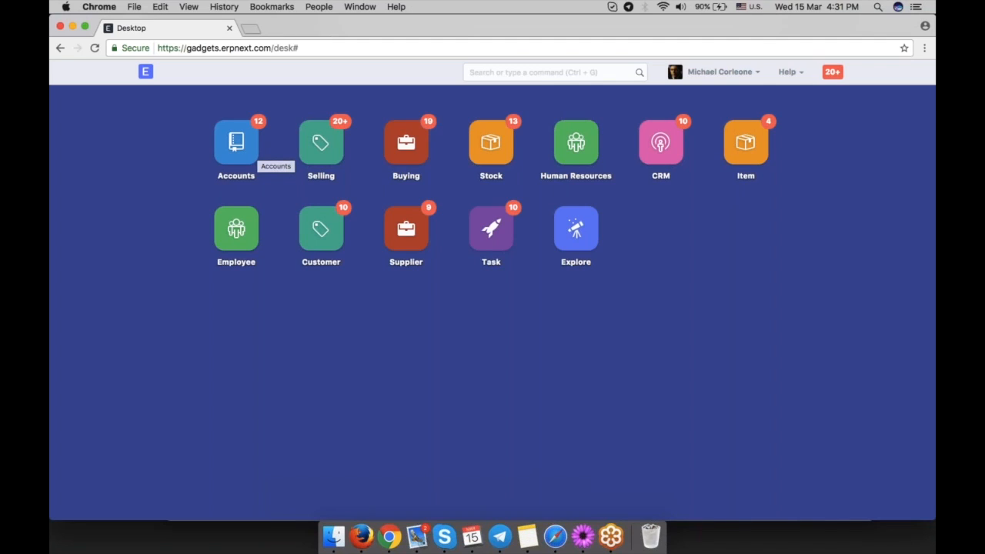
Open the Chart of Accounts from the Accounts module and expand the asset groups down to Current Assets' subgroups to review the tree.
click(237, 151)
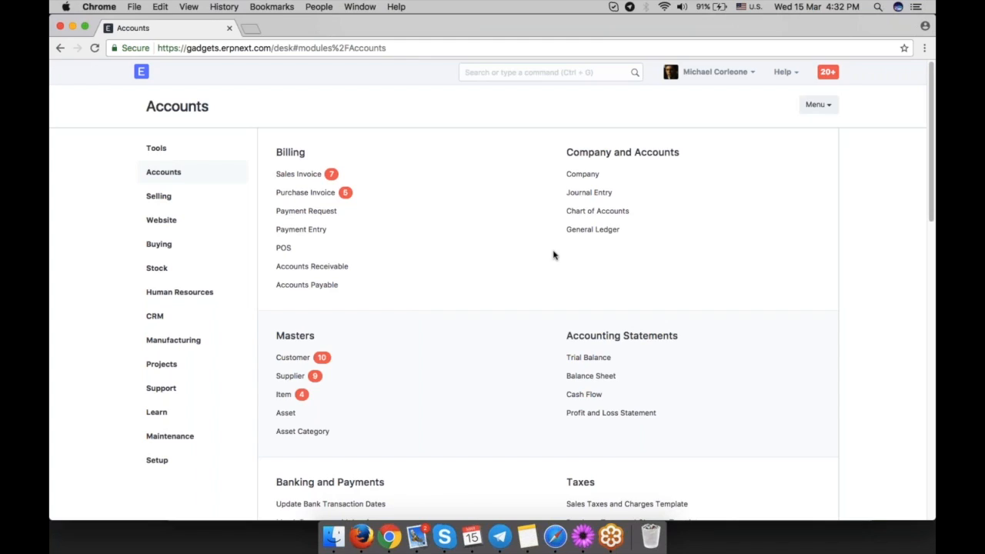
click(582, 212)
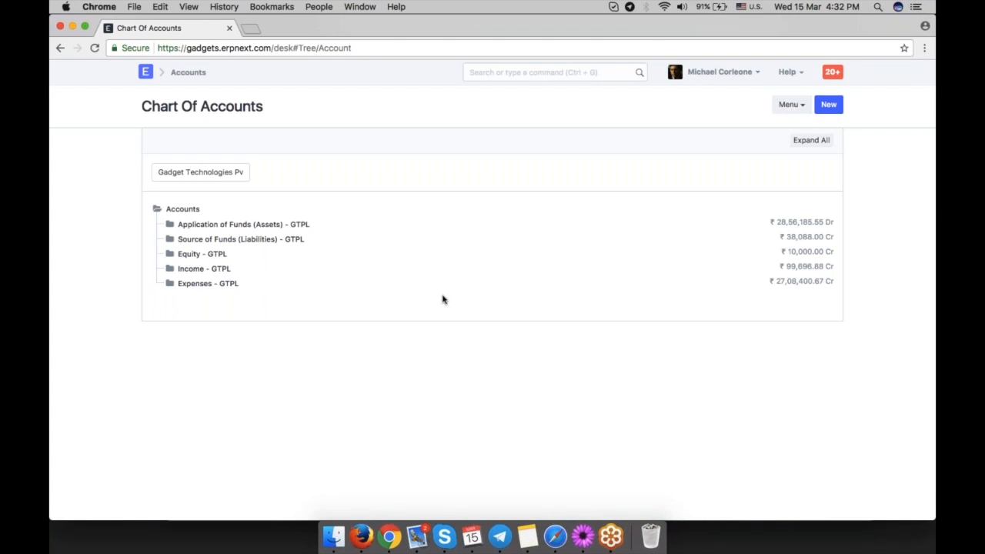
click(231, 224)
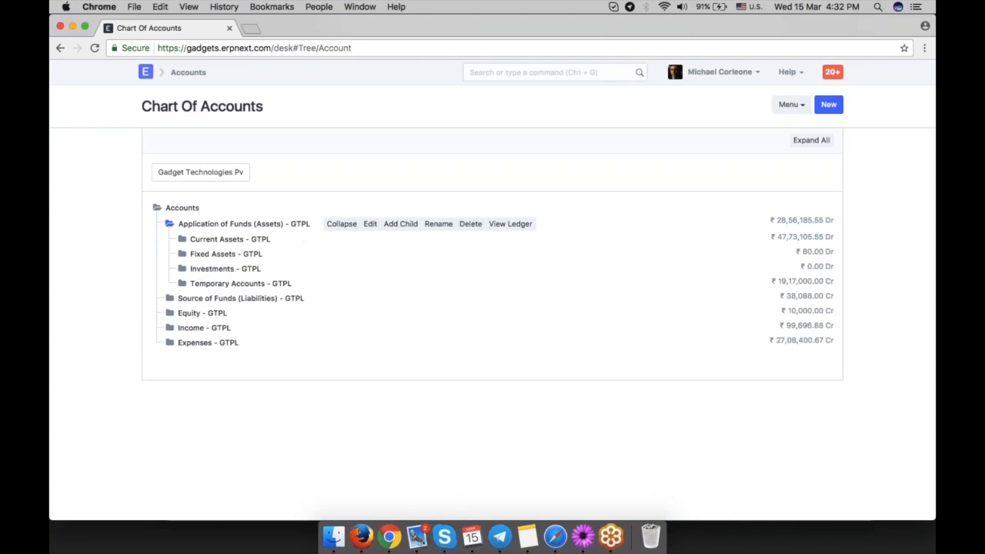
click(182, 241)
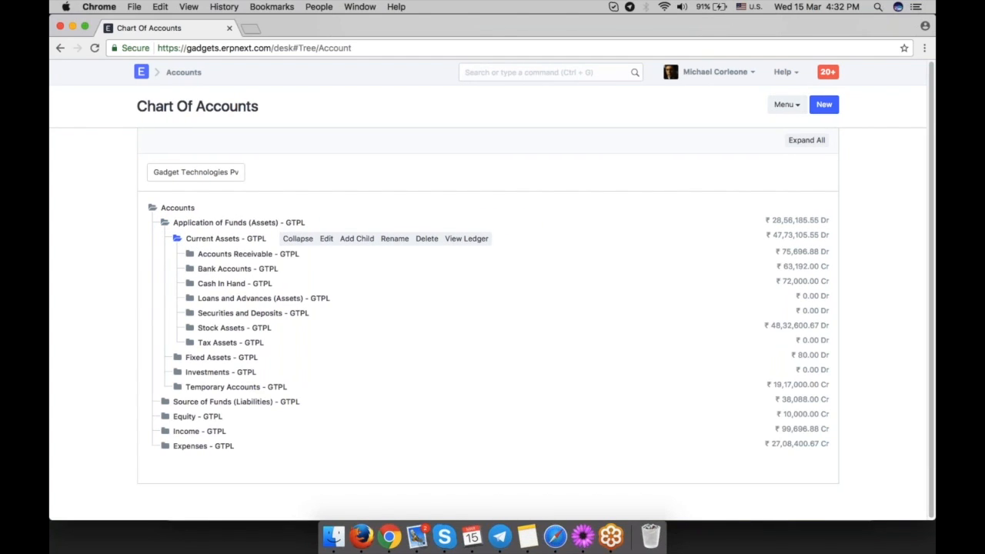
click(193, 258)
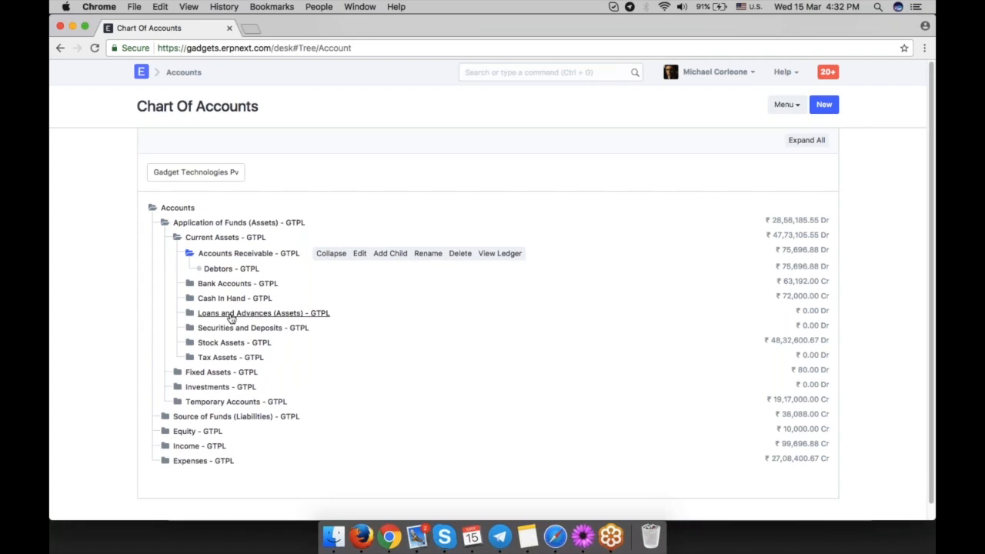
click(229, 269)
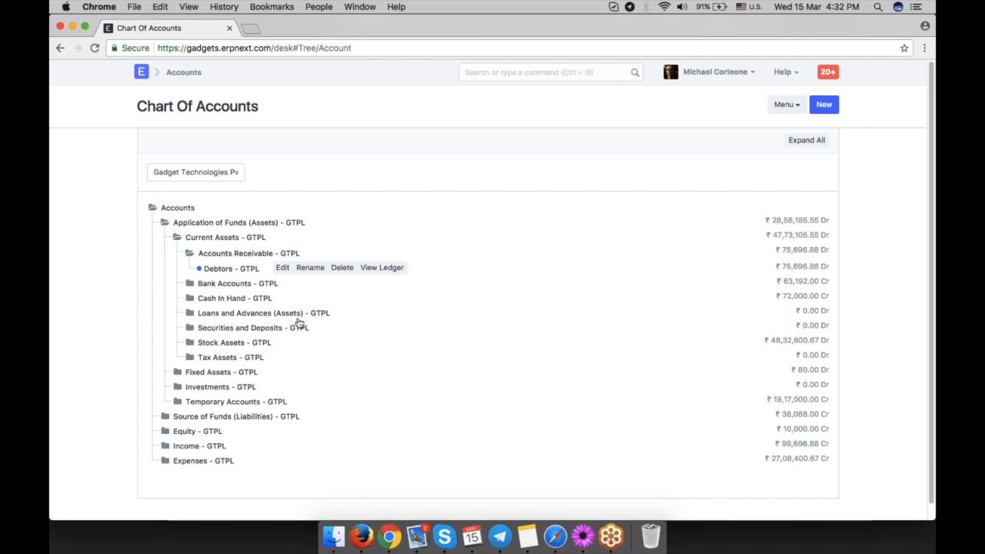
click(190, 283)
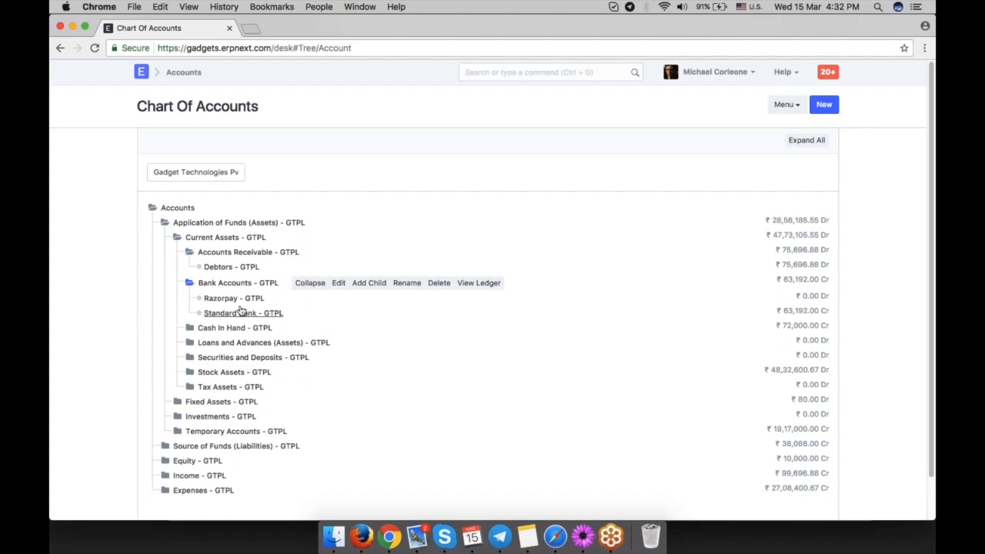
click(190, 327)
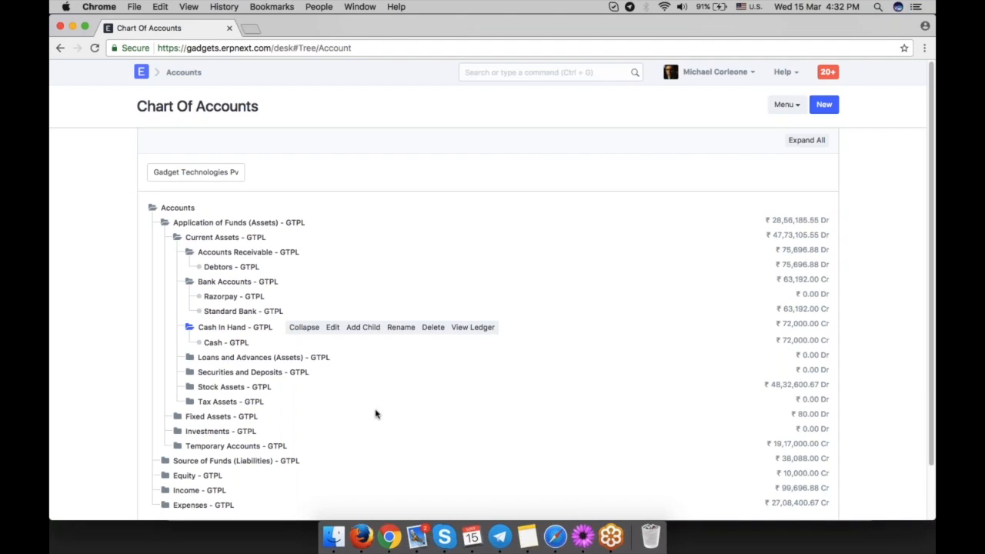
Expand the Expenses group and its Indirect Expenses subgroup in the account tree.
scroll(376, 413, down, 2)
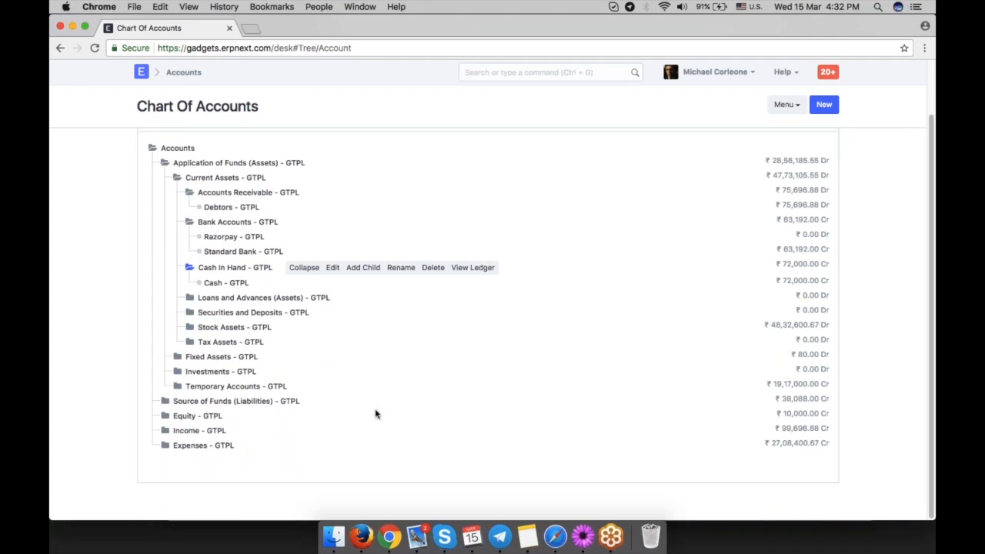
click(165, 445)
scroll(346, 381, down, 1)
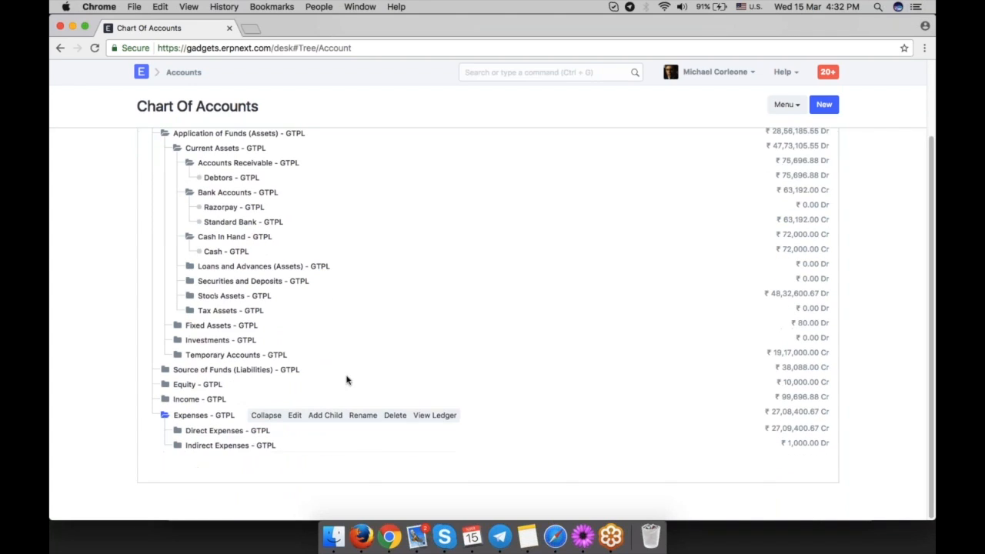
click(182, 446)
scroll(351, 353, down, 8)
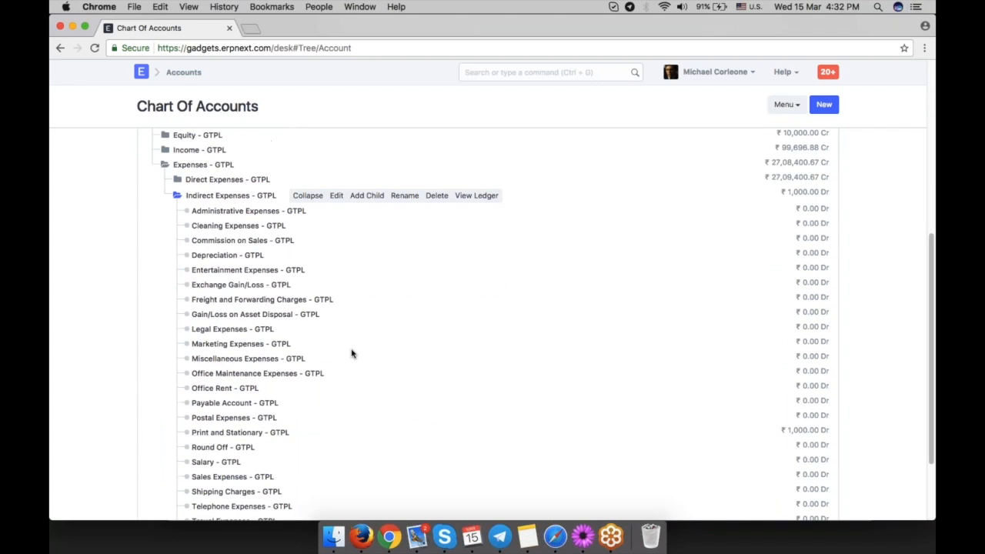
Add a new group account named Transportation Expenses as a child of Indirect Expenses.
click(369, 197)
text(Tranportation)
key(BackSpace)
key(BackSpace)
text(on)
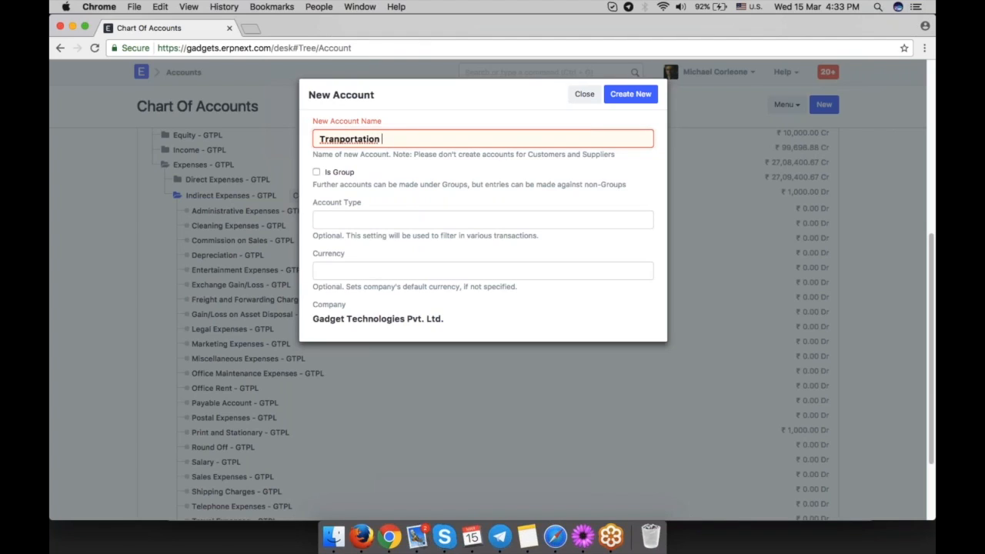
click(340, 139)
text(s)
click(423, 143)
text(Expenses)
click(348, 174)
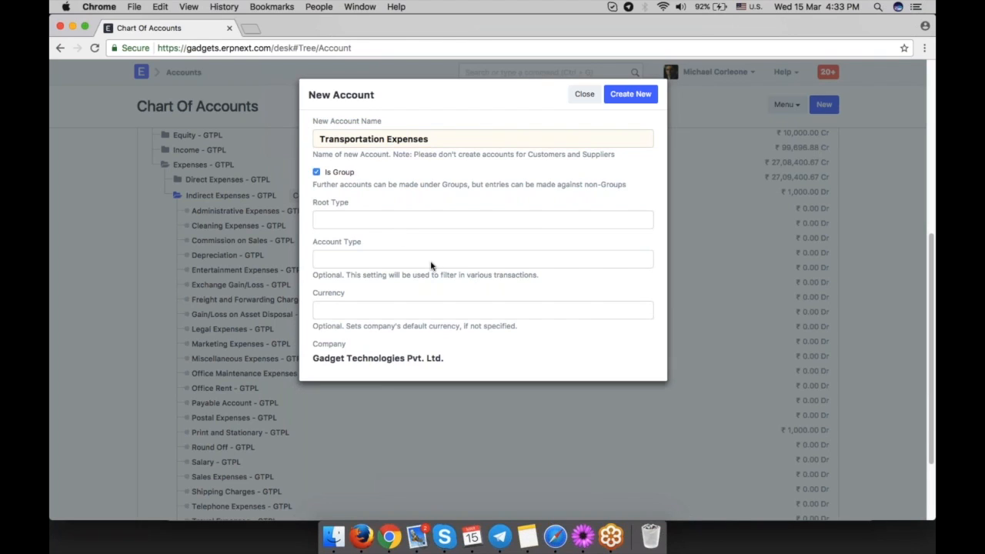
click(630, 95)
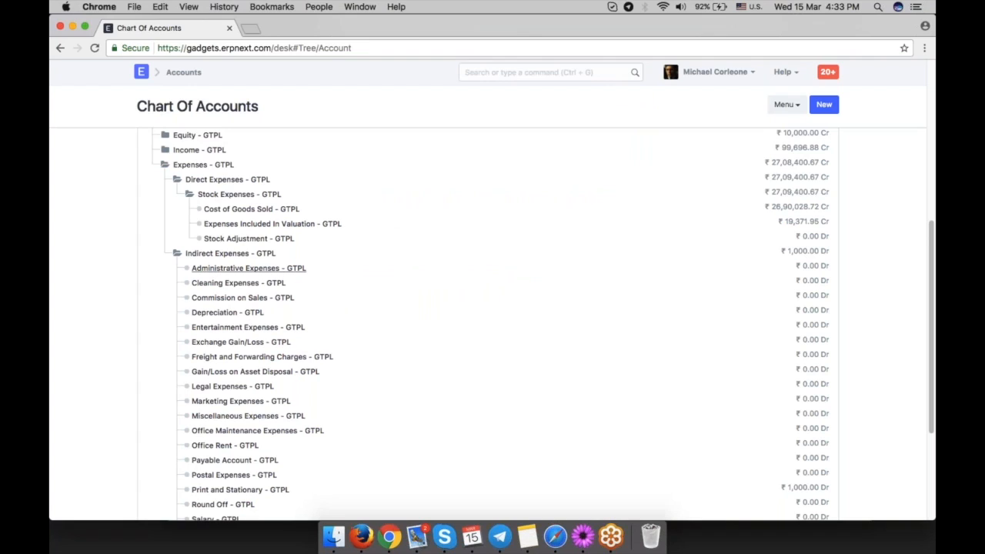
Add a child account Shipping Expenses under Transportation Expenses with account type Expense Account.
scroll(364, 310, down, 5)
click(245, 401)
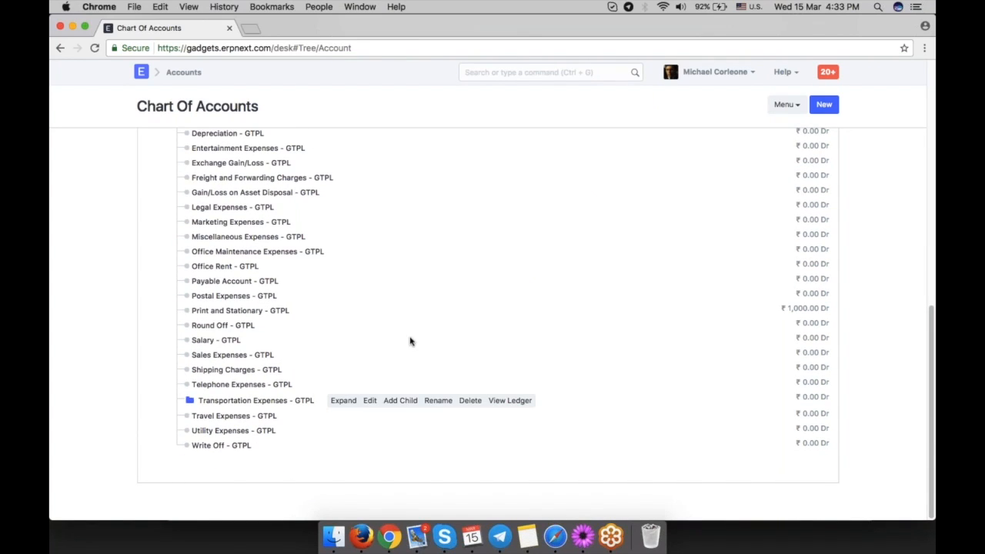
click(400, 401)
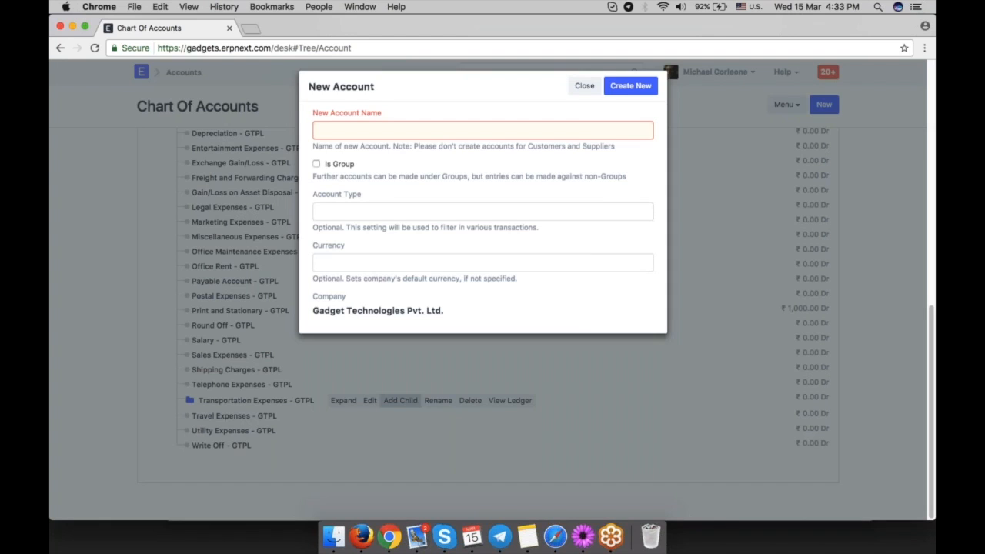
text(Sho)
key(BackSpace)
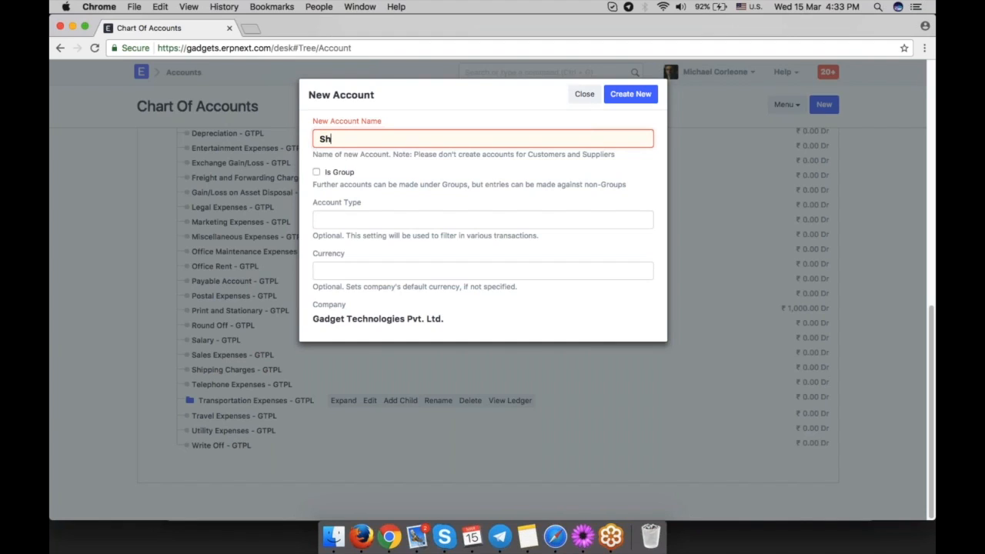
text(ipping Expenses)
click(390, 221)
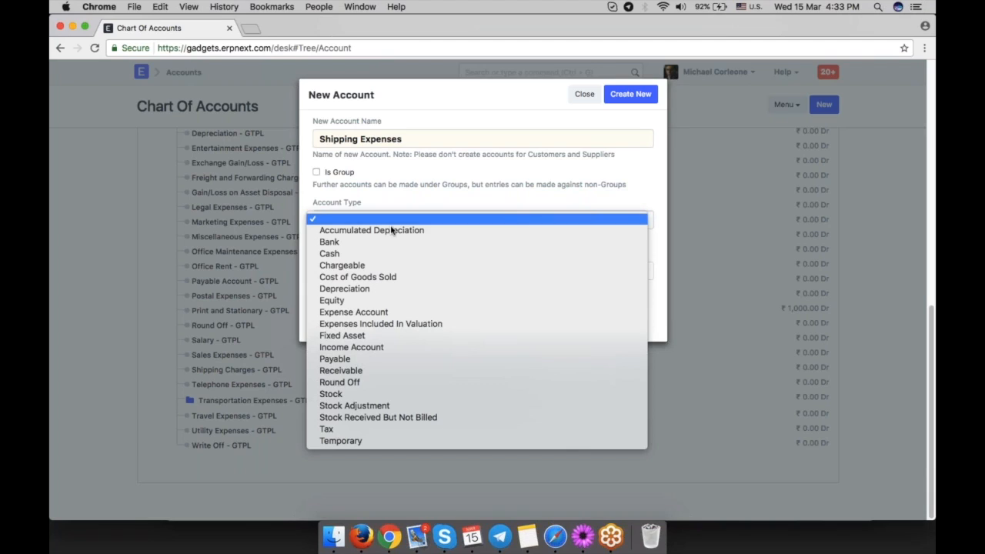
click(389, 312)
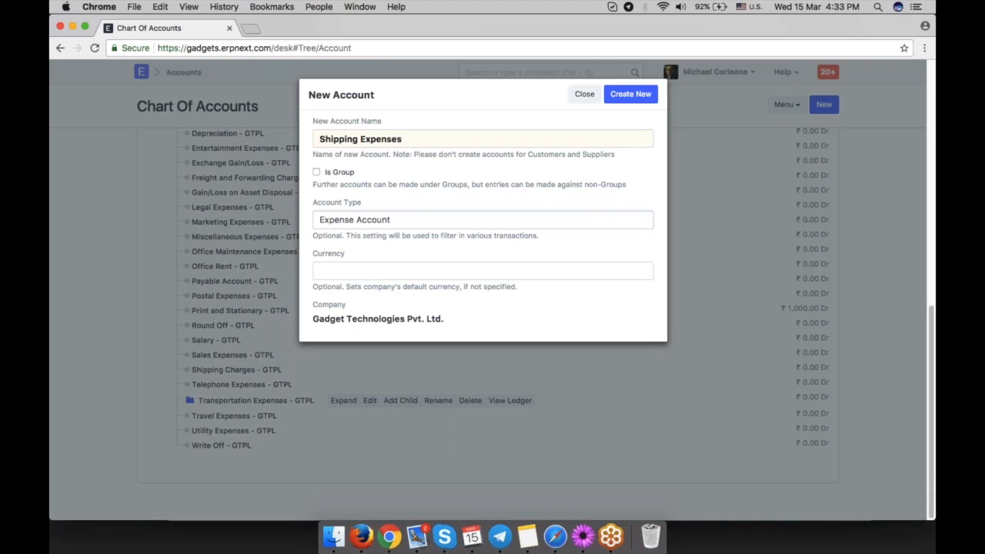
click(390, 221)
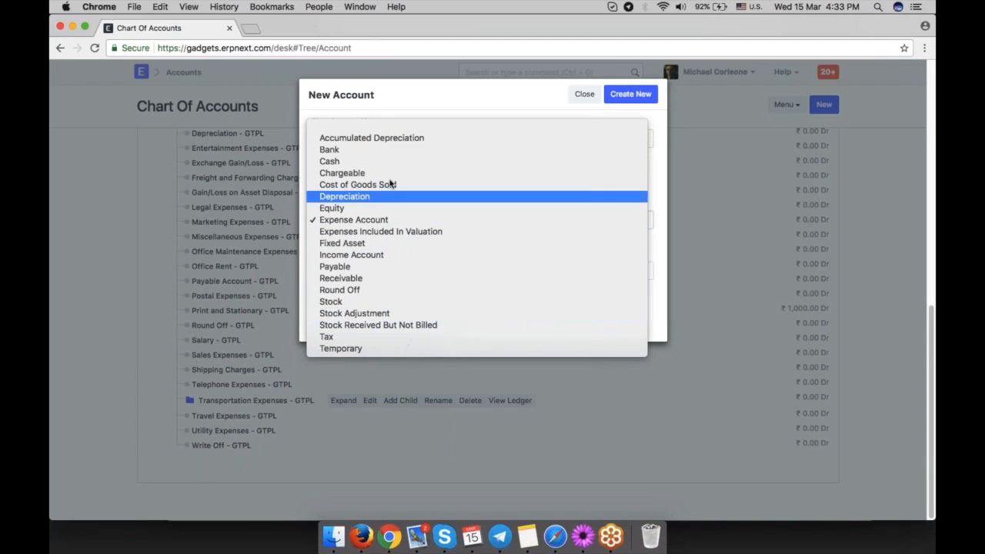
click(394, 222)
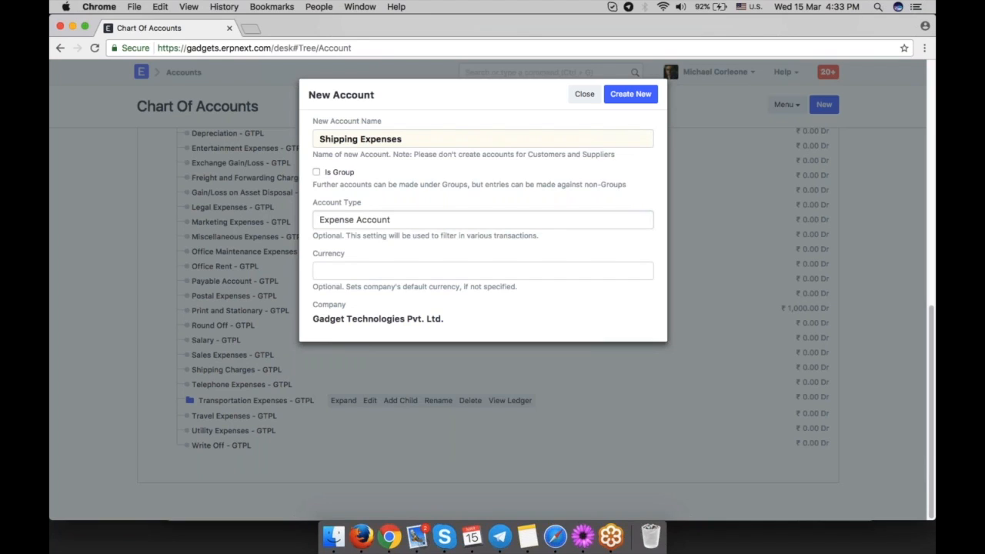
click(630, 94)
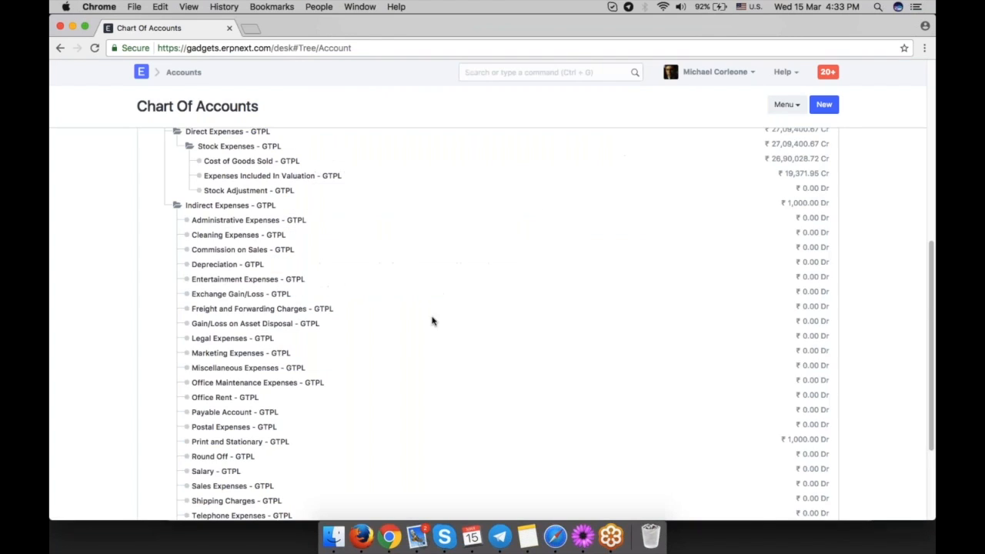
Expand Transportation Expenses to check its child account, then return to the top of the tree.
click(243, 388)
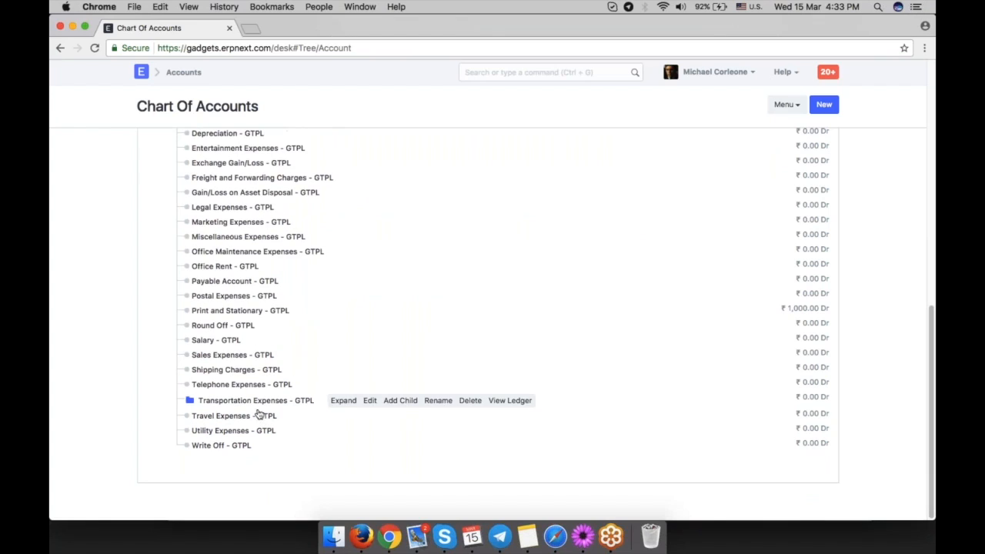
click(208, 403)
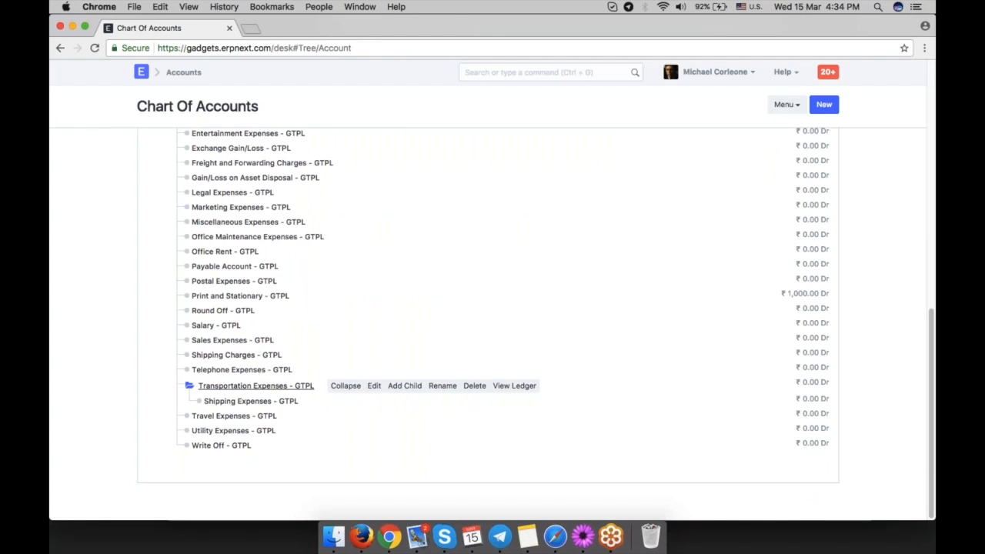
scroll(376, 336, up, 1)
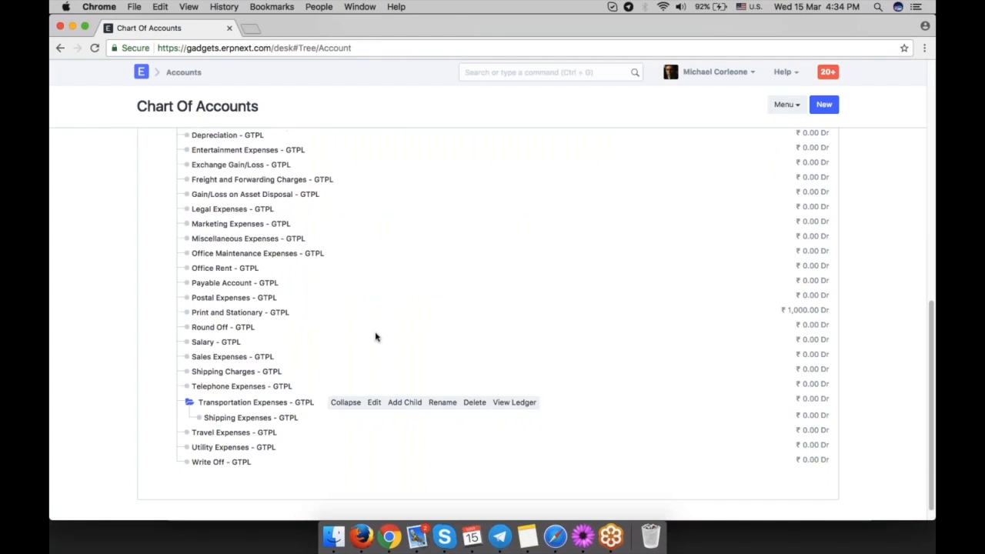
scroll(376, 336, up, 5)
scroll(375, 336, up, 10)
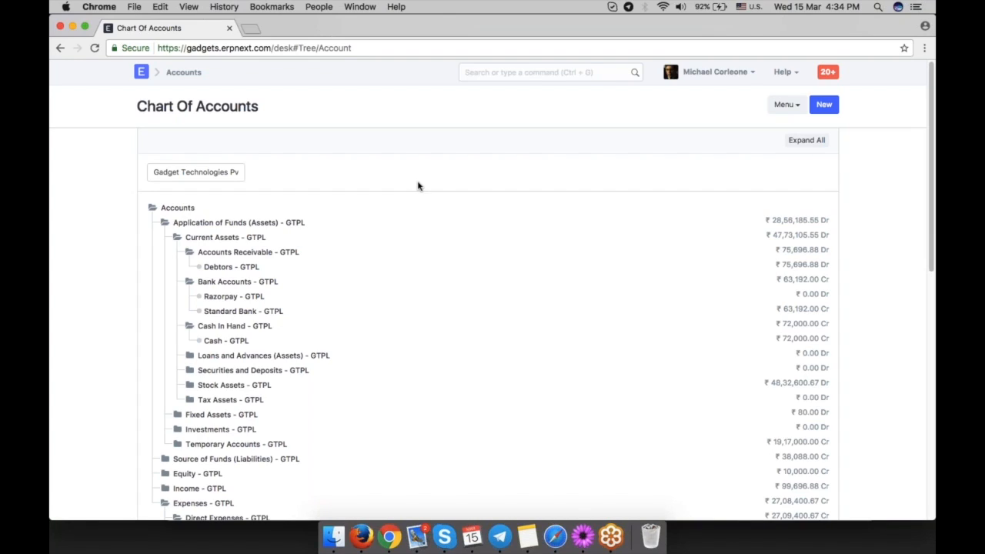
Search for gadge in Company, open the Gadget Technologies Pvt. Ltd. record and review its default values.
click(529, 72)
text(gadge)
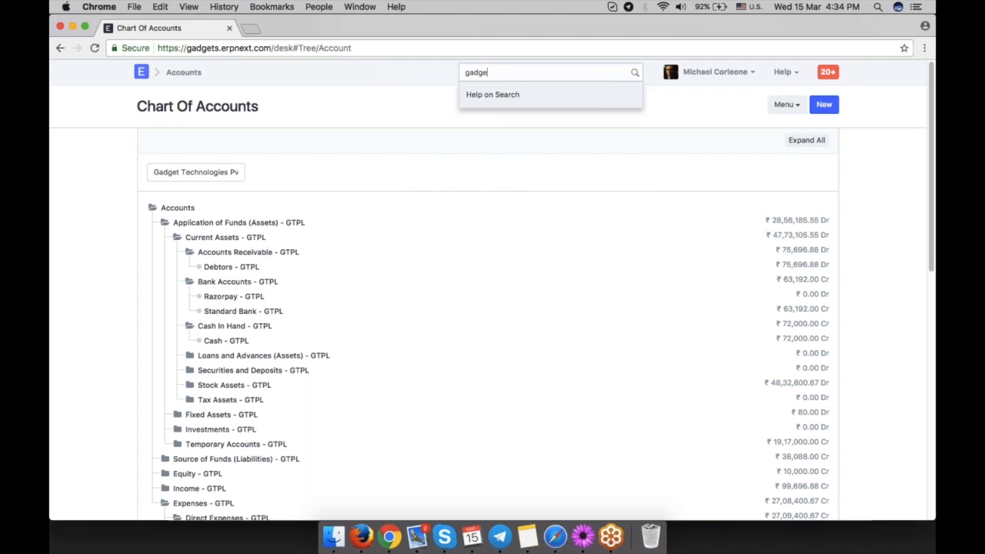
text( incom)
click(547, 98)
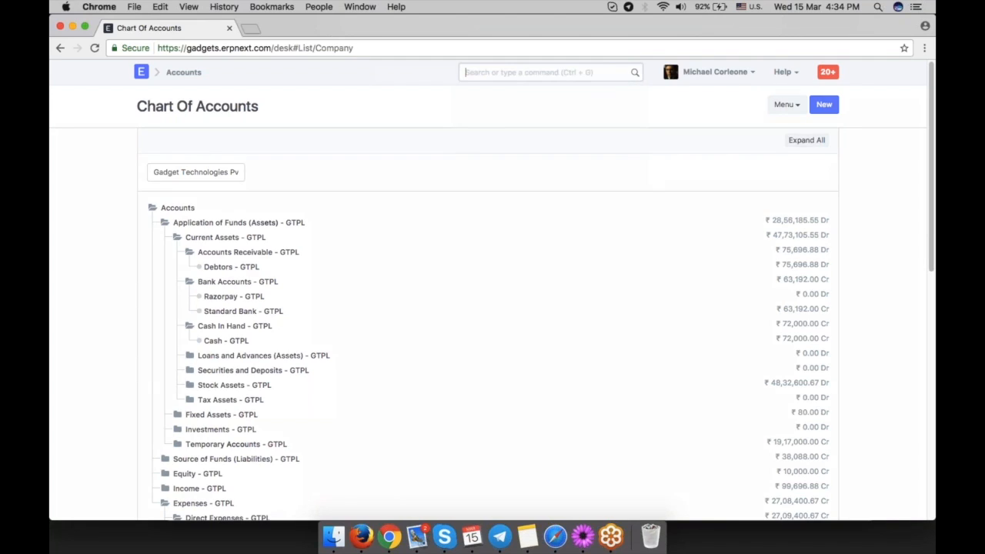
click(370, 197)
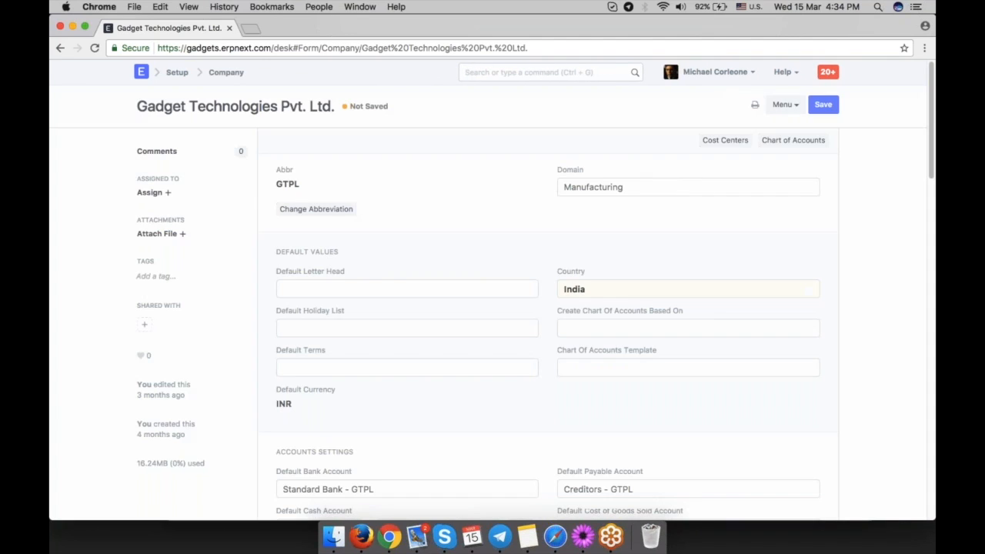
scroll(306, 377, down, 1)
double_click(305, 377)
click(336, 377)
scroll(506, 385, up, 1)
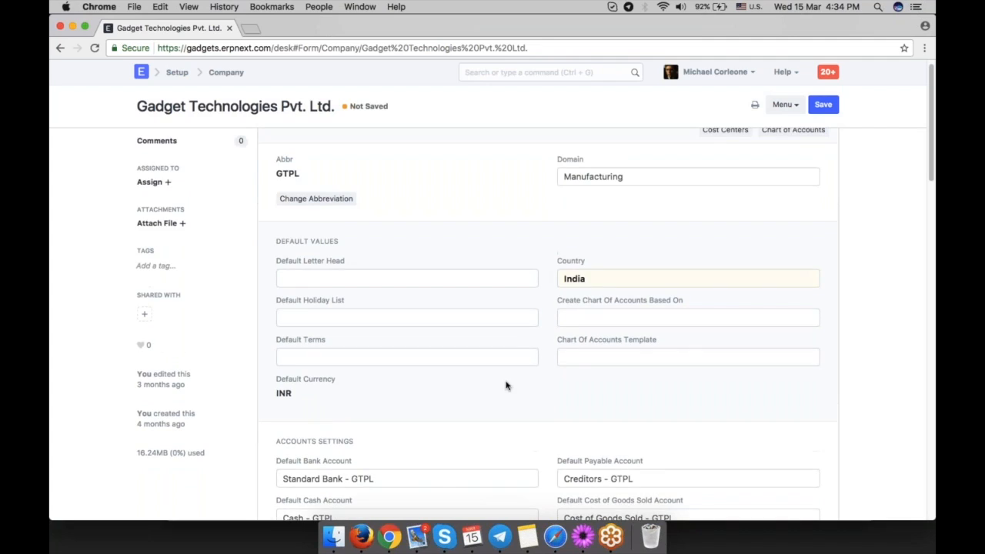
scroll(506, 386, up, 1)
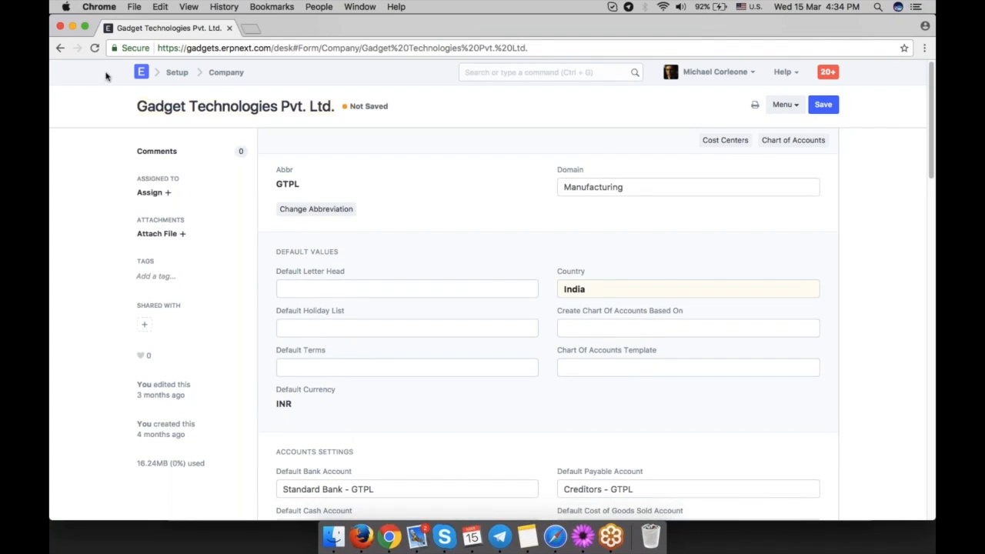
Go back to the Chart of Accounts and collapse the Bank Accounts group.
click(61, 49)
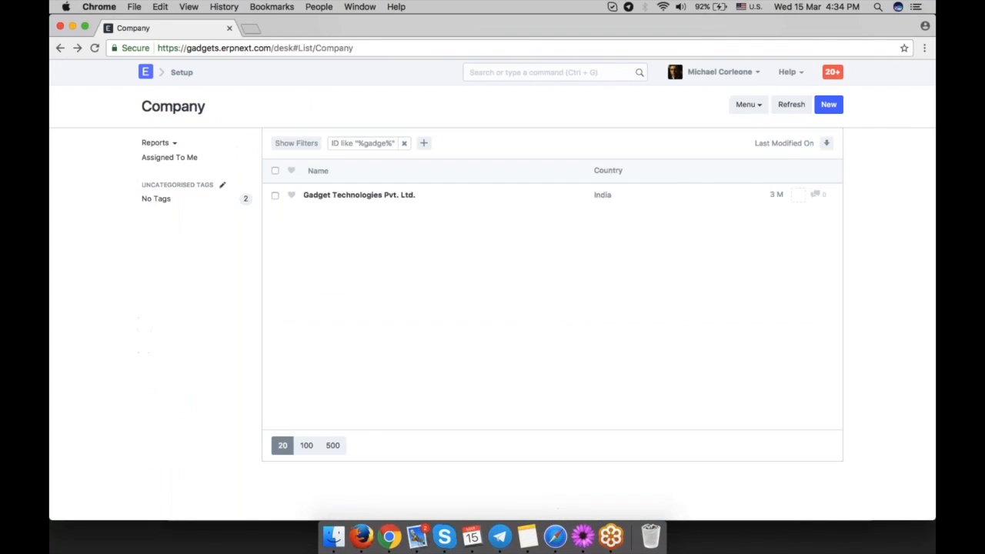
click(61, 47)
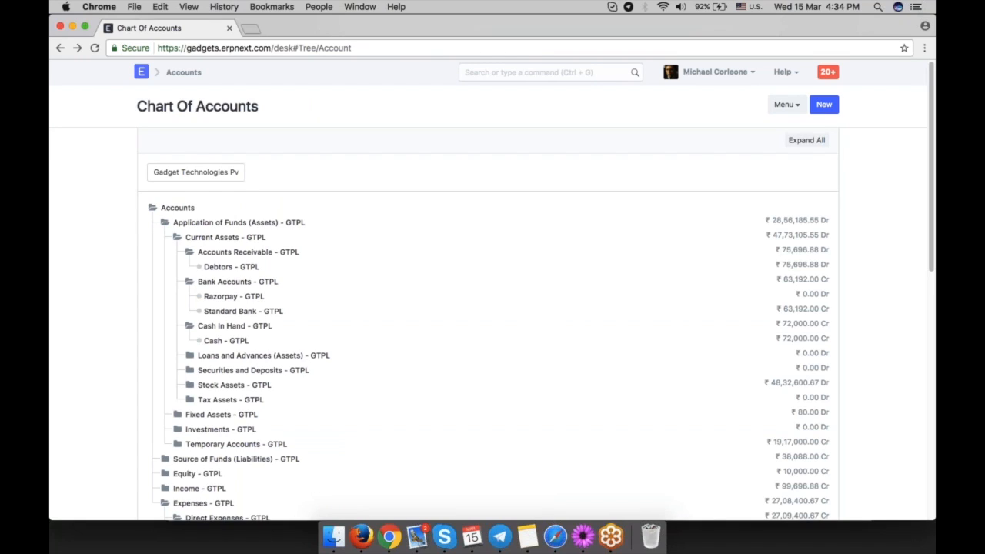
scroll(413, 289, down, 1)
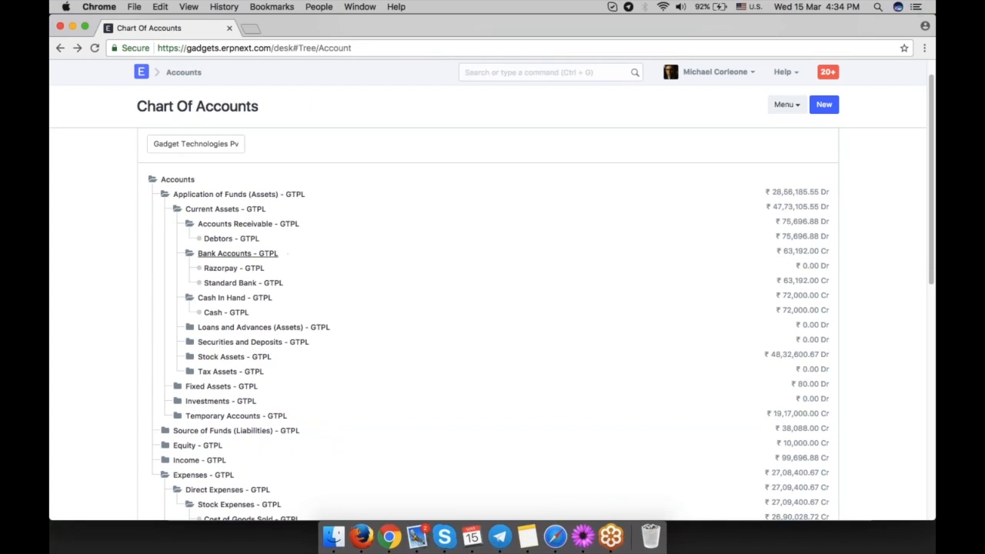
click(275, 255)
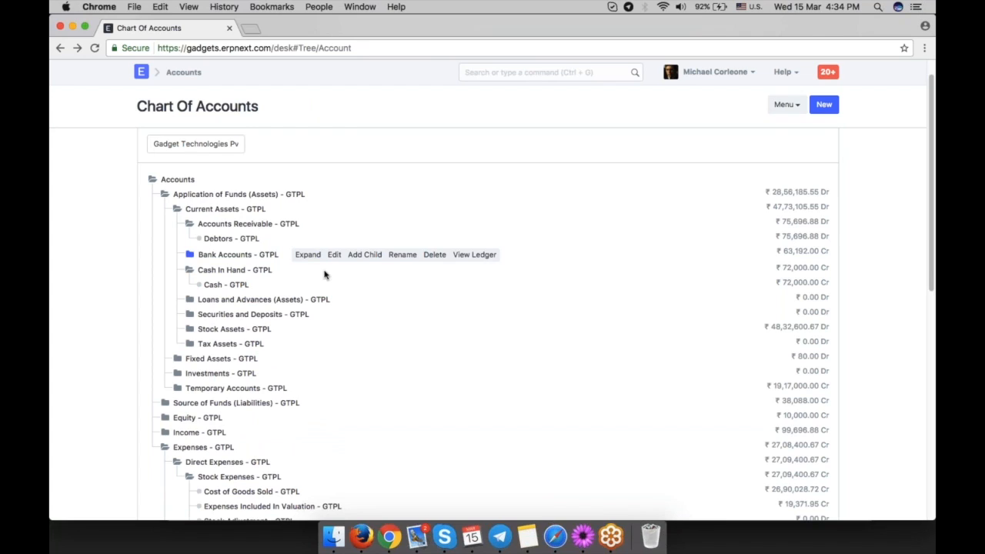
Add a child account Bank of America under Bank Accounts with account type Bank and currency USD.
click(365, 255)
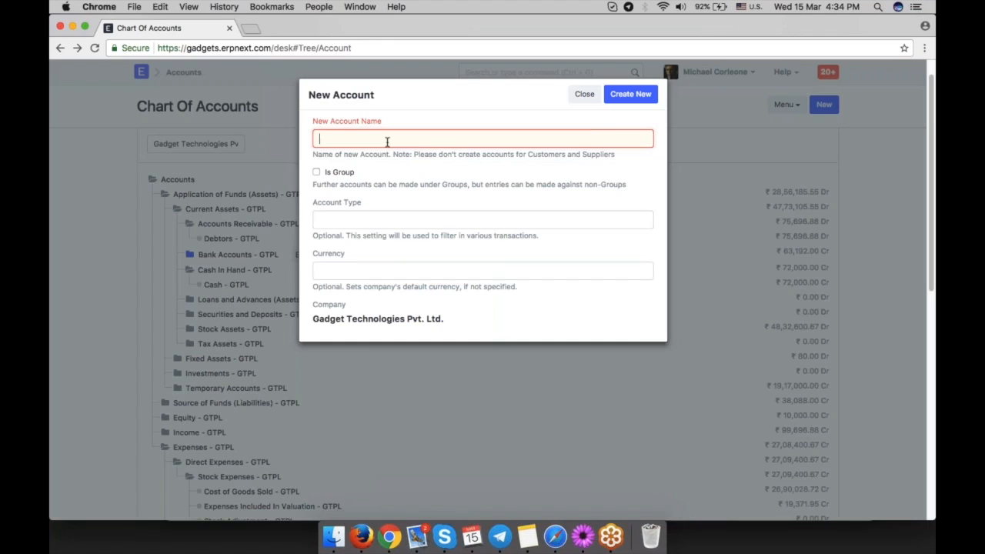
text(Bank of America)
click(419, 221)
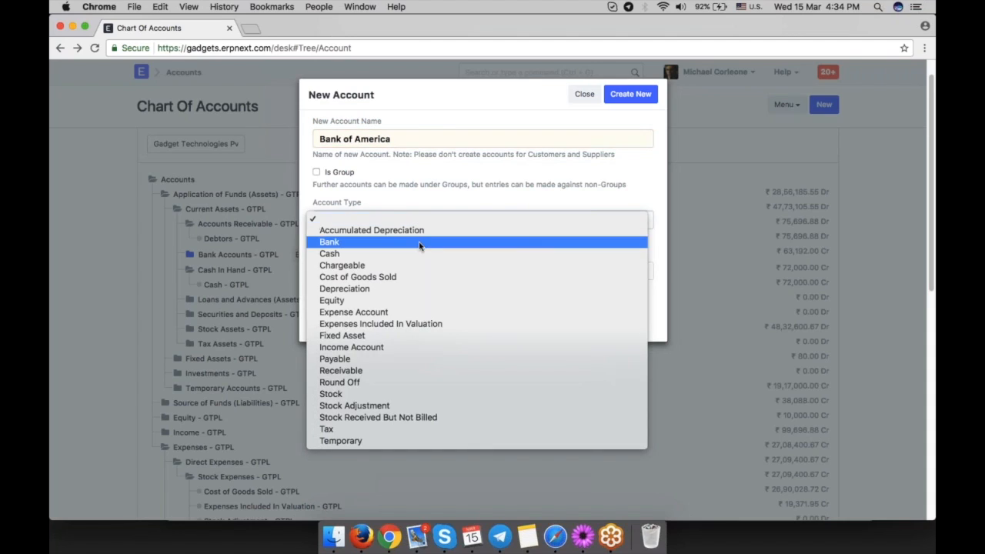
click(416, 242)
text(usd)
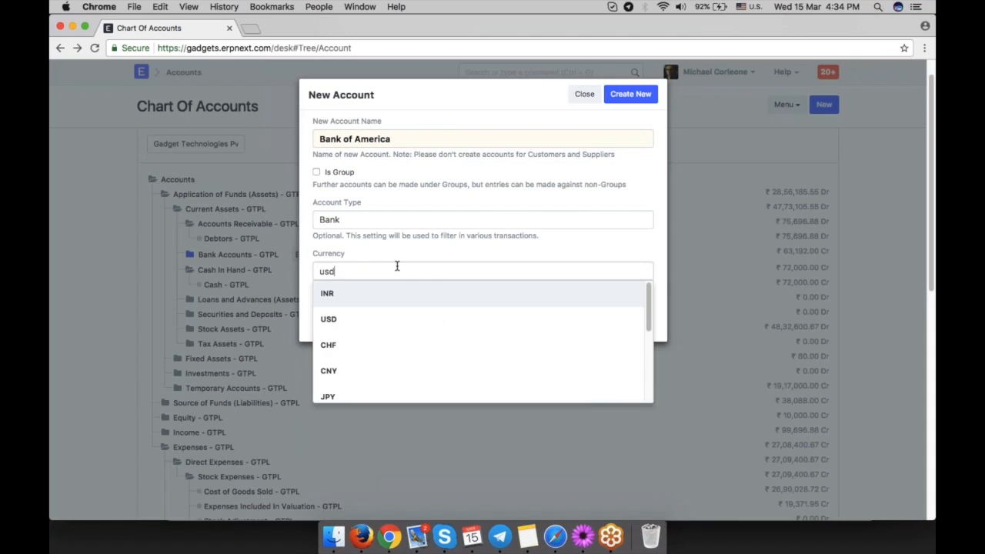
click(412, 293)
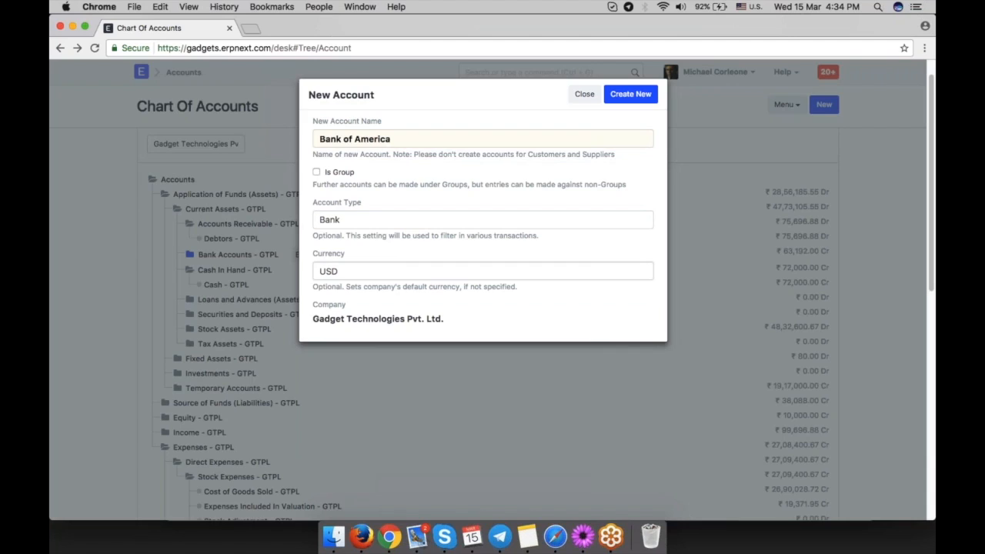
click(630, 93)
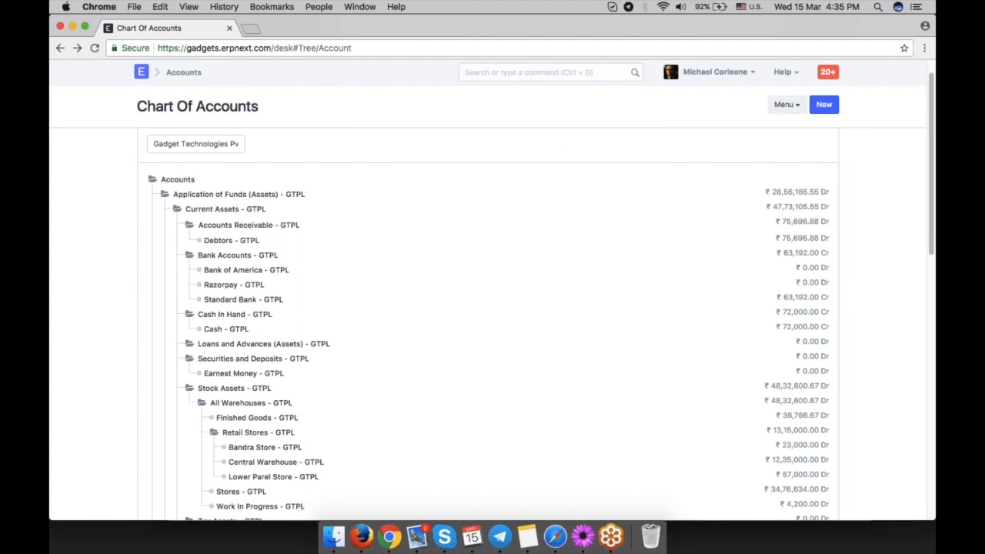
Collapse the account tree so only the five top-level groups are shown.
click(246, 270)
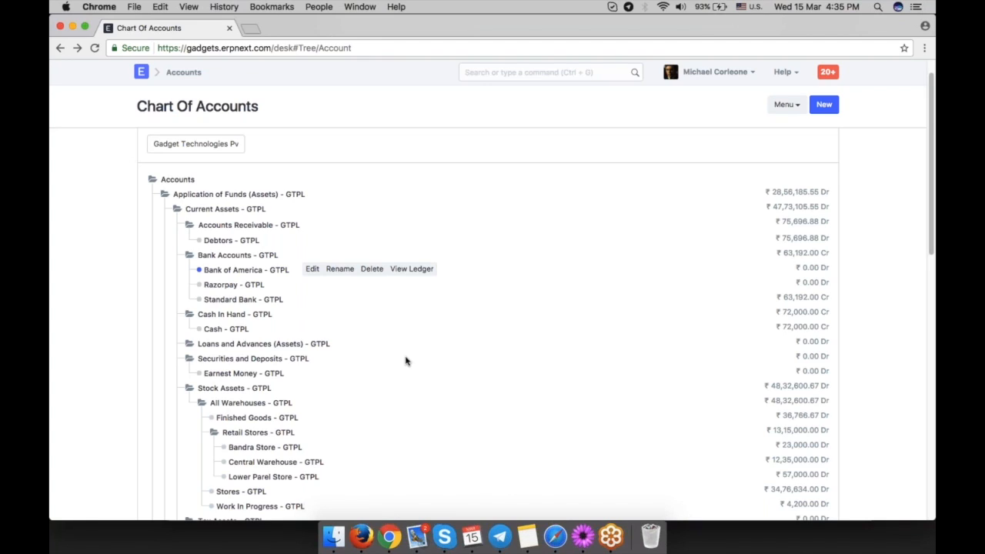
scroll(831, 156, up, 1)
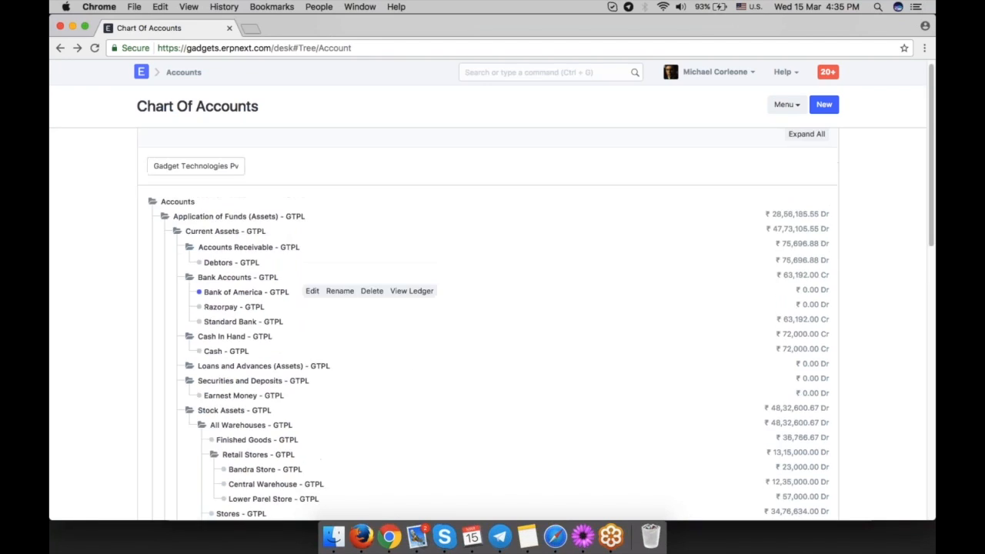
click(802, 145)
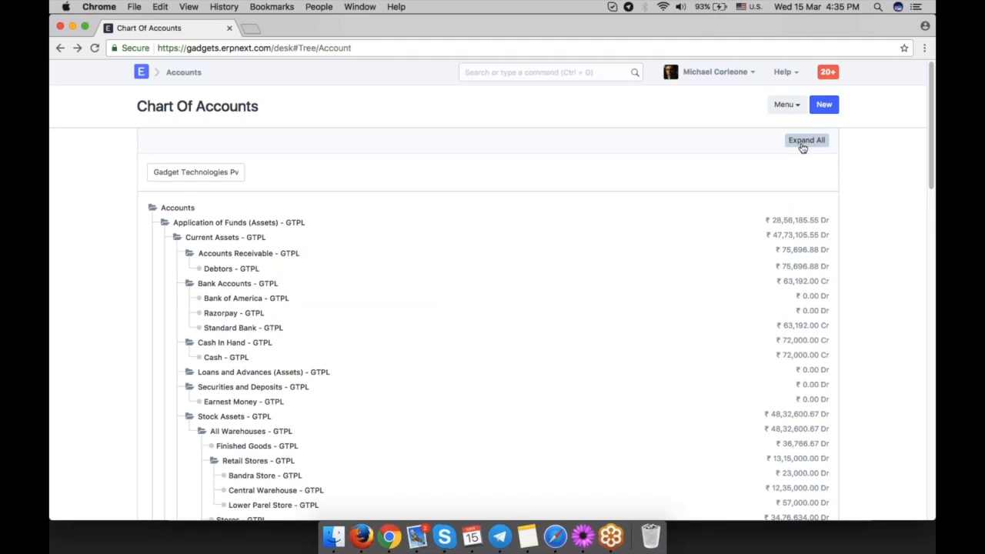
click(177, 239)
click(166, 224)
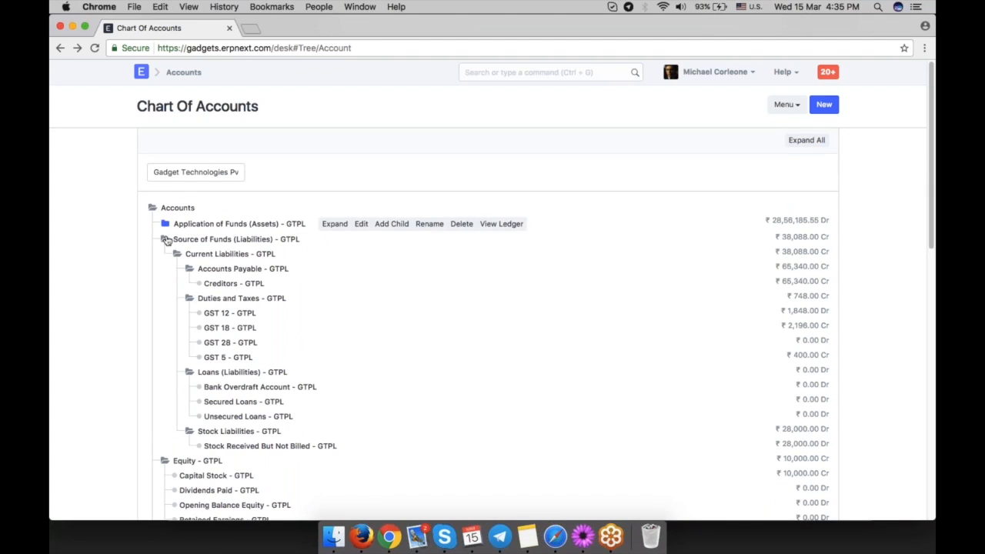
click(165, 239)
click(165, 253)
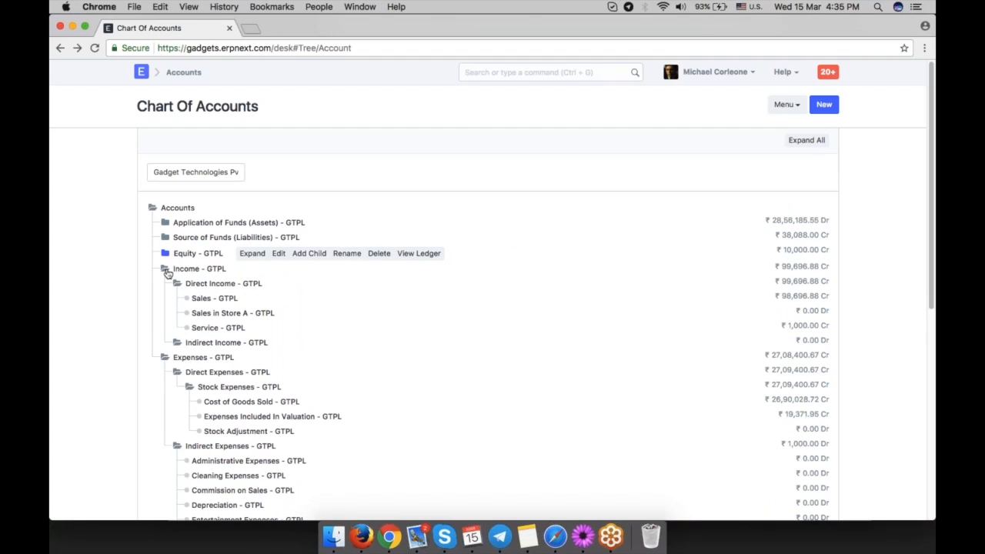
click(165, 270)
click(163, 282)
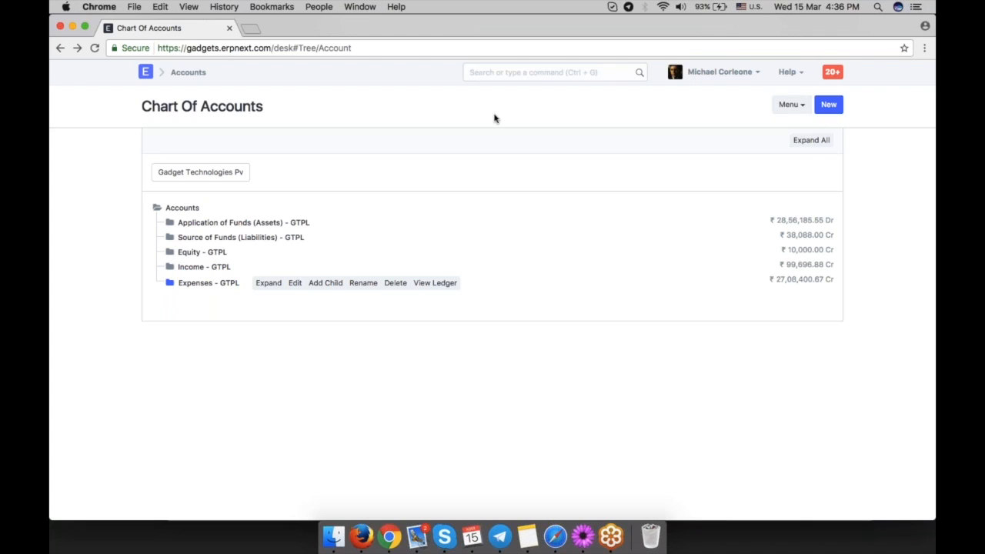
Create a new company named HP Persona with the abbreviation HPP.
click(504, 73)
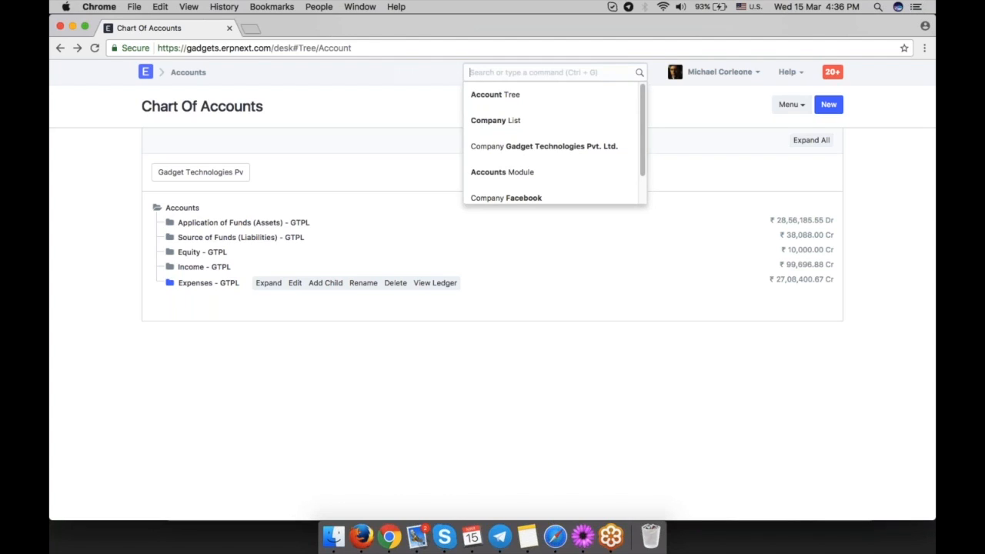
text(new compa)
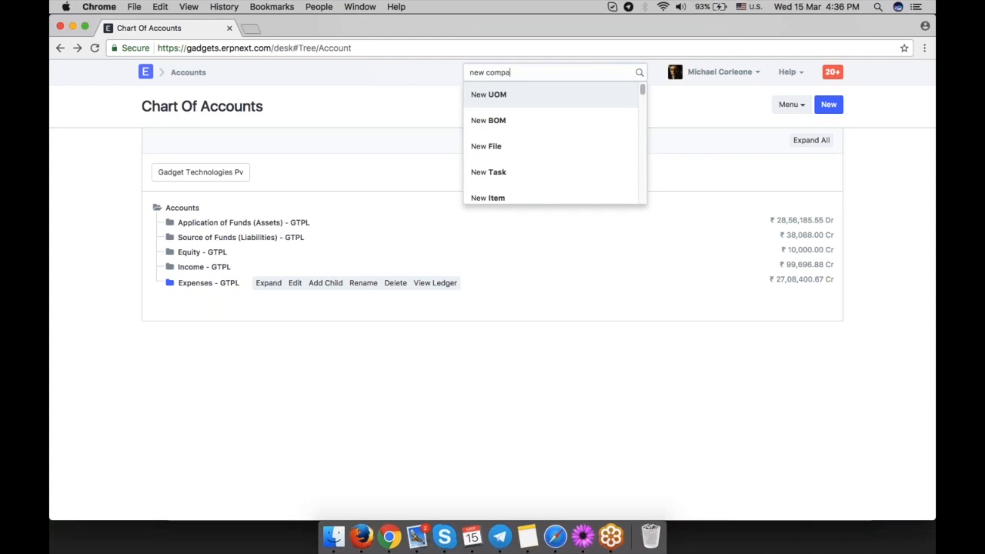
text(ny)
click(503, 100)
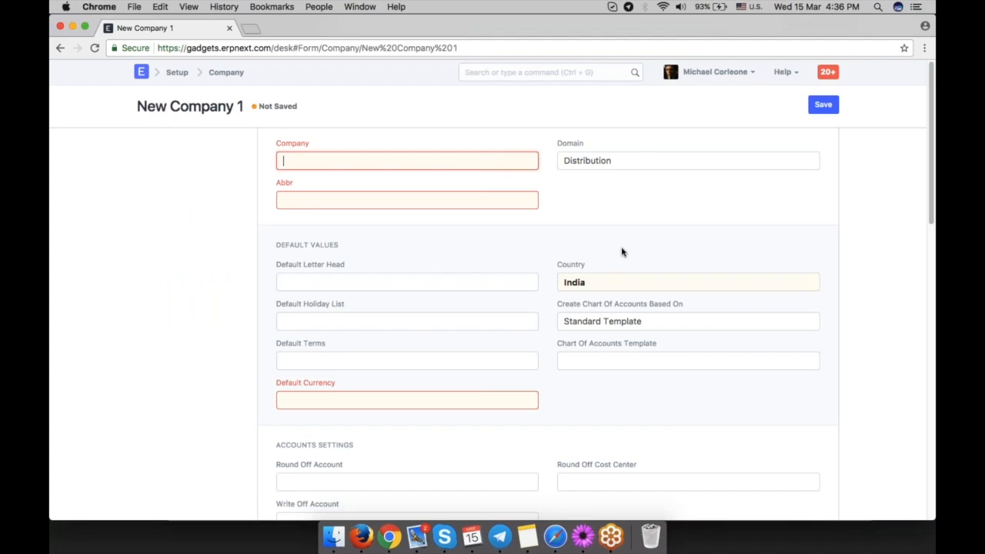
text(HP Persona)
click(379, 194)
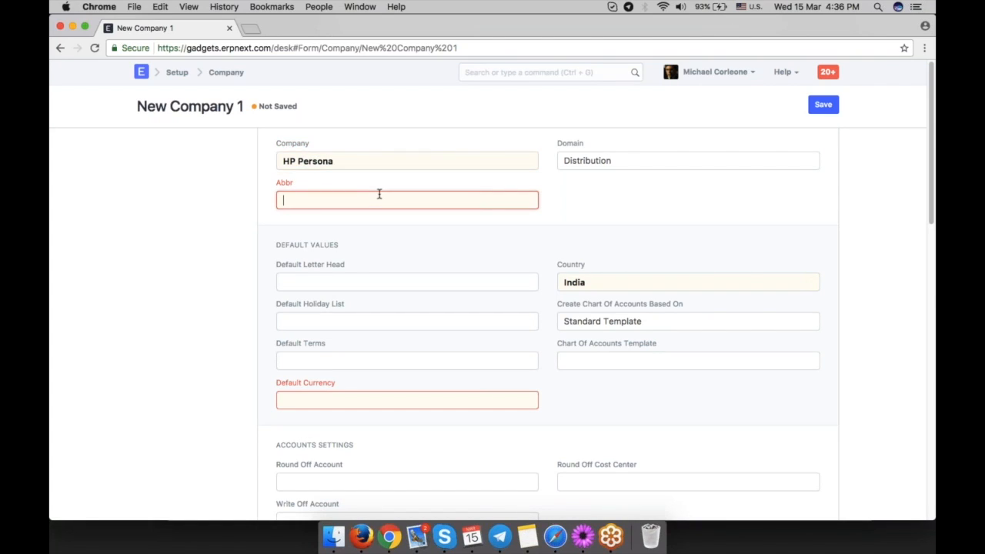
text(HPP)
click(578, 223)
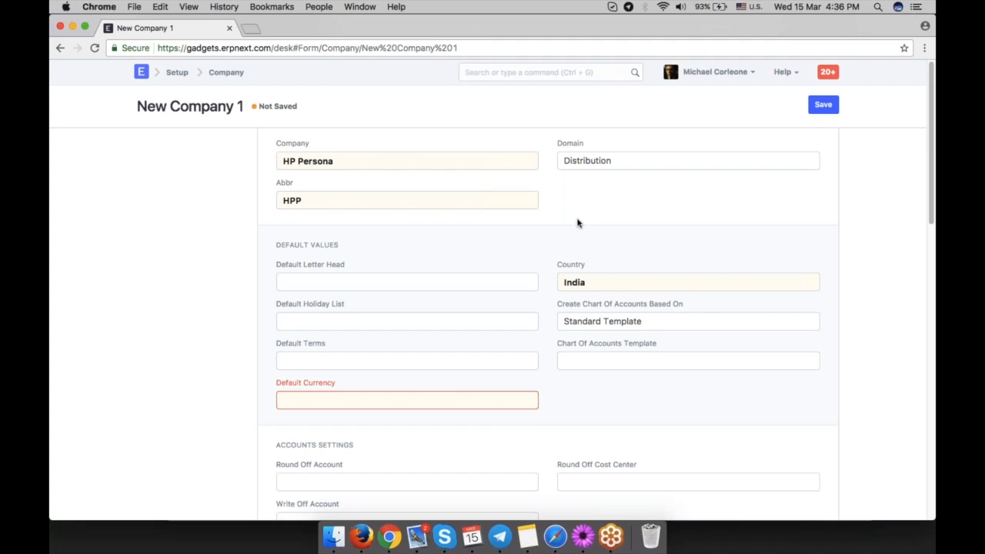
Base the new company's chart of accounts on the existing company Gadget Technologies Pvt. Ltd.
scroll(655, 282, down, 3)
click(637, 268)
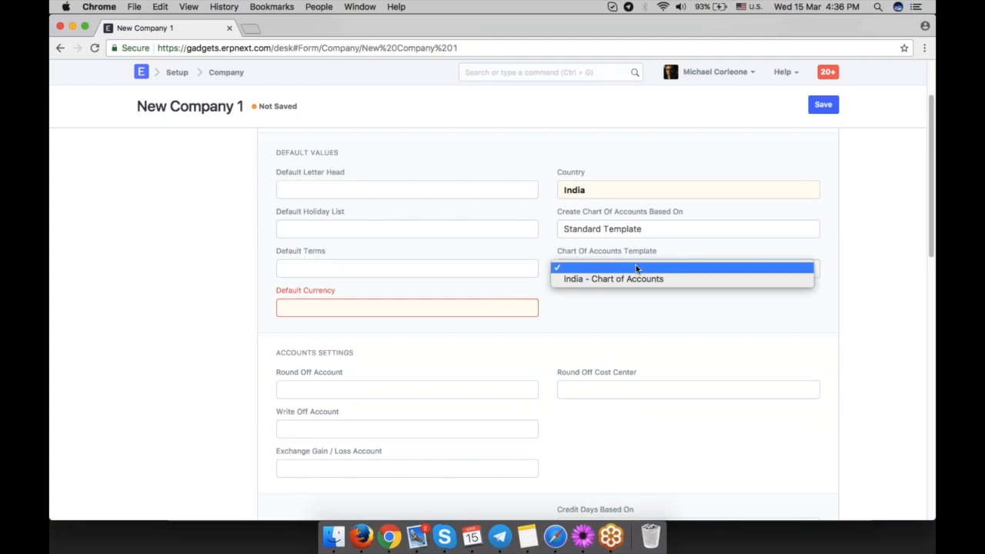
click(682, 231)
click(681, 231)
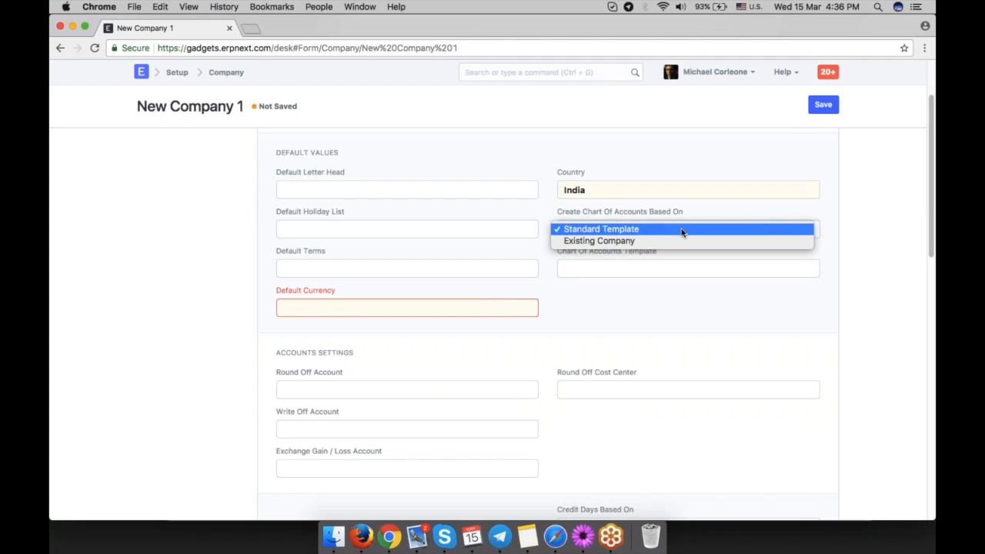
click(631, 240)
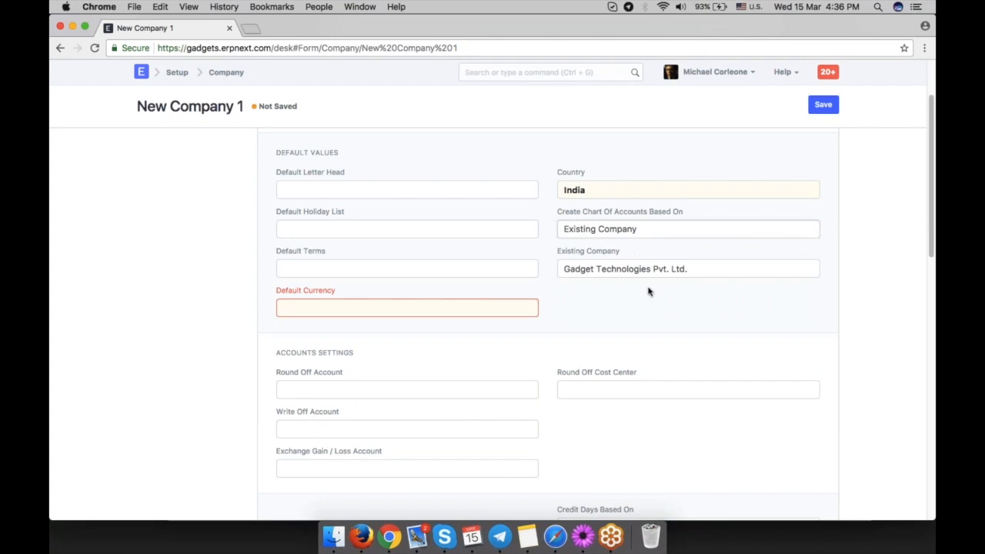
triple_click(649, 269)
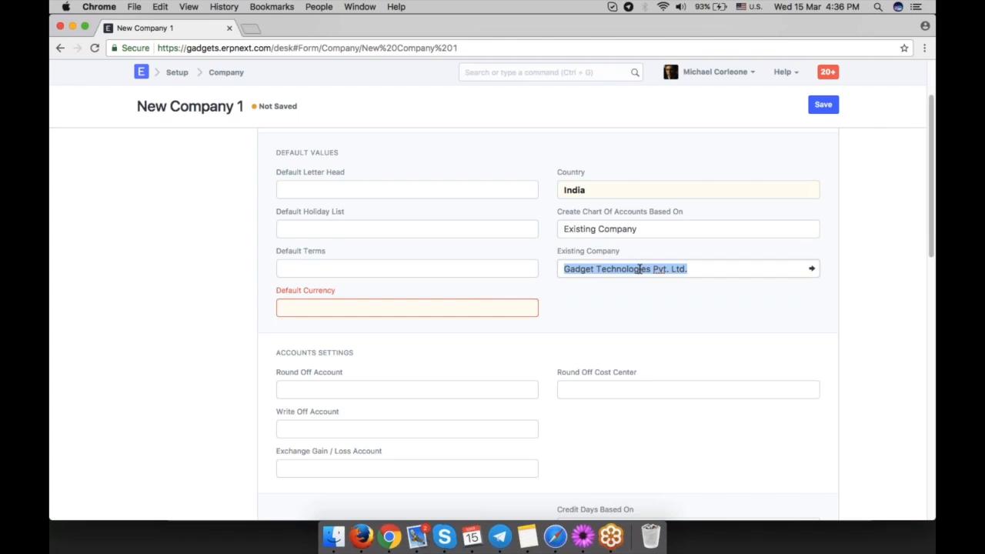
click(698, 276)
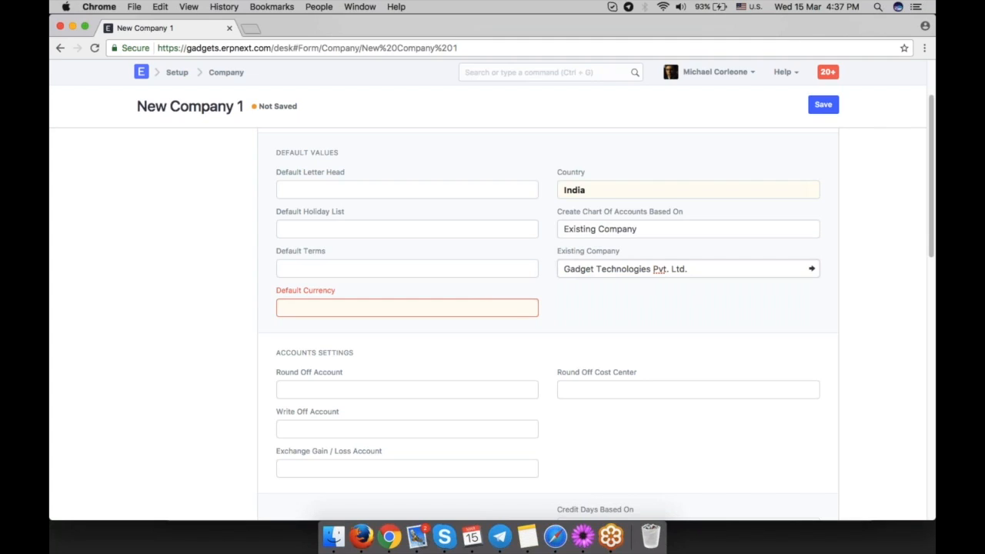
triple_click(600, 271)
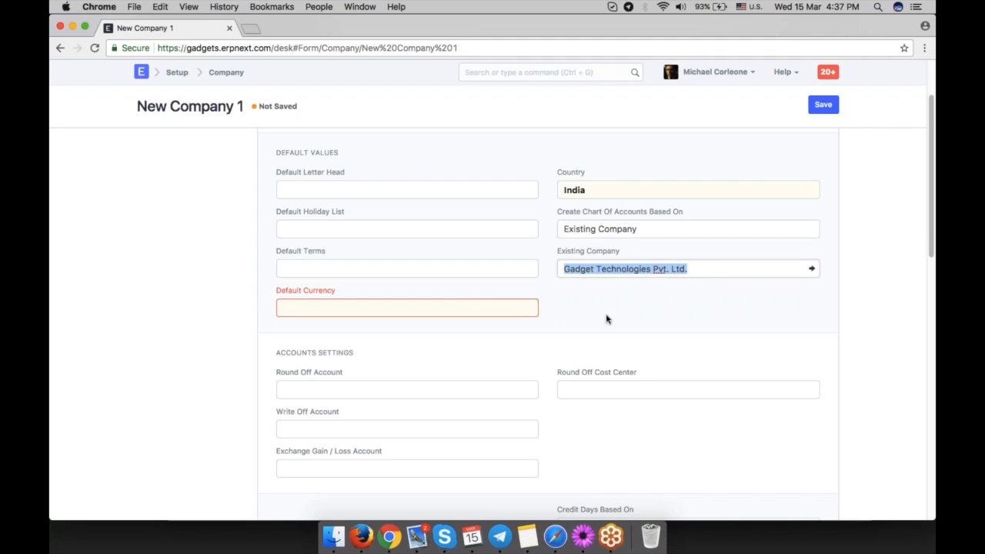
click(606, 320)
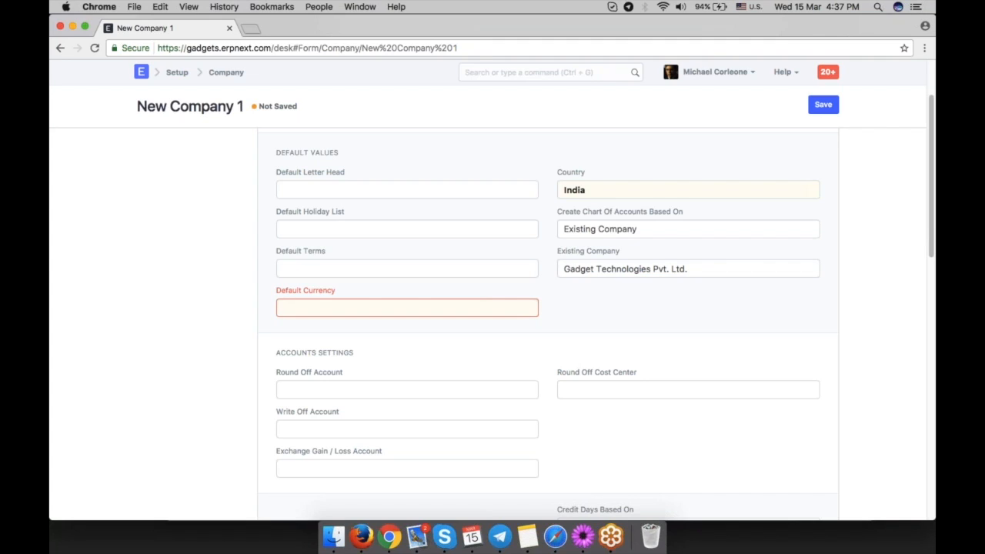
Open charts.erpnext.com in a new browser tab.
click(251, 29)
text(chart)
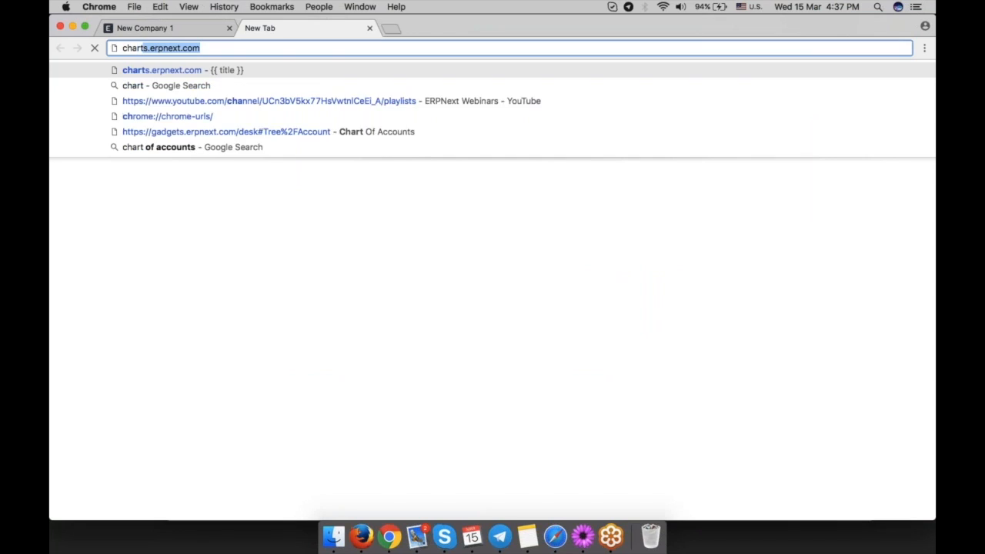
key(Return)
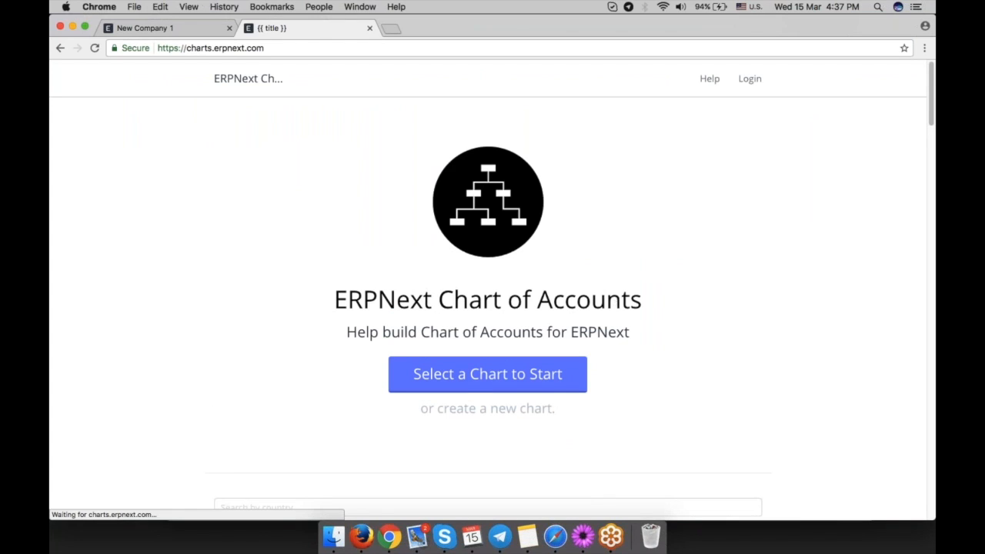
Open and browse the user-contributed chart France - Plan Comptable Général-6.
scroll(701, 377, down, 4)
scroll(800, 388, down, 2)
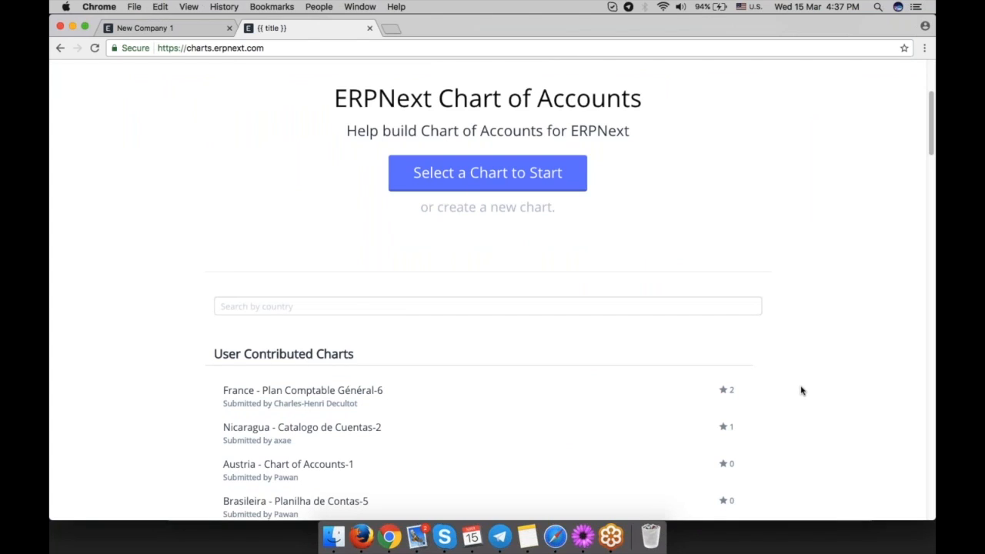
scroll(800, 391, down, 1)
scroll(800, 391, down, 5)
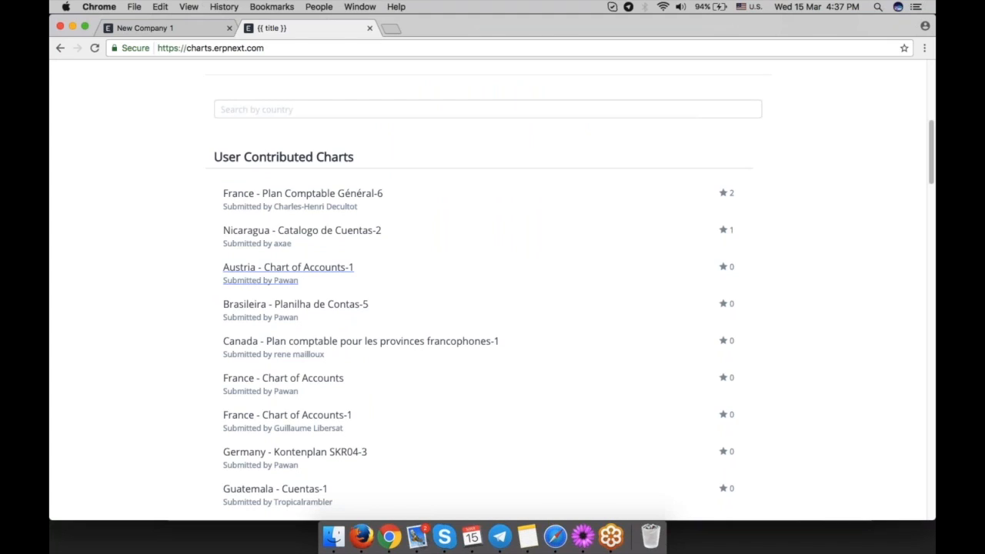
click(341, 194)
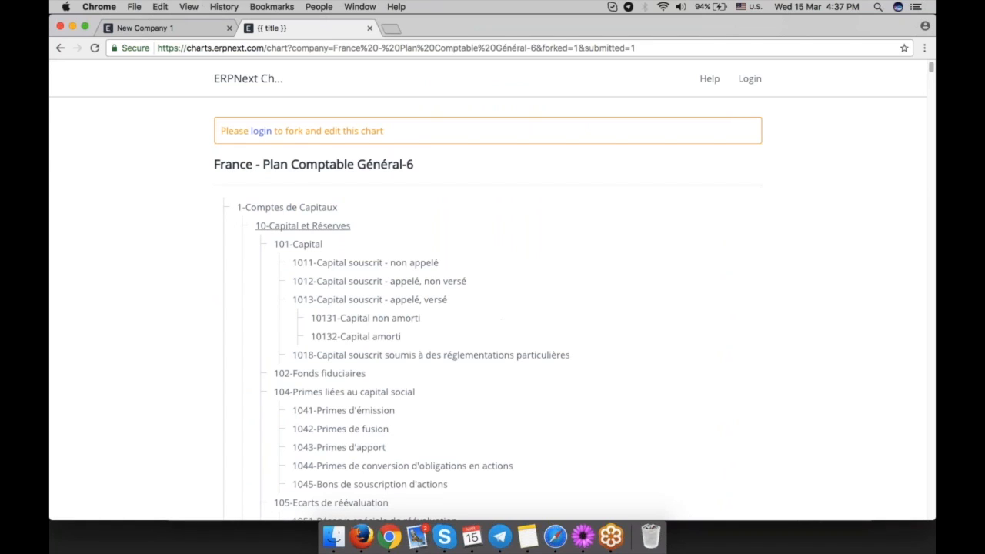
scroll(533, 330, down, 20)
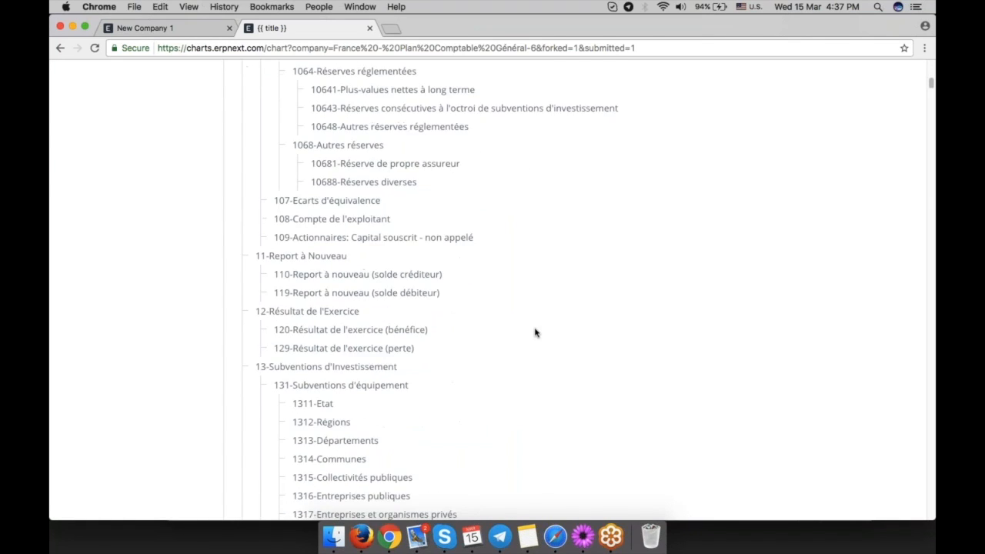
scroll(536, 332, down, 8)
scroll(536, 332, up, 15)
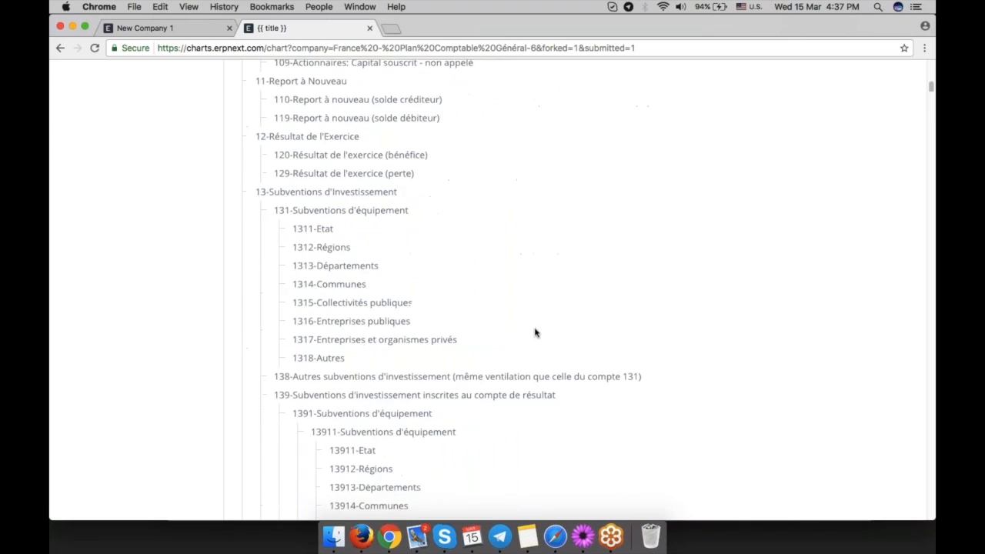
scroll(535, 332, up, 5)
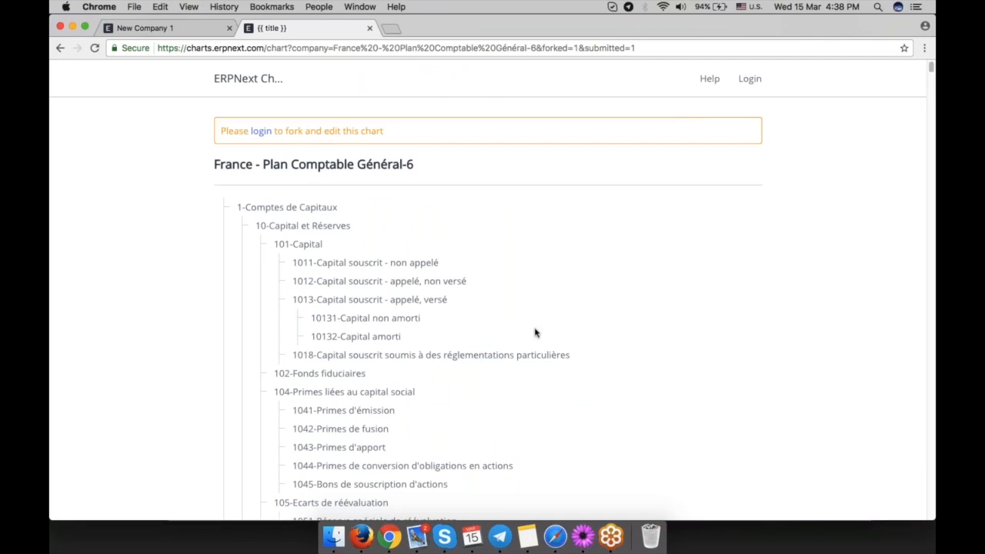
scroll(535, 332, down, 4)
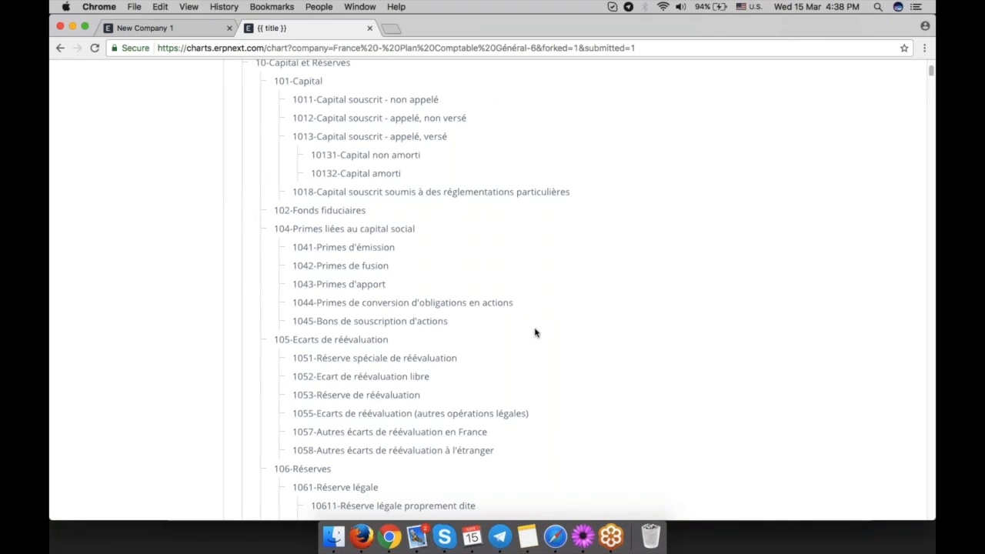
scroll(536, 333, down, 20)
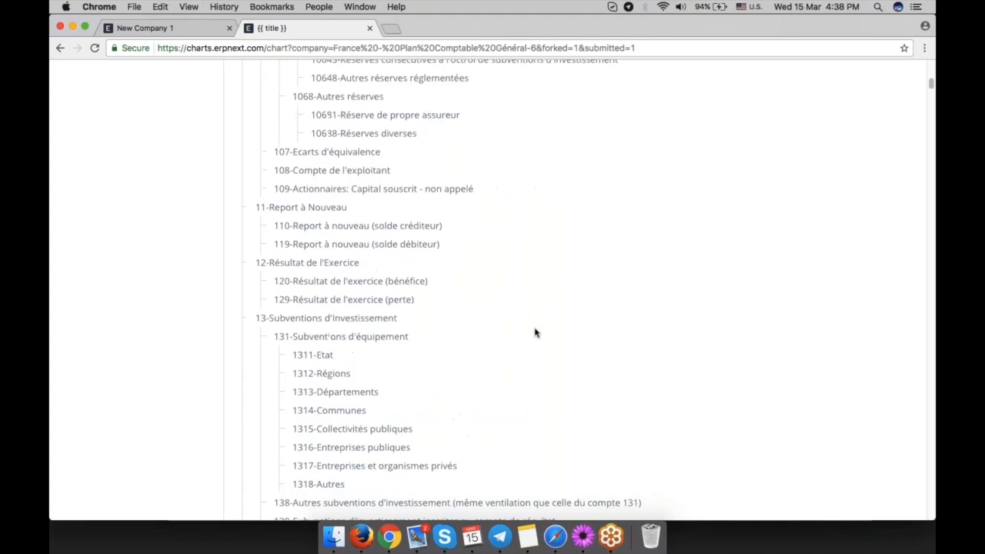
scroll(536, 332, up, 20)
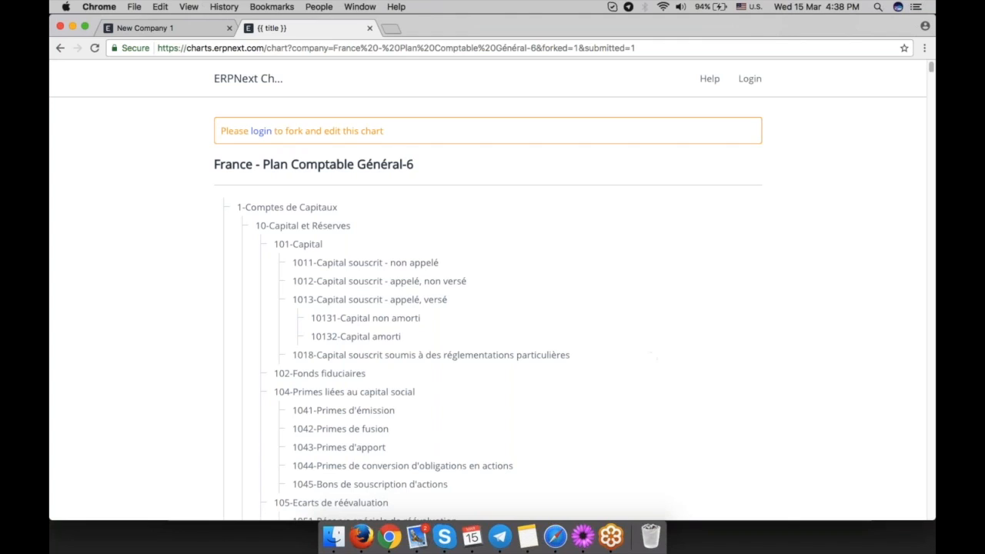
Switch back to the ERPNext tab showing the Chart of Accounts.
click(163, 33)
scroll(516, 292, up, 3)
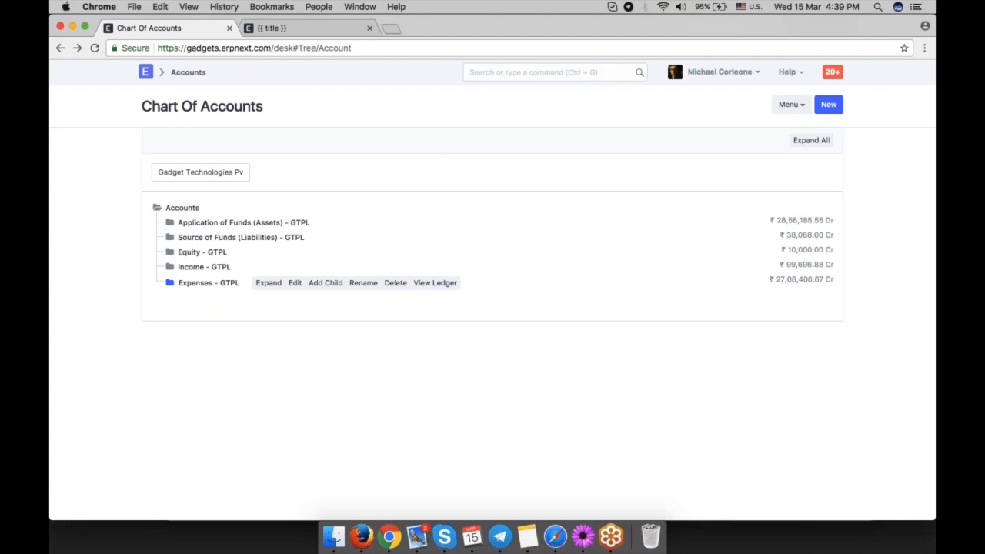
Open the Accounts Settings page from the Accounts module.
click(188, 72)
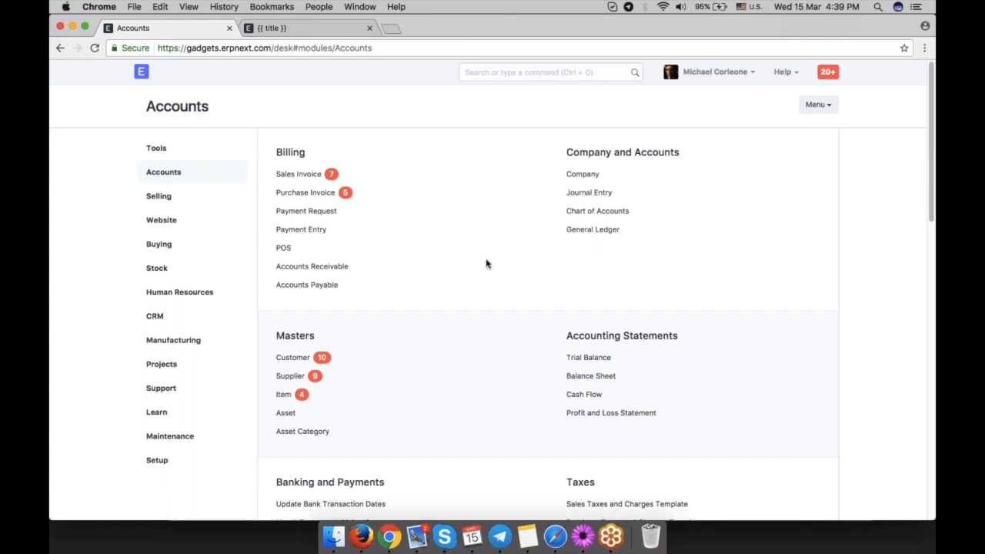
scroll(486, 264, down, 2)
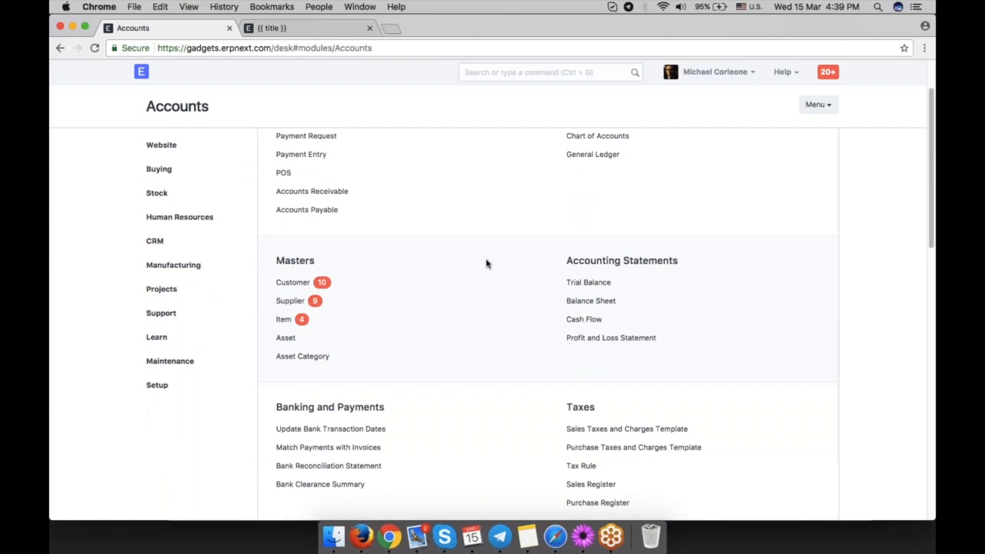
scroll(487, 264, down, 10)
click(306, 249)
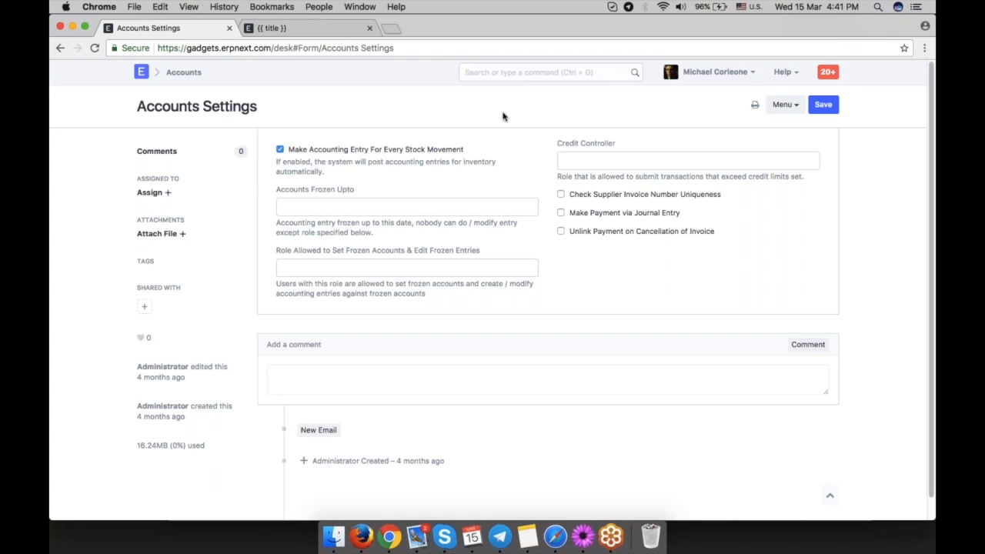
Start a new Purchase Receipt from the Stock module.
click(185, 72)
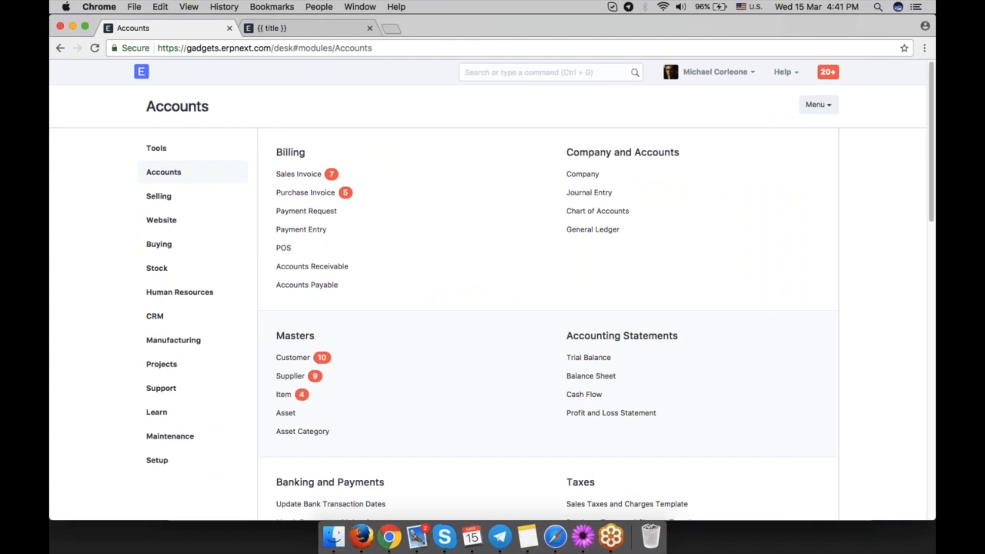
click(175, 268)
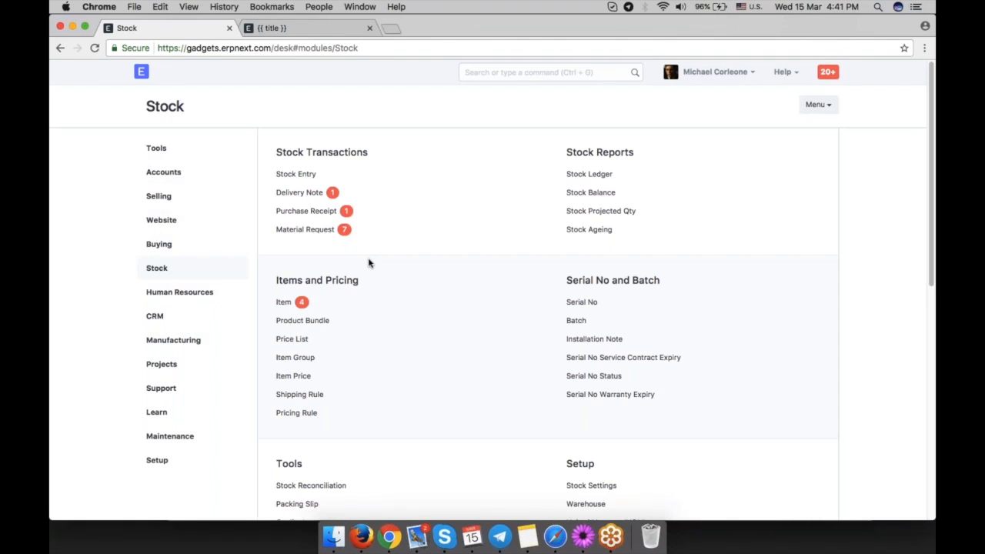
click(308, 210)
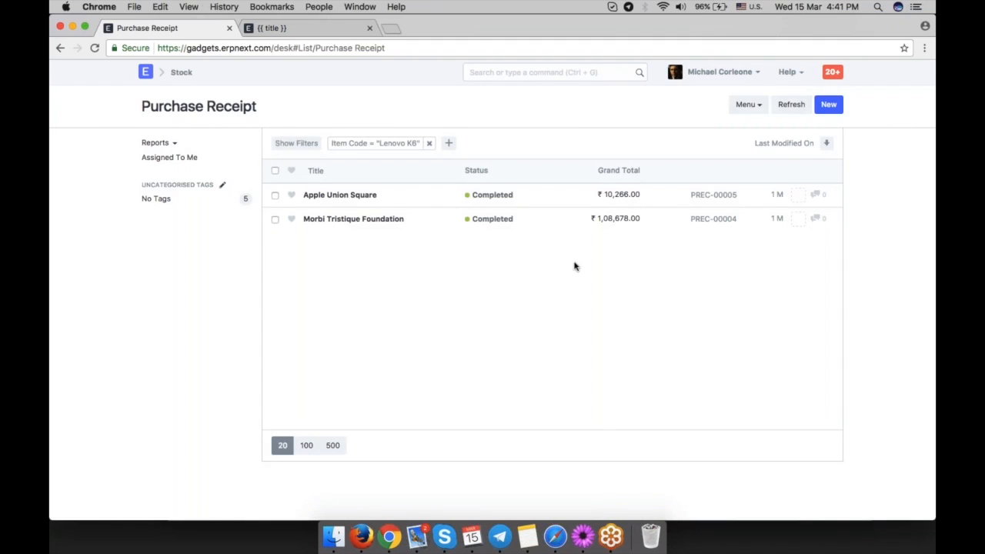
key(ctrl+b)
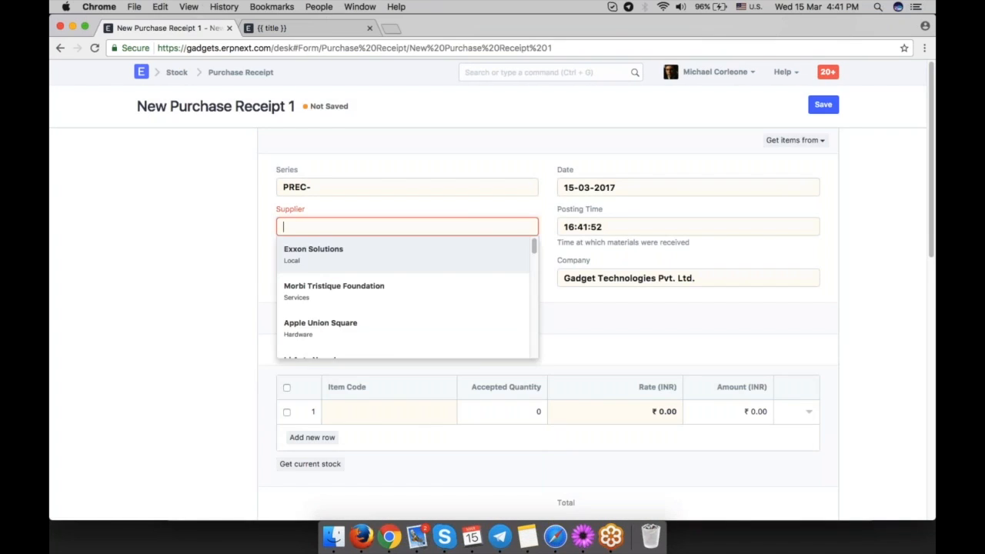
Set the receipt's supplier to Morbi Tristique Foundation.
click(795, 140)
click(384, 227)
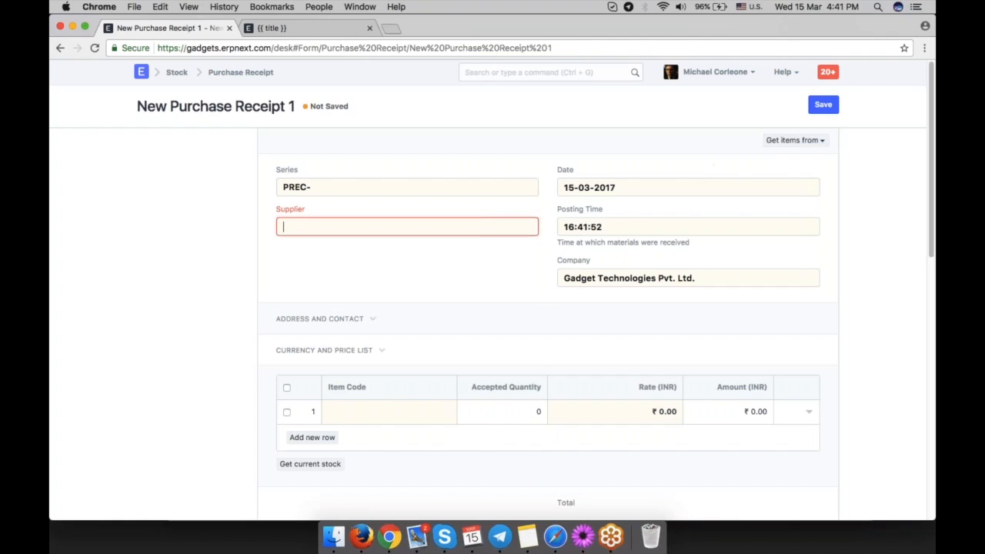
click(395, 300)
scroll(385, 323, down, 2)
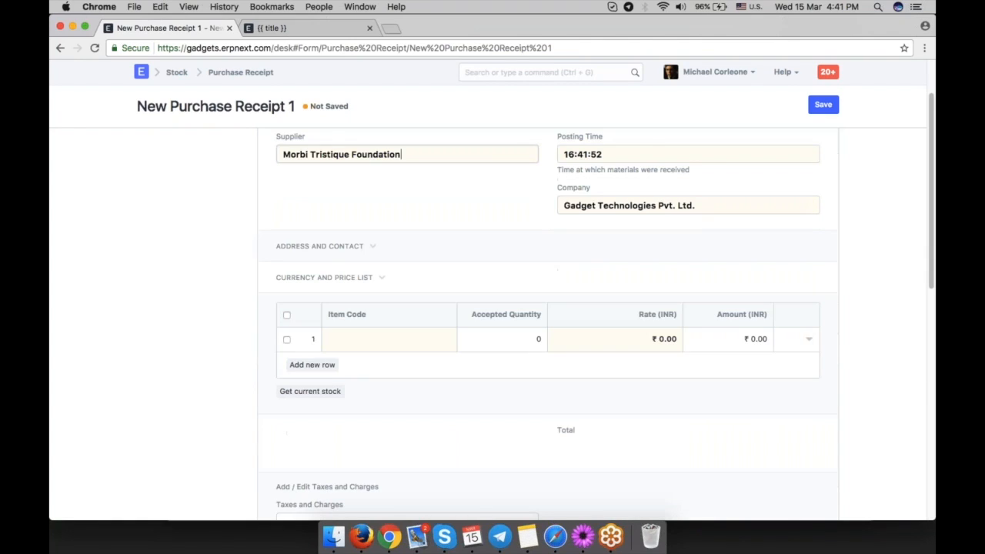
Add the item Motherboard with an accepted quantity of 10.
click(389, 339)
scroll(388, 338, down, 4)
text(moth)
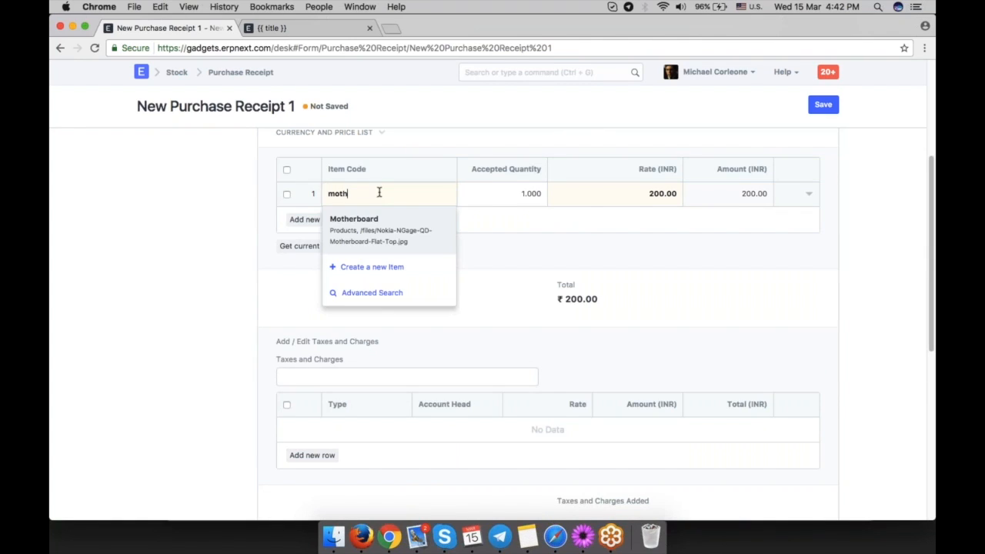
click(396, 223)
click(531, 193)
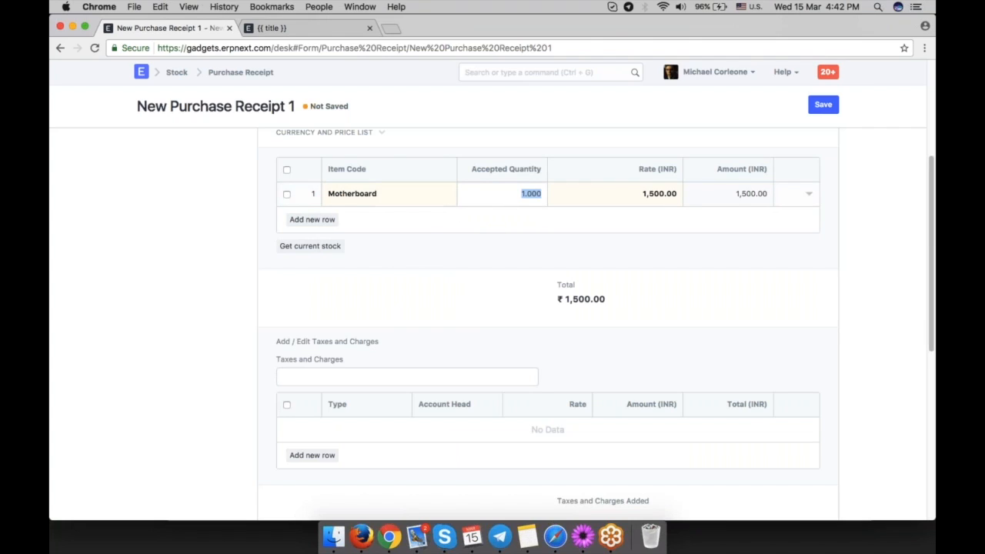
text(10)
click(508, 268)
Open the Motherboard item row's details and inspect its accepted warehouse.
click(807, 194)
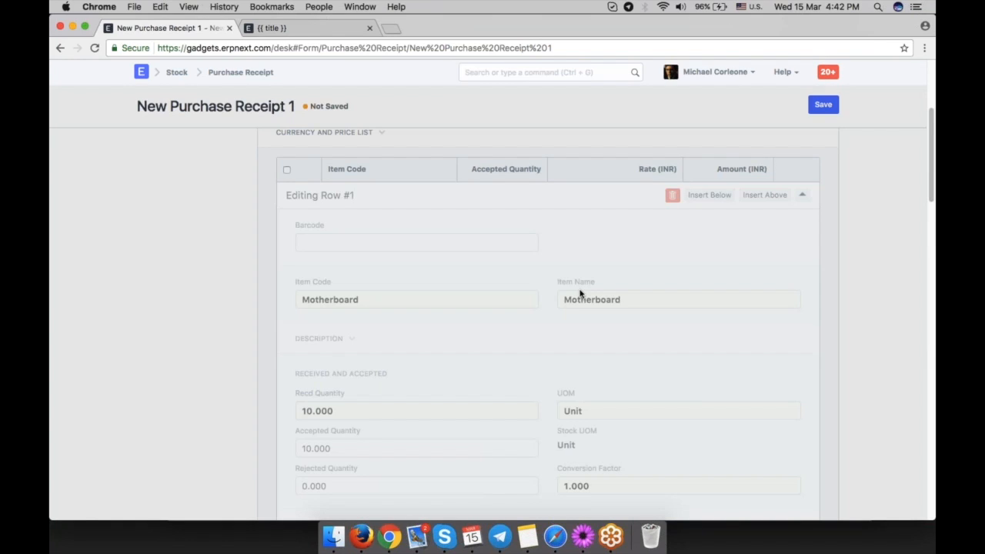
scroll(580, 293, down, 5)
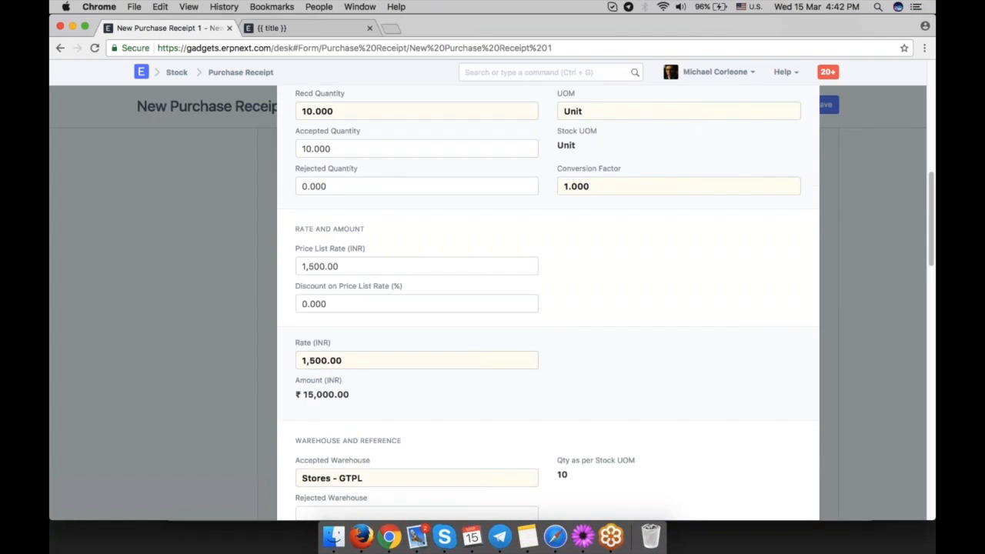
scroll(547, 308, down, 2)
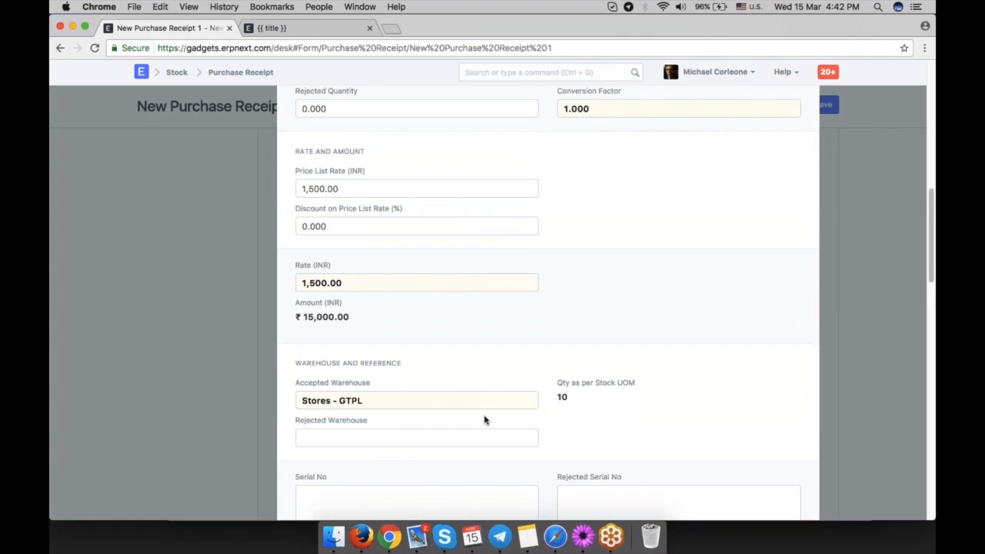
triple_click(379, 403)
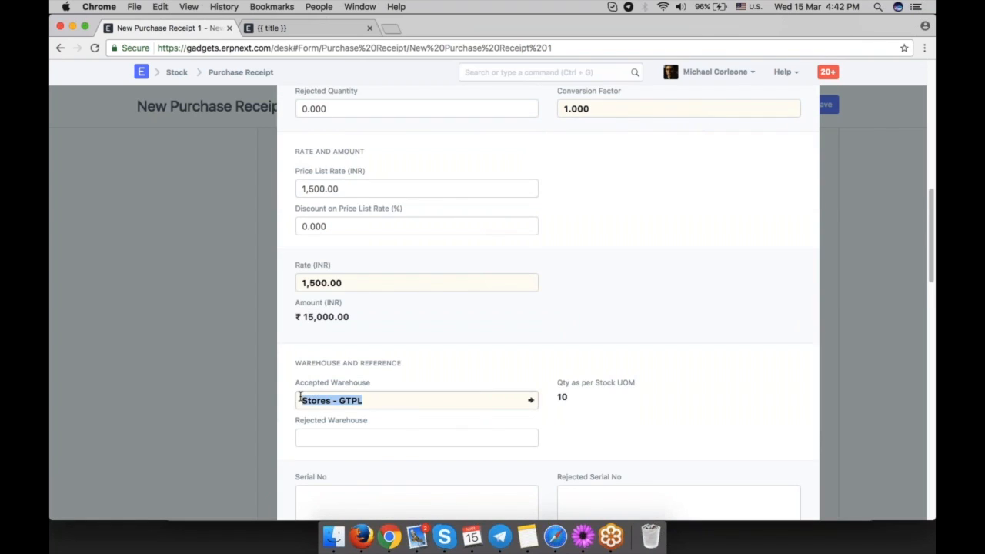
click(374, 404)
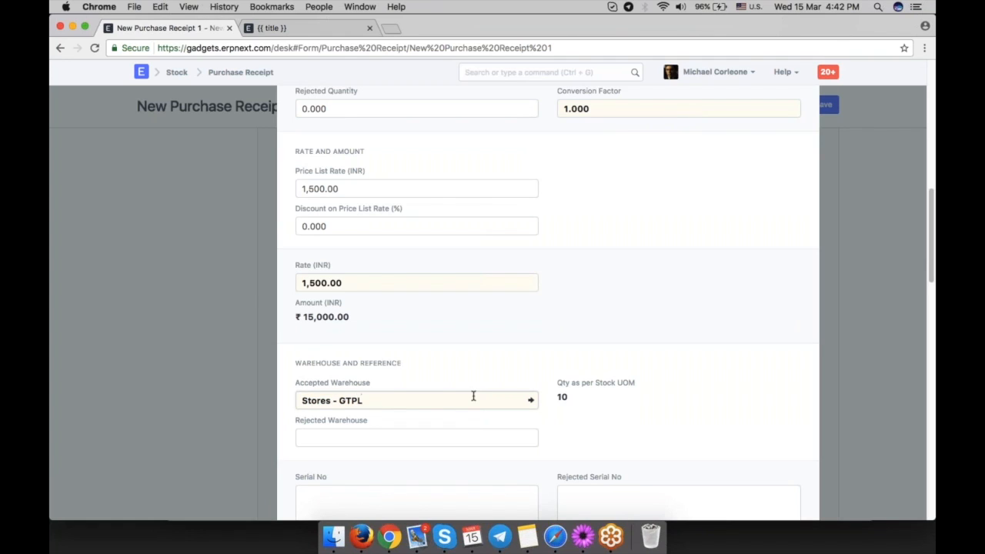
click(844, 315)
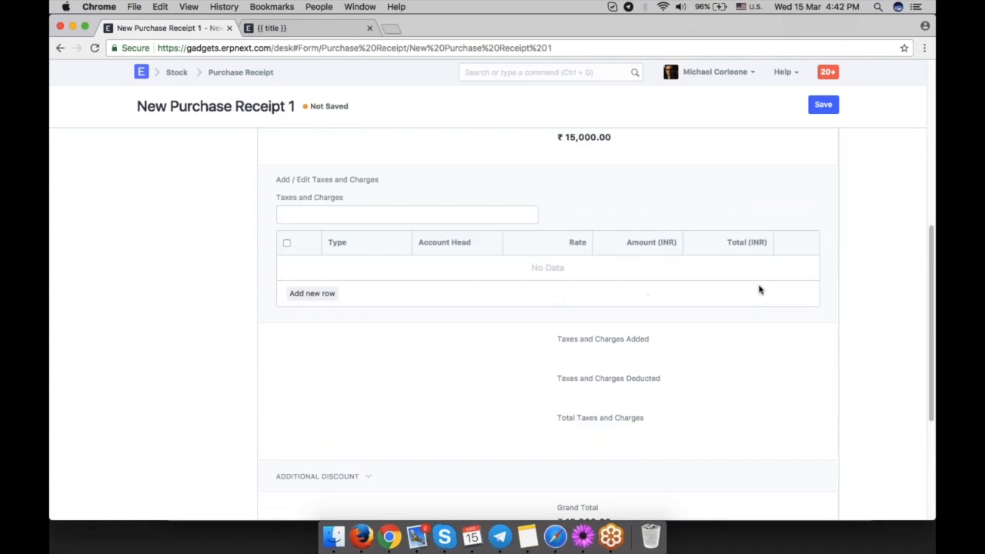
Apply the GST 18 - GTPL taxes and charges template.
scroll(758, 289, down, 2)
click(358, 285)
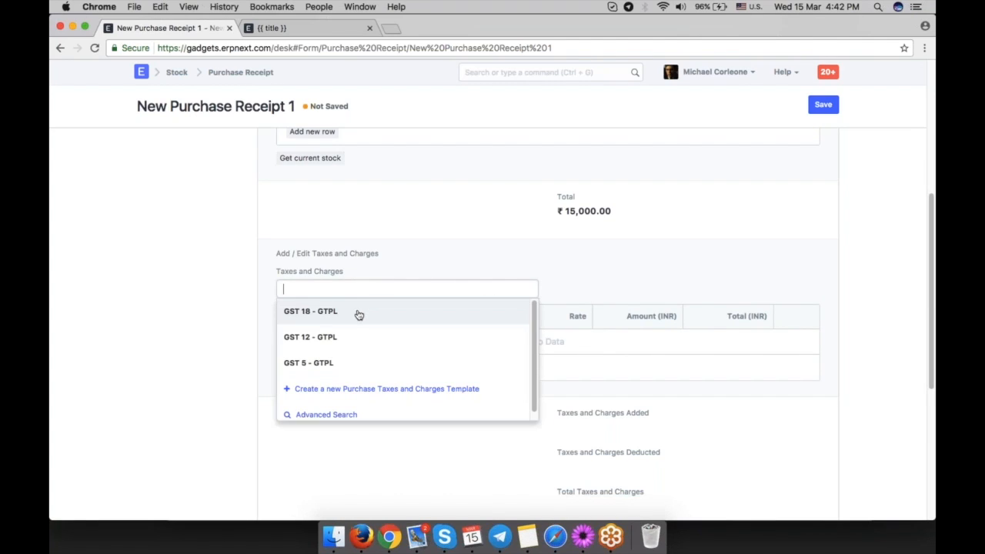
click(358, 314)
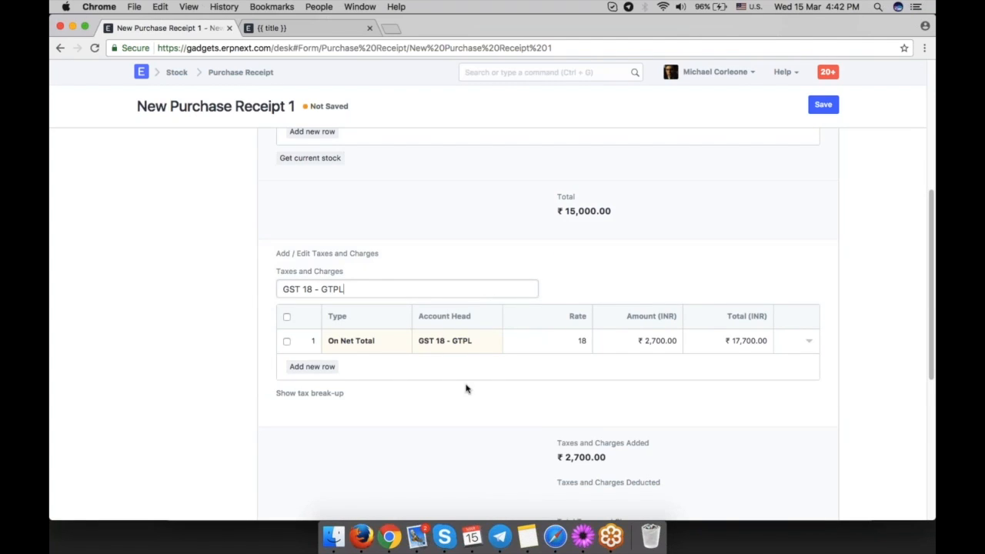
Add a second tax row and create a new Shipping Charges account as its account head.
click(317, 368)
click(378, 369)
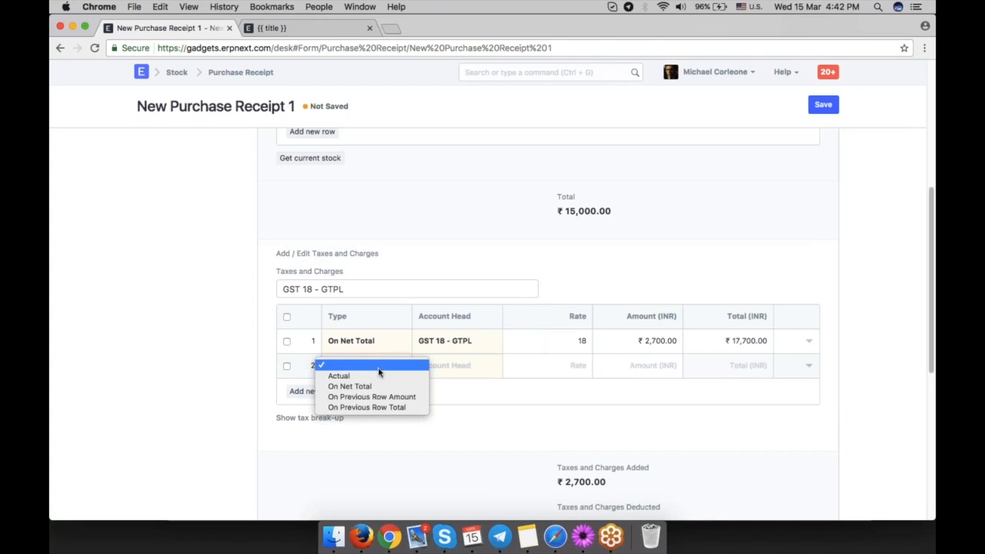
click(350, 386)
click(477, 366)
text(shii)
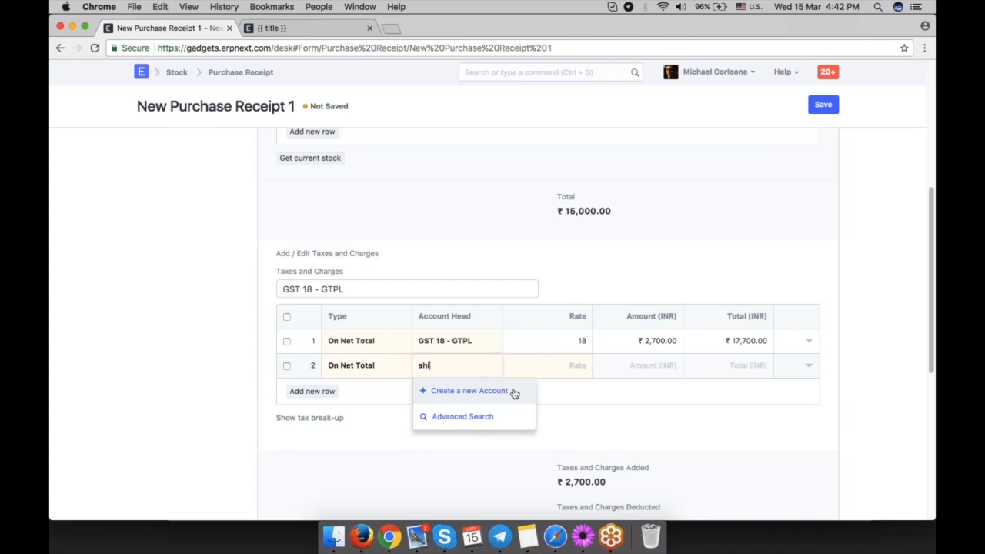
click(509, 394)
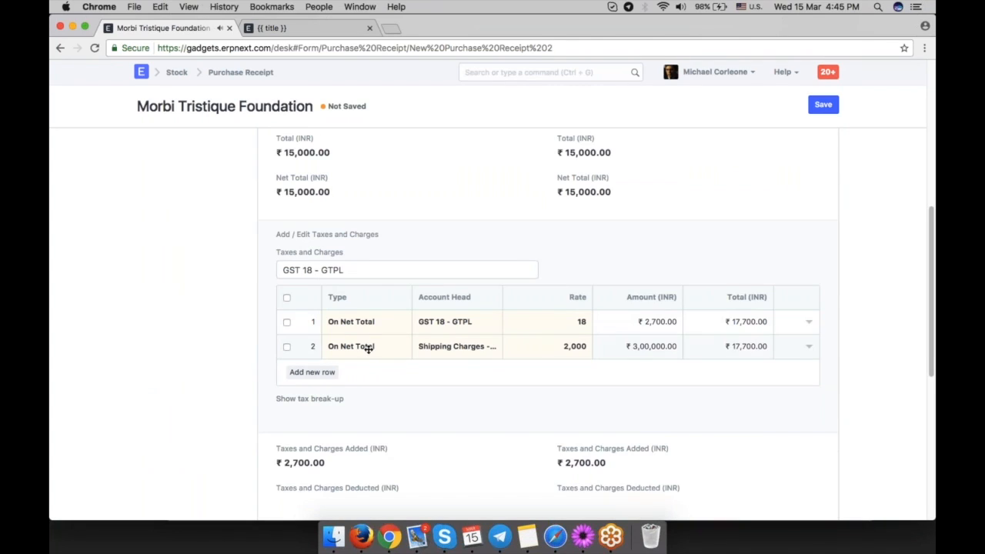
click(369, 348)
click(367, 347)
click(336, 334)
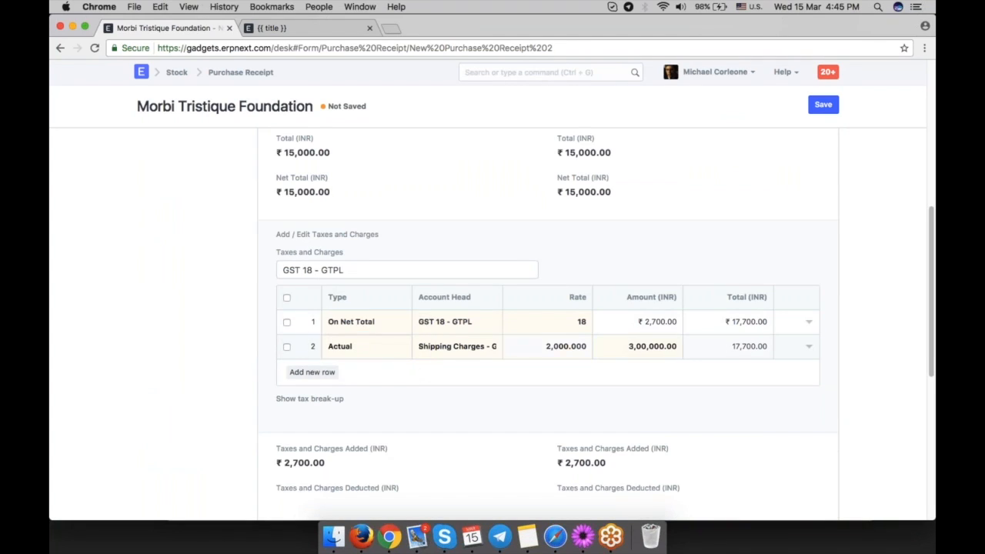
Open the Shipping Charges tax row, switch its type to On Net Total and clear its rate.
click(808, 346)
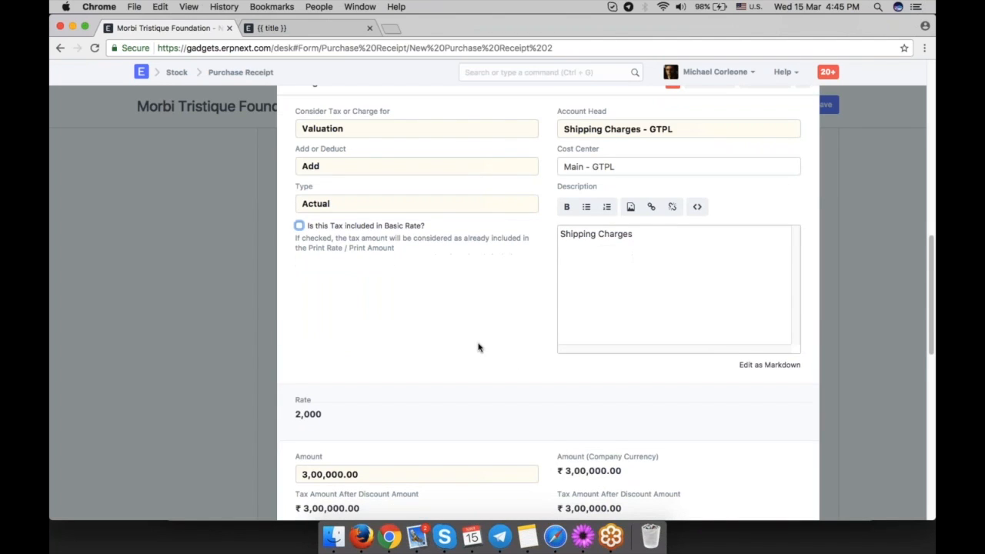
scroll(431, 358, down, 1)
scroll(390, 369, up, 3)
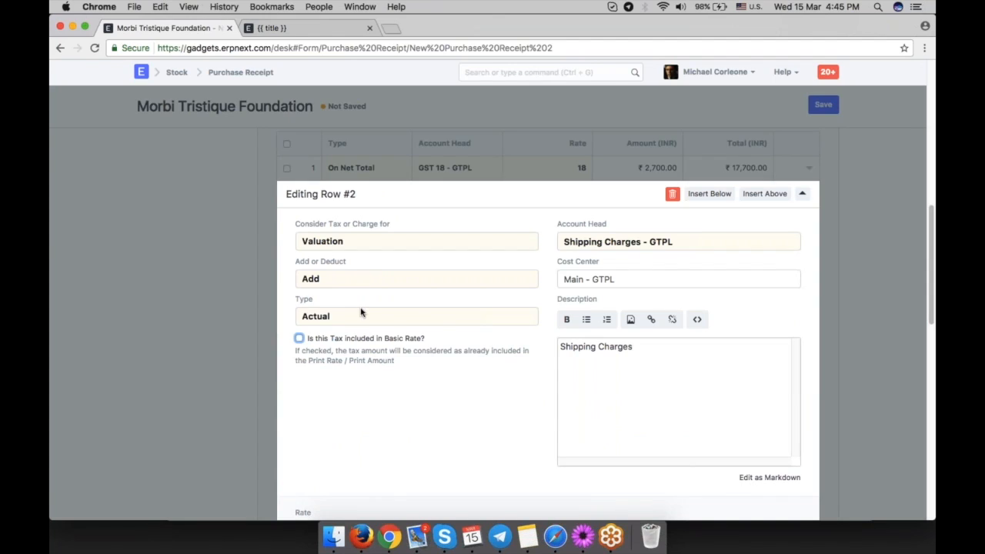
click(366, 322)
click(366, 324)
scroll(366, 369, down, 3)
key(BackSpace)
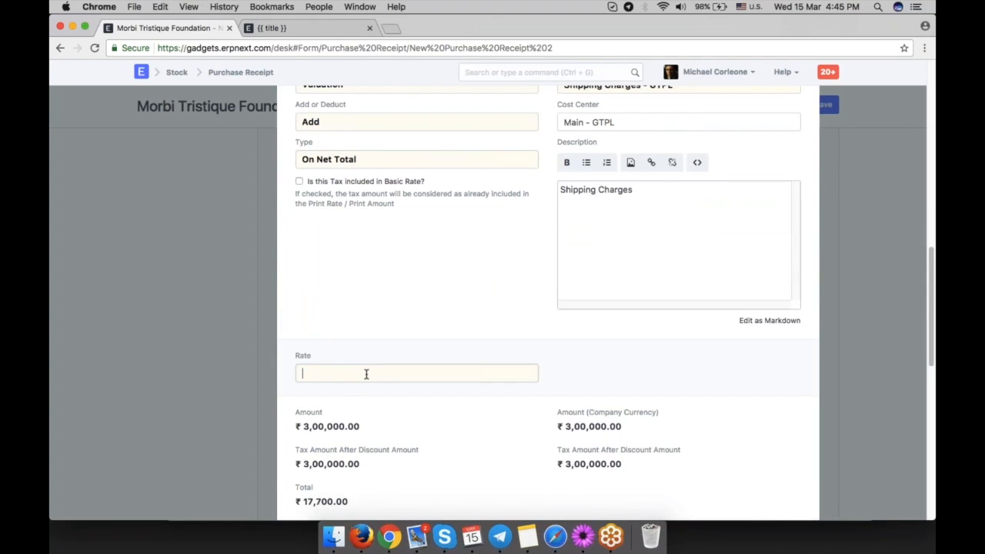
Set the Shipping Charges row's type to Actual and its amount to 2000.
click(468, 310)
scroll(468, 310, up, 1)
click(356, 228)
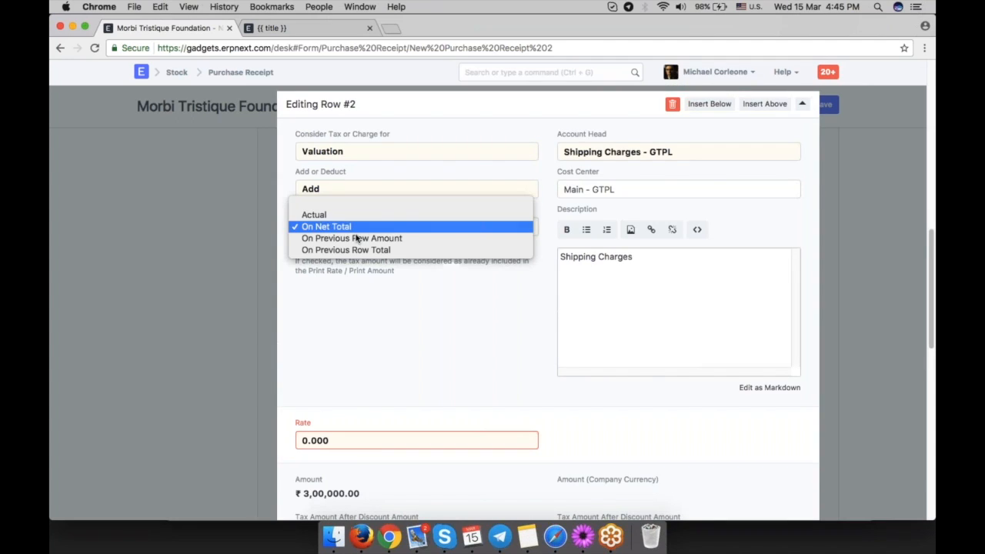
click(351, 214)
scroll(439, 351, down, 1)
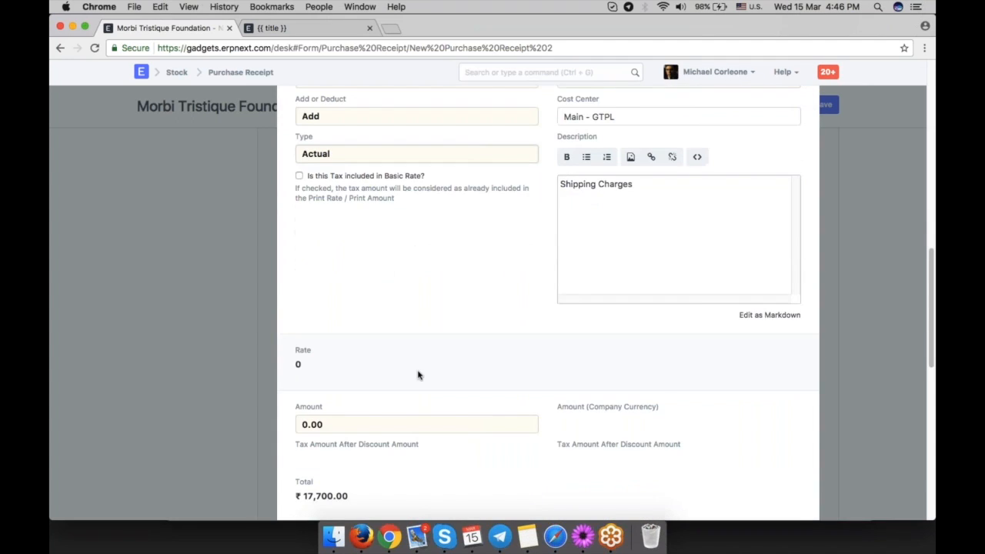
click(347, 420)
text(2000)
click(462, 362)
scroll(461, 362, up, 1)
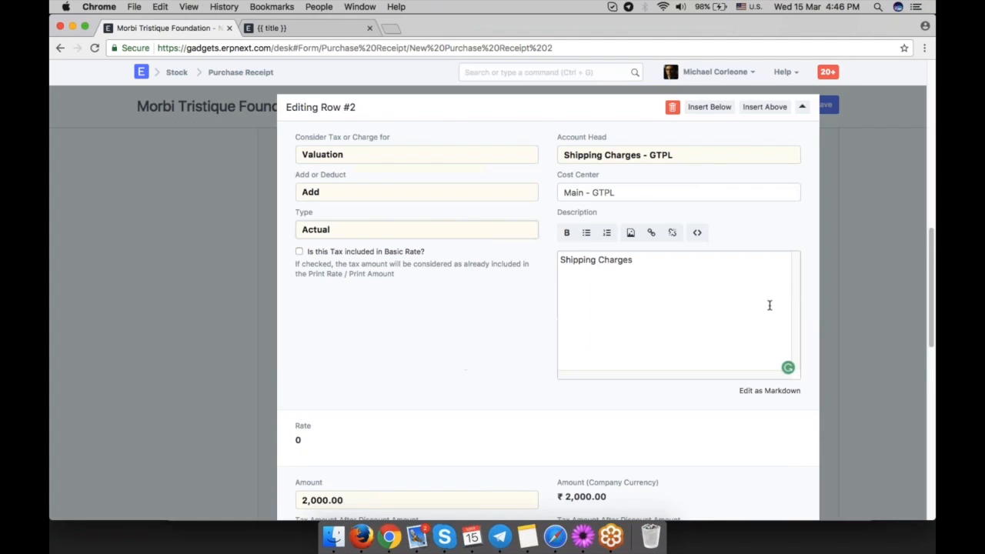
Save the purchase receipt.
key(cmd+s)
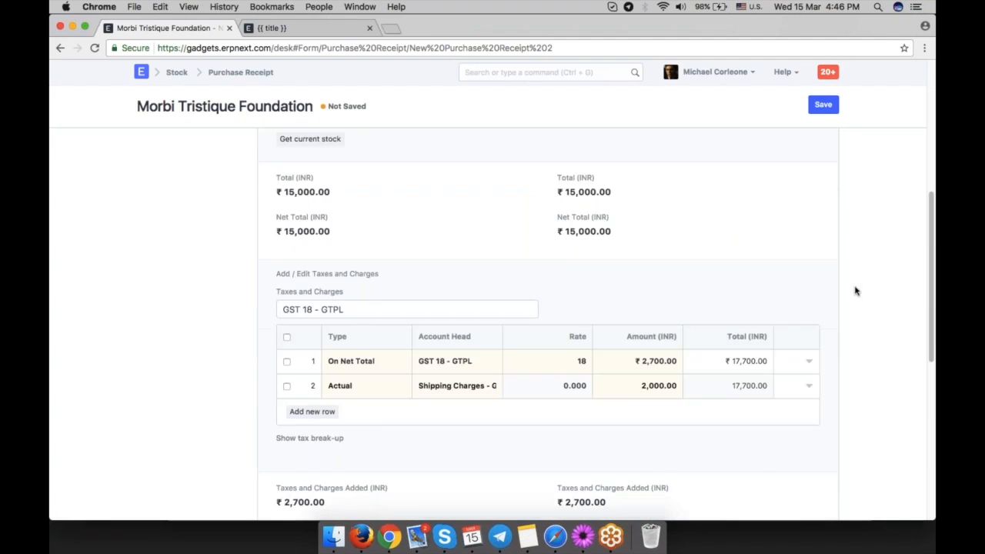
scroll(835, 313, down, 5)
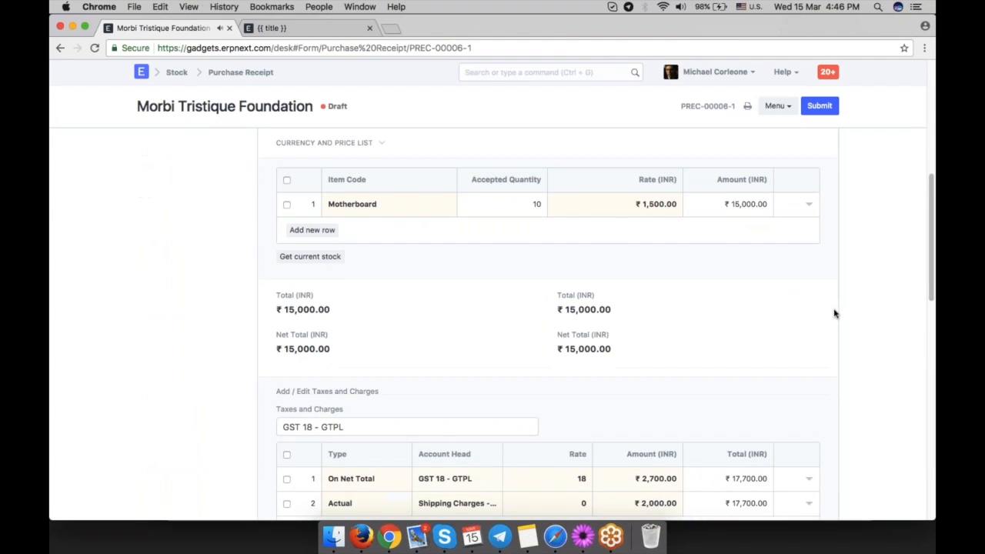
scroll(648, 318, down, 2)
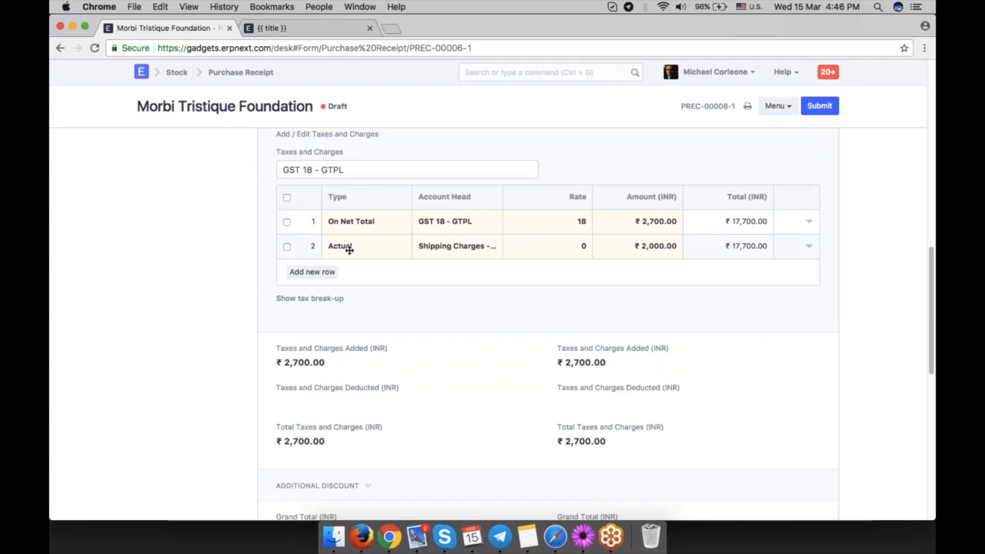
scroll(826, 323, up, 15)
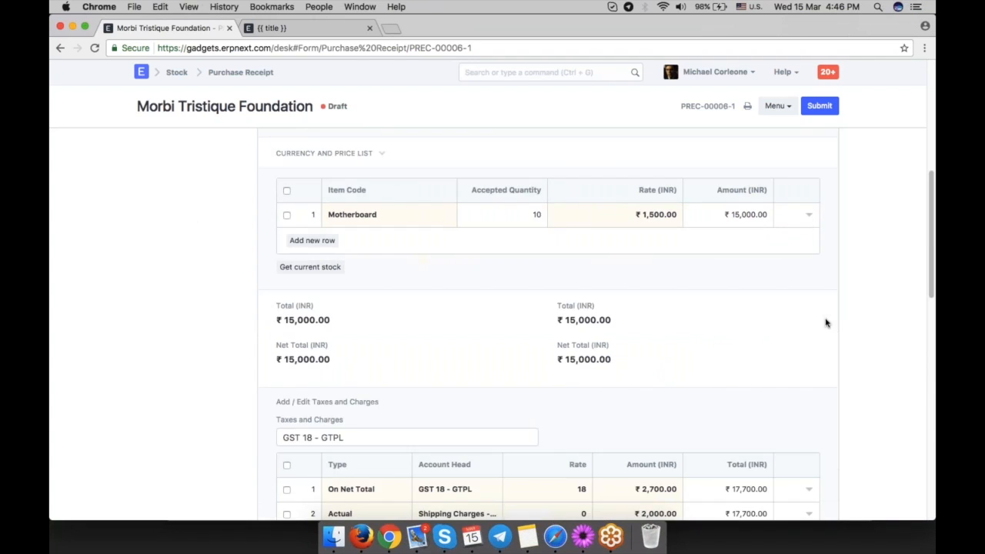
Submit the purchase receipt and open its General Ledger report.
click(819, 105)
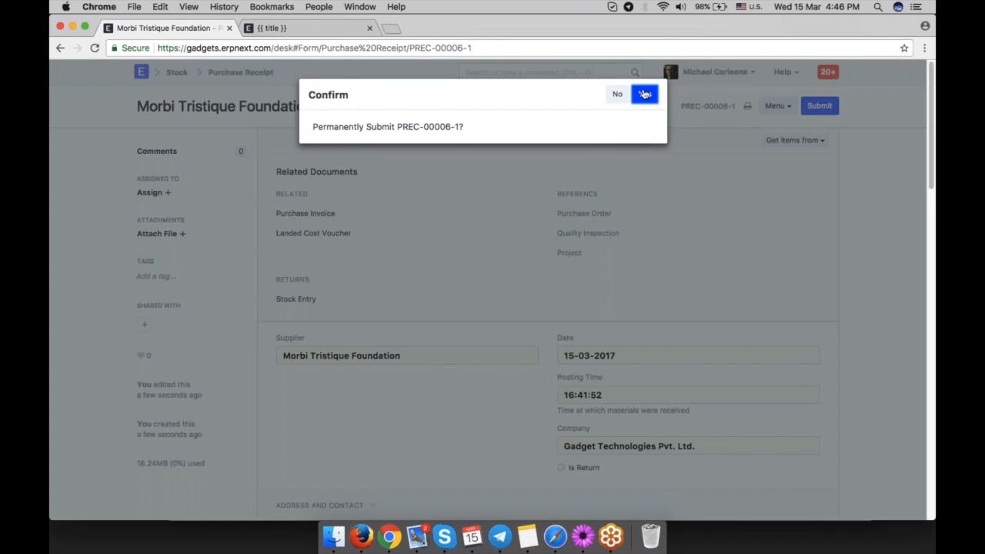
click(644, 92)
click(727, 140)
click(708, 192)
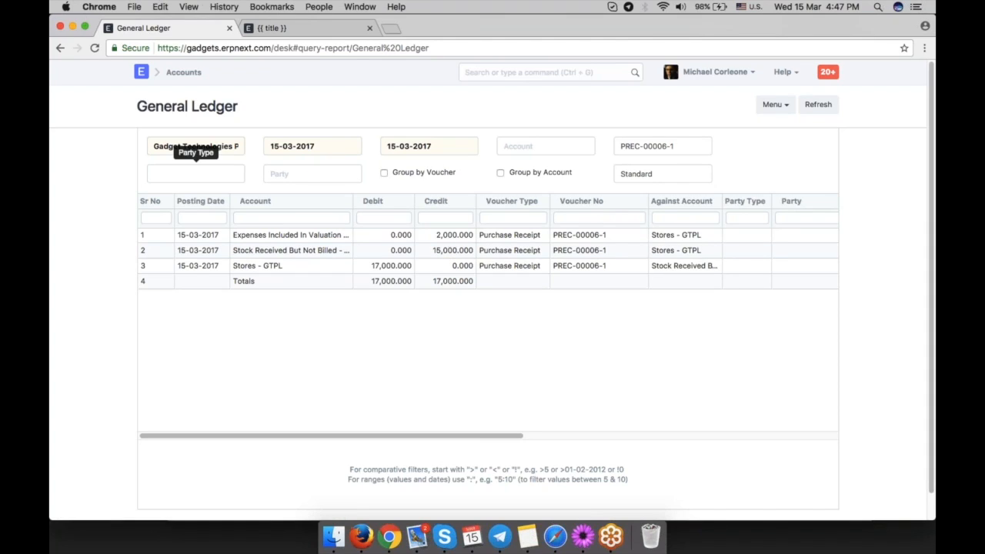
Open the Accounts module in a new browser tab and go to its Chart of Accounts.
right_click(171, 78)
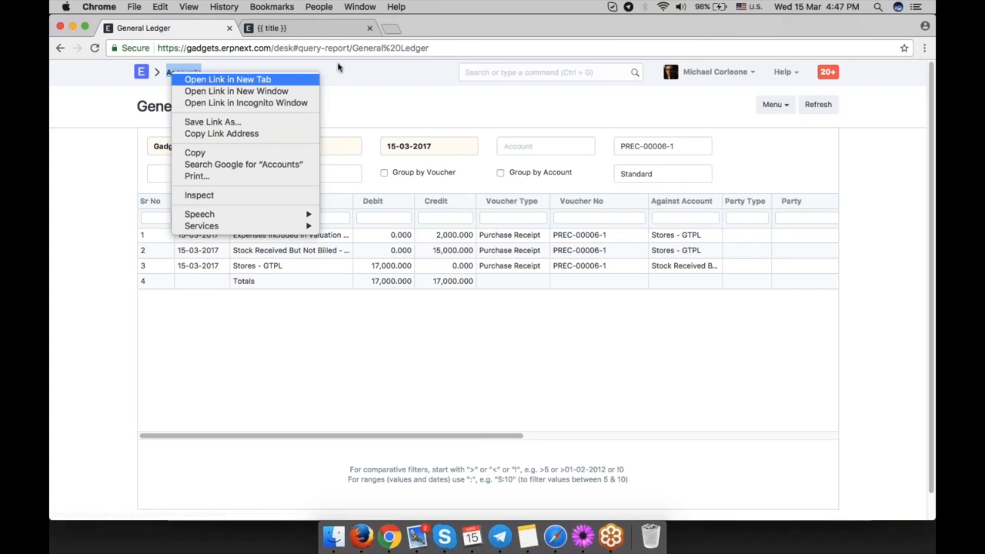
click(210, 75)
key(ctrl+Tab)
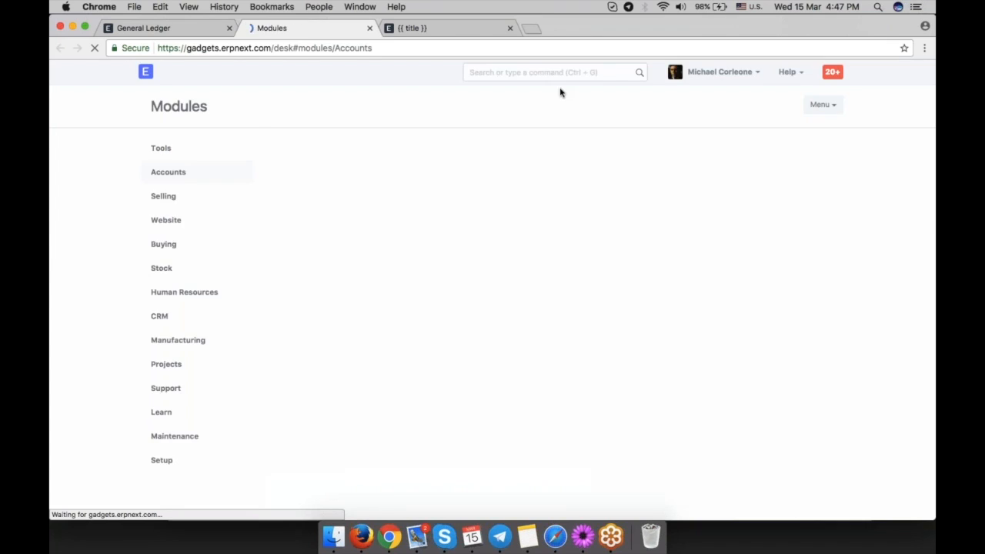
click(547, 71)
click(620, 213)
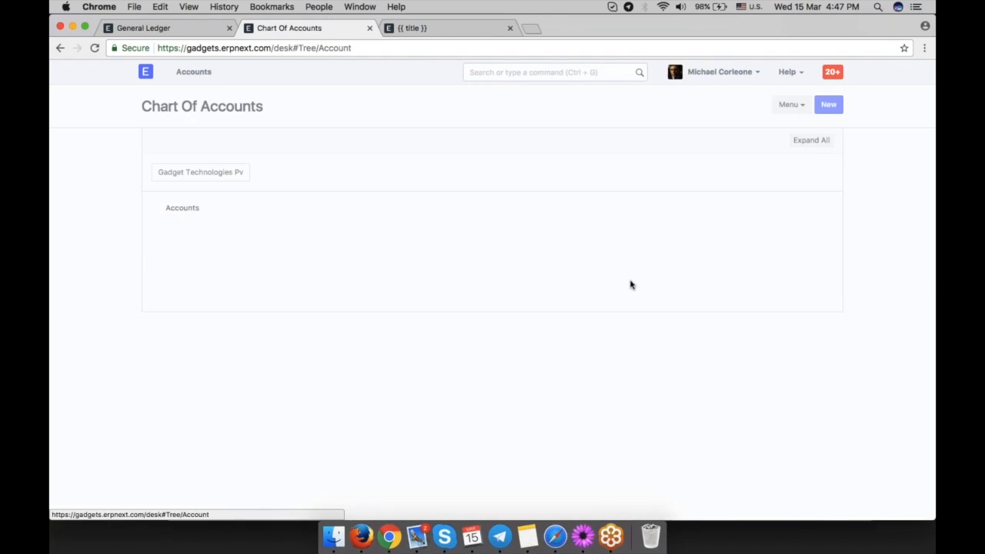
Expand Expenses down to Stock Expenses and highlight the balance of Expenses Included In Valuation - GTPL.
click(182, 285)
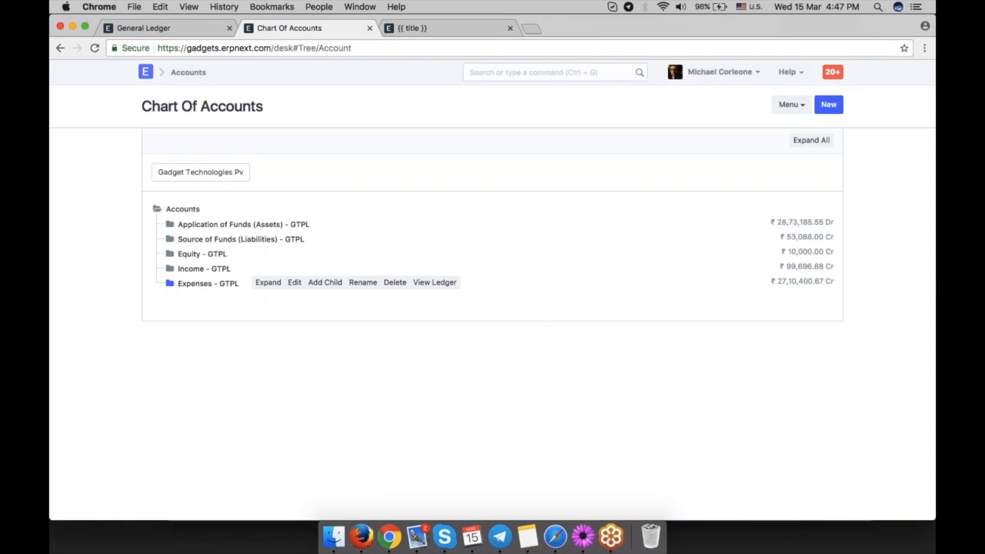
click(182, 300)
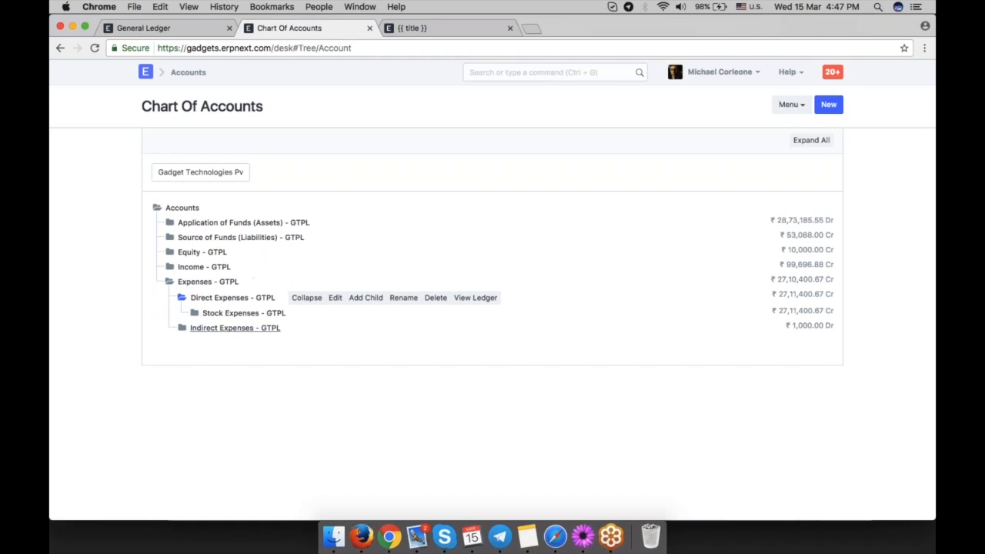
click(193, 313)
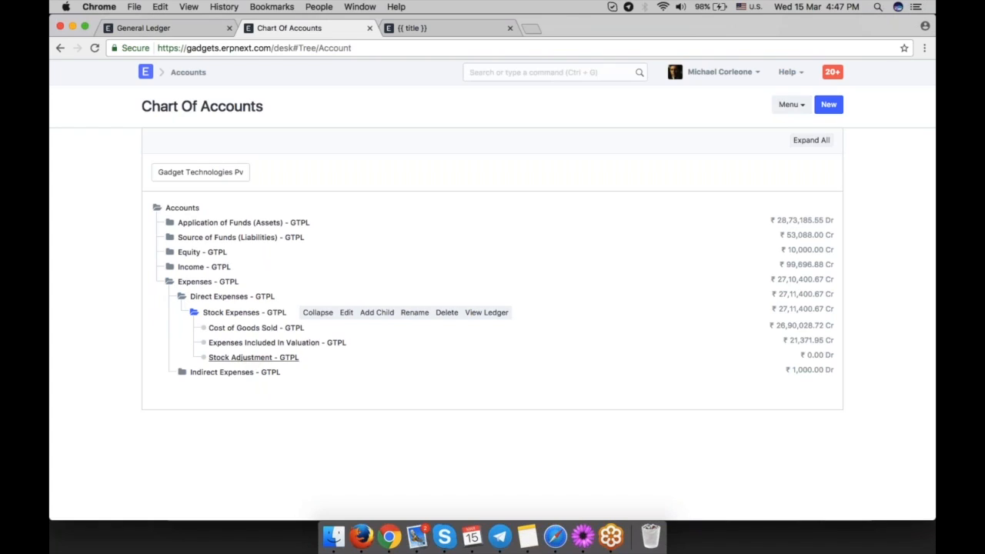
click(271, 343)
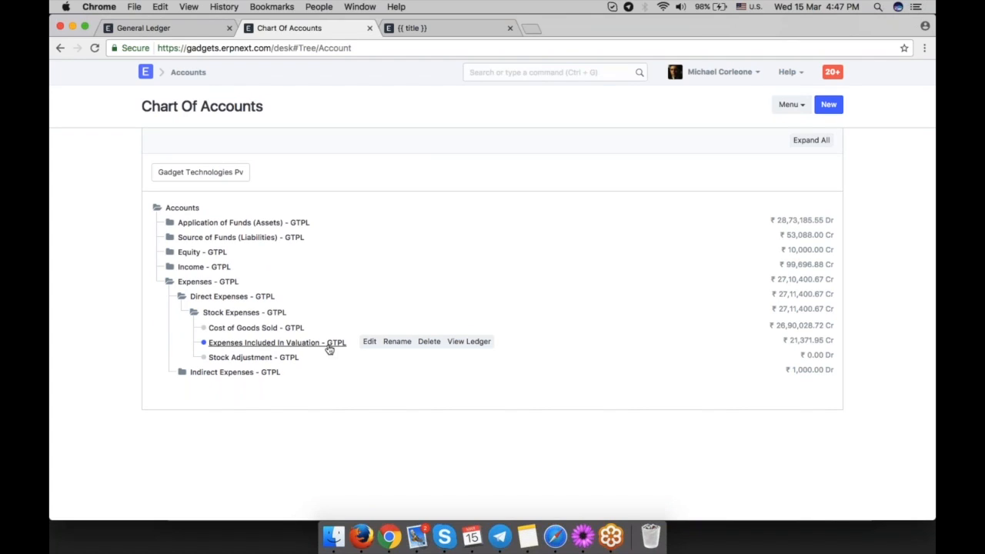
drag(823, 340, 789, 341)
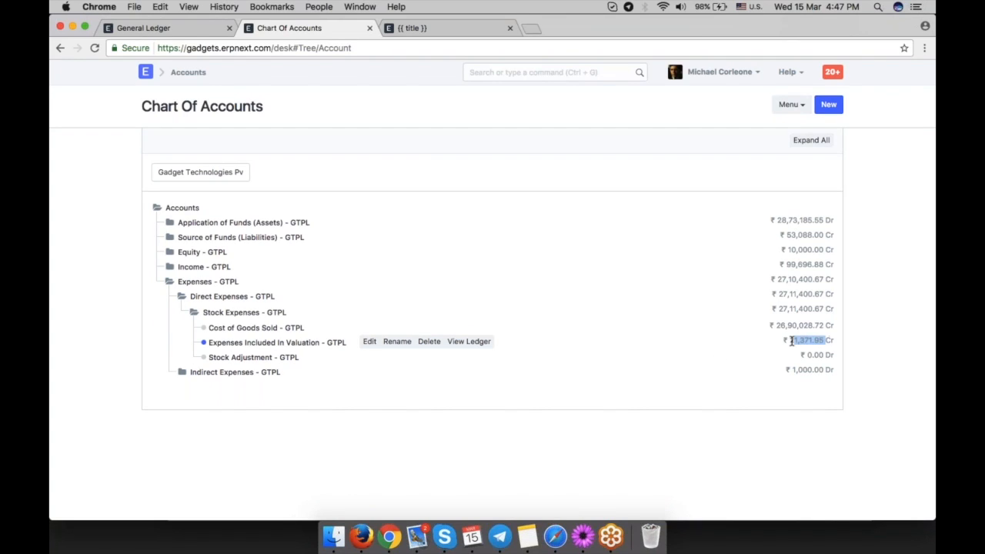
mouse_move(845, 344)
mouse_down()
mouse_move(816, 341)
mouse_move(834, 339)
mouse_up()
click(834, 338)
Return to the purchase receipt and review its Shipping Charges tax row and the taxes and charges totals.
click(172, 28)
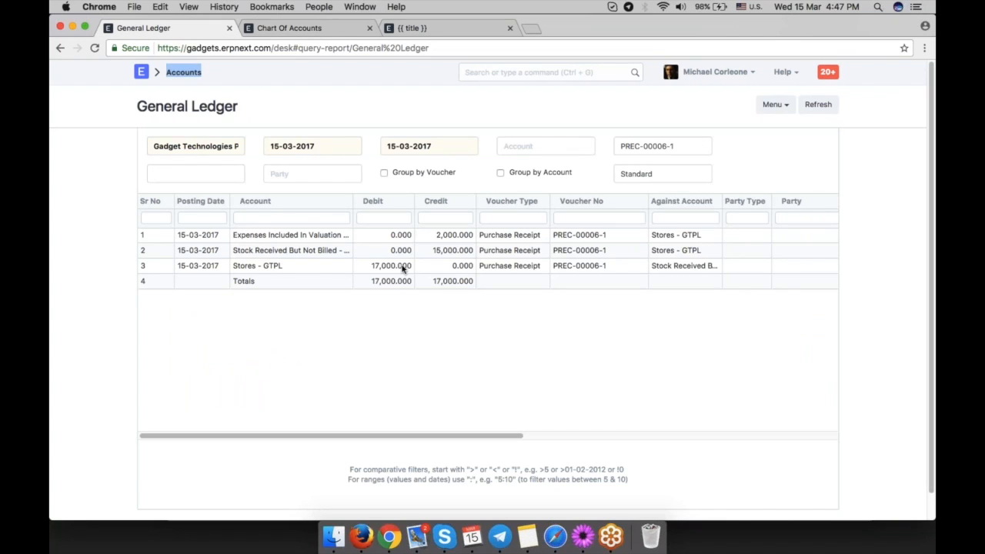
click(60, 48)
scroll(439, 361, down, 4)
scroll(447, 378, down, 4)
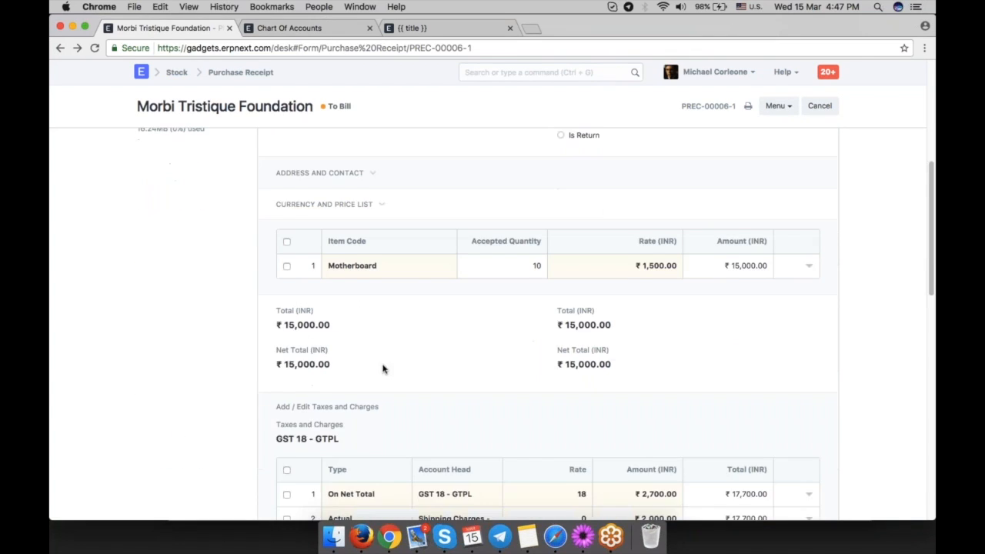
scroll(467, 362, down, 2)
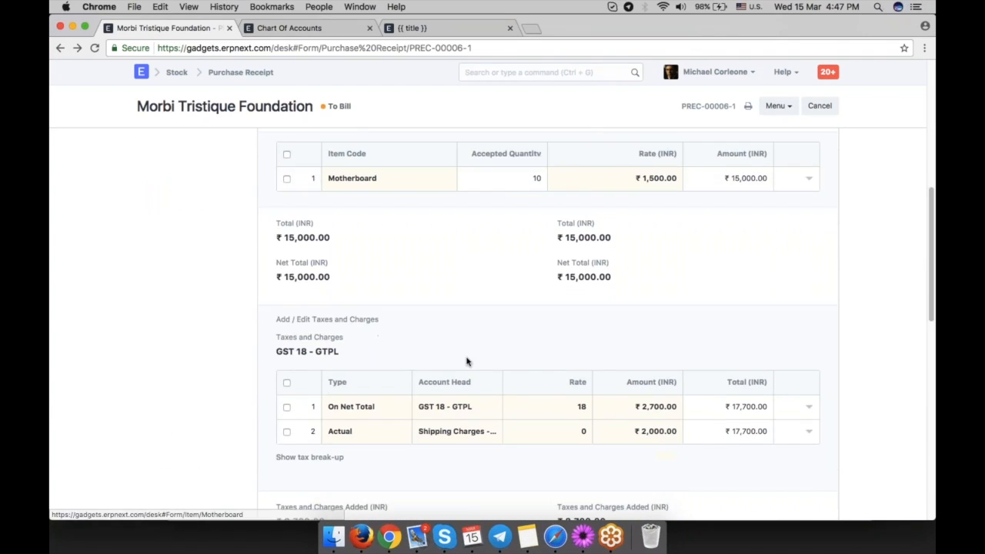
click(740, 387)
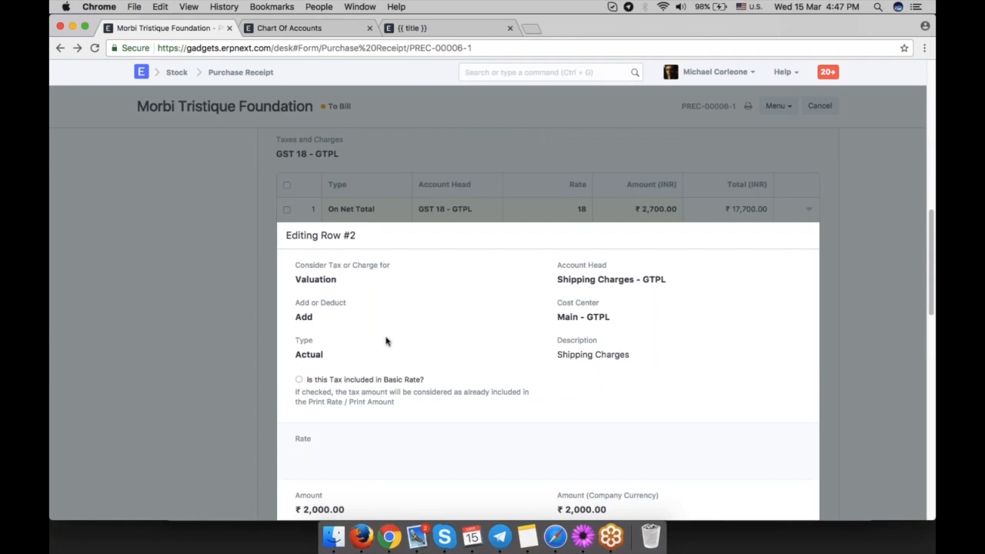
click(225, 309)
scroll(231, 332, down, 4)
scroll(231, 331, up, 4)
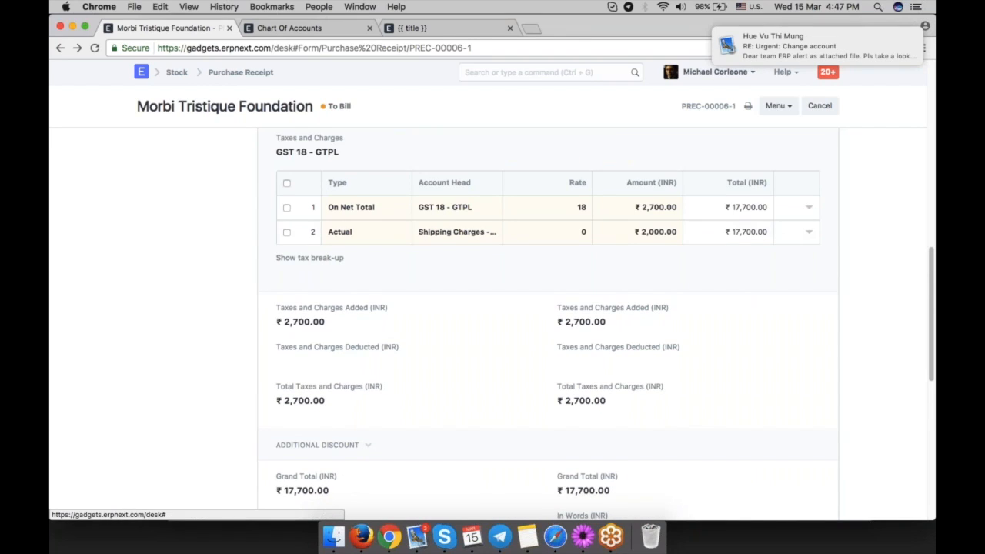
drag(765, 49, 865, 47)
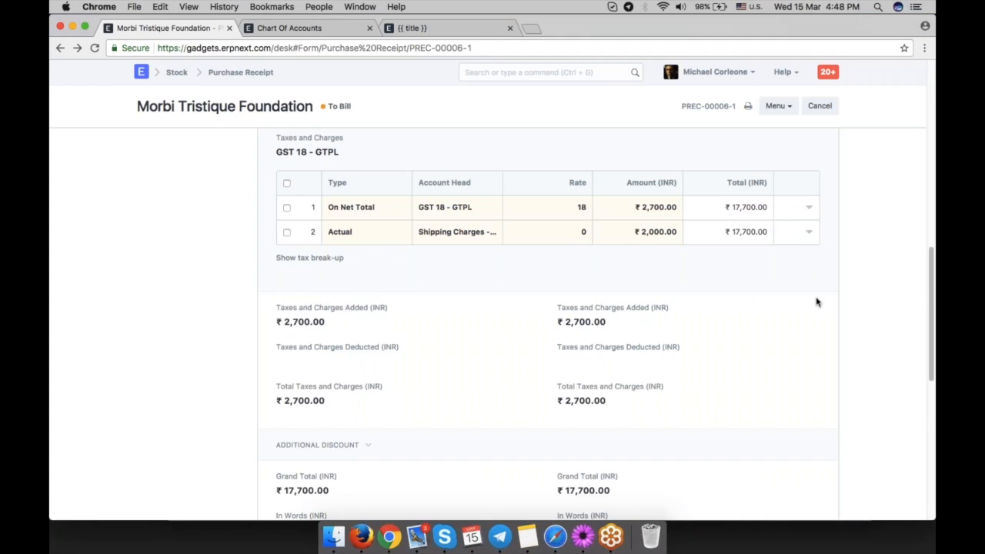
scroll(817, 302, up, 2)
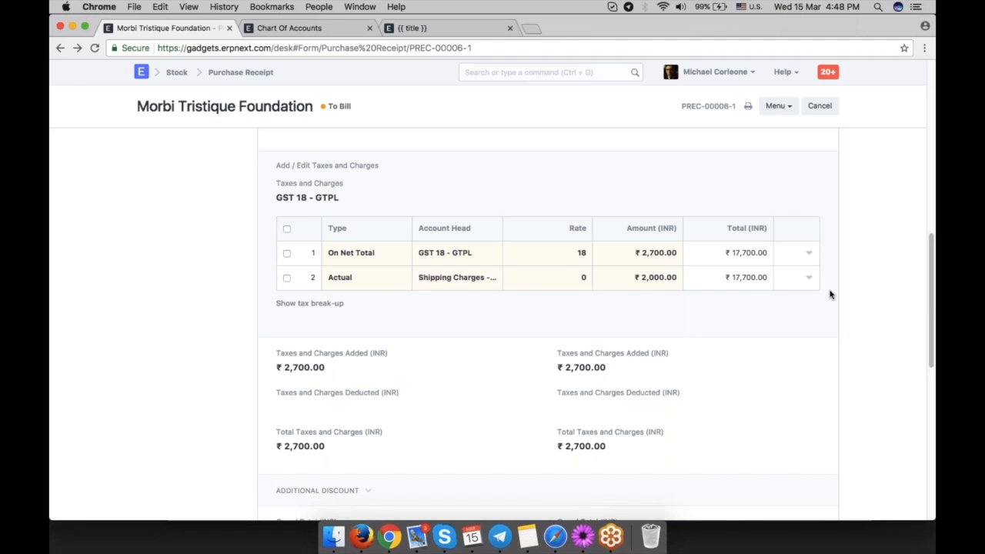
scroll(829, 294, up, 5)
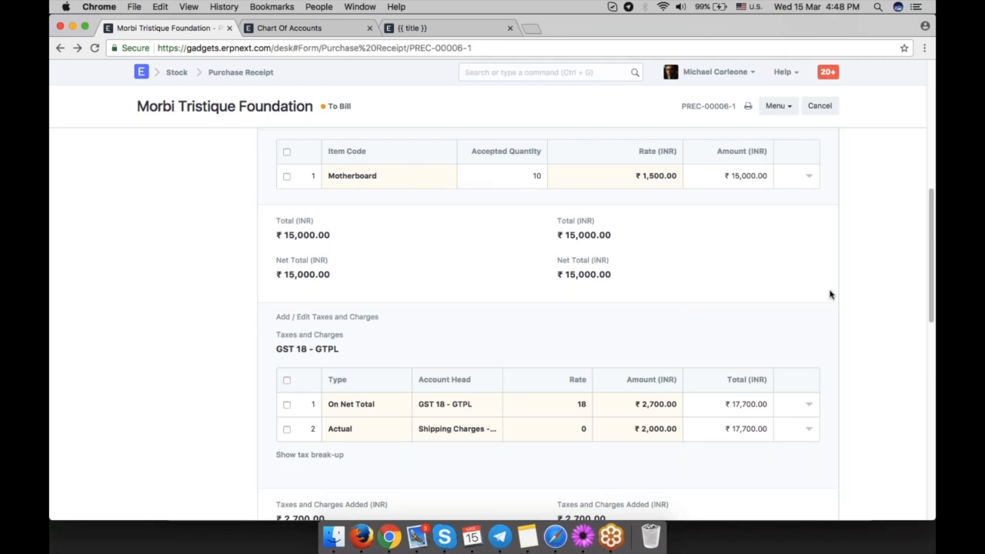
scroll(829, 294, up, 15)
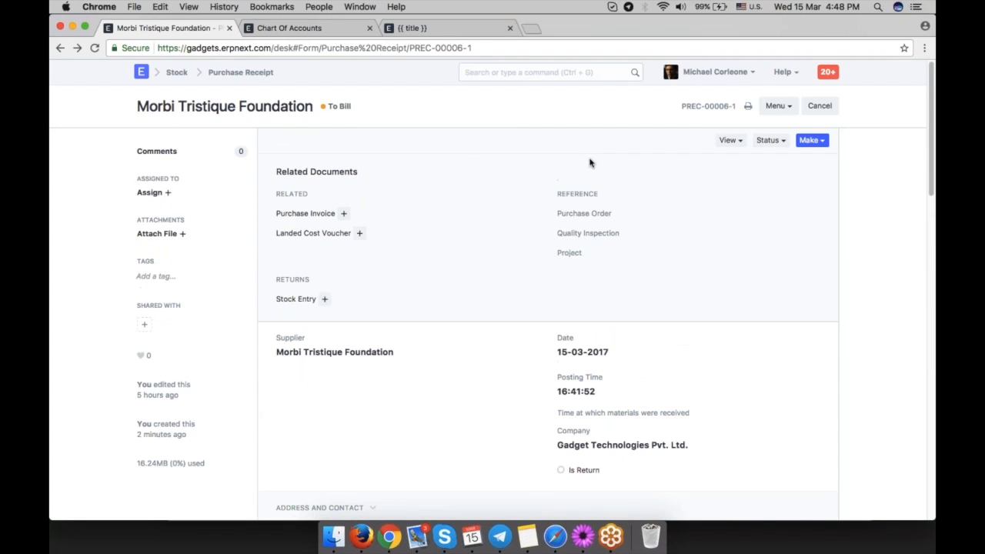
Compare the purchase receipt with the chart, highlighting the Stock Expenses group and the valuation expense account's balance.
click(318, 29)
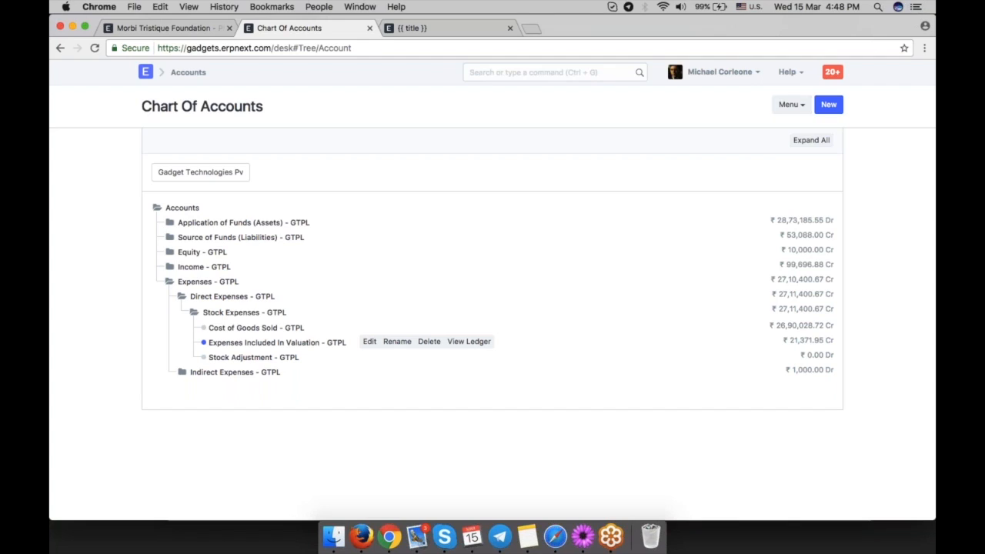
key(ctrl+shift+Tab)
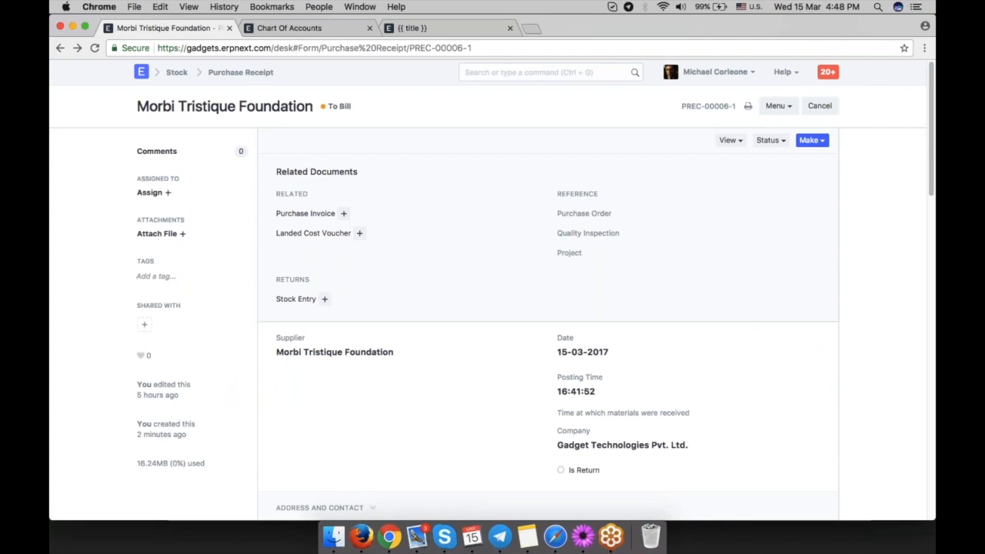
scroll(380, 308, down, 4)
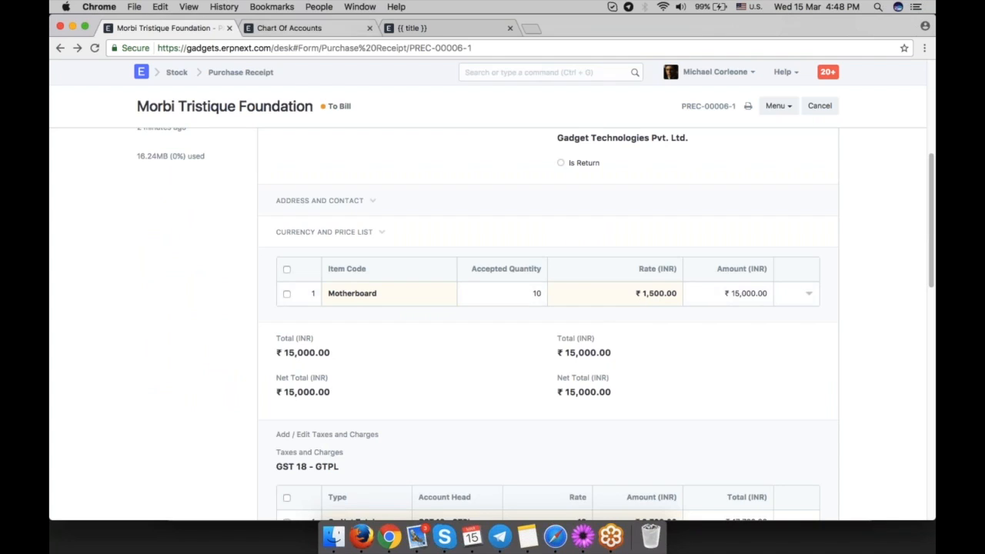
click(289, 27)
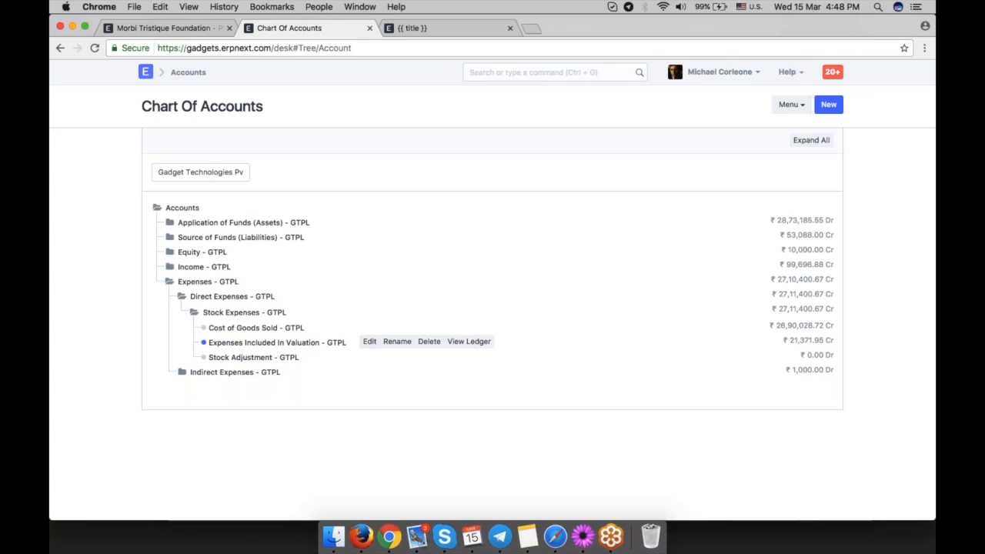
drag(286, 313, 203, 313)
click(311, 314)
drag(286, 313, 203, 313)
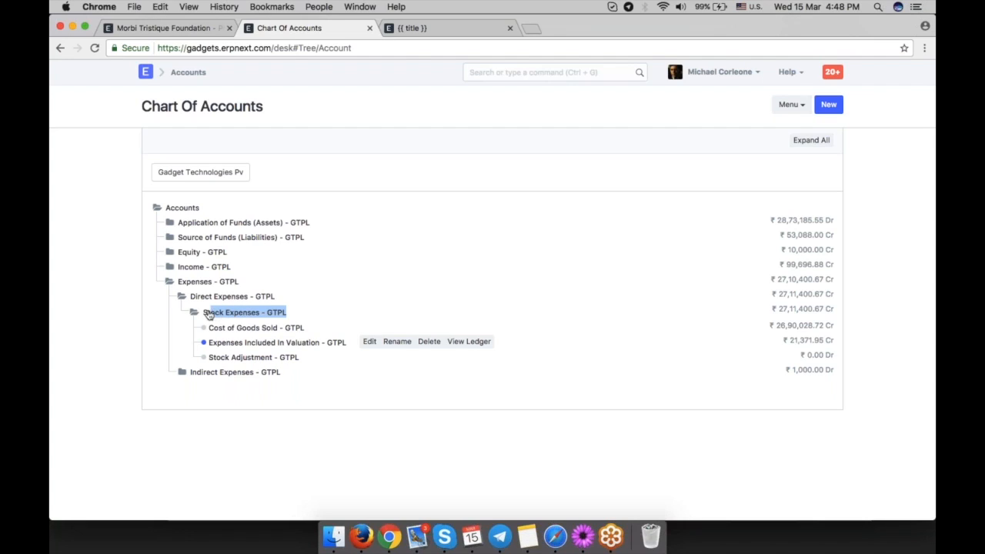
click(313, 318)
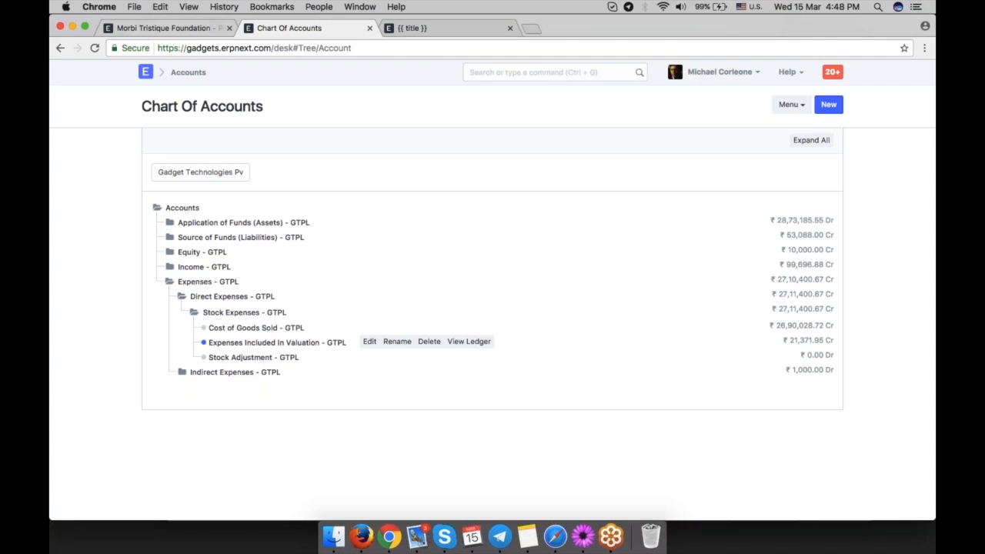
key(ctrl+shift+Tab)
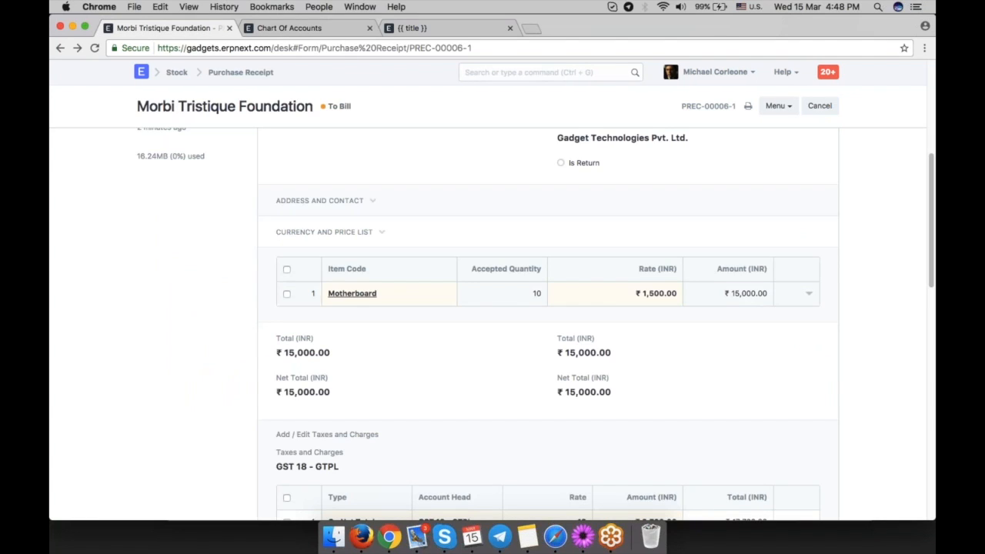
click(289, 28)
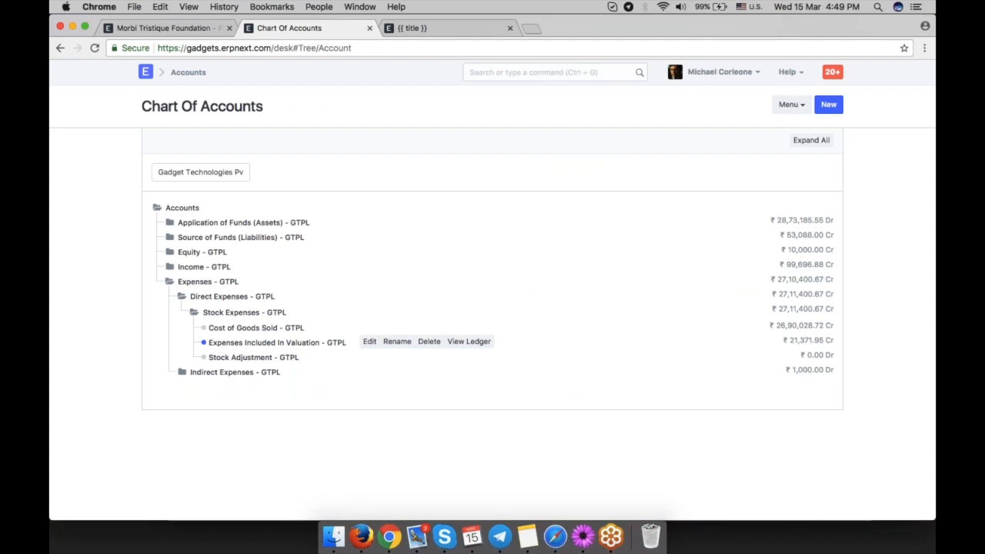
drag(781, 340, 836, 341)
click(842, 340)
Open the purchase receipt's accounting ledger.
click(191, 31)
scroll(492, 308, up, 10)
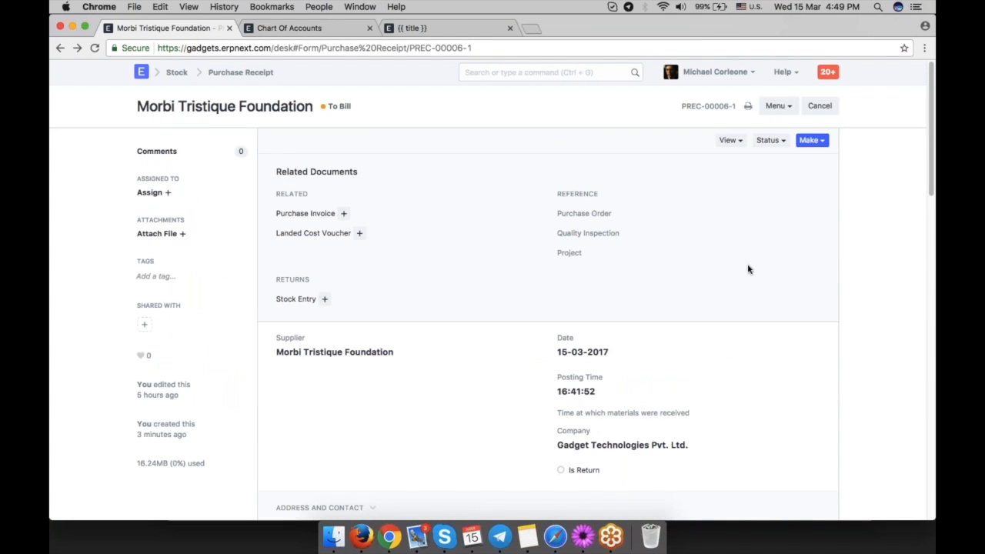
click(729, 140)
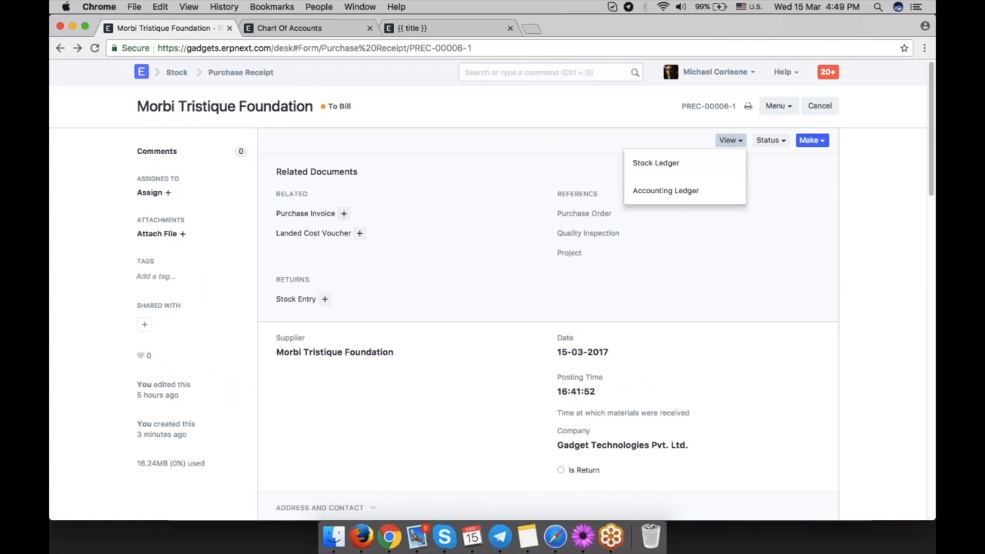
click(668, 193)
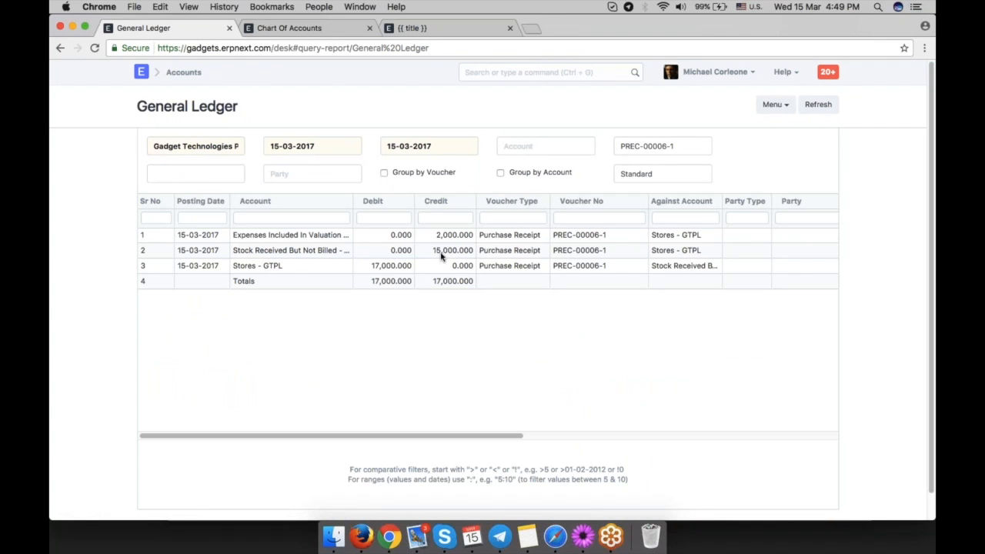
In the chart, expand Source of Funds down to Stock Liabilities and select Stock Received But Not Billed - GTPL.
key(ctrl+Tab)
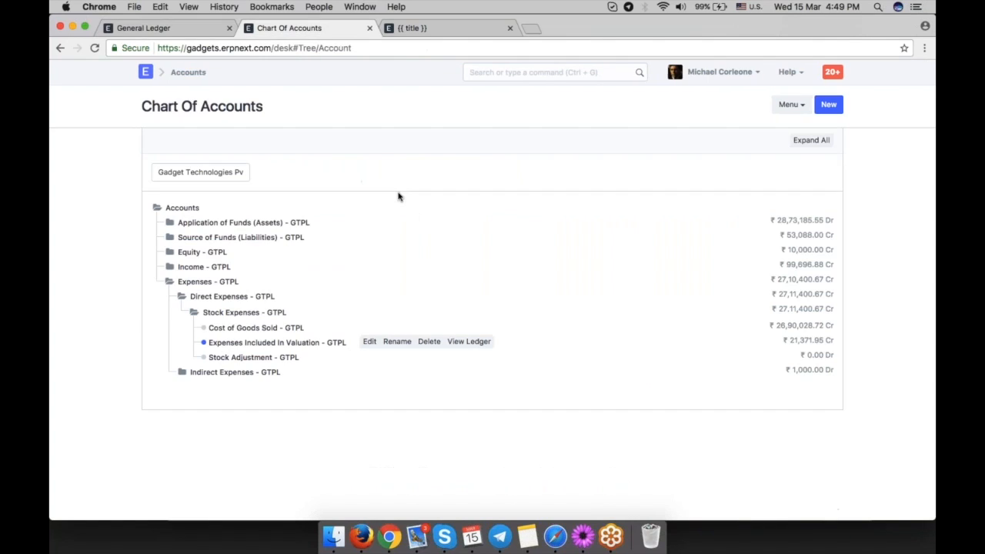
click(169, 225)
click(168, 224)
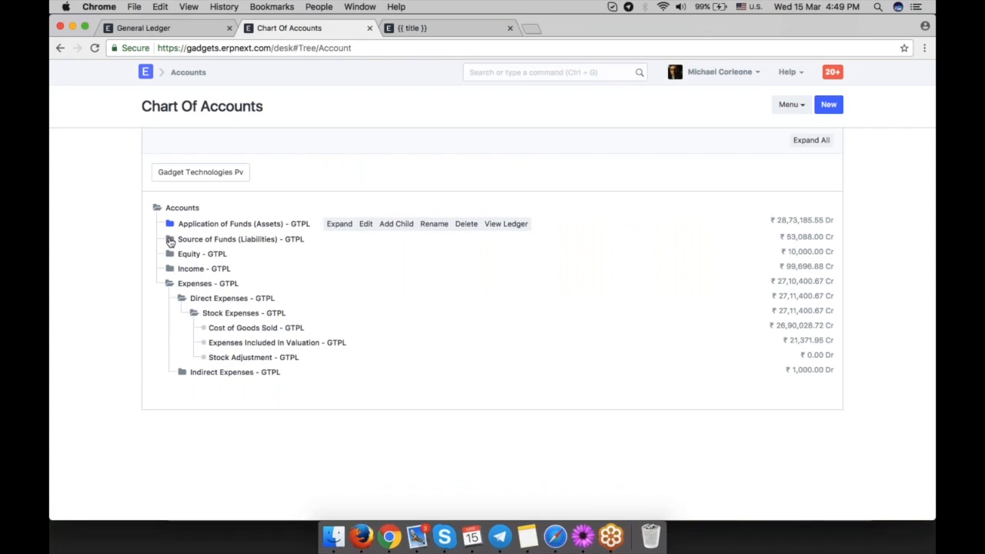
click(168, 238)
click(183, 254)
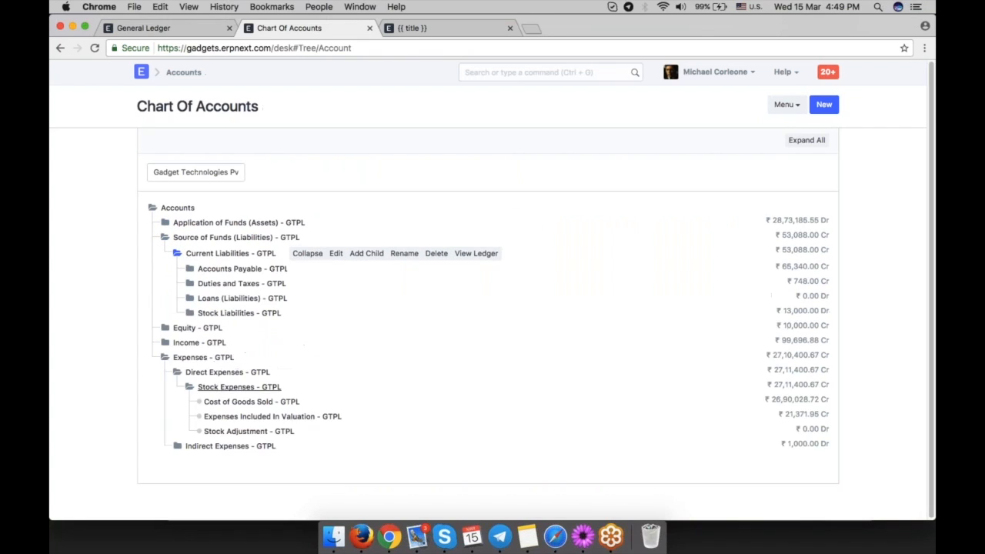
click(191, 314)
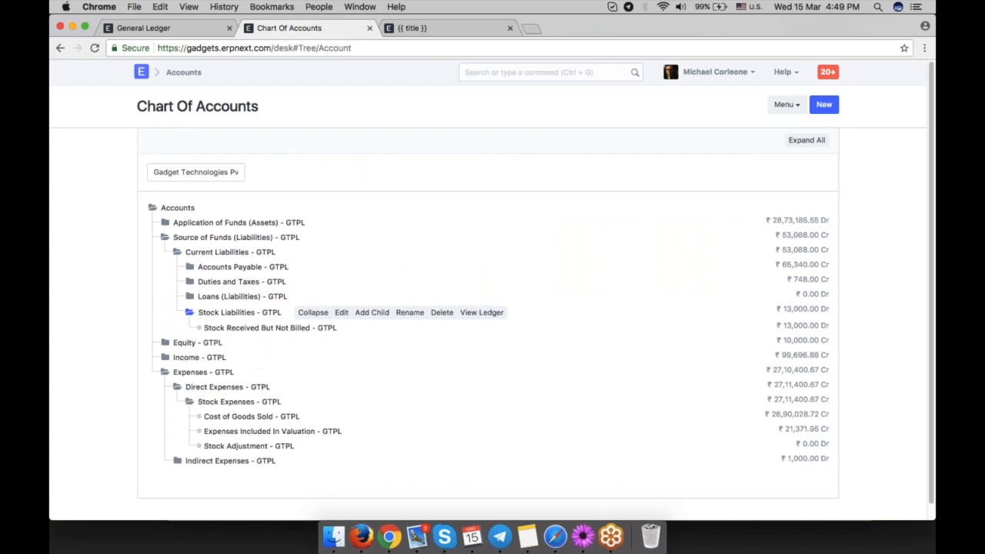
click(269, 328)
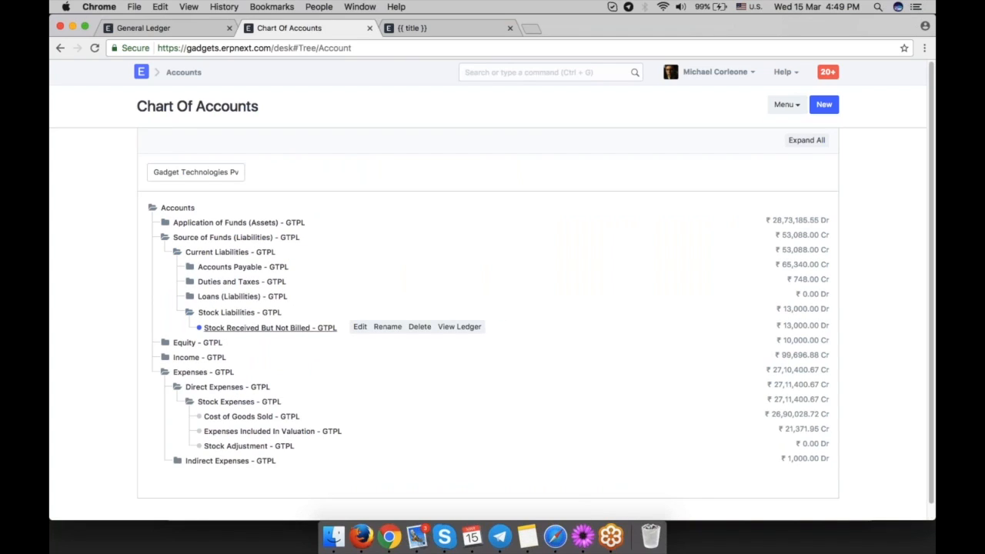
Highlight the Stock Received But Not Billed account's balance in the chart and return to the purchase receipt.
drag(773, 326, 813, 325)
click(832, 325)
click(143, 28)
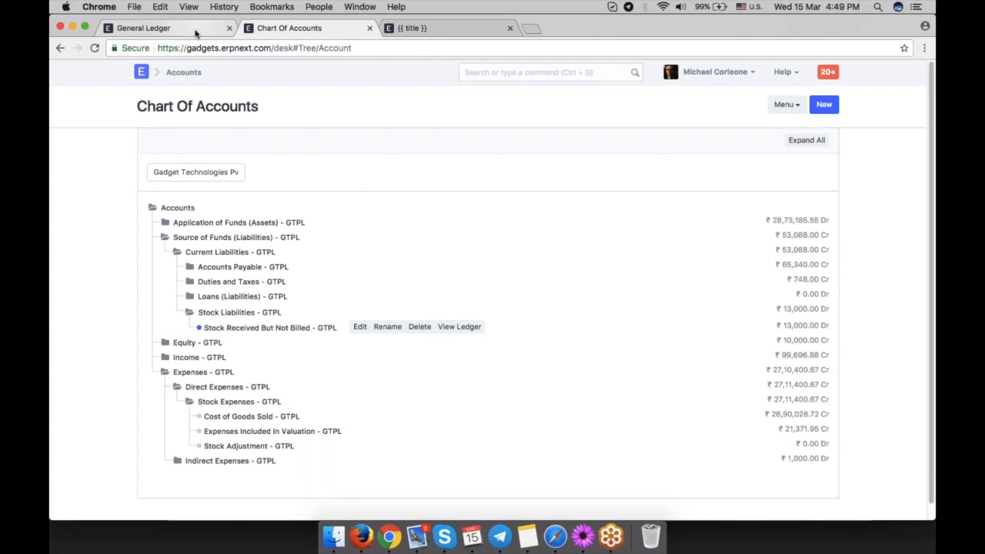
click(60, 48)
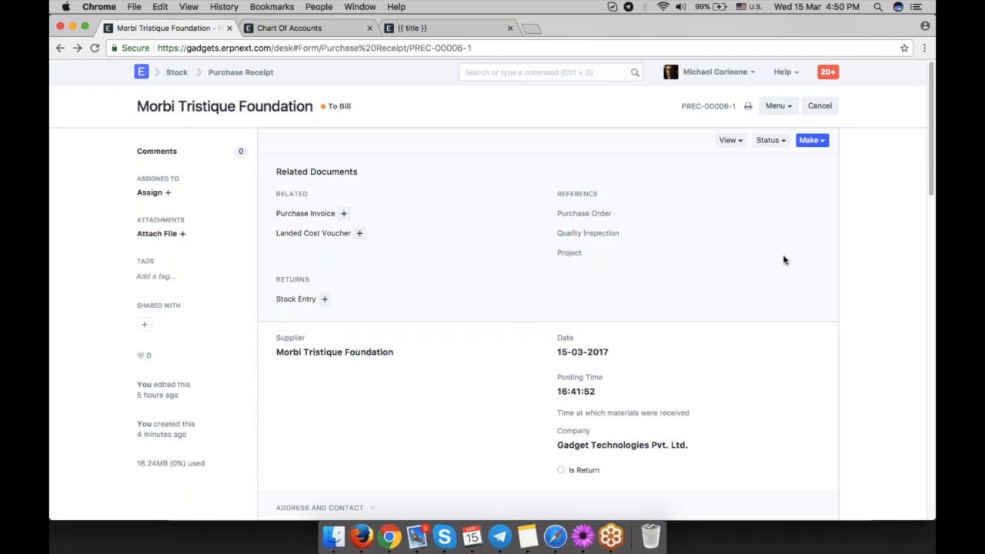
Create a purchase invoice from the purchase receipt, review its items and tax rows, and save it.
click(820, 143)
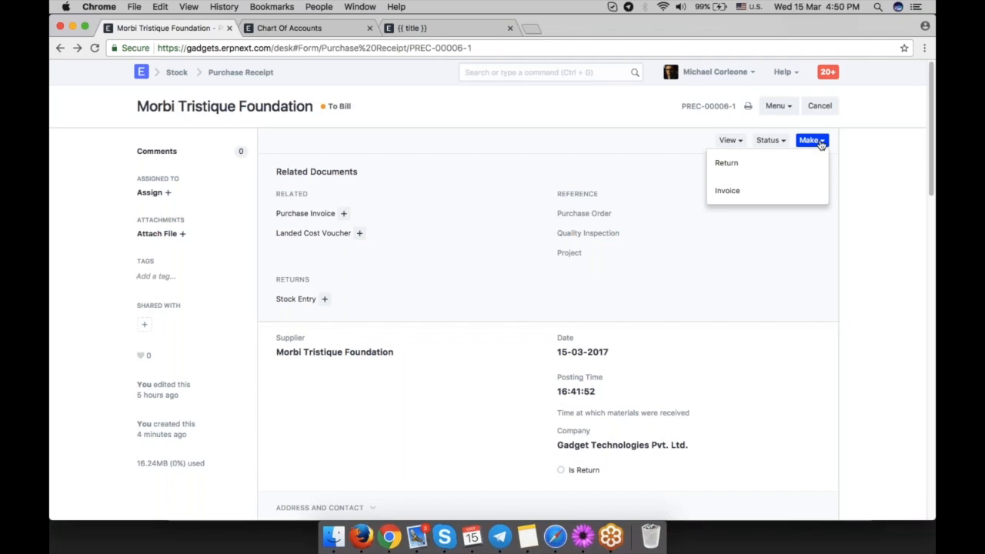
click(761, 195)
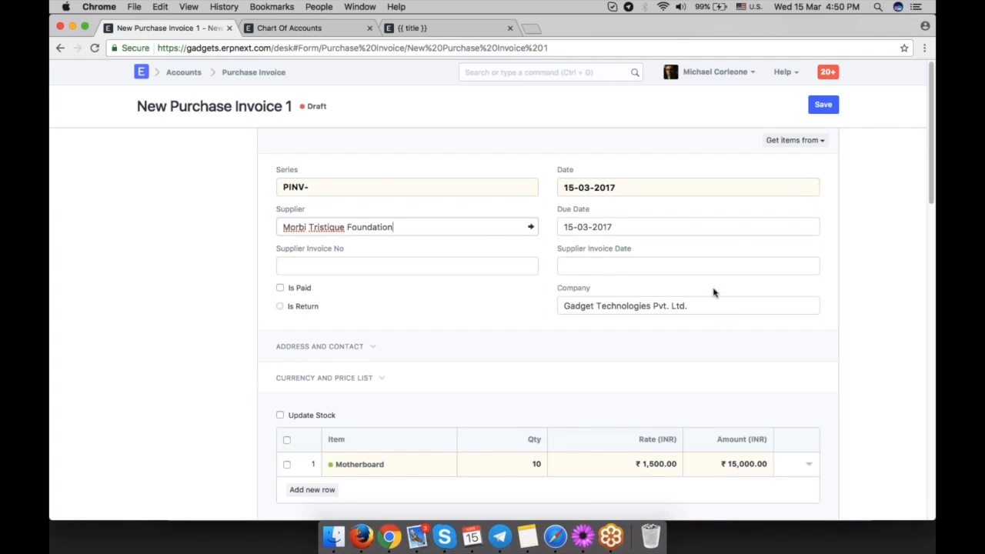
scroll(712, 288, down, 4)
scroll(548, 308, down, 2)
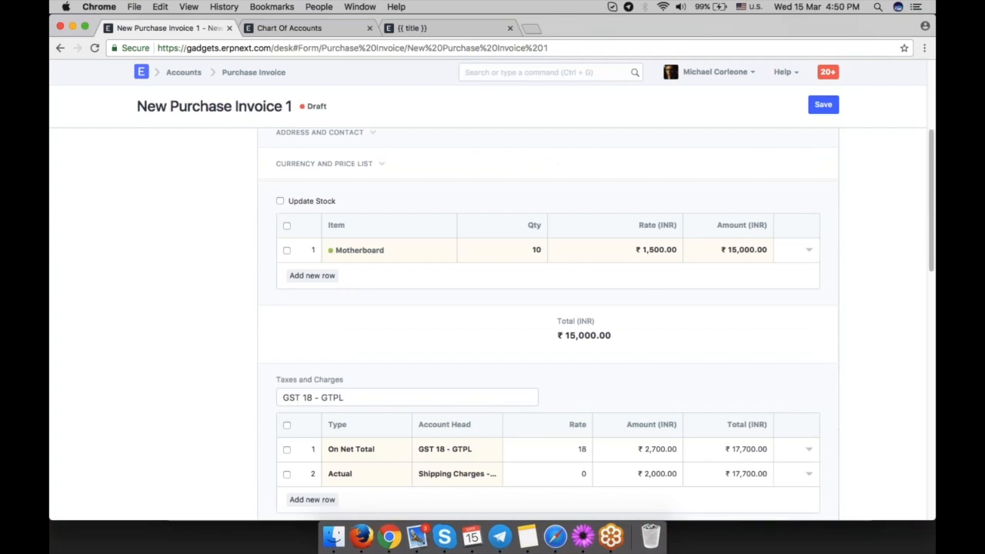
scroll(662, 285, down, 4)
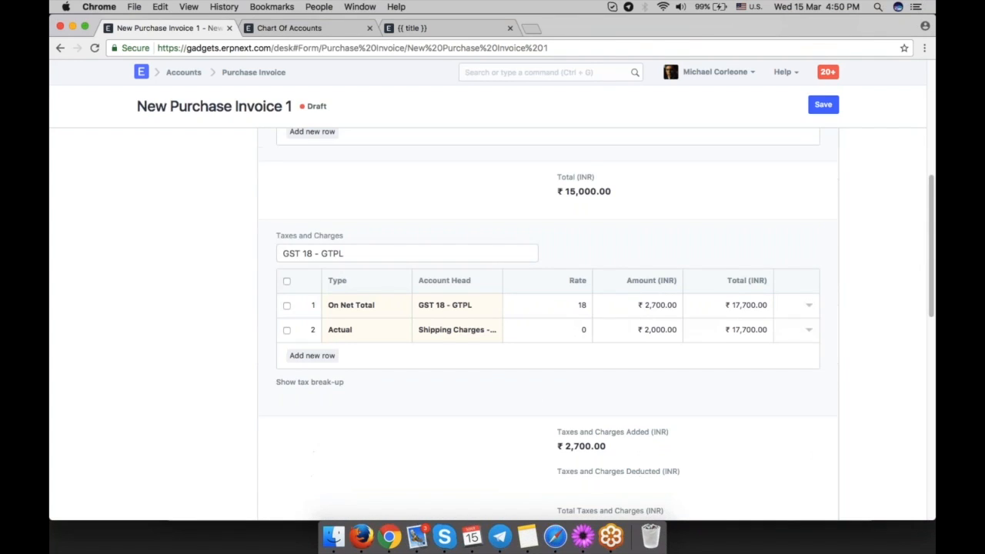
scroll(835, 362, down, 4)
scroll(836, 362, up, 13)
click(822, 104)
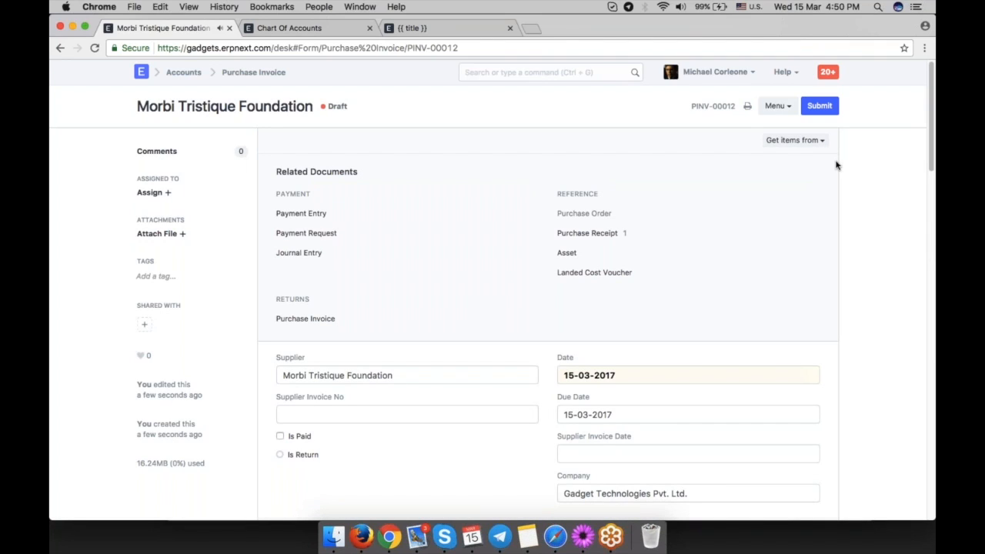
Submit the purchase invoice.
scroll(813, 224, down, 5)
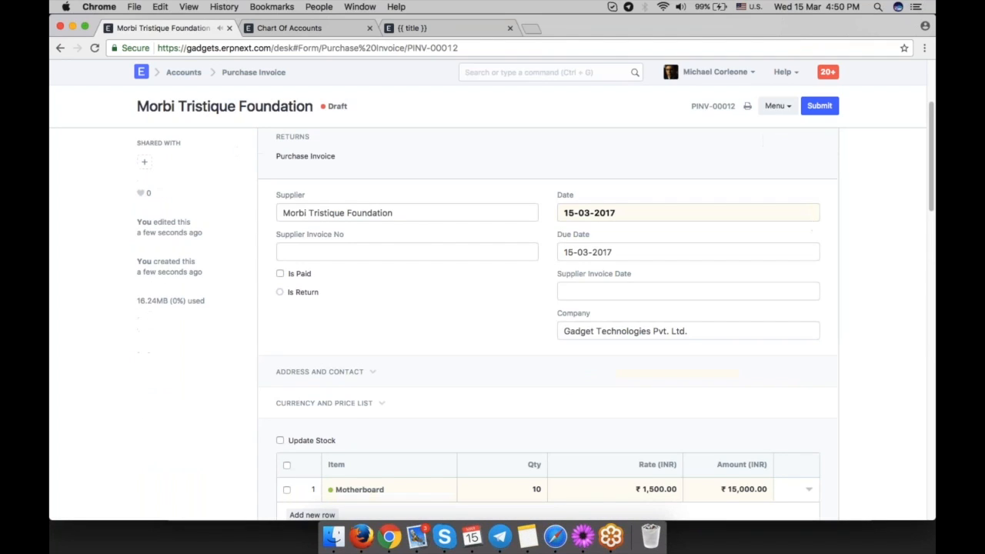
scroll(442, 294, down, 4)
scroll(548, 296, up, 8)
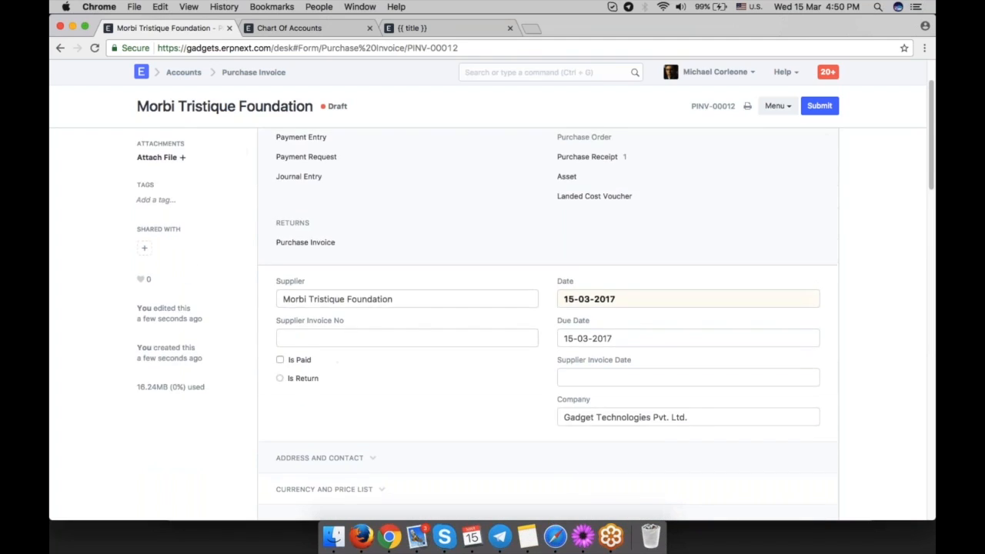
click(819, 105)
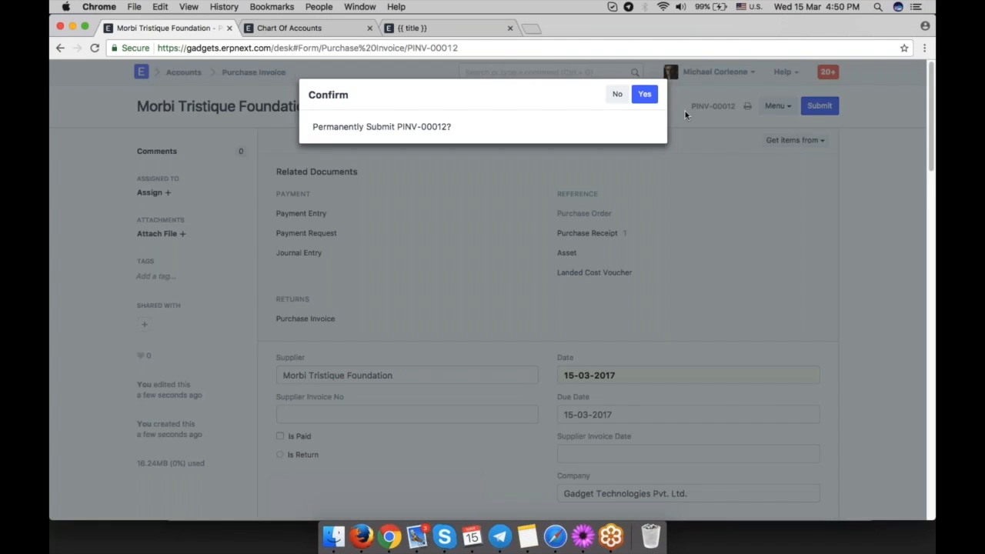
click(645, 95)
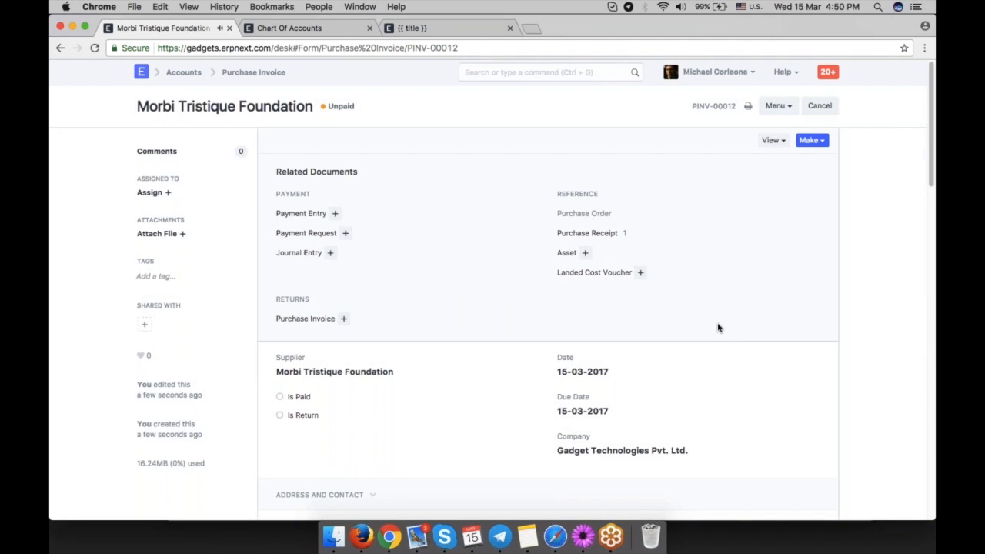
Open the submitted purchase invoice's accounting ledger.
scroll(717, 328, down, 2)
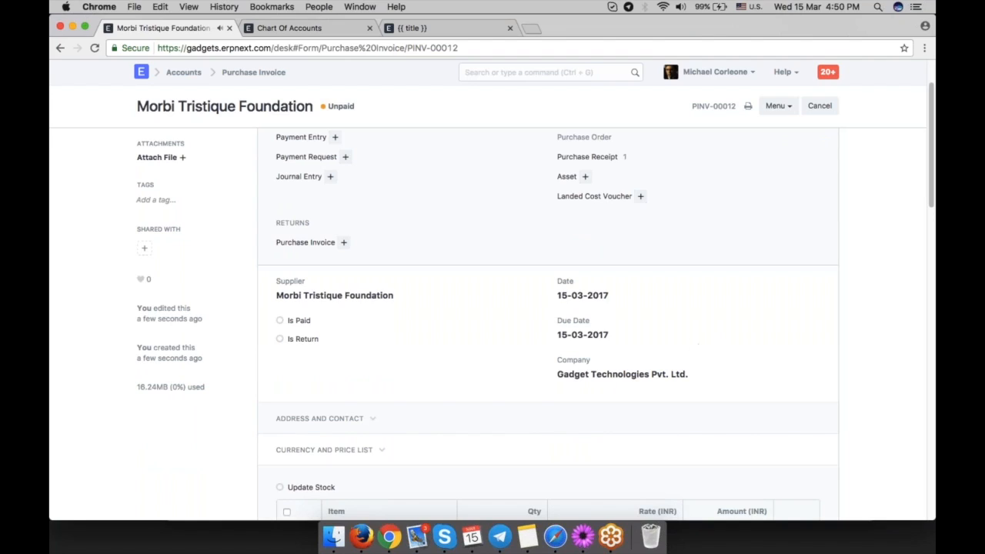
scroll(384, 346, up, 2)
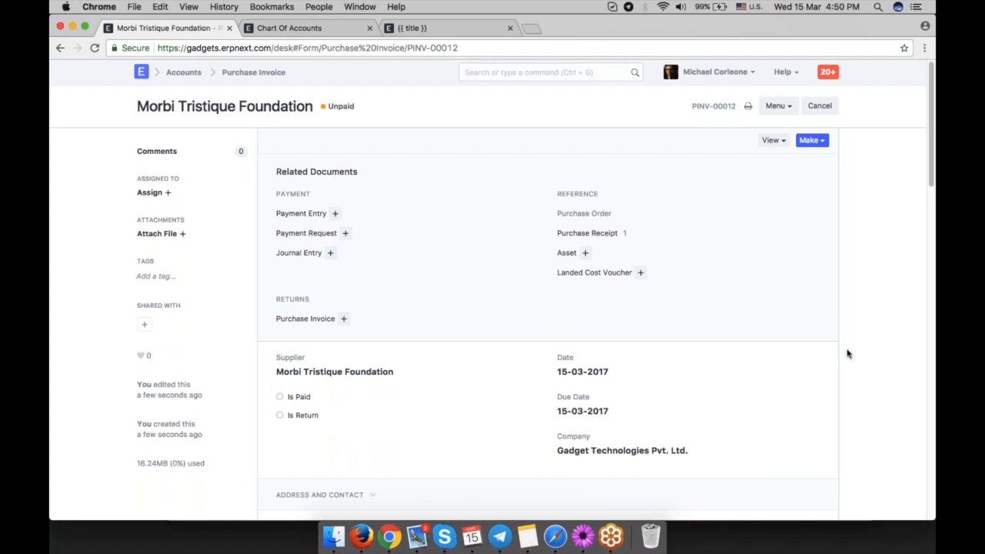
click(770, 140)
click(751, 163)
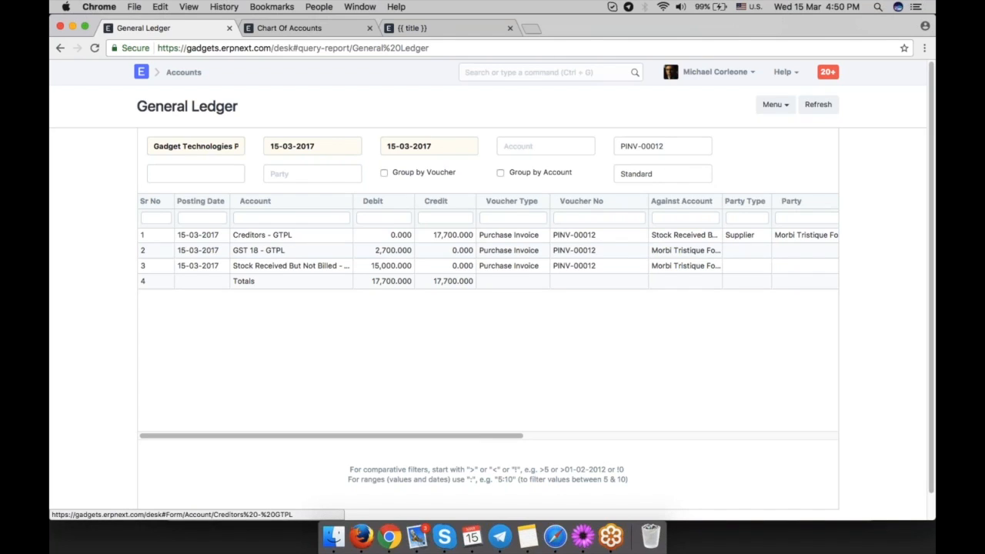
In the chart of accounts, expand Accounts Payable and select Creditors - GTPL.
click(332, 31)
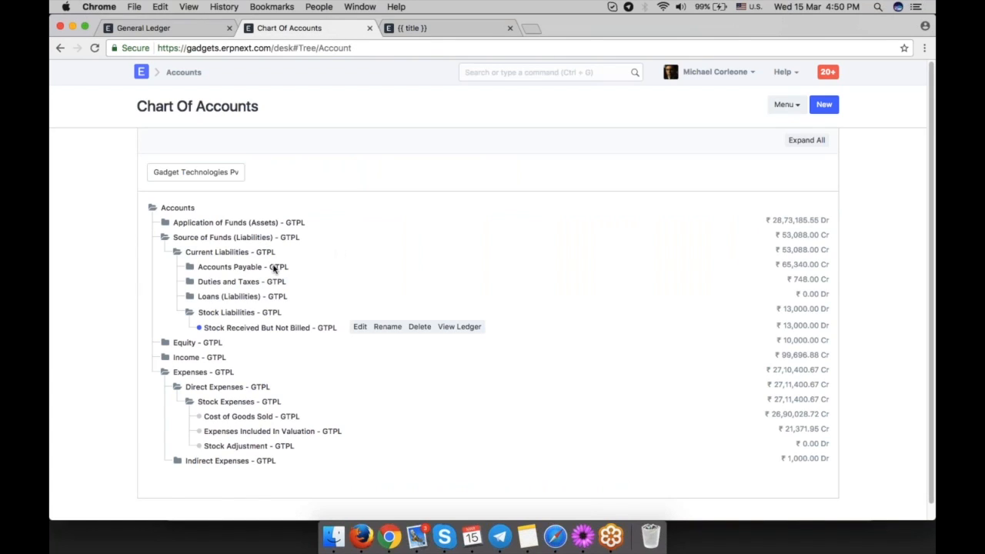
click(231, 267)
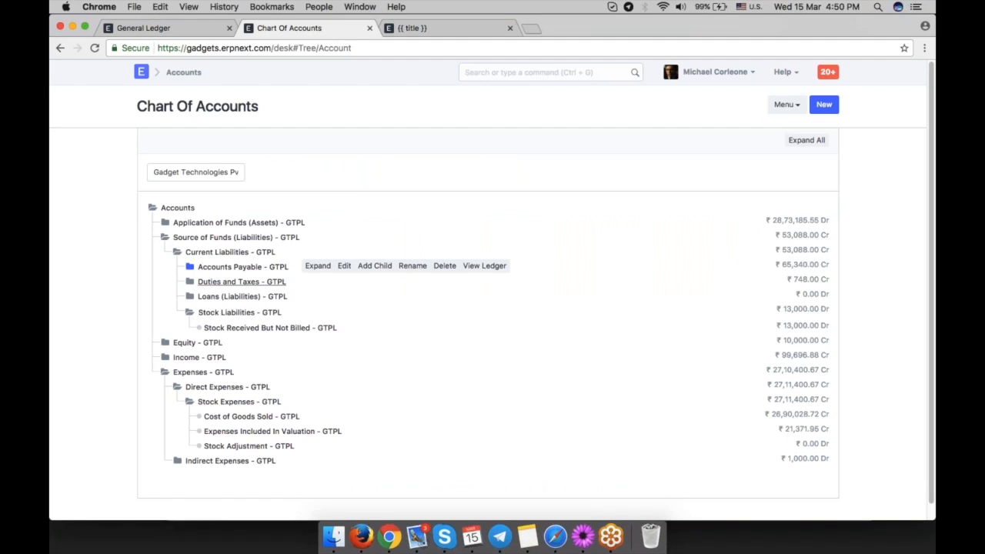
click(223, 283)
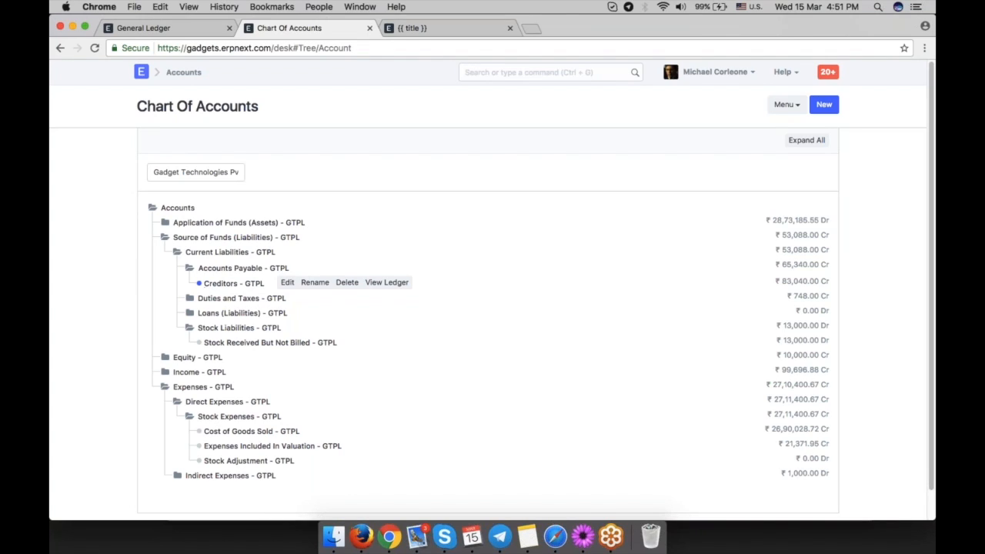
Search for accounts, open the Accounts Payable report and review its outstanding amounts per invoice.
click(523, 72)
text(accunoun)
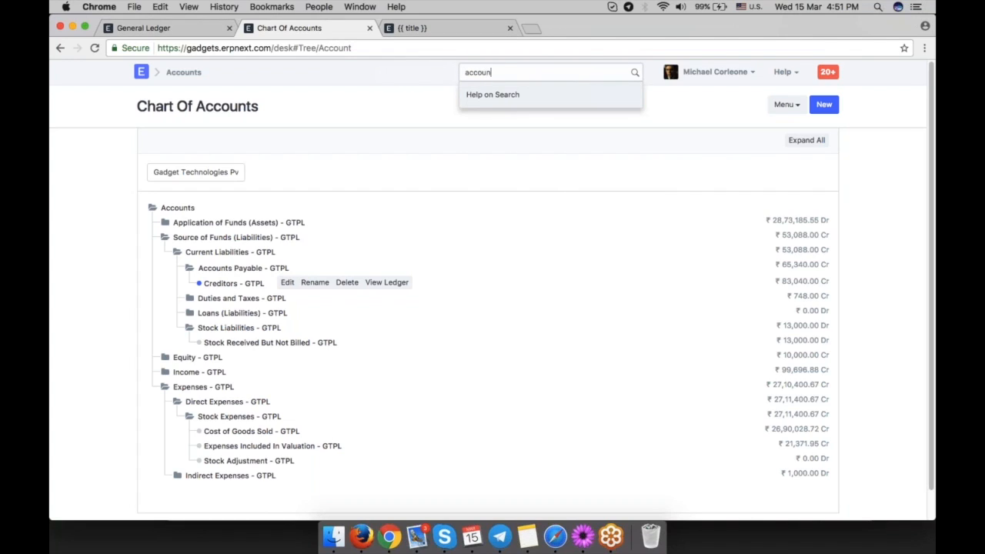
text(t pa)
key(BackSpace)
text(s)
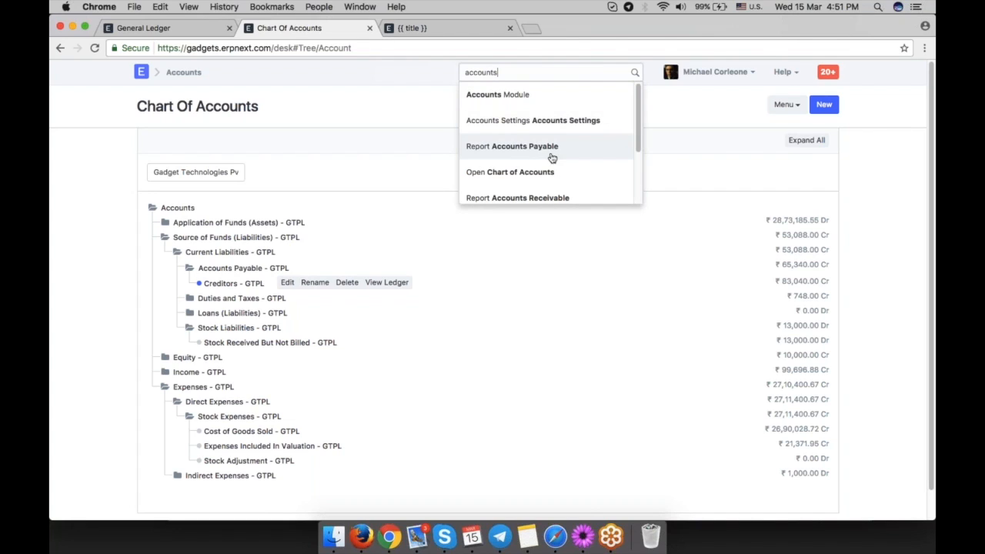
click(551, 152)
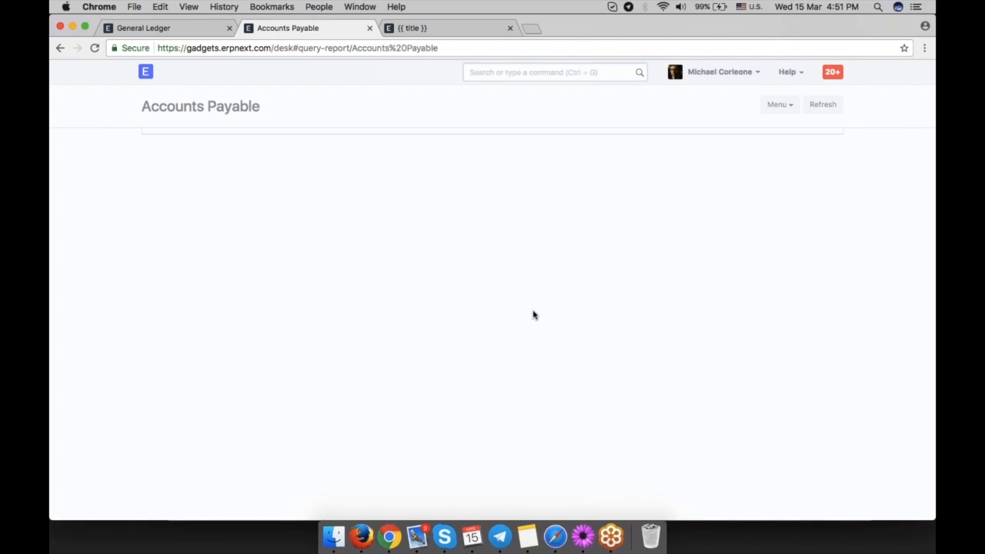
scroll(660, 263, down, 3)
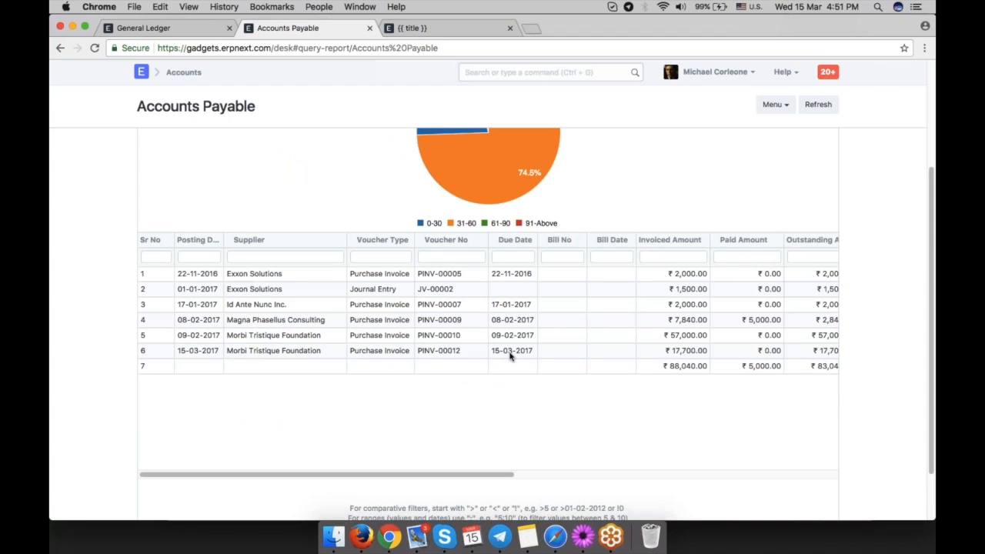
scroll(506, 474, right, 5)
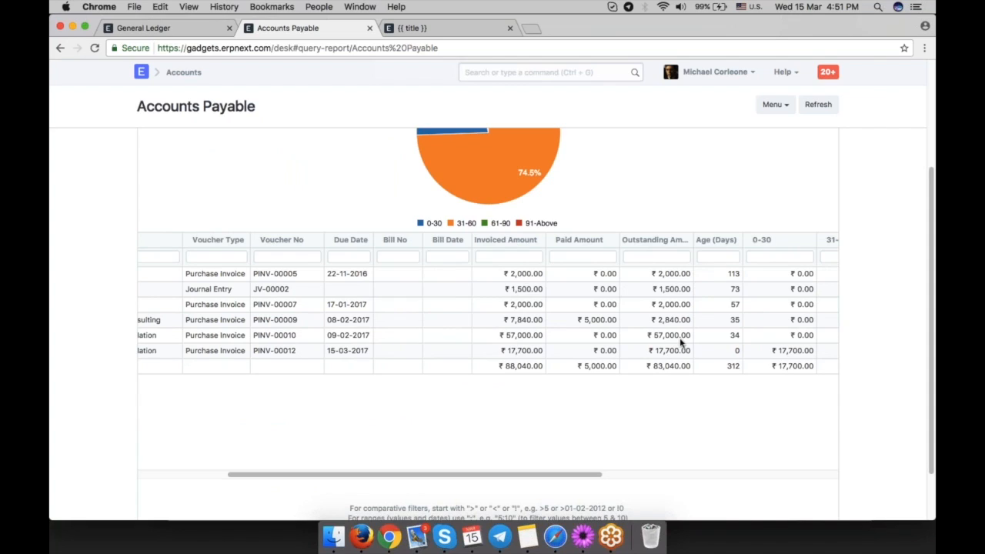
Return to the purchase invoice and inspect the details of its GST 18 tax row.
click(208, 29)
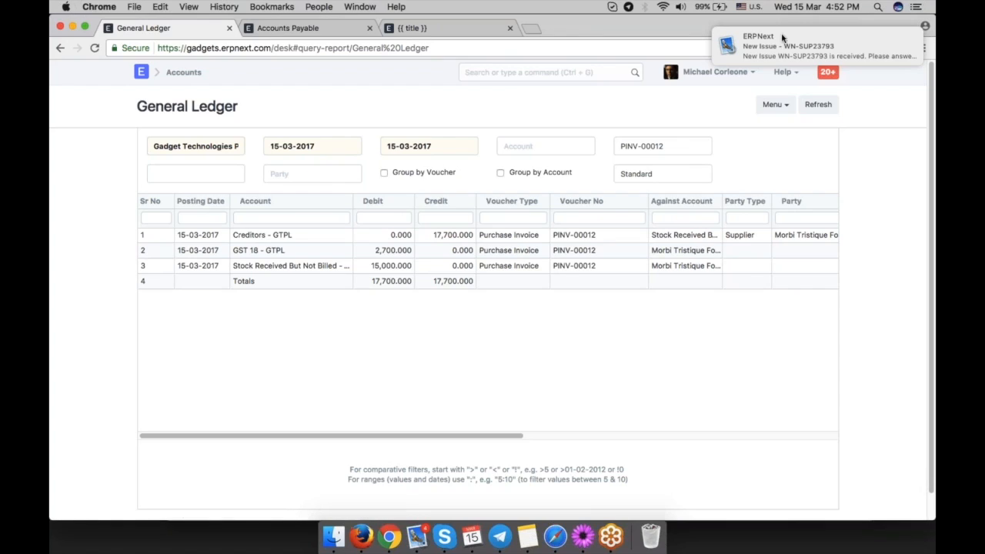
click(61, 48)
scroll(442, 380, down, 4)
scroll(443, 383, down, 3)
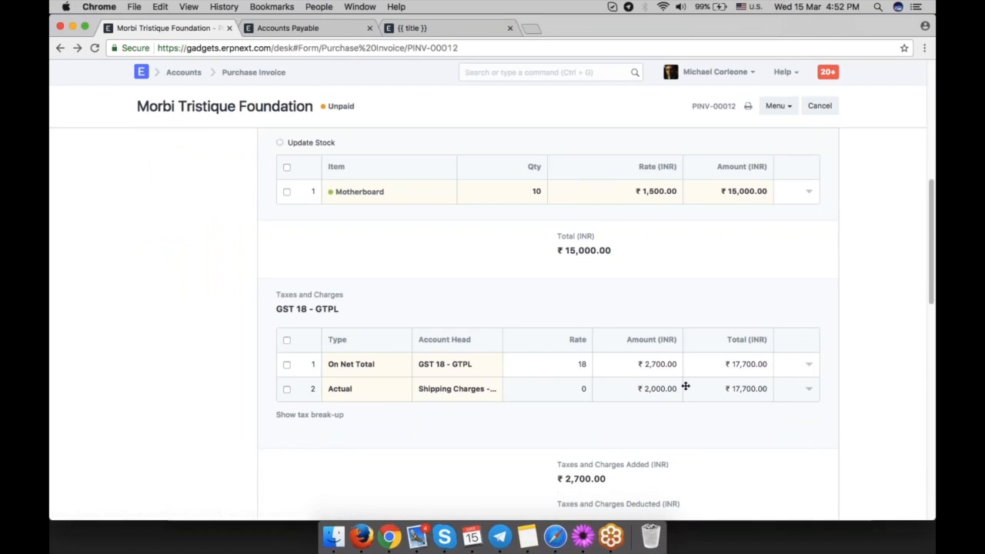
click(808, 363)
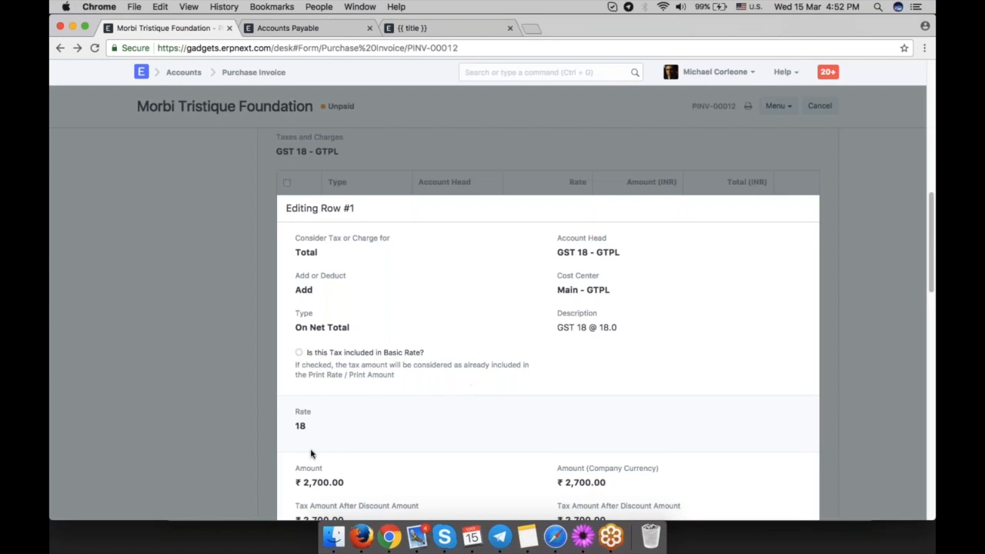
click(885, 301)
scroll(548, 323, up, 6)
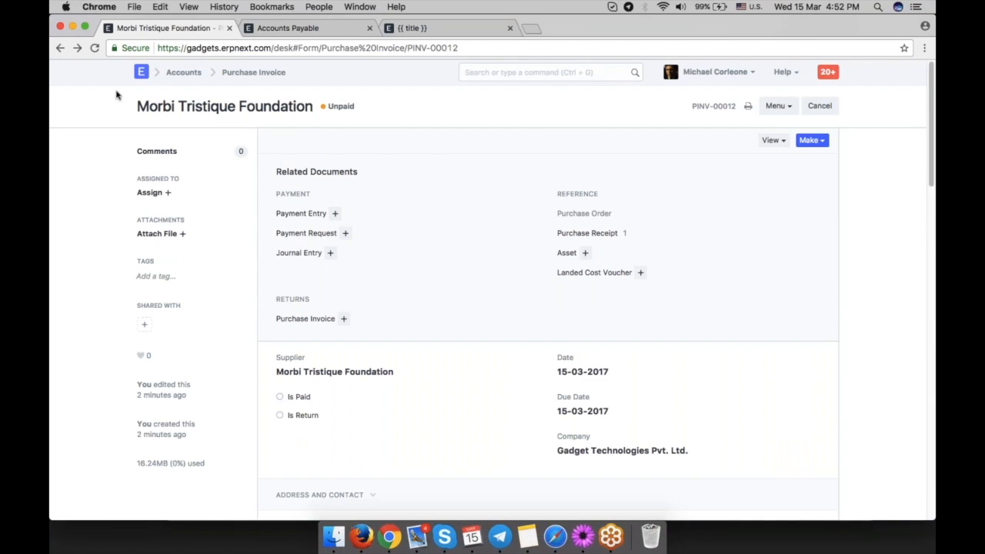
Create a payment entry from the purchase invoice and dismiss the default account message.
click(817, 141)
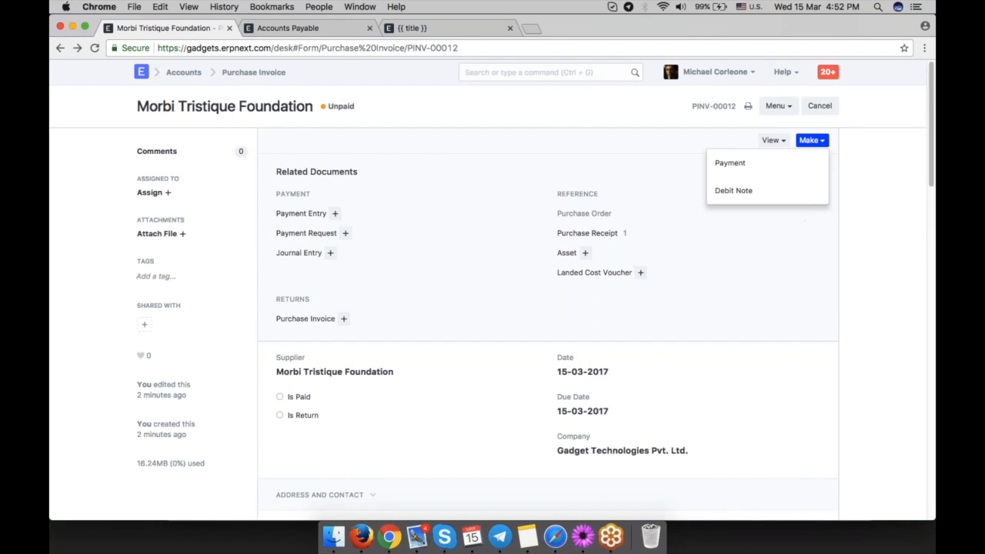
click(745, 162)
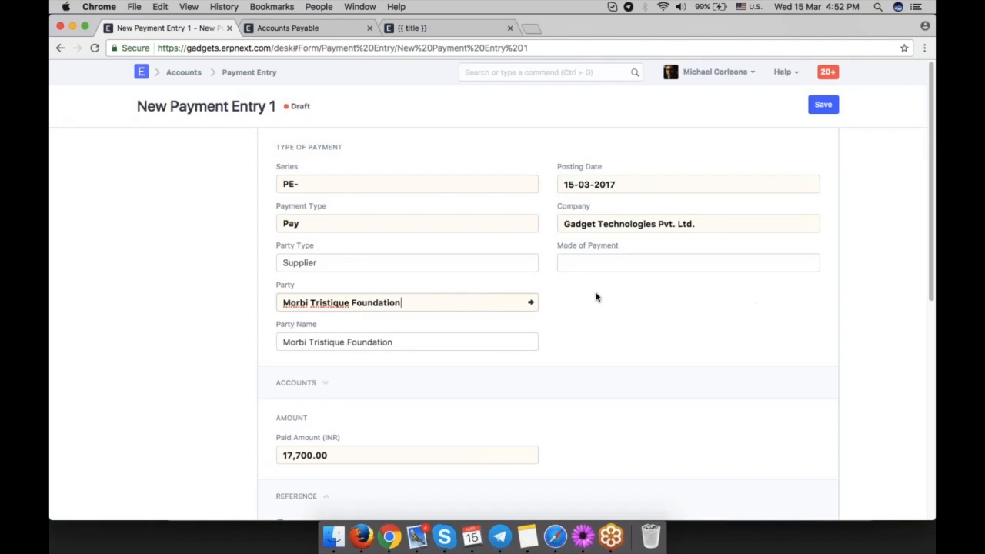
scroll(619, 315, down, 2)
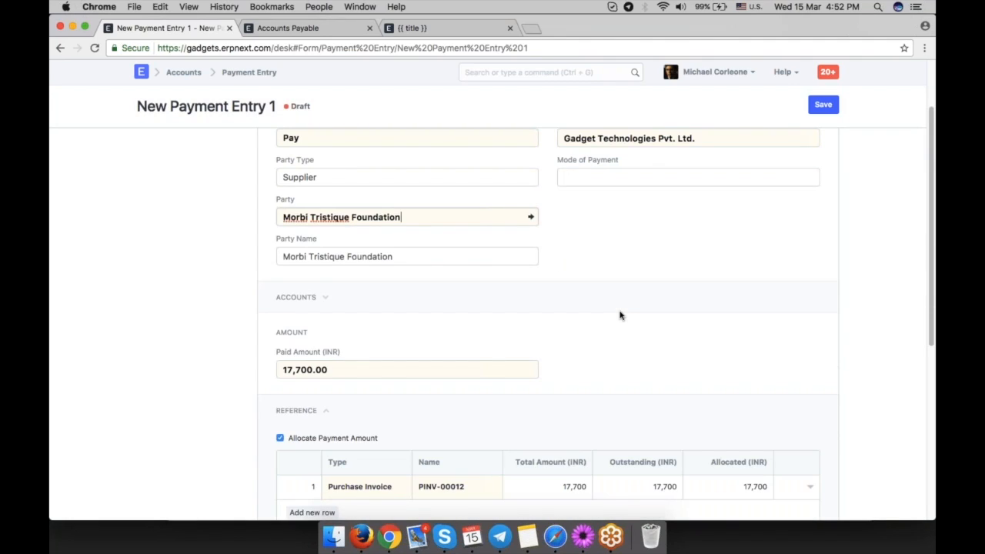
scroll(620, 314, down, 1)
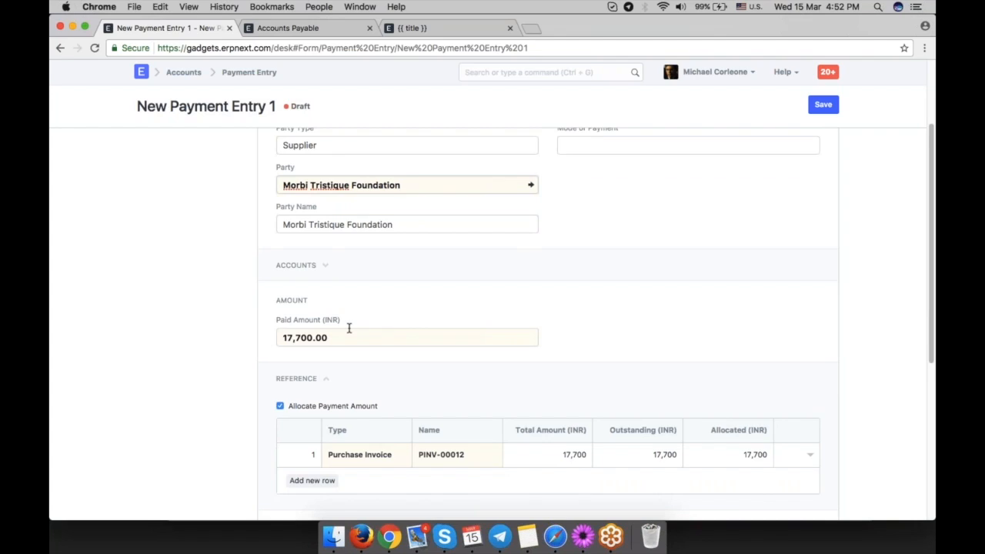
scroll(347, 328, up, 2)
click(600, 219)
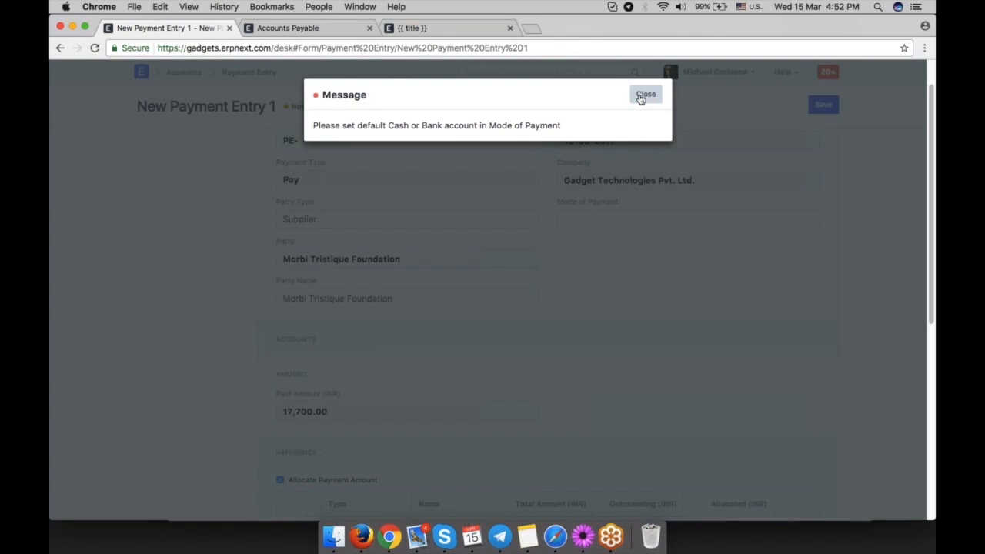
click(641, 91)
Expand the payment entry's accounts section and set the mode of payment to Cash.
click(299, 339)
scroll(533, 376, down, 2)
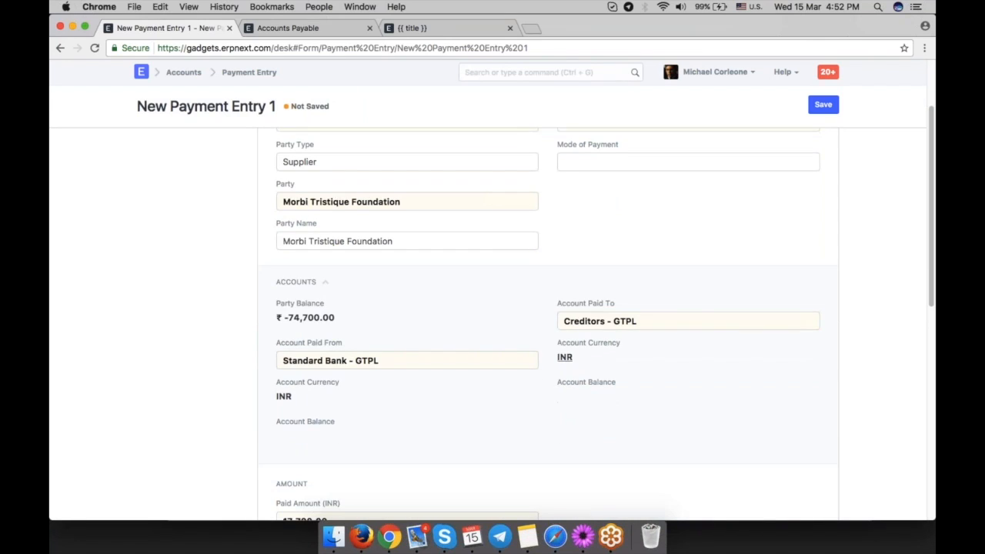
scroll(633, 361, down, 2)
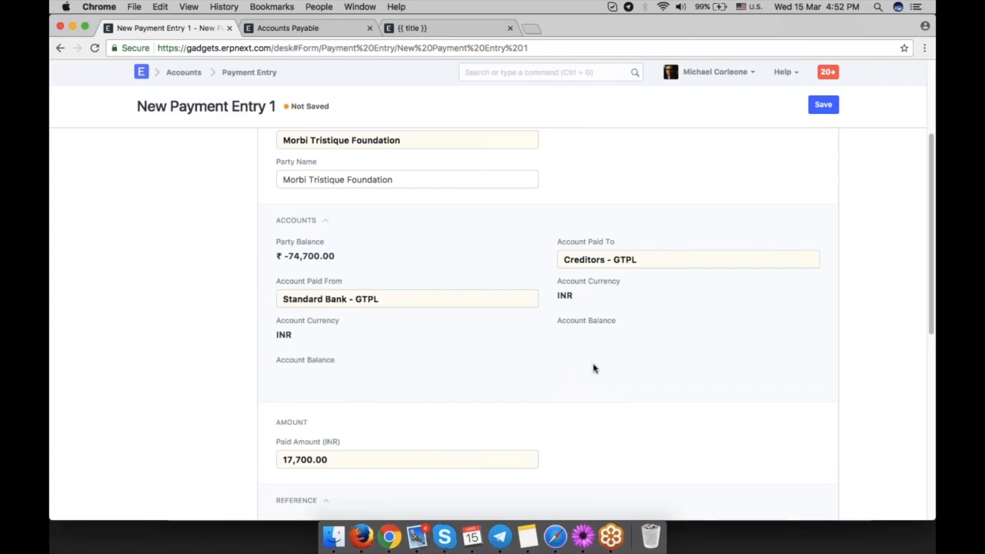
scroll(593, 367, down, 6)
scroll(593, 367, up, 9)
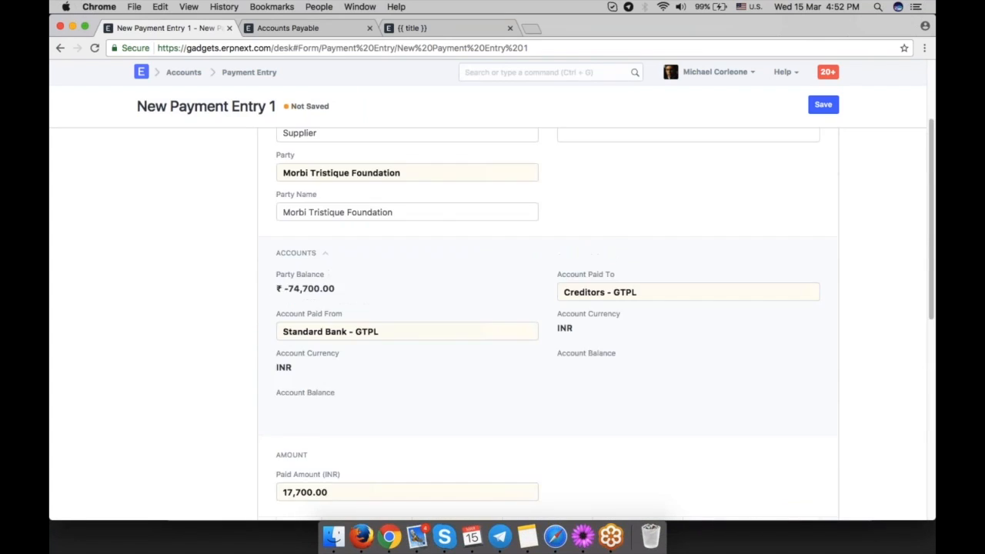
click(615, 208)
text(Cash)
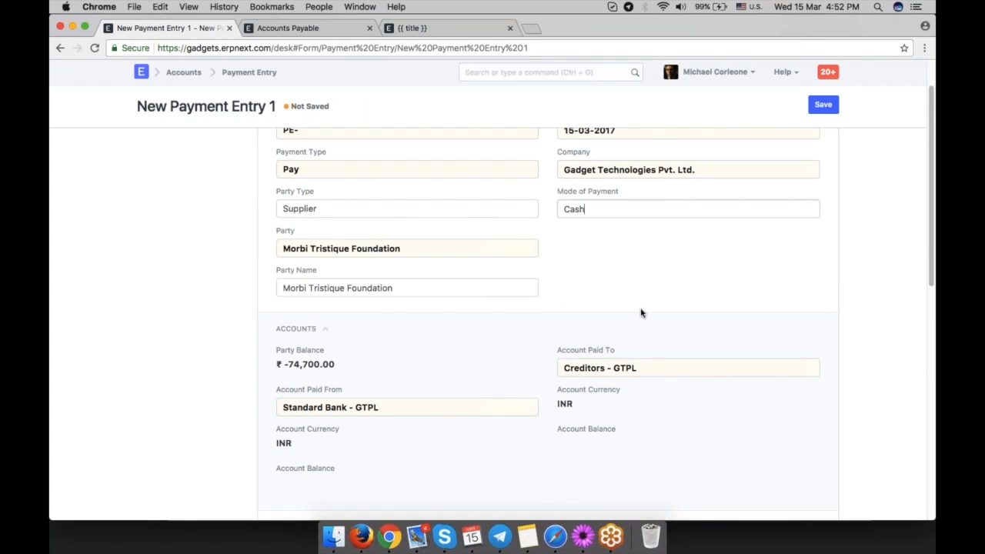
Expand the payment entry's accounts section and inspect the Account Paid From field.
click(294, 330)
scroll(483, 387, down, 1)
triple_click(349, 351)
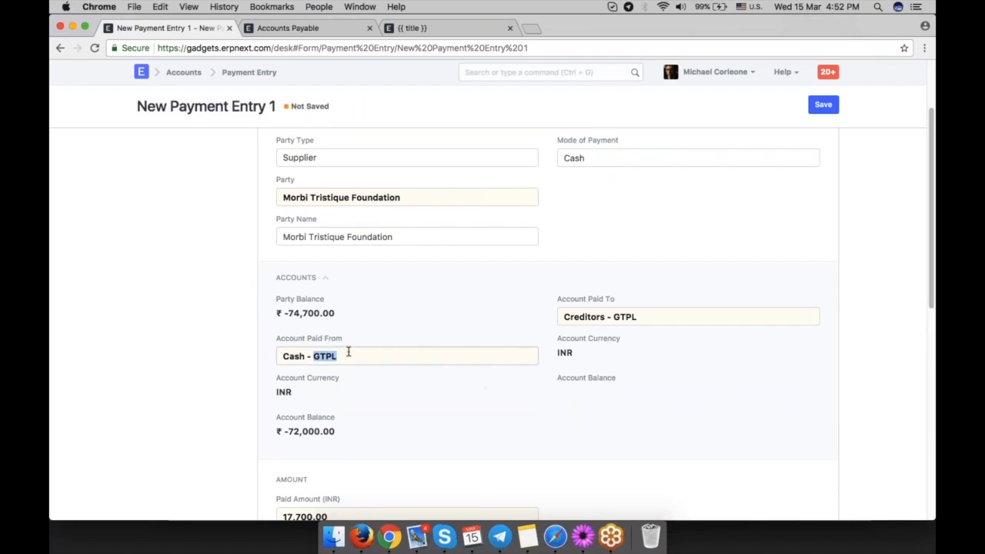
click(382, 402)
Change the mode of payment to Cheque and check the resulting Account Paid From.
double_click(584, 158)
key(BackSpace)
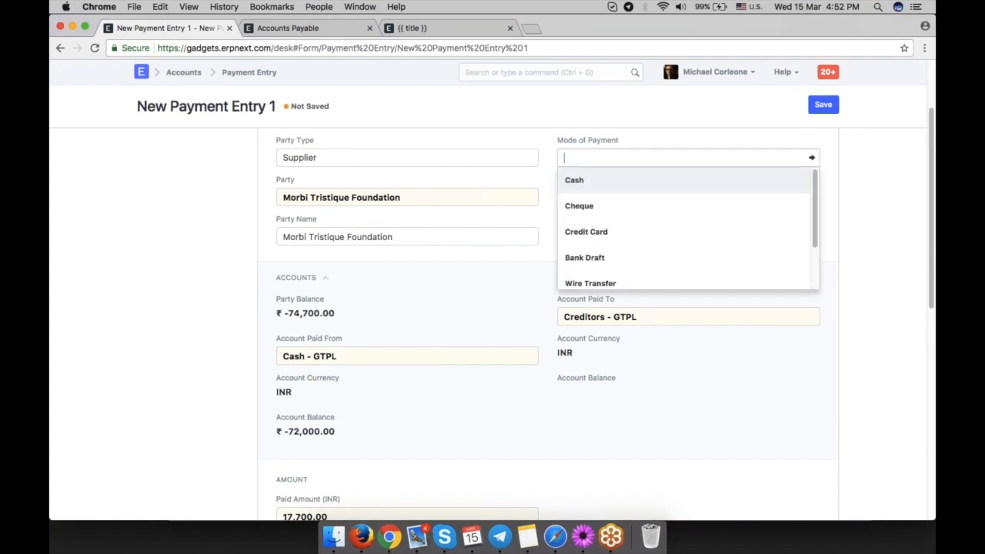
scroll(640, 244, down, 2)
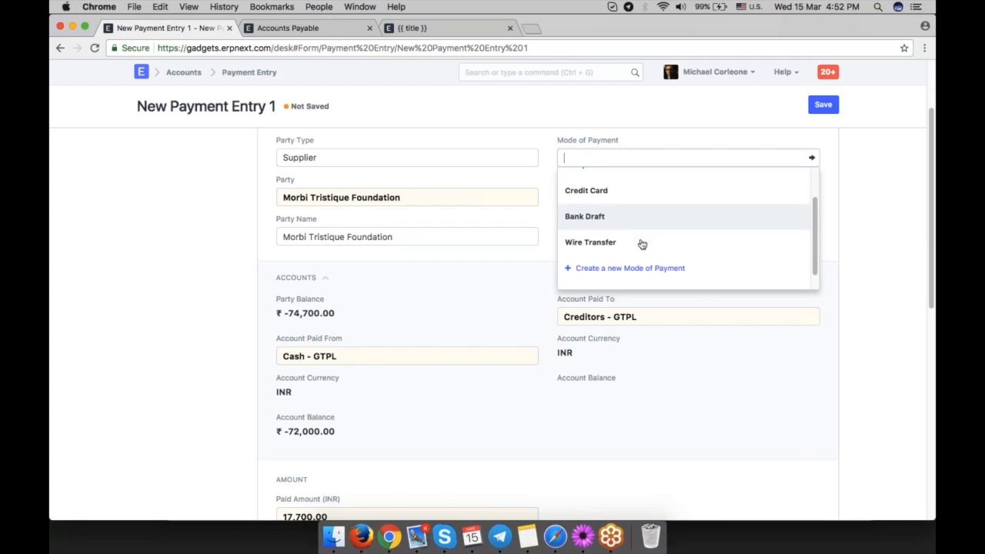
scroll(639, 244, up, 2)
click(620, 202)
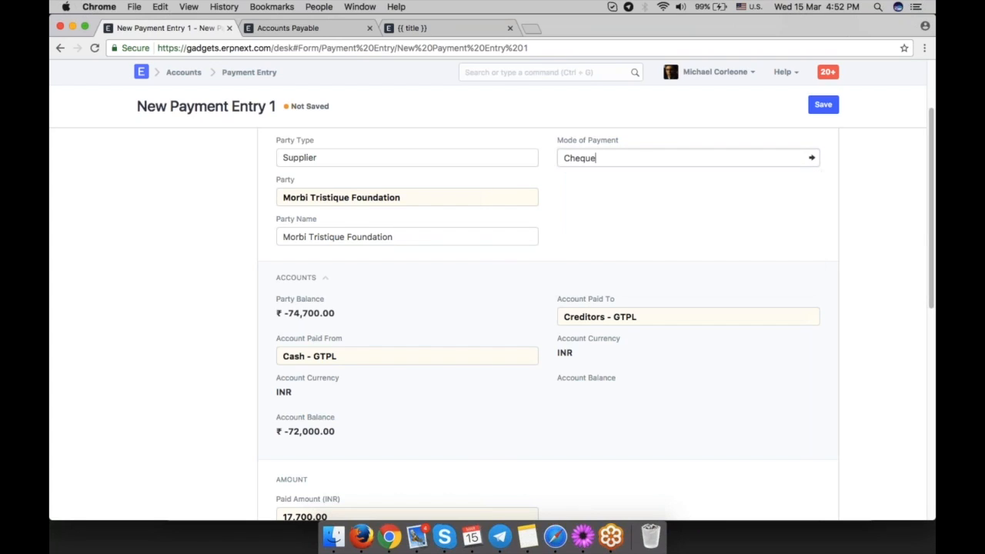
click(296, 277)
triple_click(383, 357)
click(493, 402)
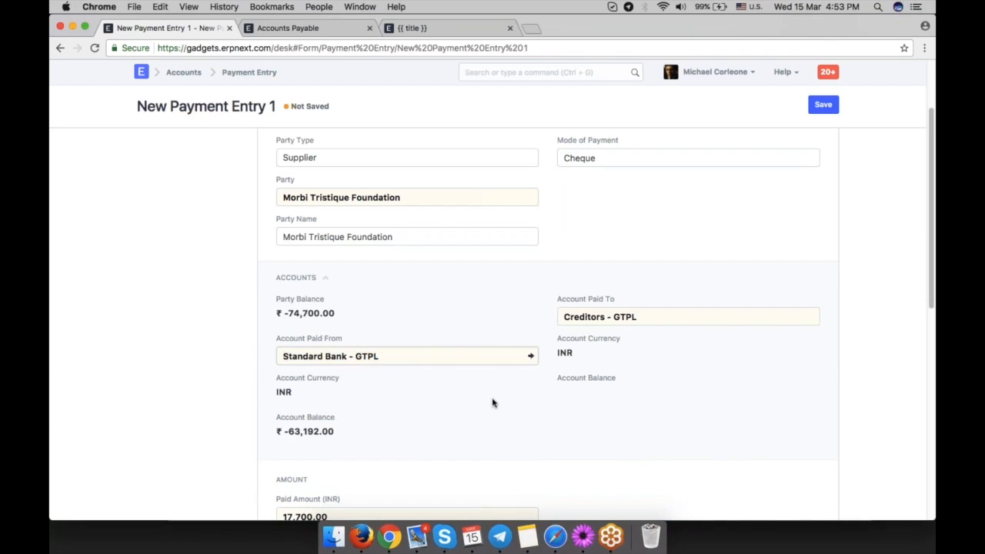
Open the Cheque mode of payment record to check its default account, then return and review the paid amount.
click(812, 158)
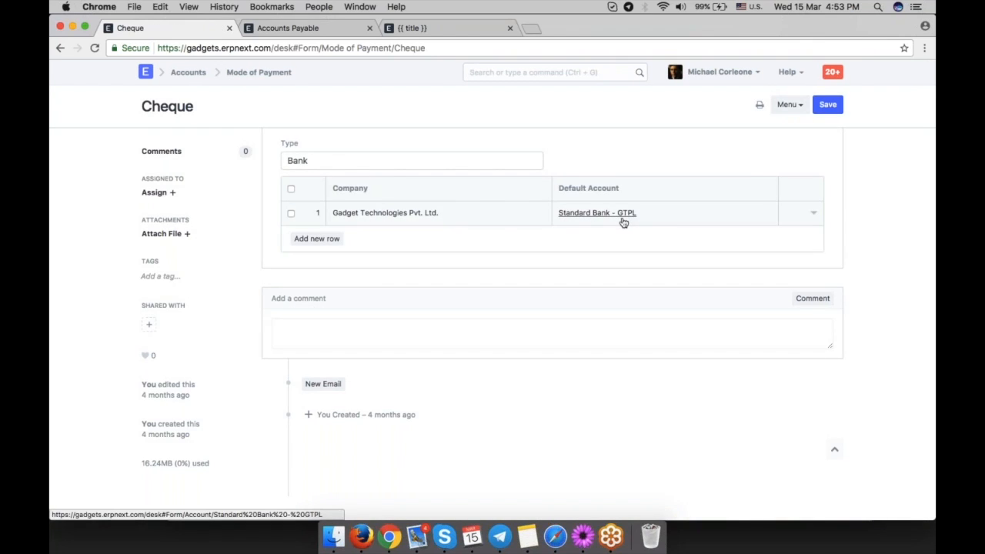
click(60, 48)
scroll(305, 250, down, 5)
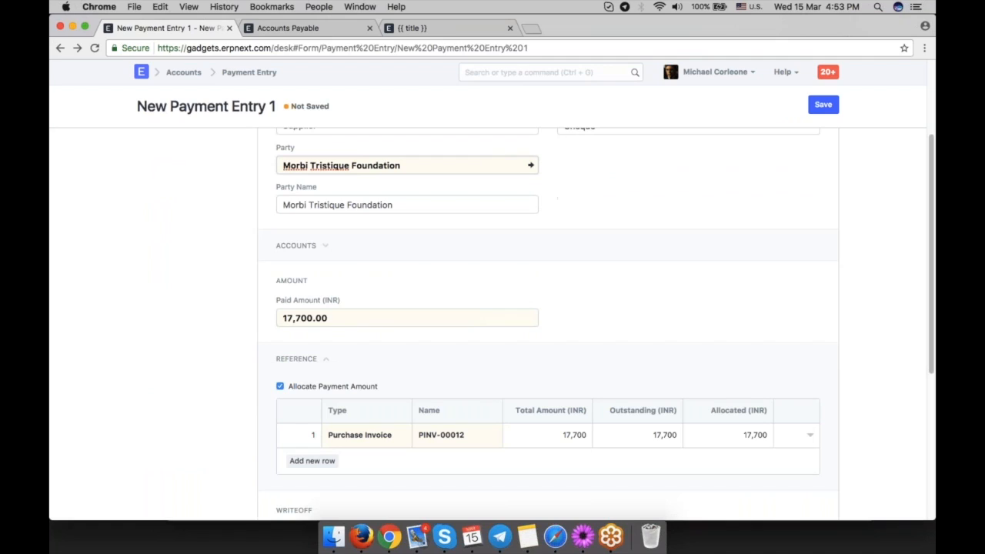
click(304, 249)
scroll(497, 324, down, 2)
click(337, 267)
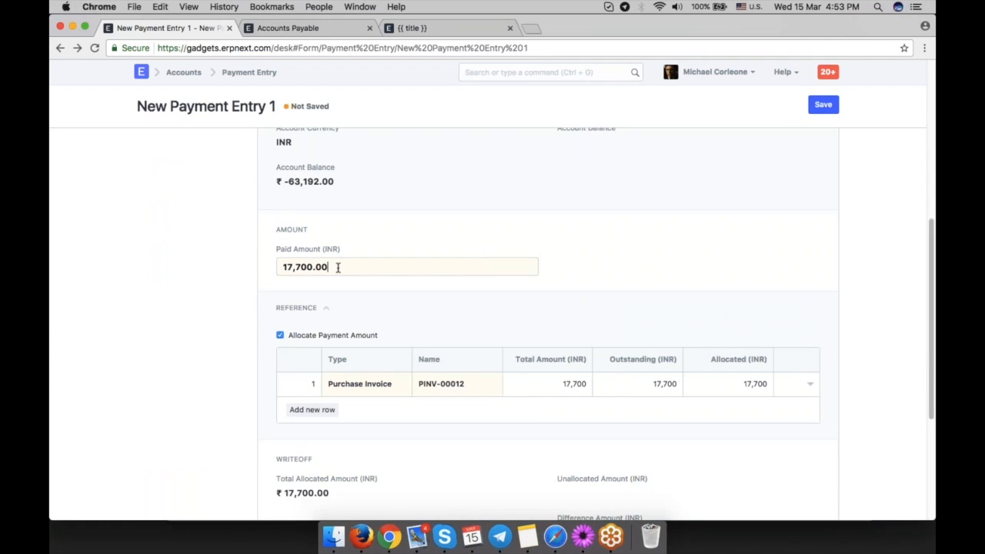
triple_click(336, 267)
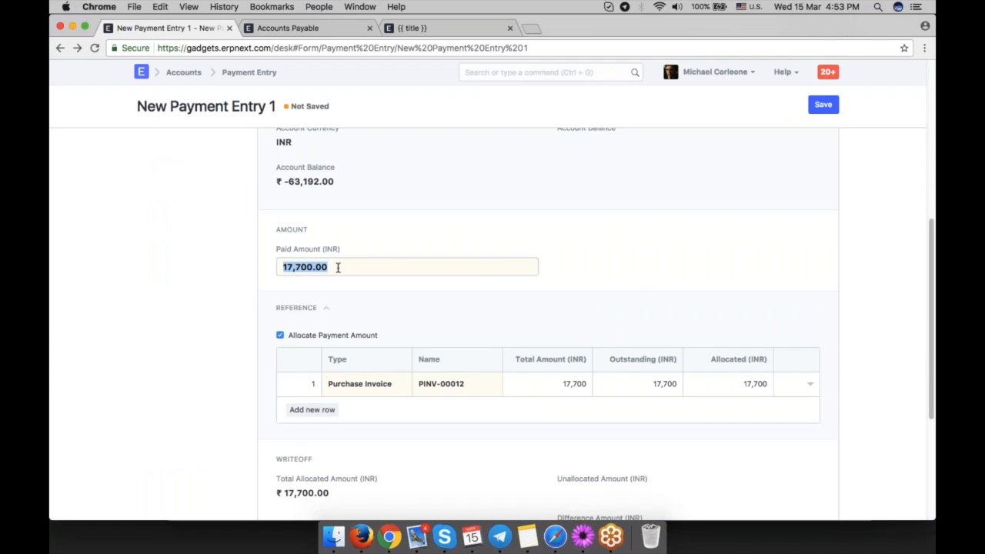
click(596, 267)
Enter 12345 as the cheque reference number, with the reference date filled in.
scroll(710, 368, down, 2)
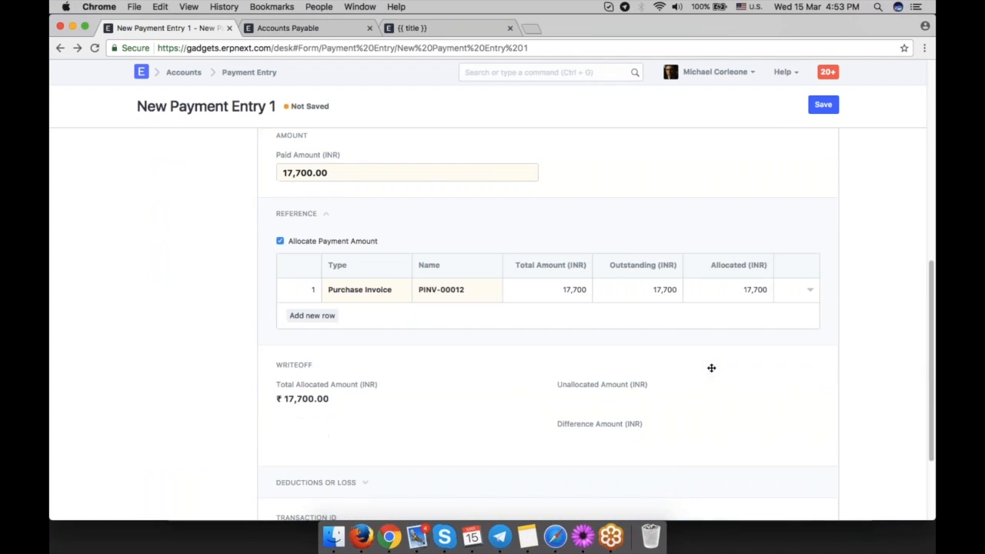
scroll(711, 368, down, 3)
click(343, 426)
text(12345)
key(Tab)
click(631, 370)
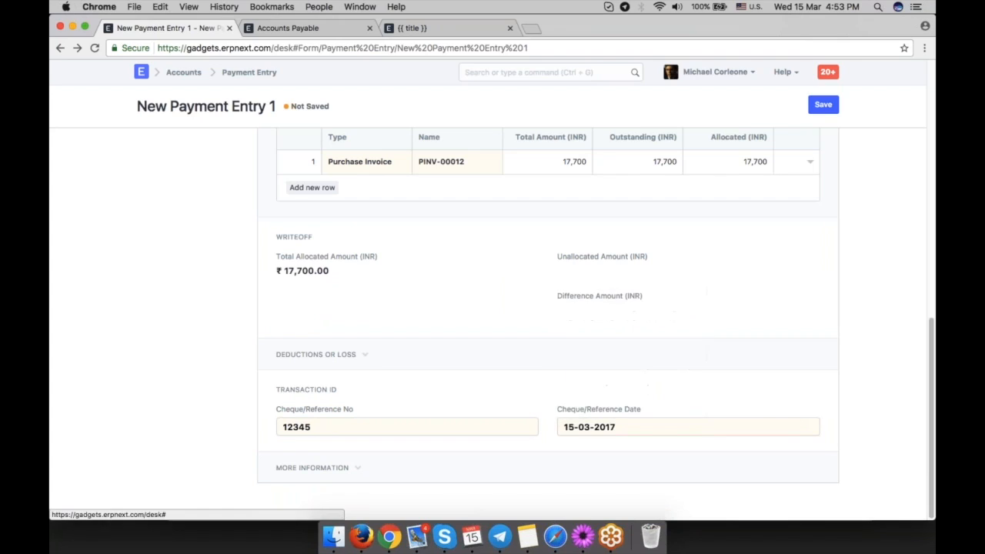
Save the payment entry and submit it.
scroll(630, 370, up, 3)
scroll(633, 329, up, 8)
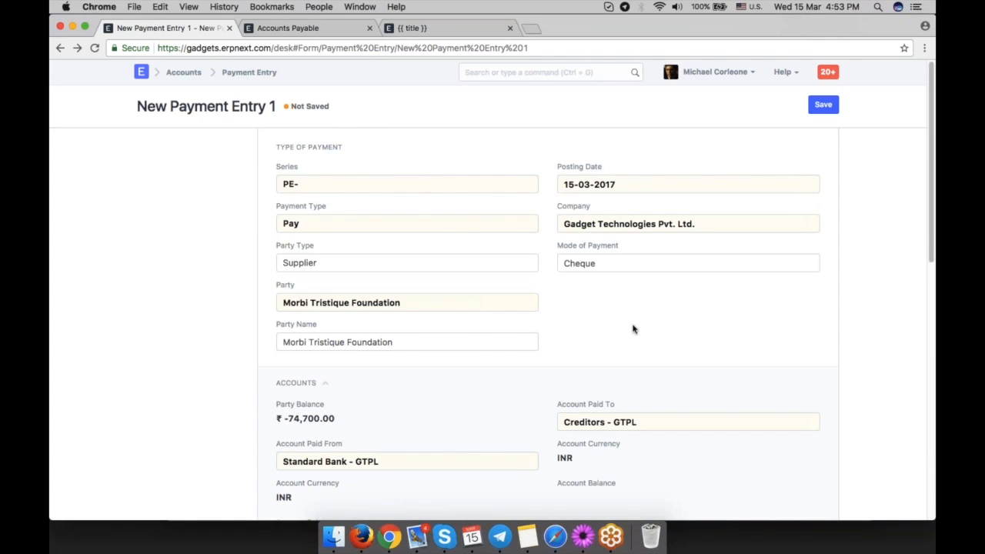
click(823, 104)
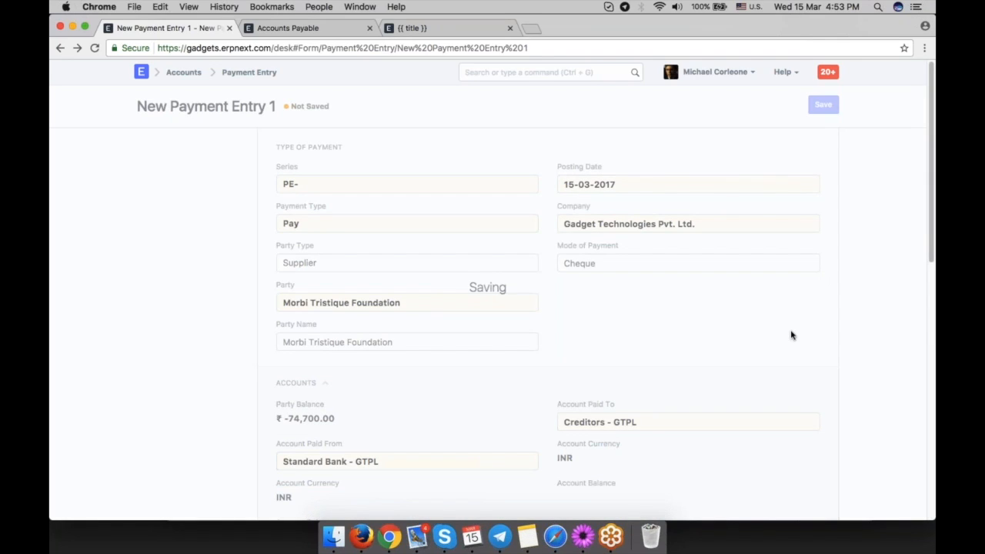
click(819, 106)
key(Return)
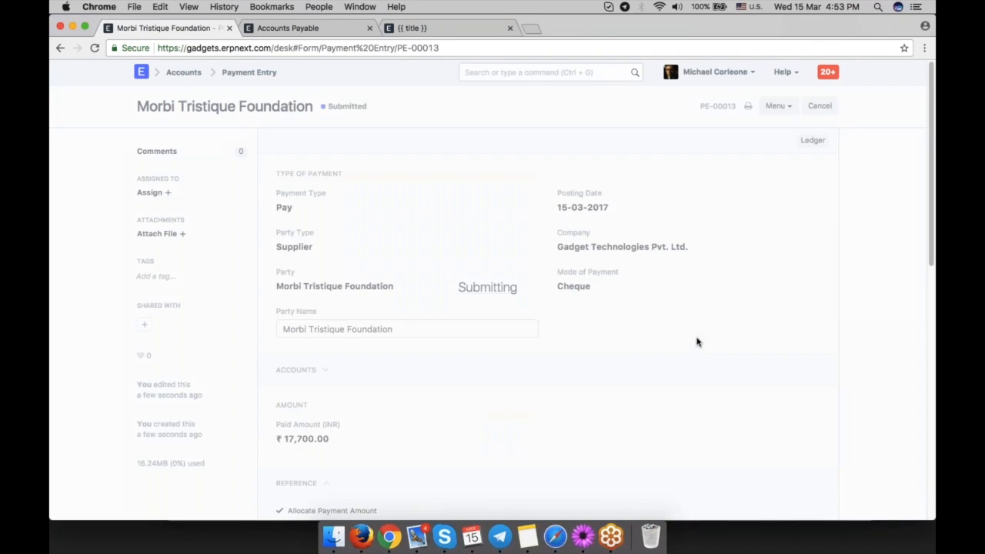
Return to the purchase invoice and review its payment status and related documents.
scroll(622, 326, down, 3)
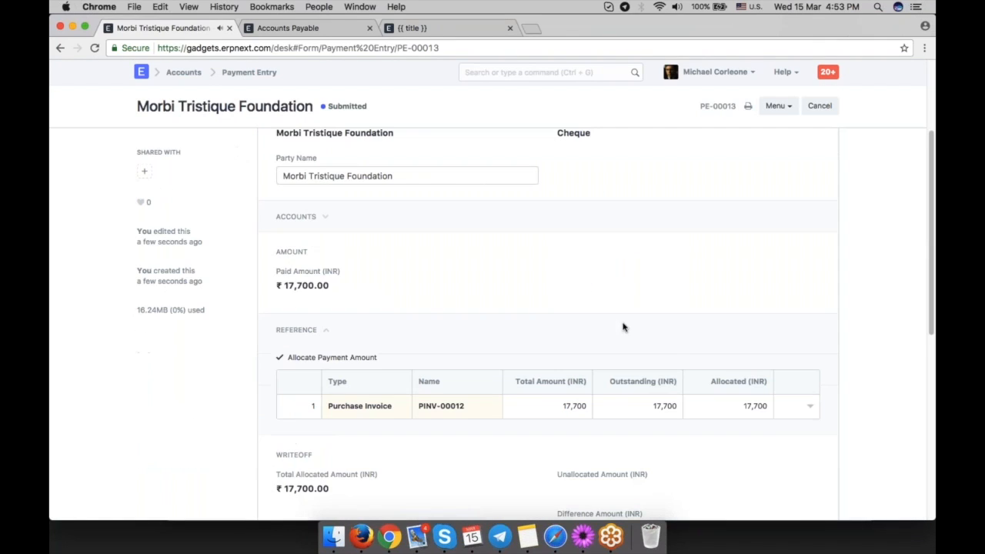
click(61, 49)
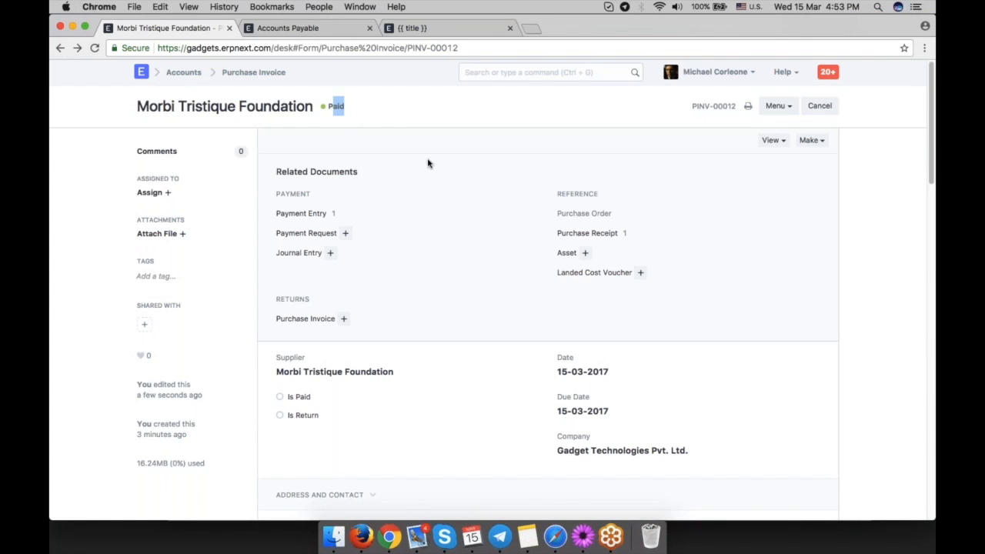
scroll(469, 288, down, 3)
scroll(469, 287, down, 4)
scroll(490, 392, up, 10)
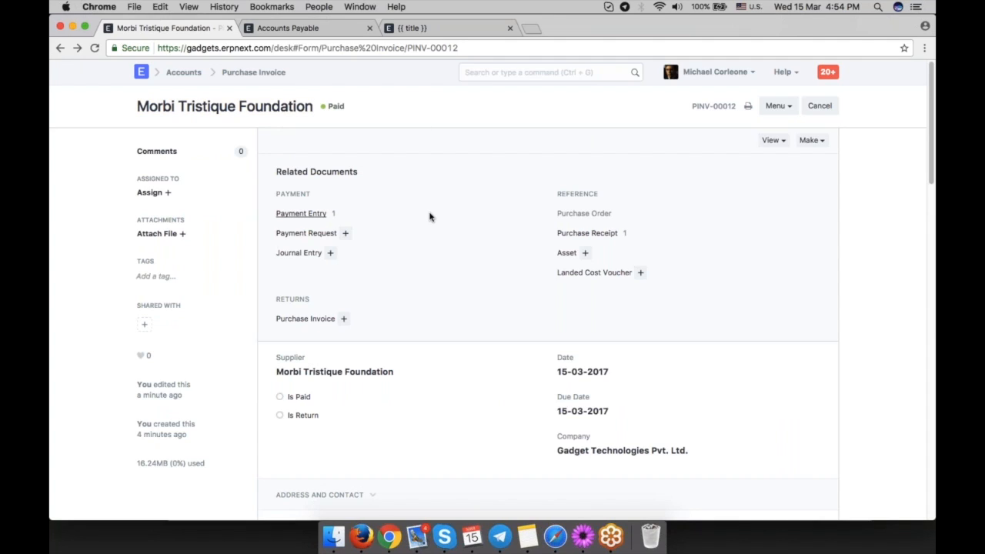
scroll(446, 246, down, 3)
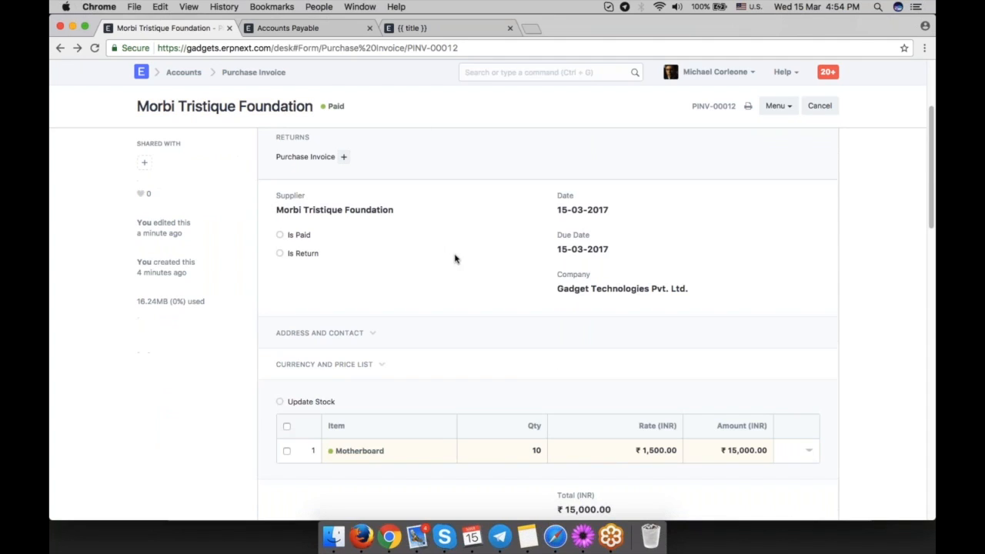
Go back to the chart of accounts and expand Current Assets through Stock Assets and All Warehouses to the Stores account.
click(362, 31)
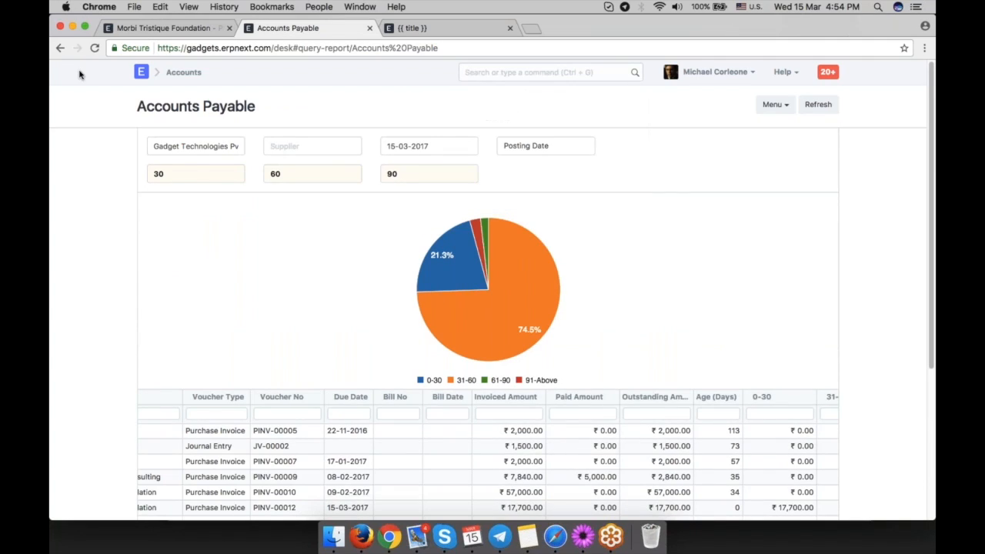
click(60, 48)
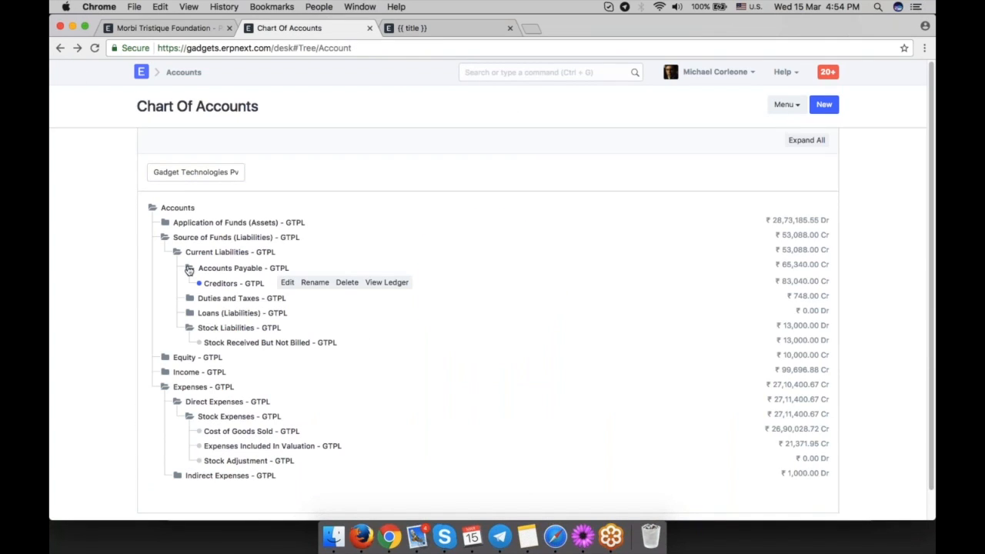
click(188, 268)
click(165, 223)
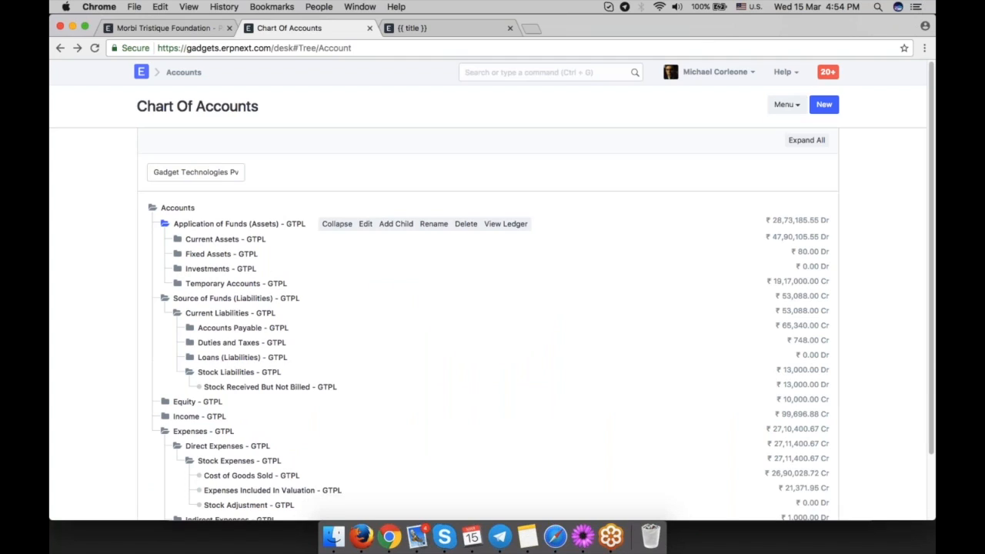
click(181, 239)
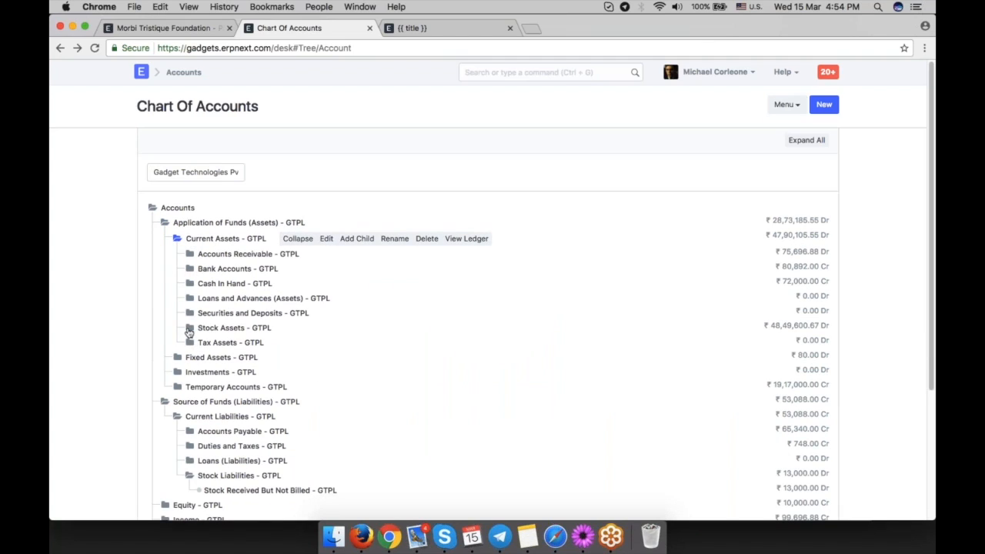
click(188, 328)
click(202, 327)
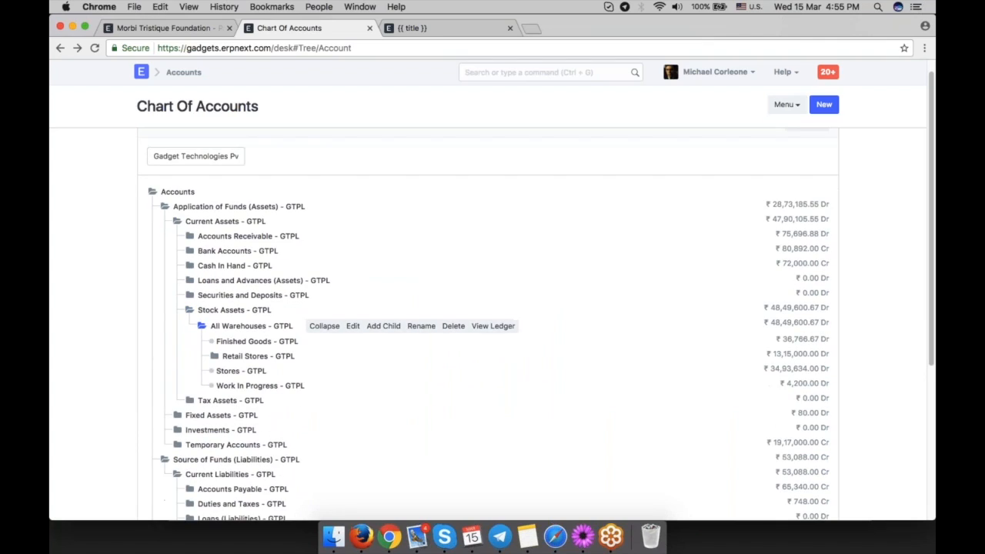
click(230, 370)
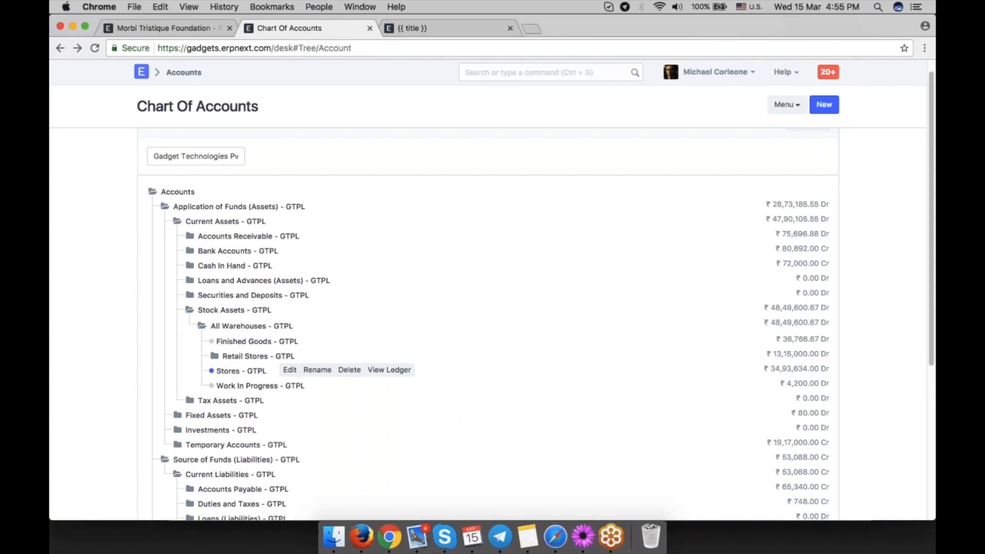
Switch back to the purchase invoice tab.
right_click(187, 31)
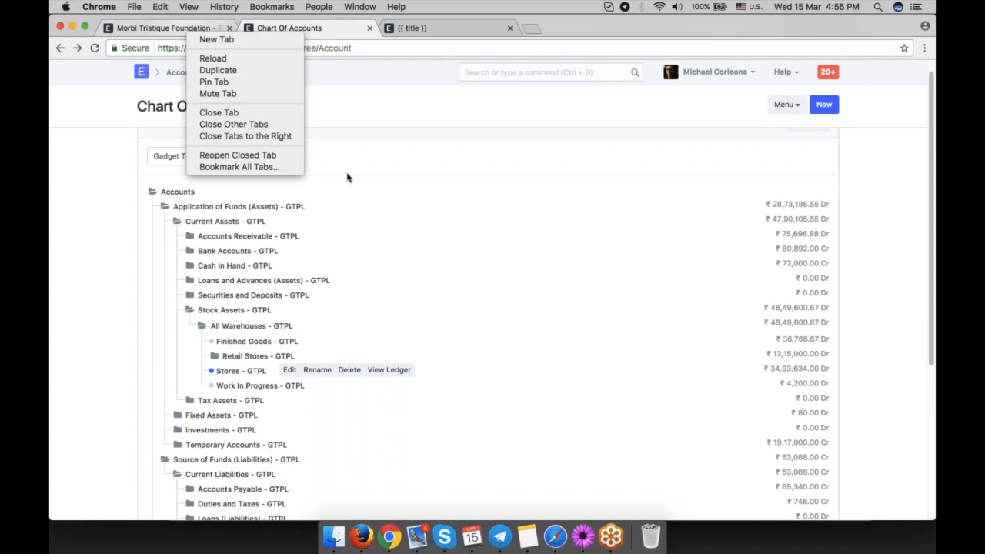
click(112, 86)
click(174, 28)
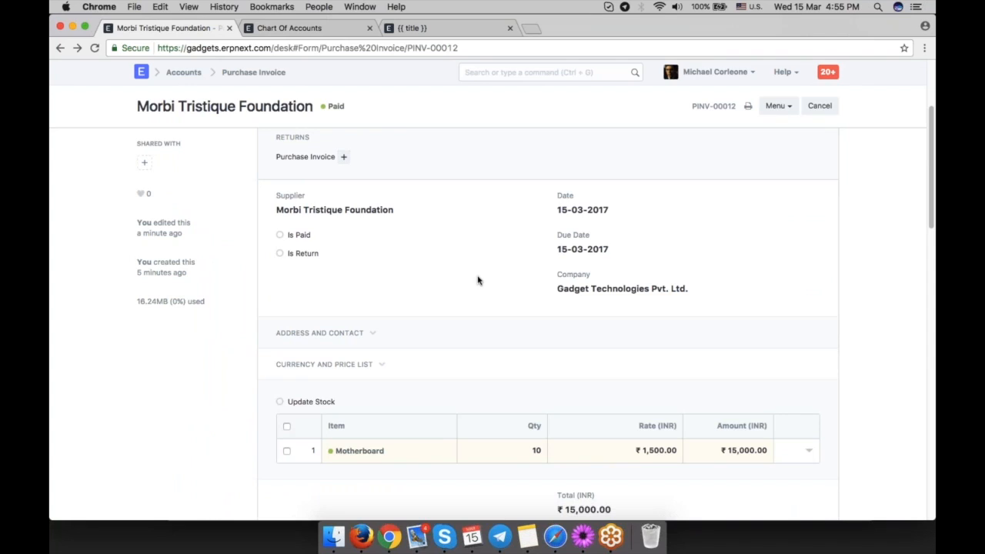
scroll(477, 280, up, 5)
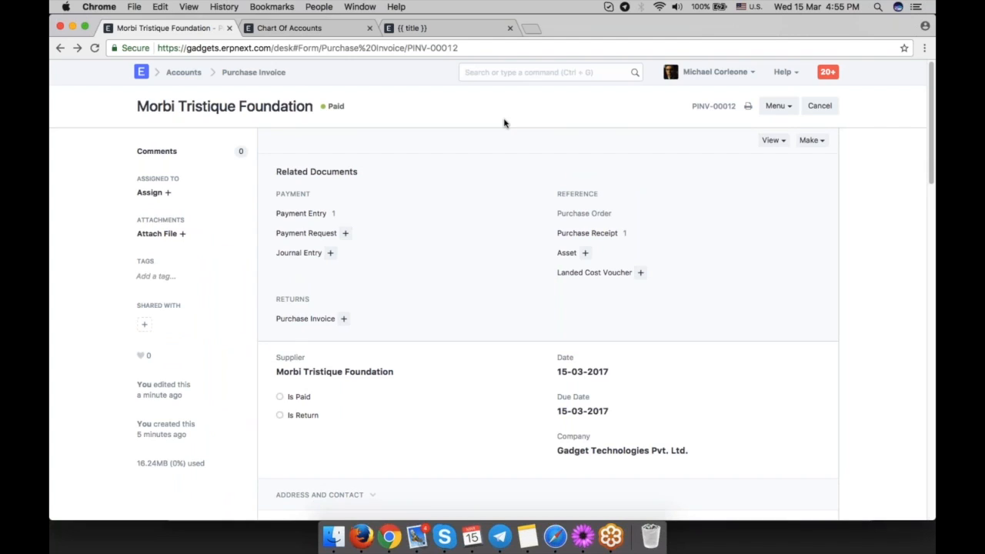
Open the Delivery Note list in the Stock module and start a new delivery note.
key(ctrl+g)
text(delive)
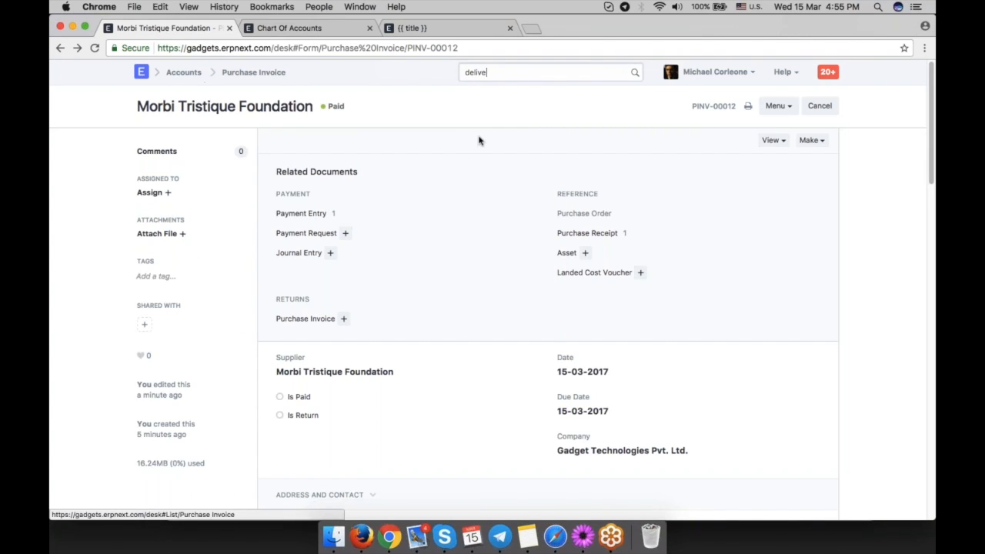
click(185, 73)
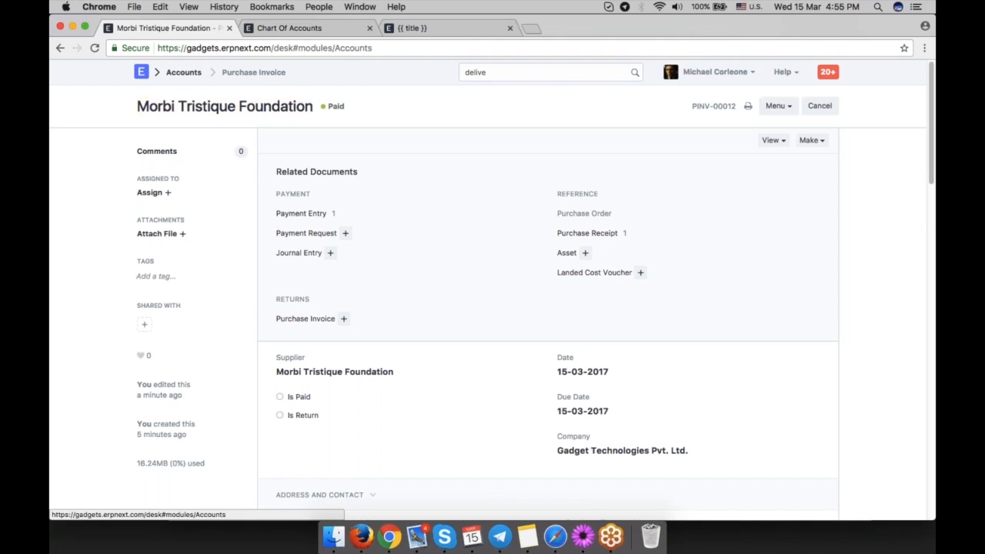
click(158, 271)
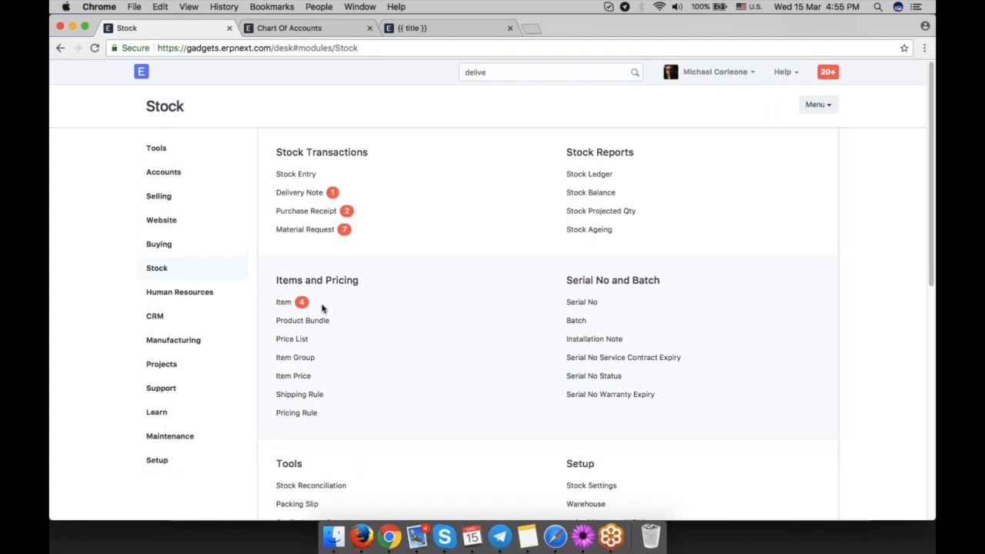
click(299, 193)
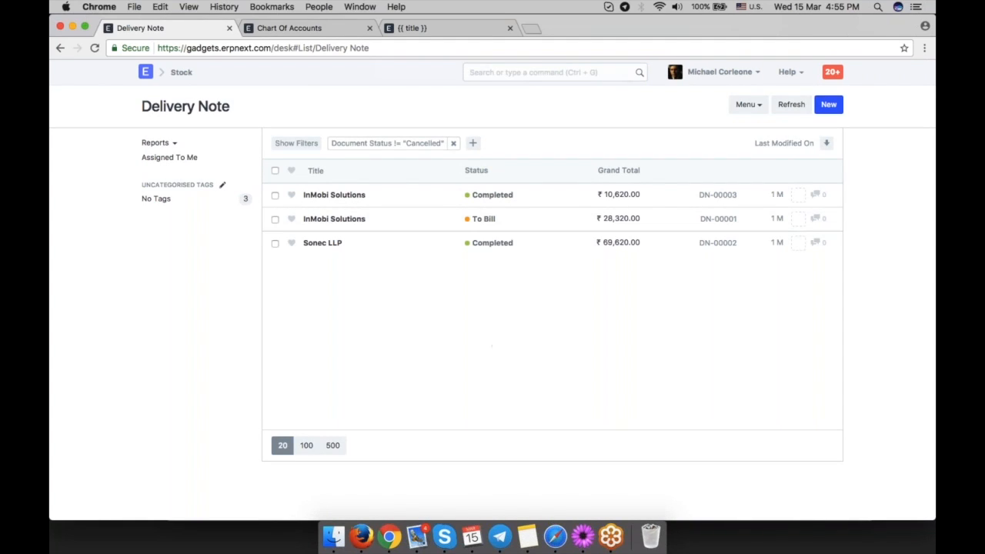
click(829, 104)
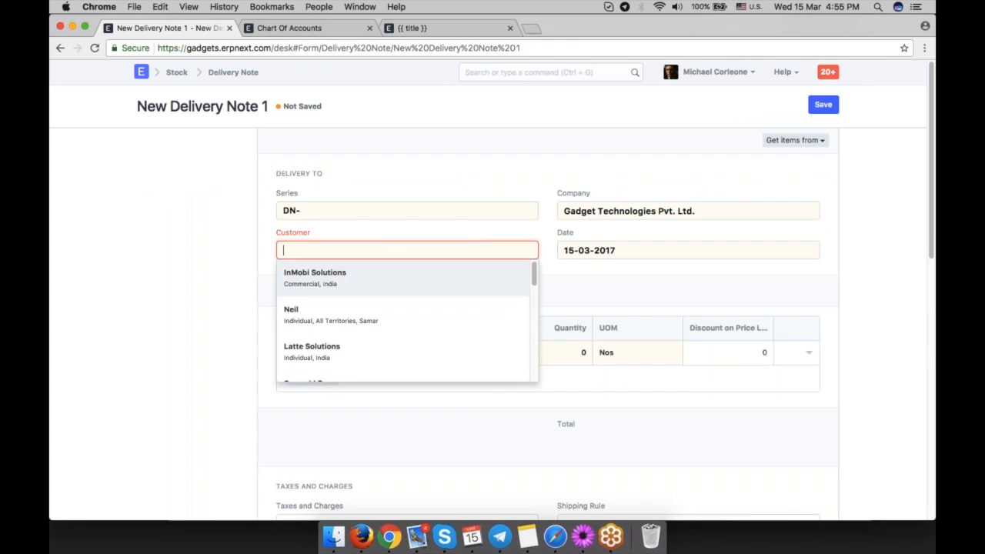
Select Fermentum Metus Aenean Inc as the delivery note's customer.
click(792, 140)
click(725, 167)
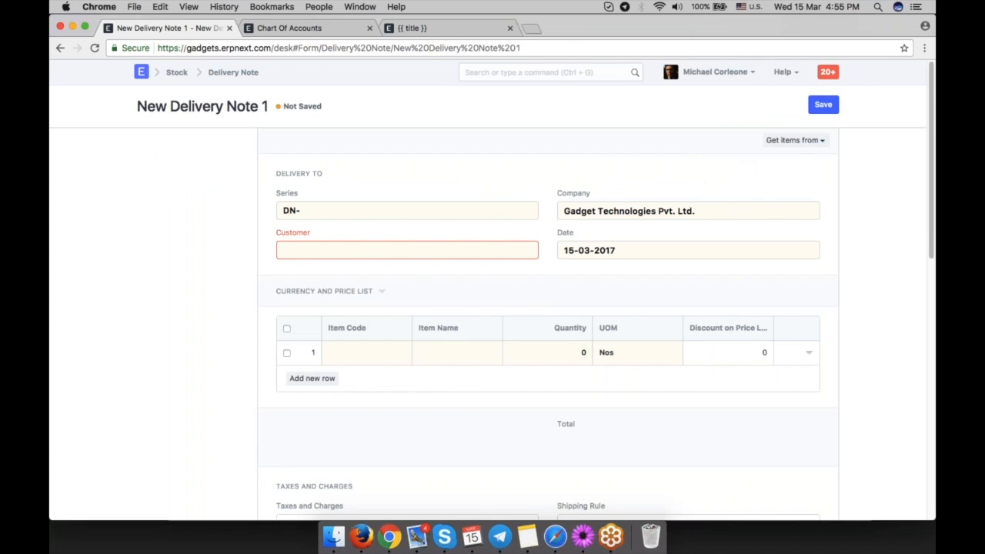
scroll(440, 323, down, 5)
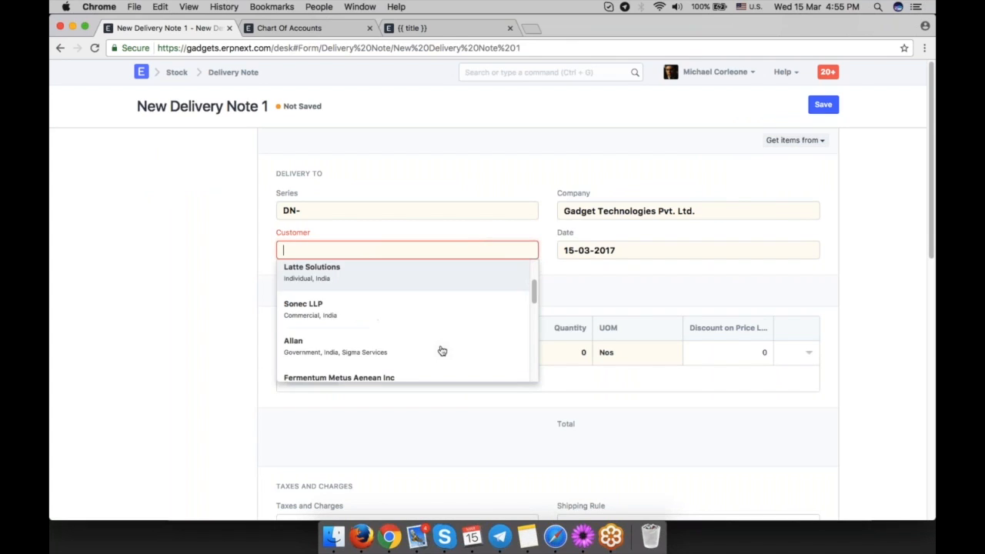
click(430, 301)
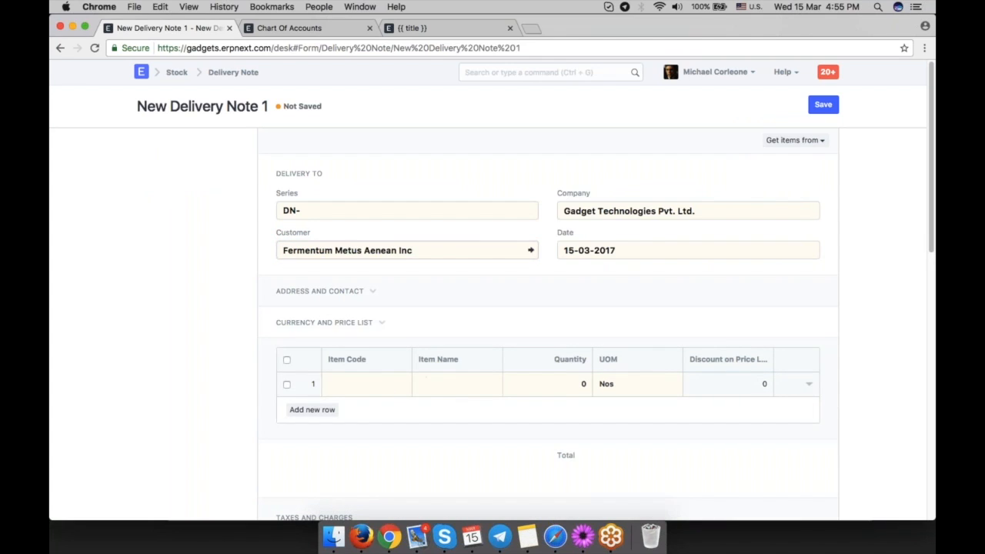
Add Motherboard as the item row with quantity 10 and open the row for detailed editing.
scroll(392, 337, down, 2)
click(362, 314)
text(moth)
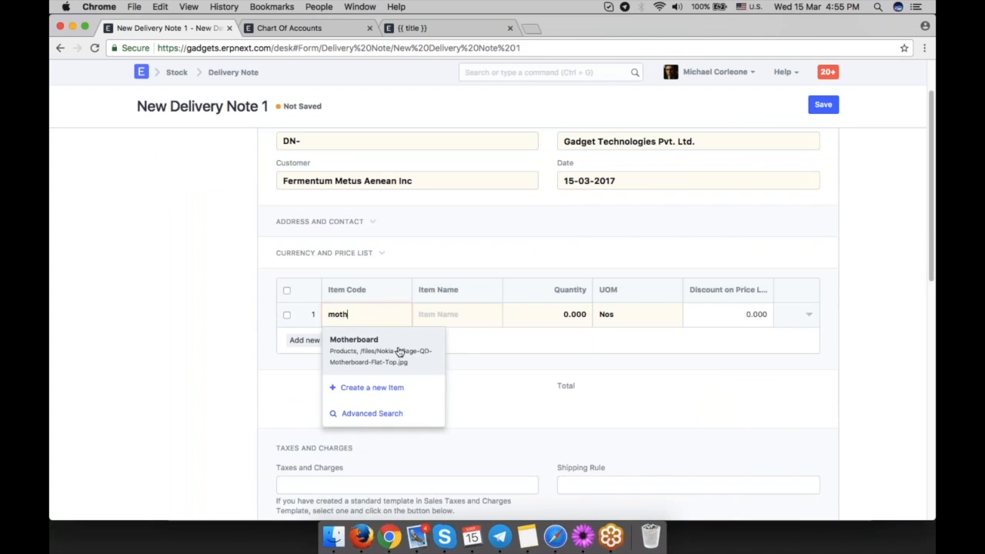
click(404, 353)
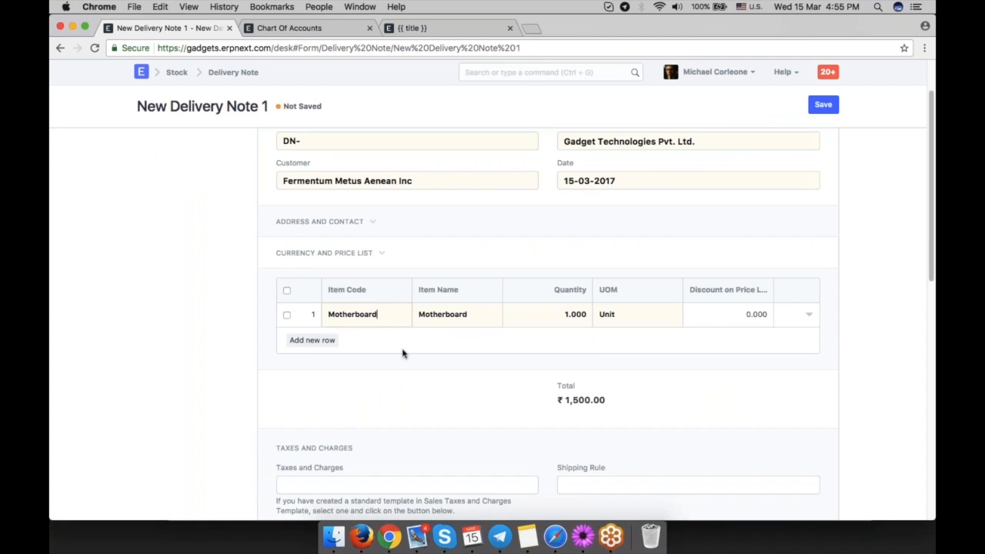
click(573, 314)
text(1)
click(809, 323)
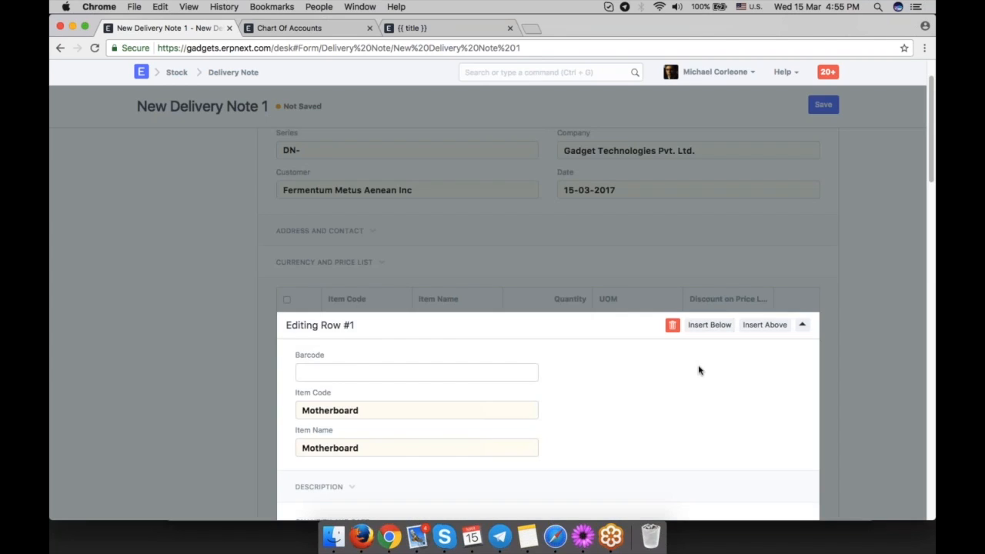
Set the Motherboard row's rate to 18,000.
scroll(673, 371, down, 3)
click(431, 335)
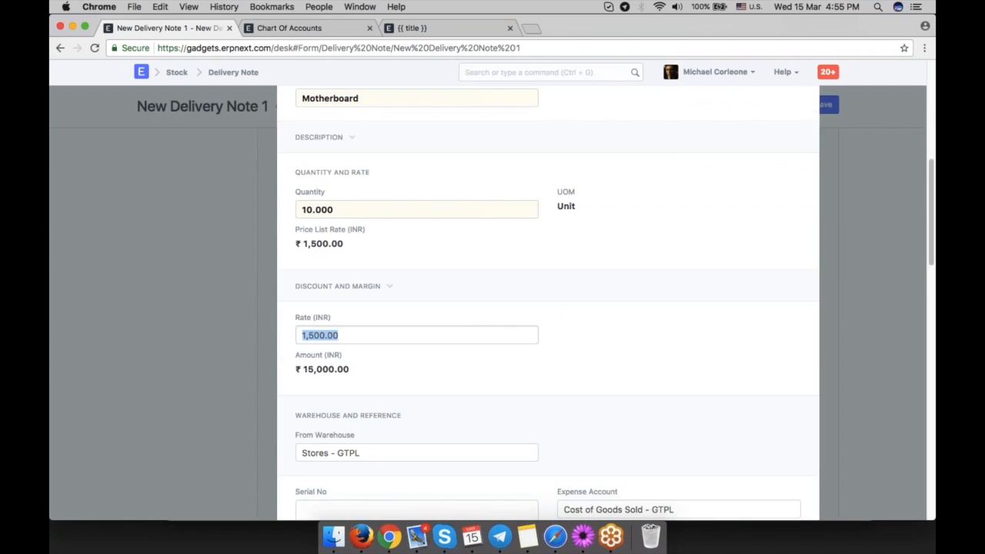
text(18,000)
click(582, 354)
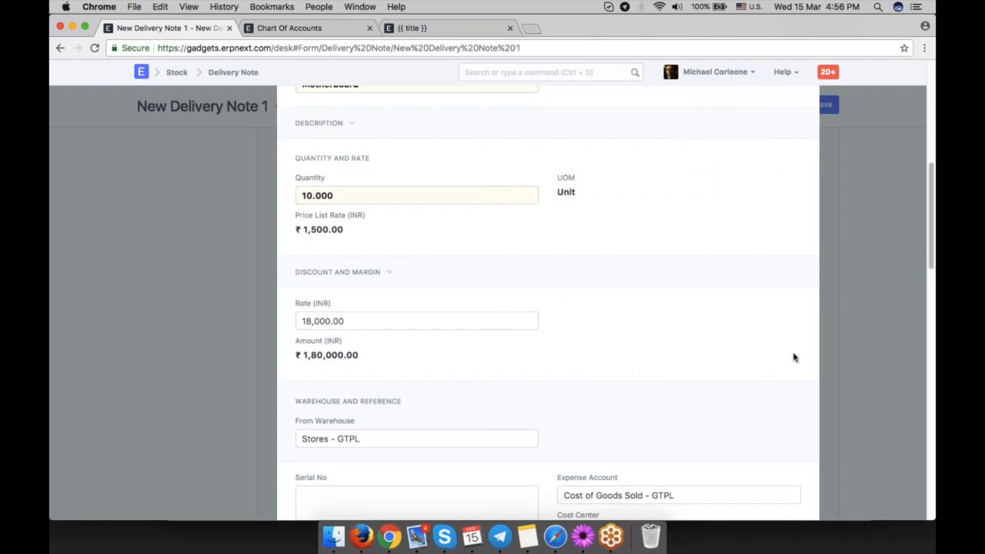
click(832, 346)
scroll(829, 339, up, 2)
click(808, 198)
scroll(385, 346, down, 3)
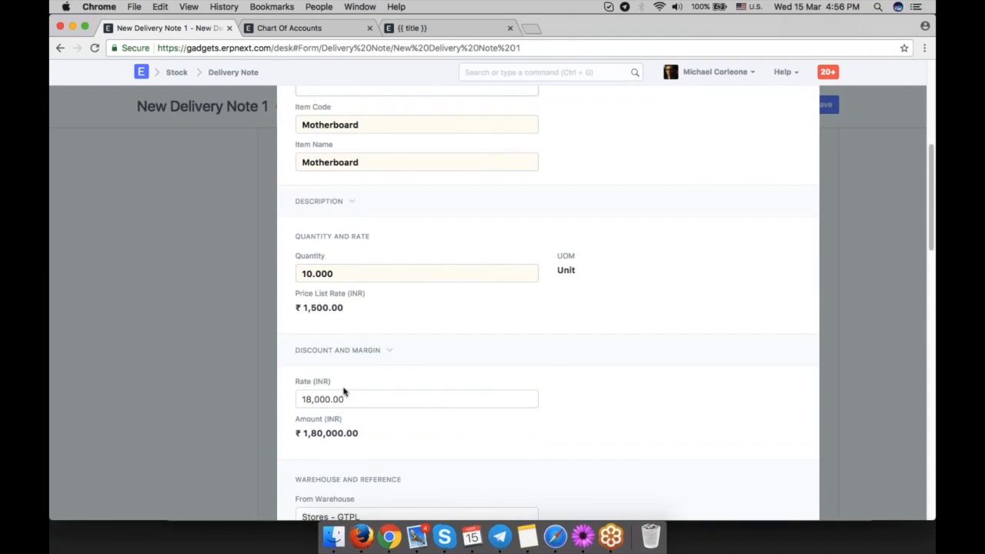
Reset the discount on price list rate to 0 in the Discount and Margin section.
click(339, 350)
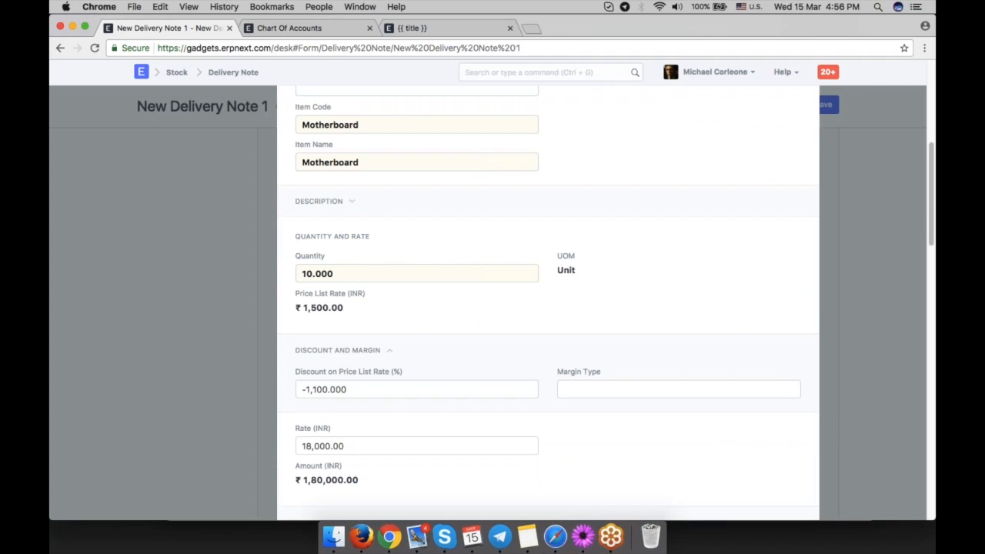
key(BackSpace)
key(BackSpace)
key(BackSpace)
key(BackSpace)
key(BackSpace)
key(BackSpace)
key(BackSpace)
key(BackSpace)
key(BackSpace)
key(BackSpace)
click(635, 405)
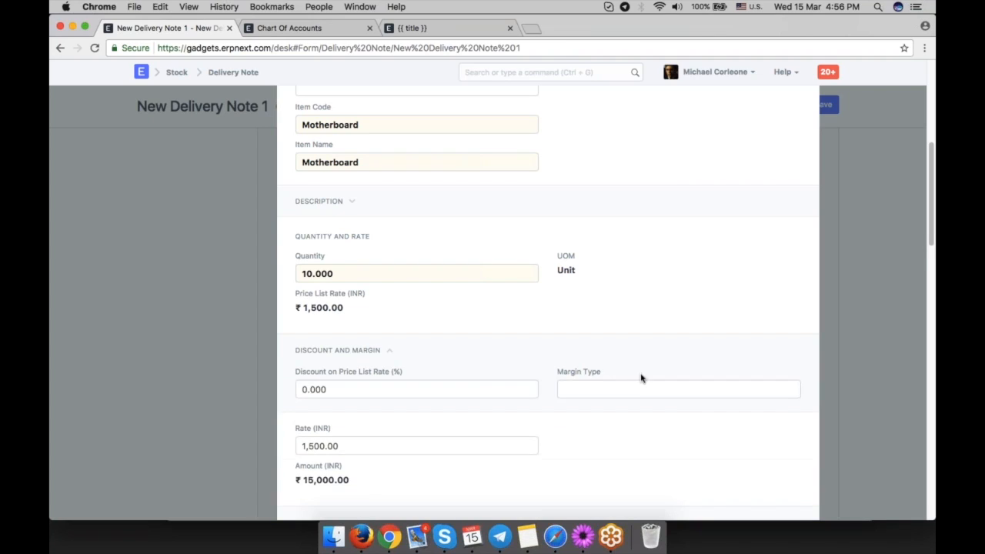
Set the margin type to Percentage with a margin rate of 20.
click(638, 392)
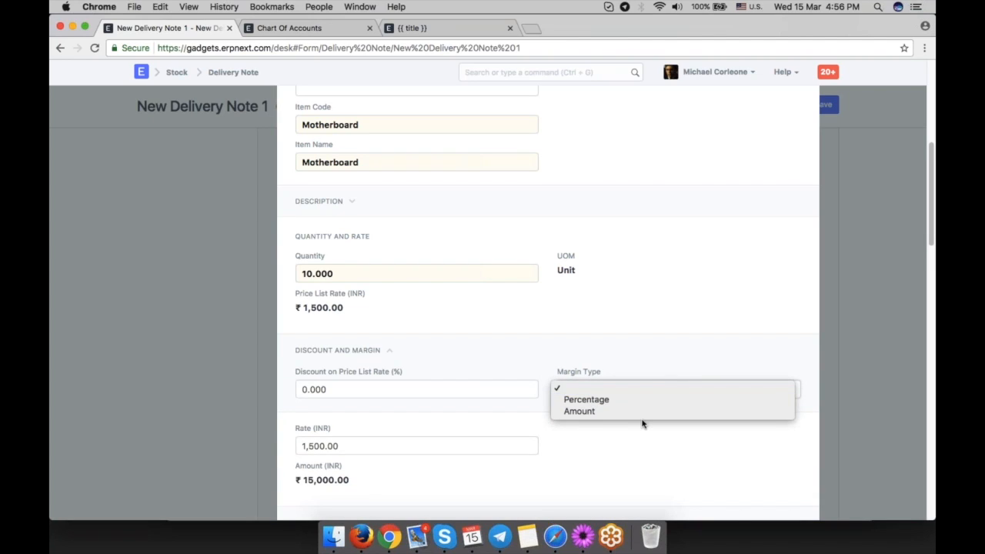
click(642, 424)
scroll(564, 420, down, 1)
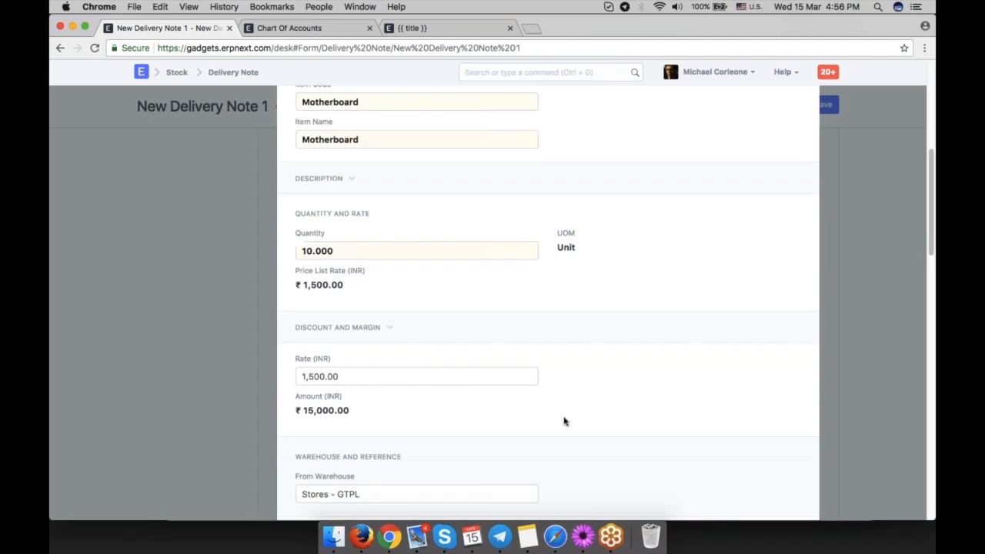
click(338, 327)
click(615, 404)
text(20)
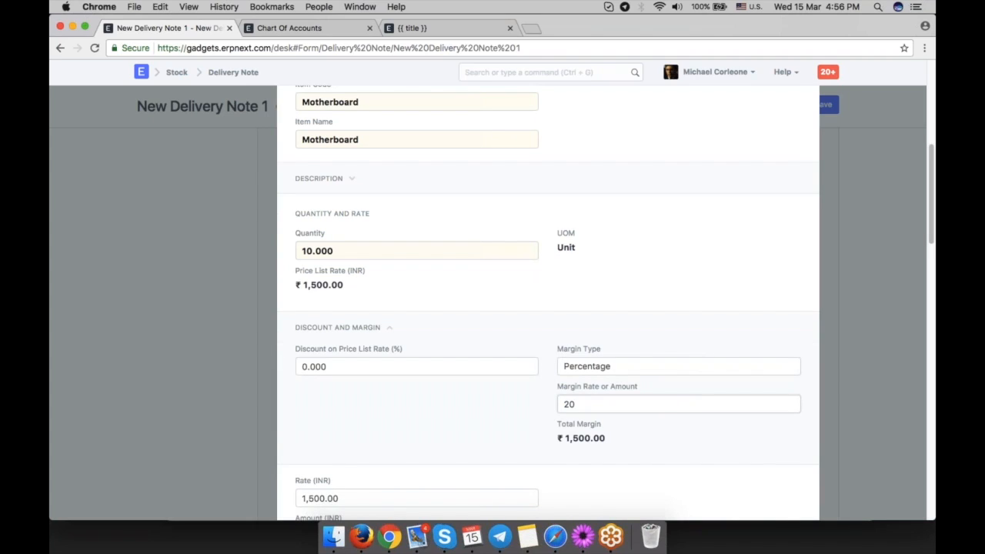
click(512, 409)
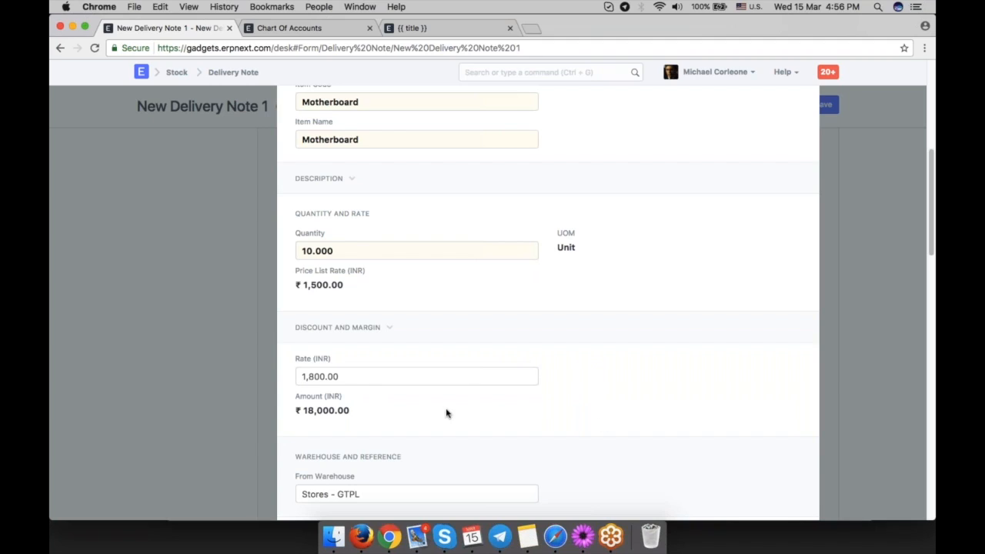
Review the item row's rate and amount, then close the row editor.
click(354, 329)
click(354, 328)
scroll(504, 398, down, 2)
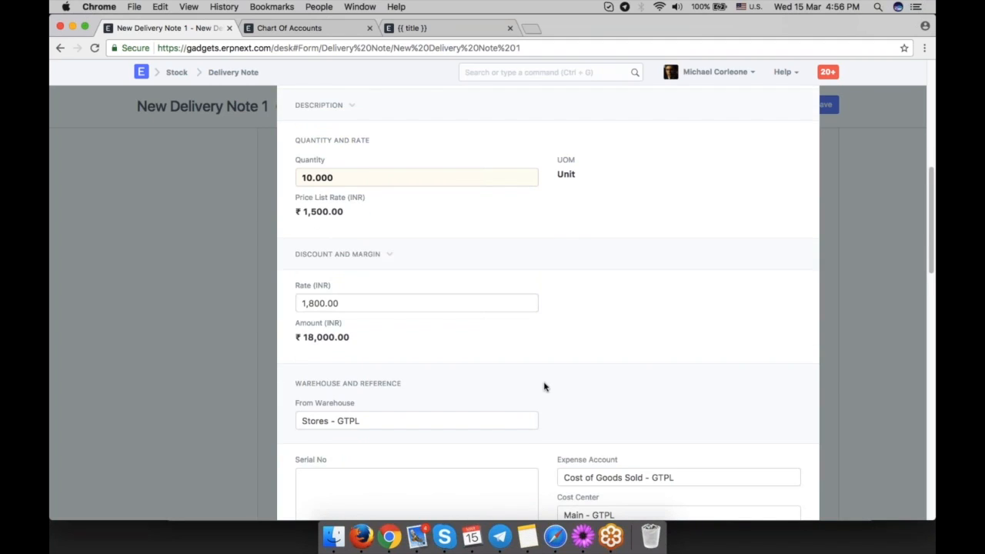
scroll(543, 386, up, 2)
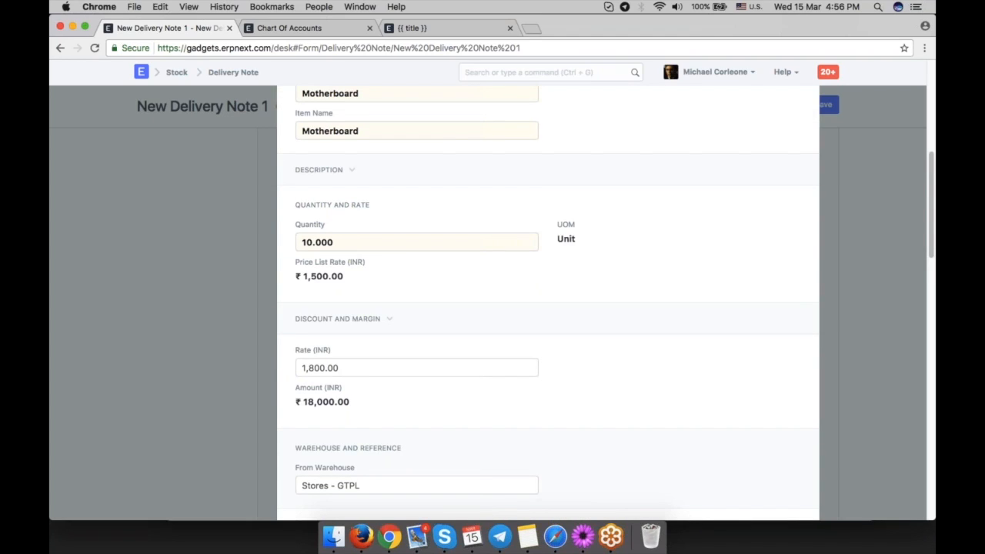
click(326, 322)
click(337, 319)
click(319, 368)
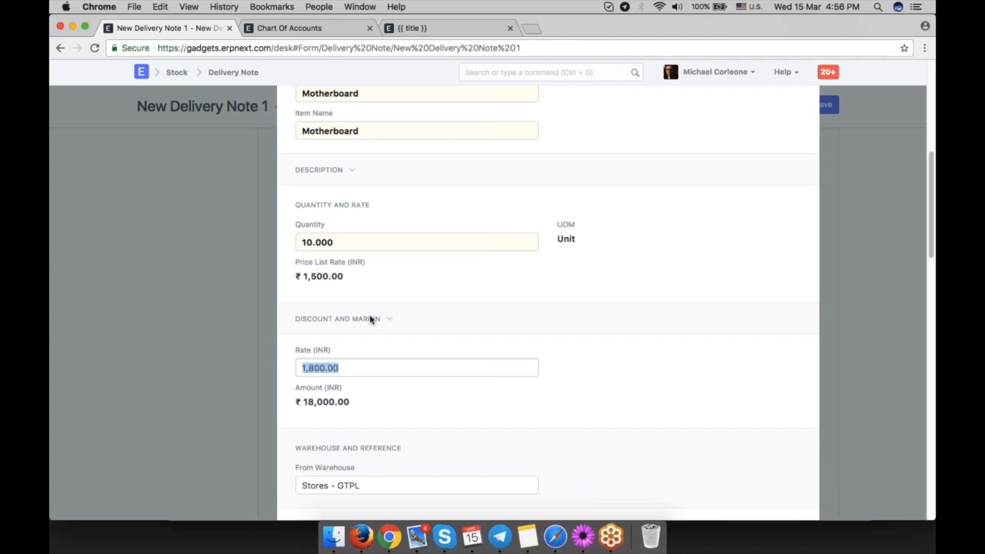
click(833, 371)
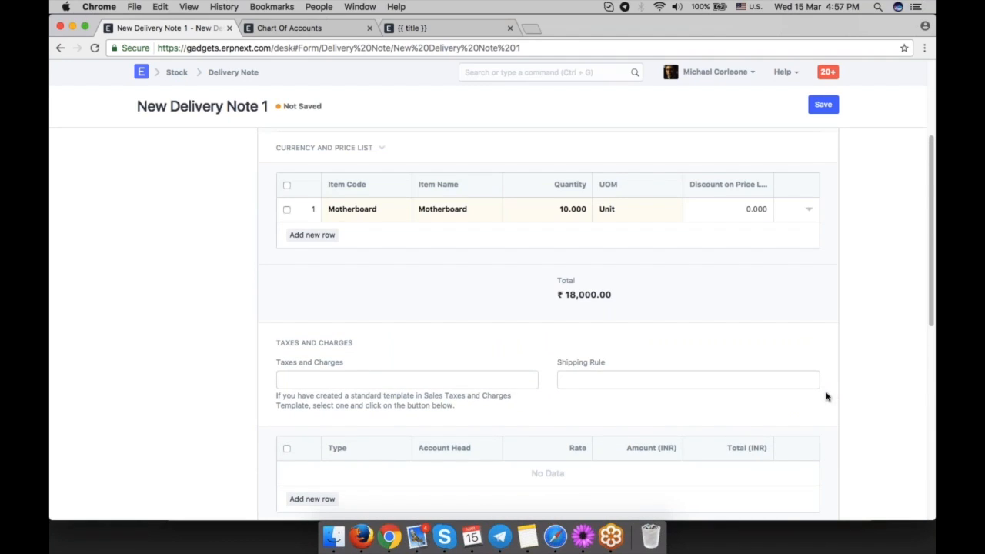
Apply the GST 18 - GTPL taxes and charges template and save the delivery note.
scroll(631, 378, down, 2)
click(382, 312)
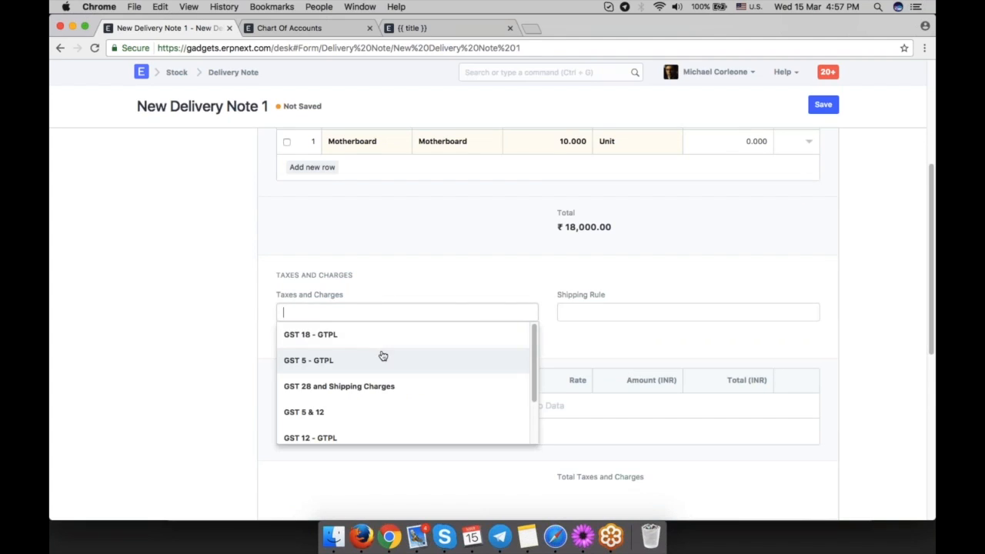
click(377, 335)
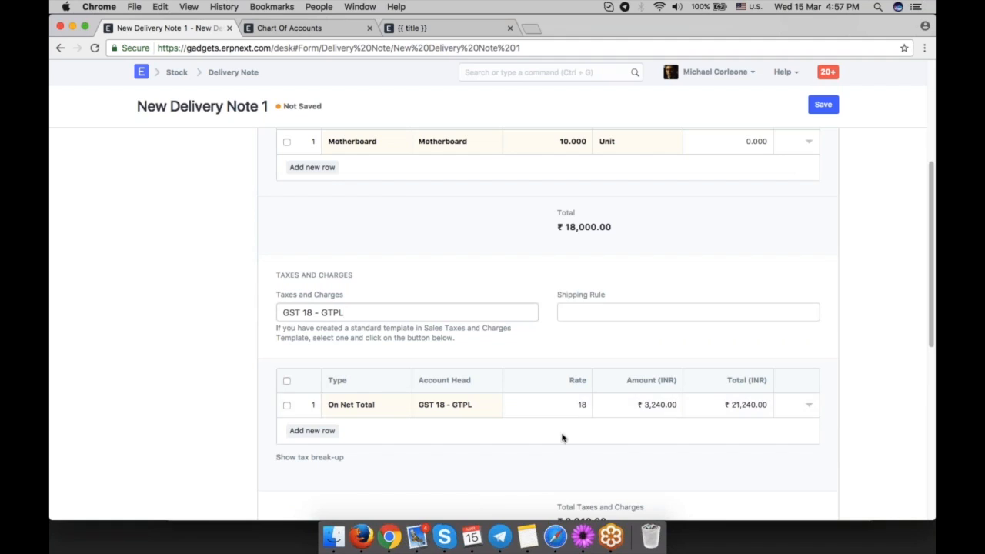
scroll(564, 438, down, 2)
scroll(715, 424, down, 5)
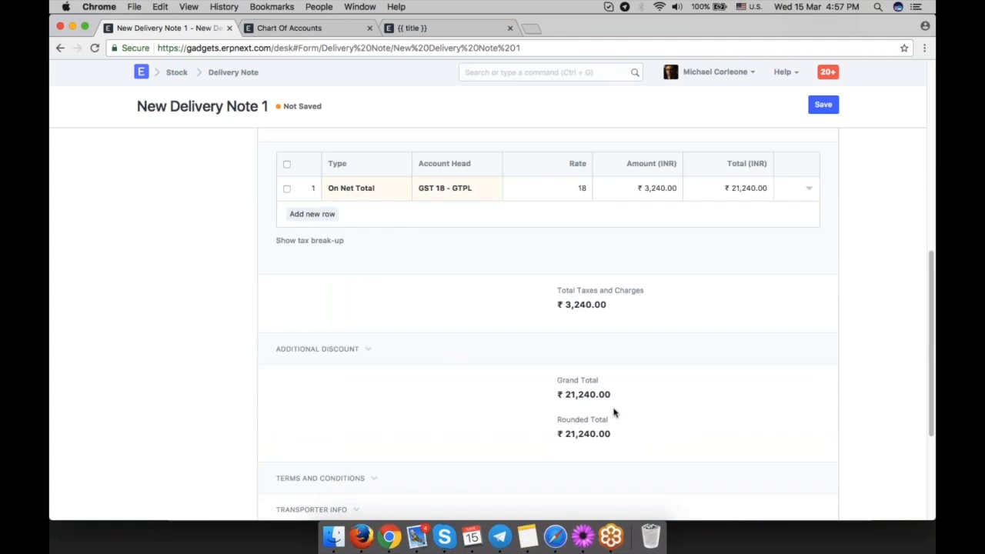
click(323, 349)
scroll(643, 408, up, 5)
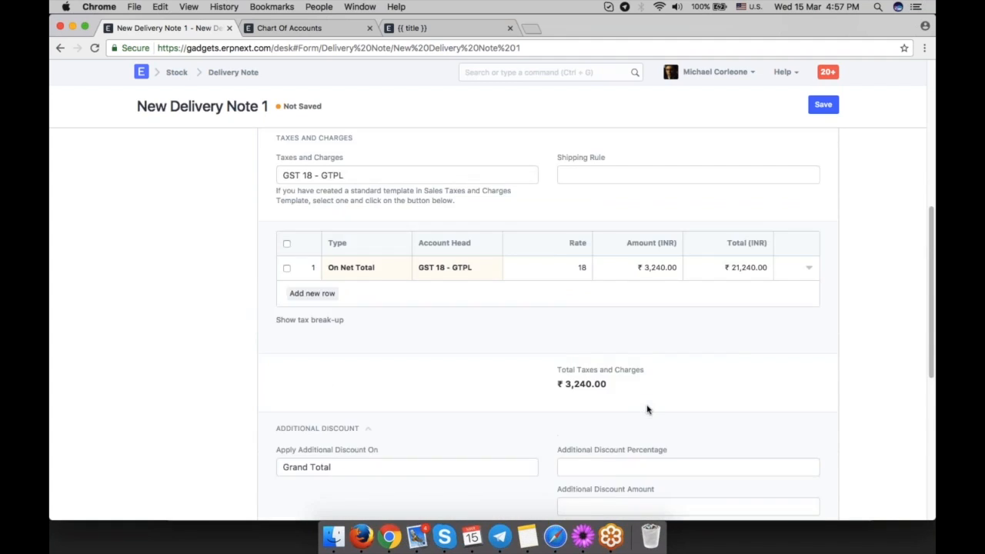
scroll(814, 403, up, 8)
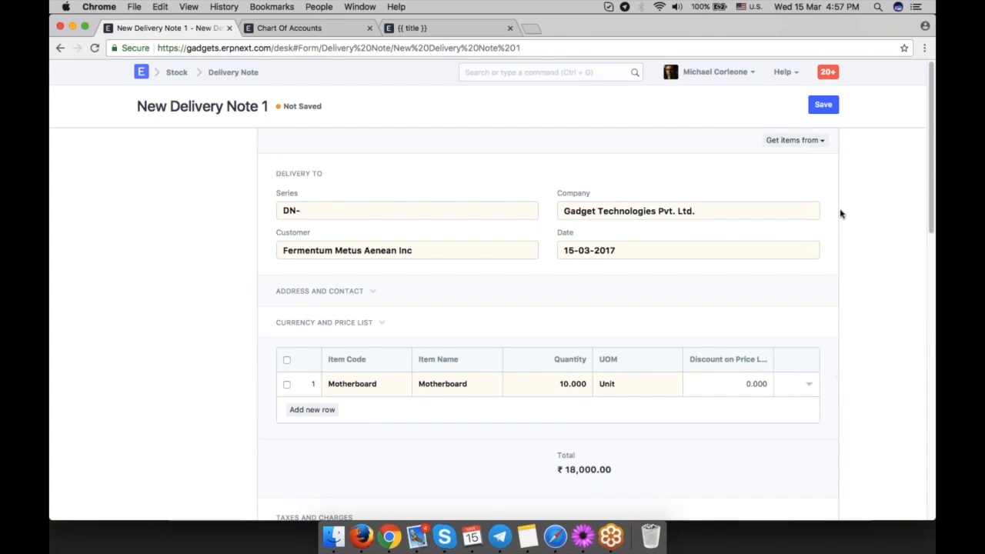
click(826, 111)
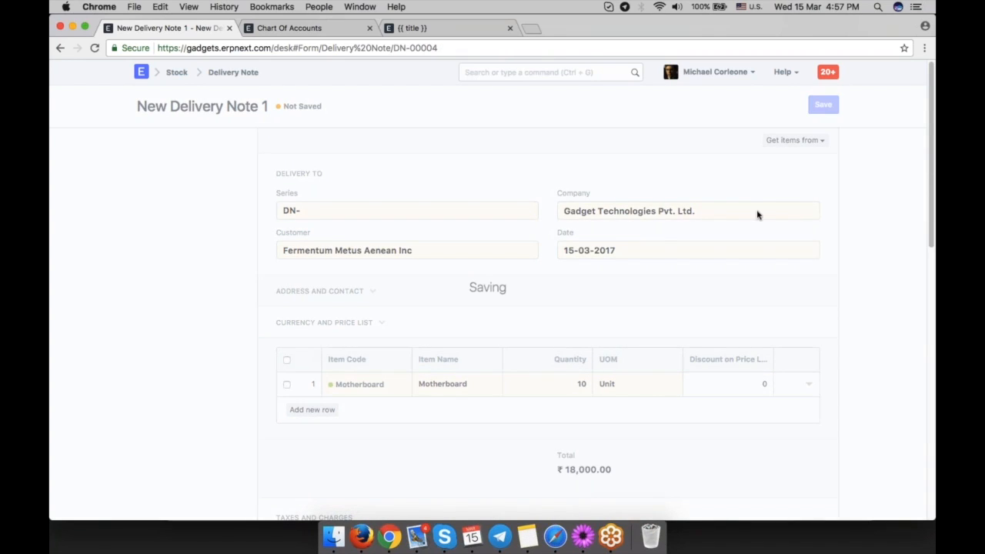
Open the saved item row and examine its rate, source warehouse, expense account and available quantity.
scroll(807, 270, down, 8)
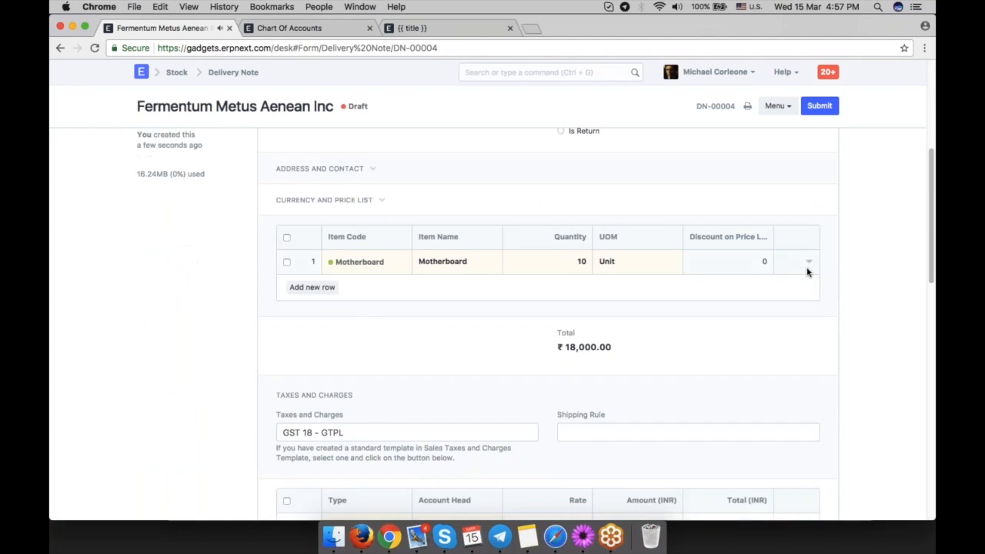
click(807, 251)
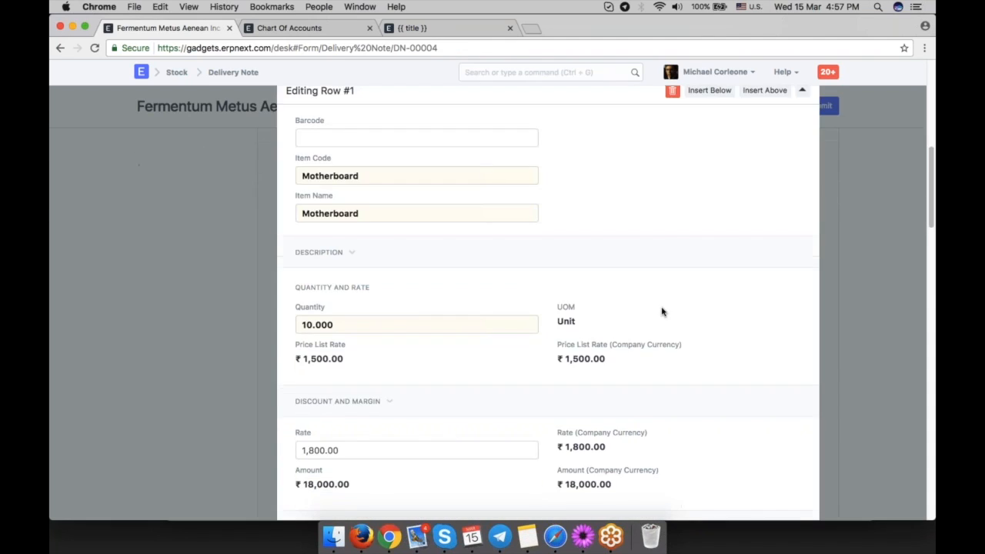
scroll(661, 311, down, 10)
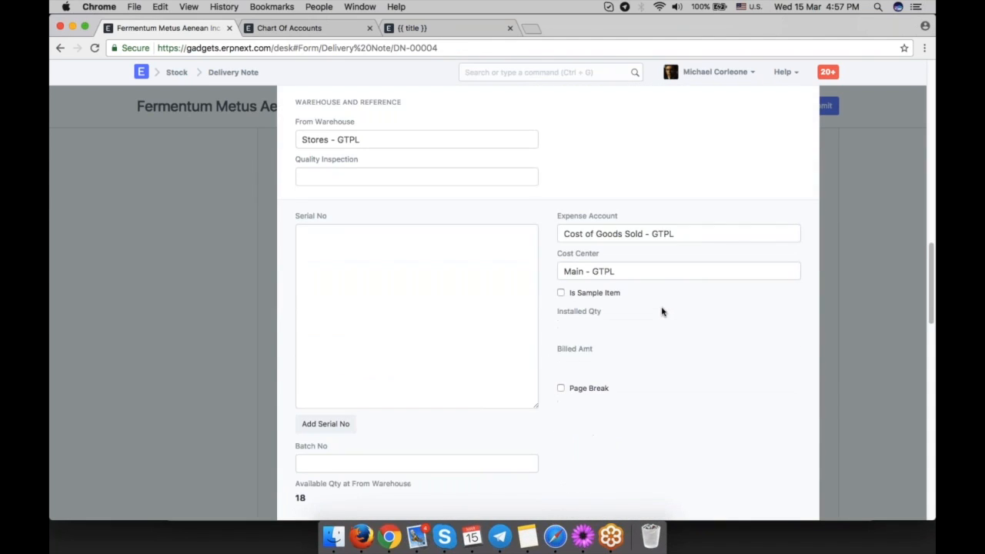
drag(696, 233, 563, 234)
click(645, 274)
click(694, 338)
scroll(694, 338, down, 4)
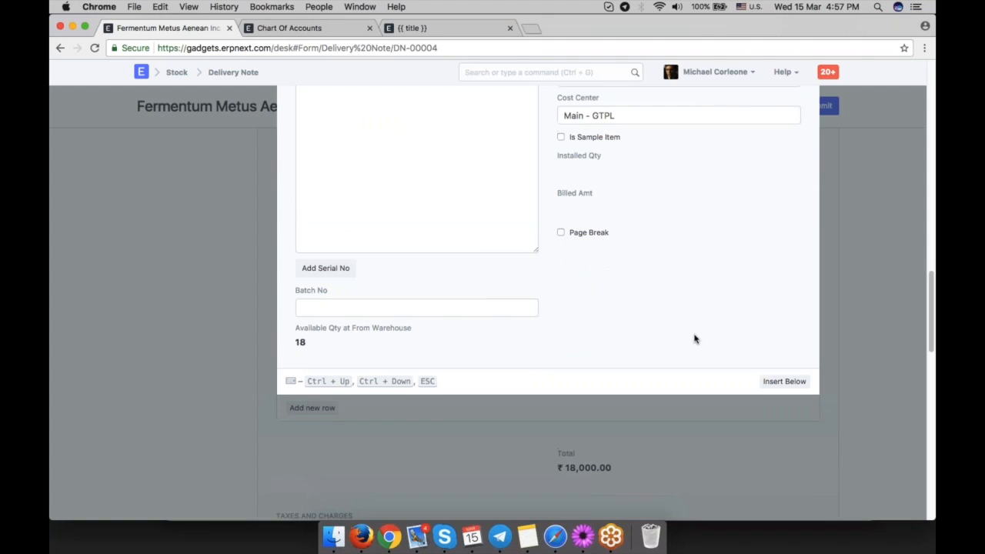
drag(358, 354, 292, 341)
click(396, 352)
drag(332, 349, 294, 330)
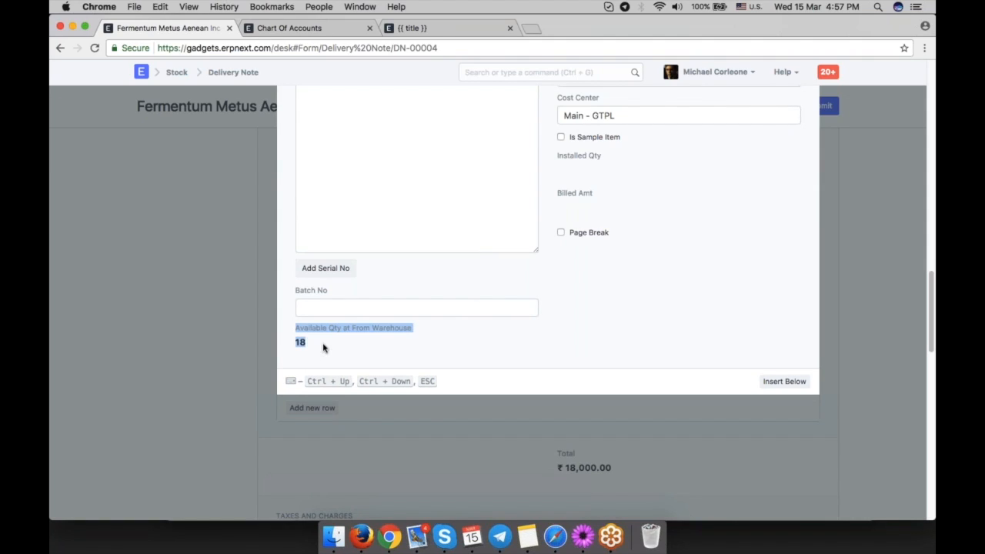
click(448, 347)
scroll(614, 330, up, 8)
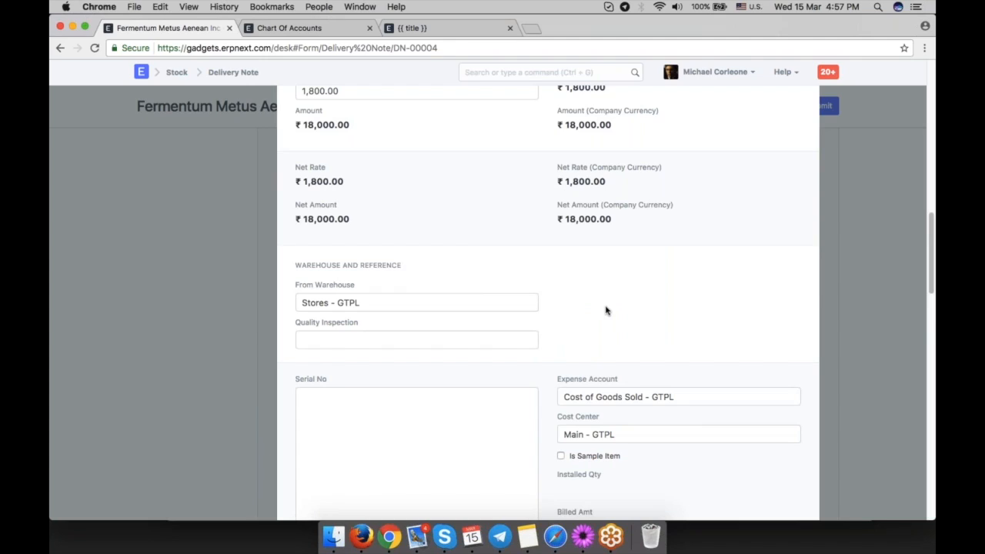
scroll(605, 310, up, 2)
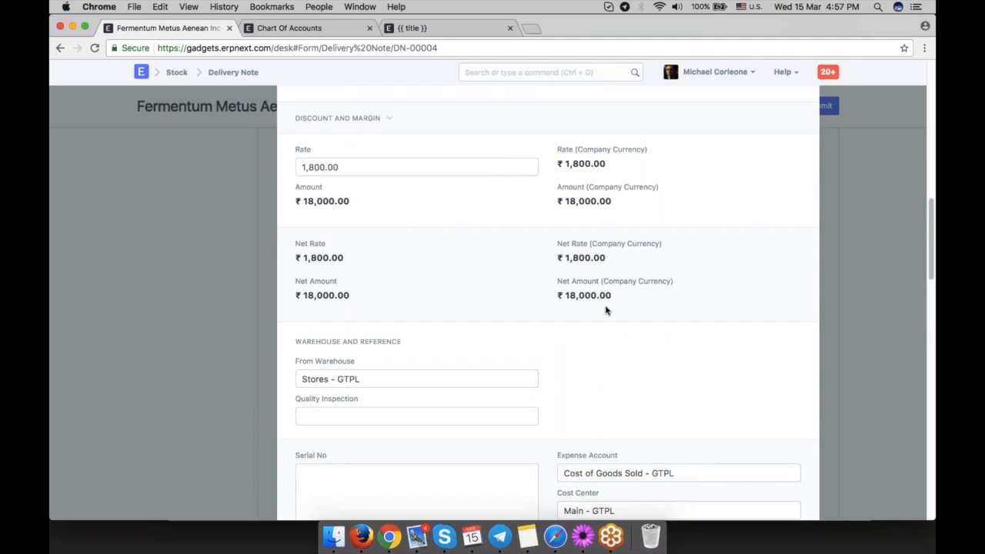
scroll(605, 310, up, 6)
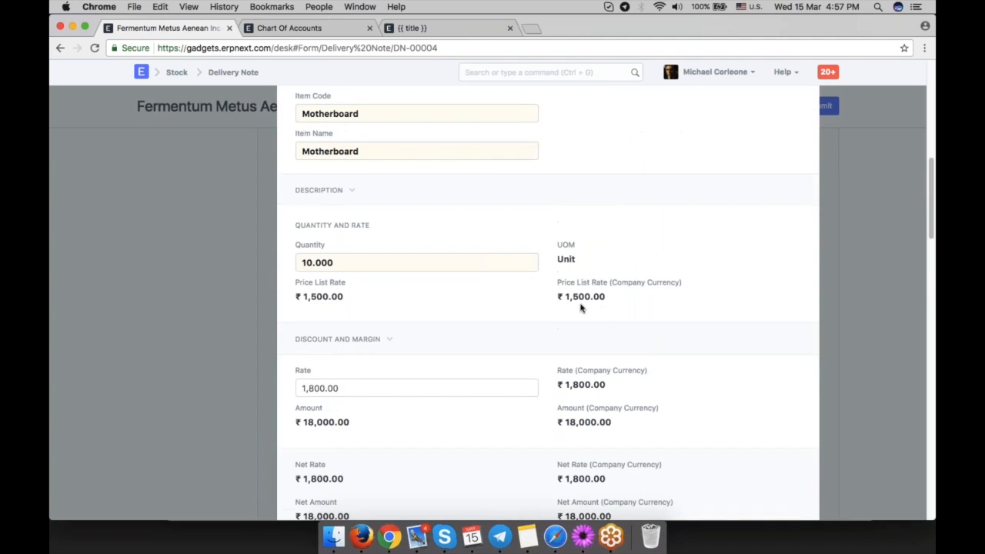
scroll(623, 310, down, 4)
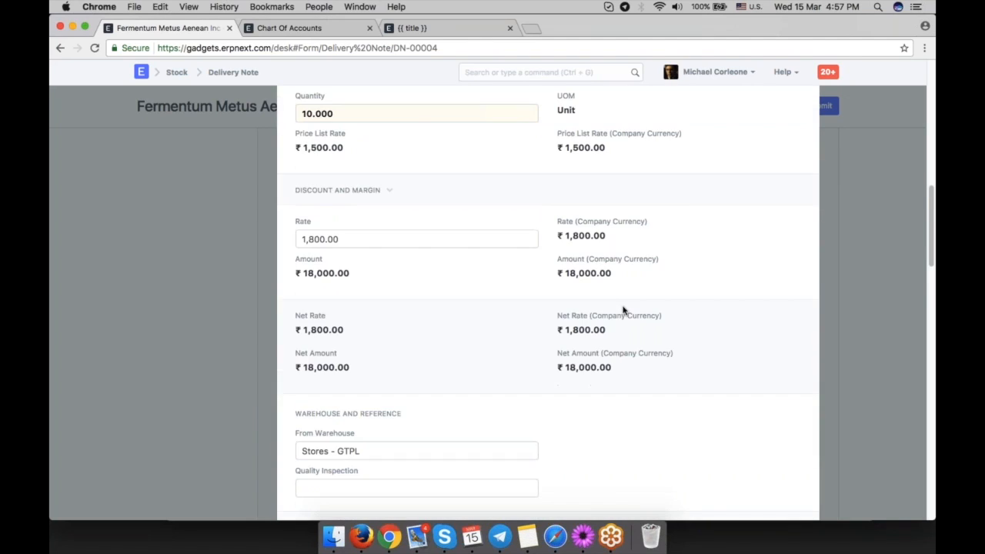
scroll(623, 310, down, 8)
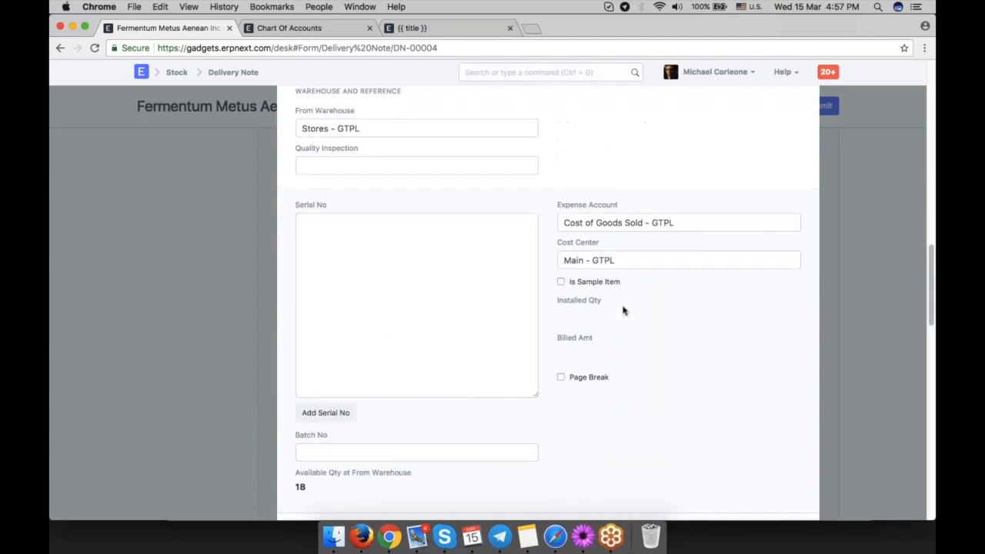
Submit the delivery note and confirm the submission.
scroll(623, 310, up, 3)
scroll(623, 307, up, 14)
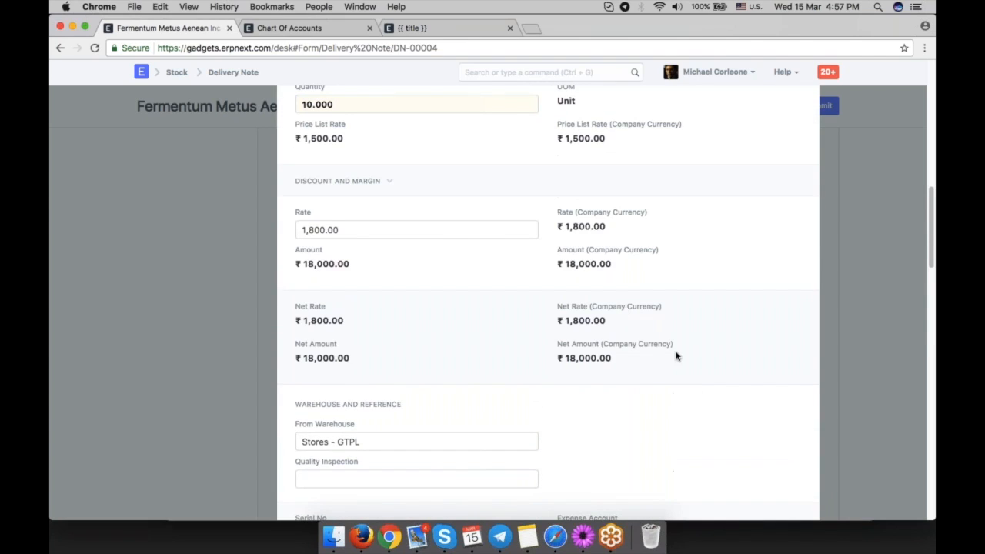
click(848, 264)
click(819, 106)
click(644, 88)
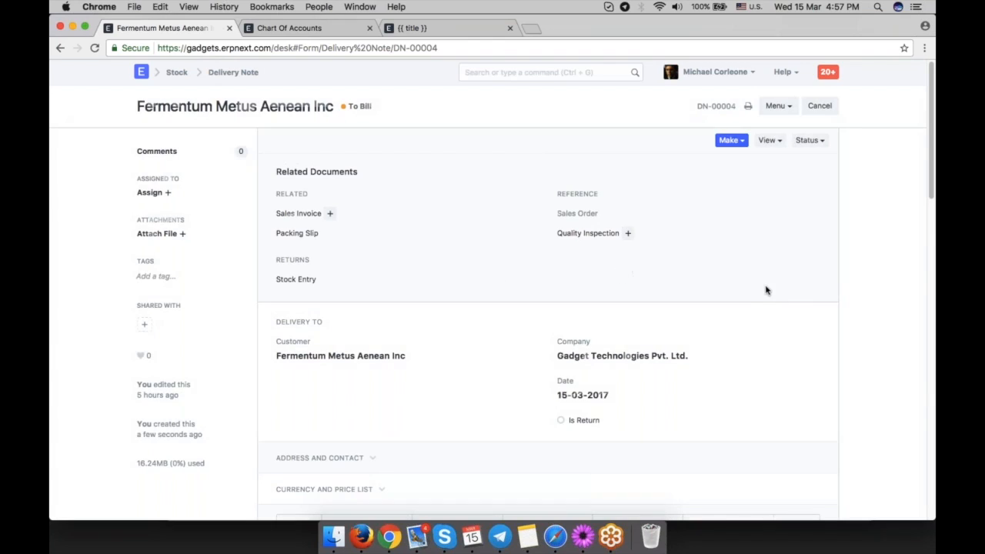
Open the accounting ledger generated by the submitted delivery note.
click(731, 140)
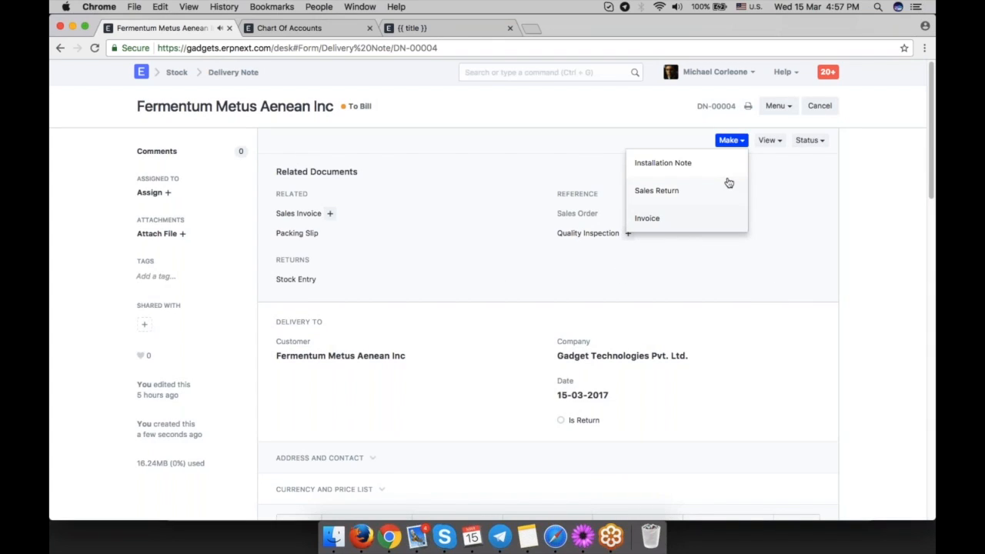
click(769, 140)
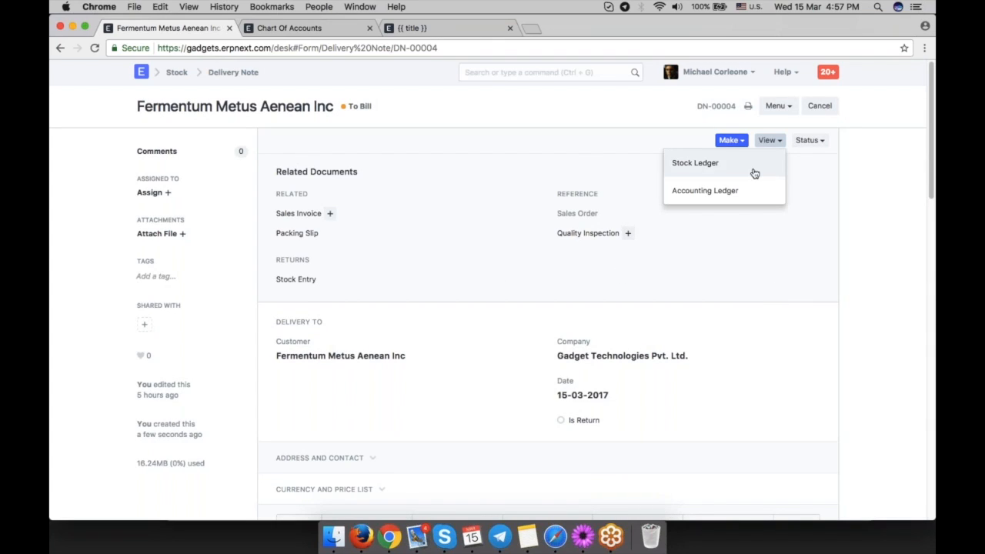
click(744, 199)
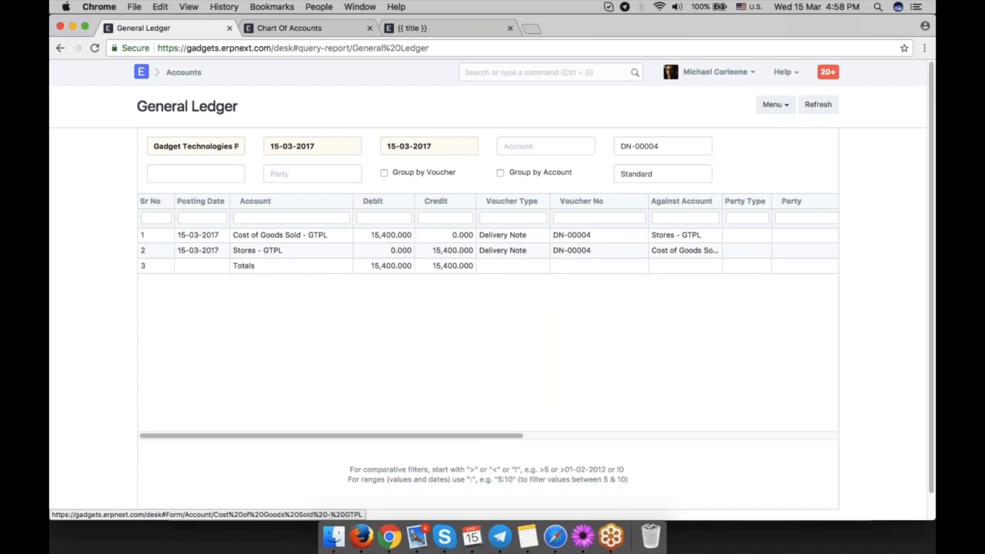
Locate the Cost of Goods Sold - GTPL account in the chart of accounts, then return to the ledger.
click(301, 29)
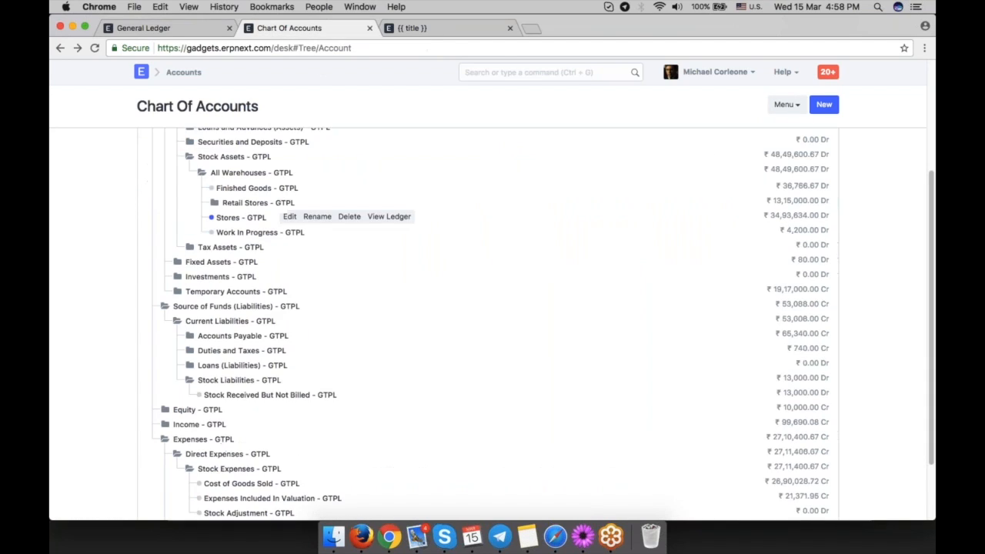
scroll(493, 323, down, 3)
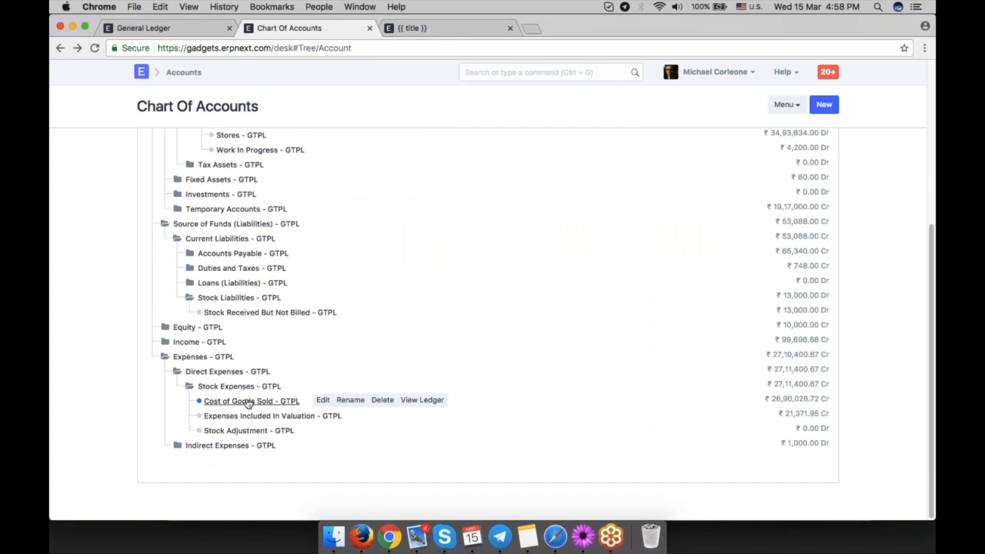
click(164, 31)
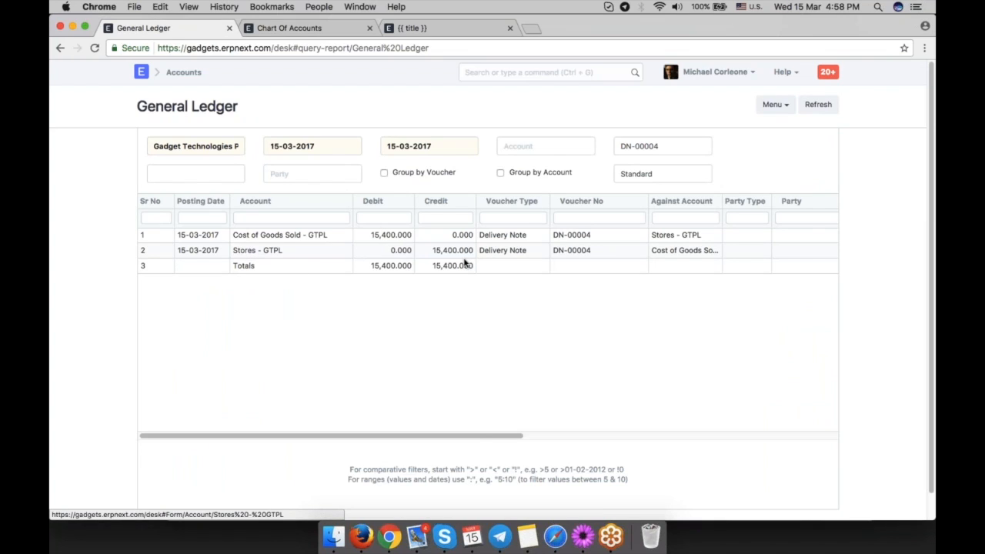
Locate the Stores - GTPL warehouse account in the chart of accounts and compare it with the ledger entries.
click(304, 29)
scroll(346, 276, up, 3)
scroll(346, 277, up, 2)
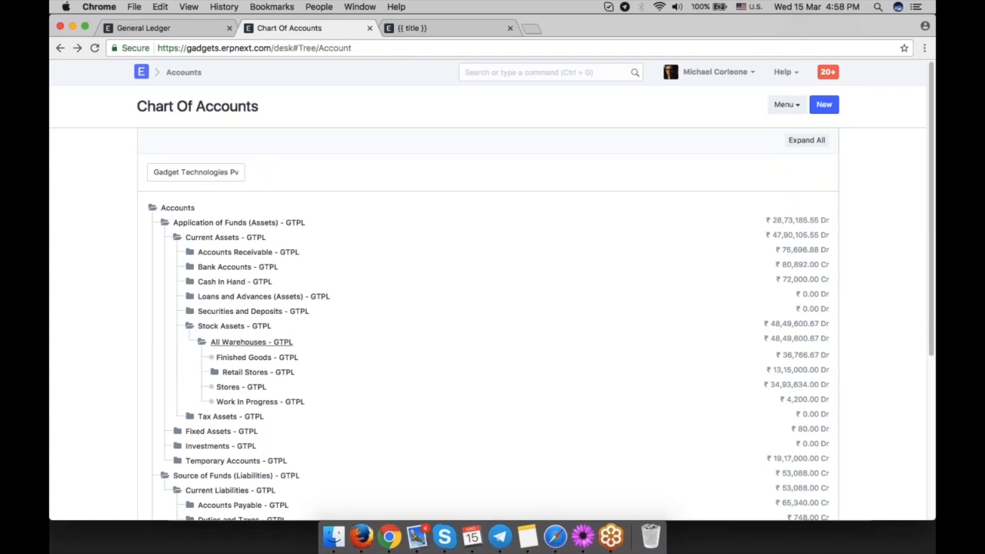
scroll(292, 374, down, 1)
click(235, 370)
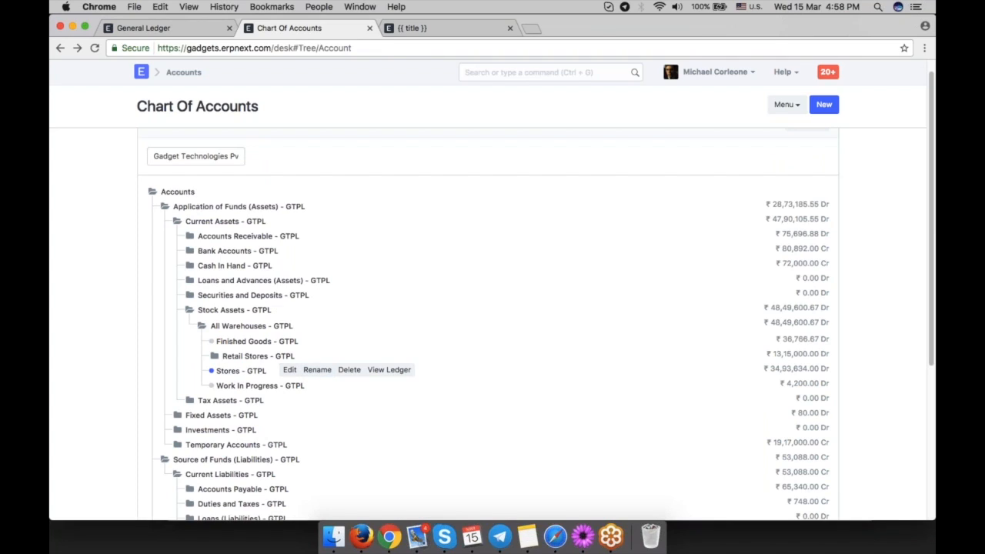
click(185, 28)
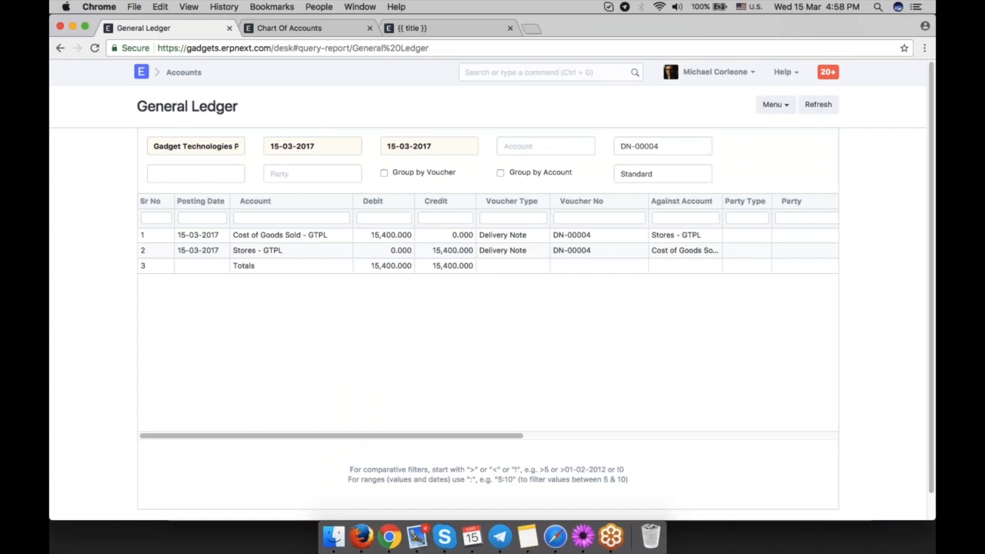
Create a sales invoice from the Motherboard delivery note and review its items and GST 18 - GTPL tax.
click(289, 27)
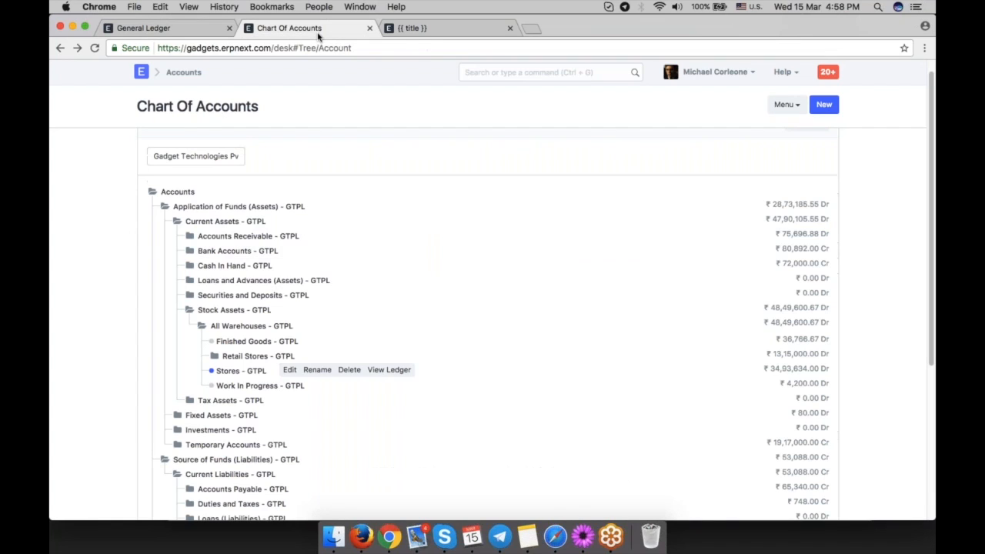
click(154, 33)
click(60, 48)
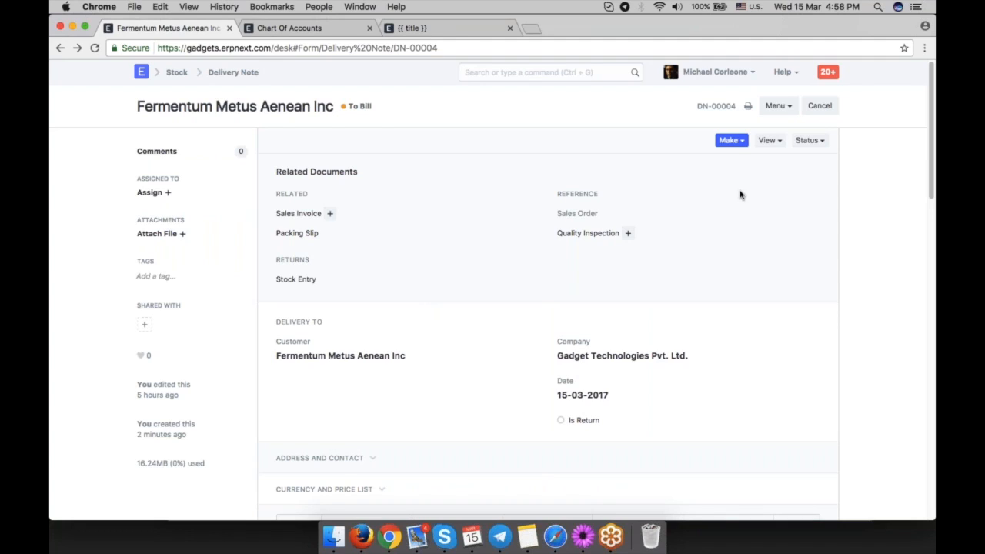
click(730, 140)
click(699, 218)
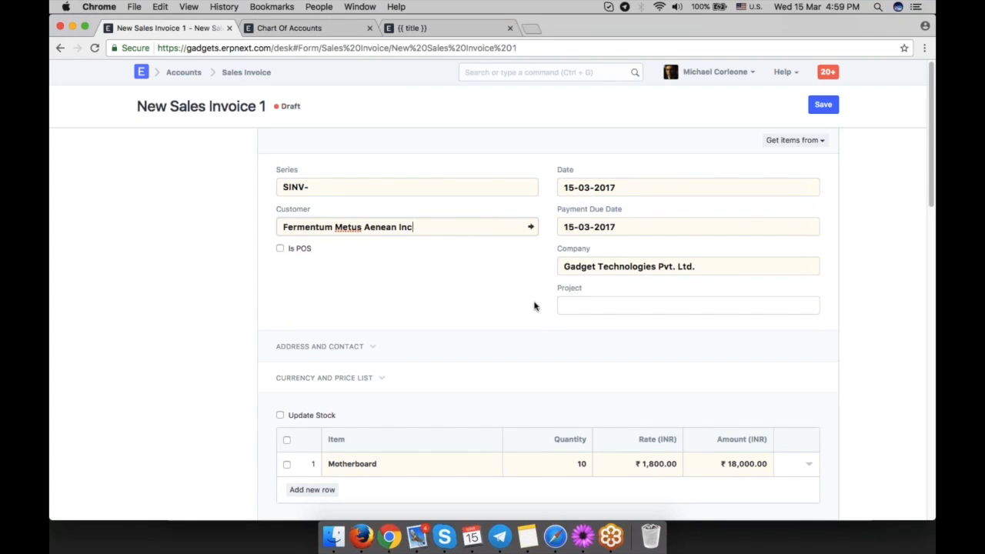
scroll(533, 306, down, 3)
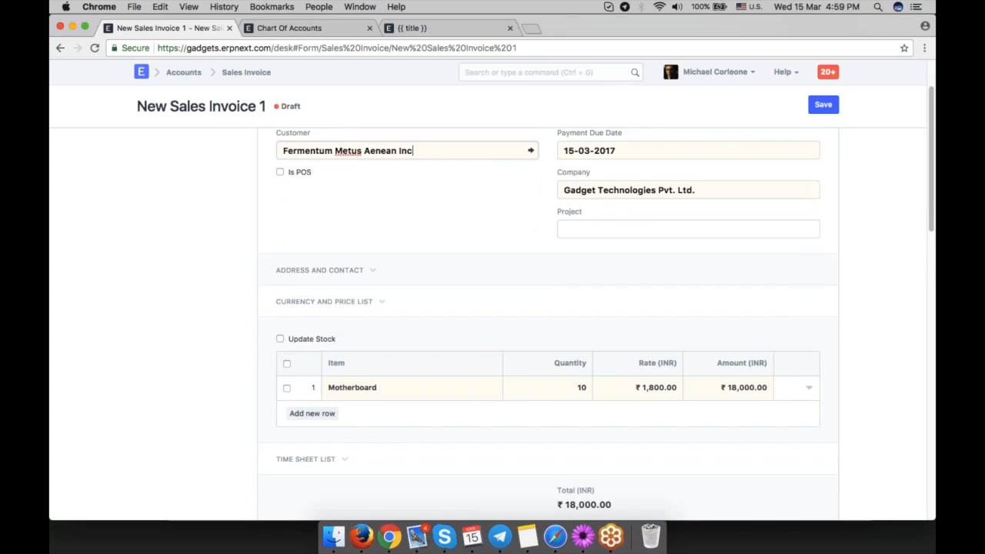
scroll(412, 265, down, 3)
scroll(536, 341, down, 3)
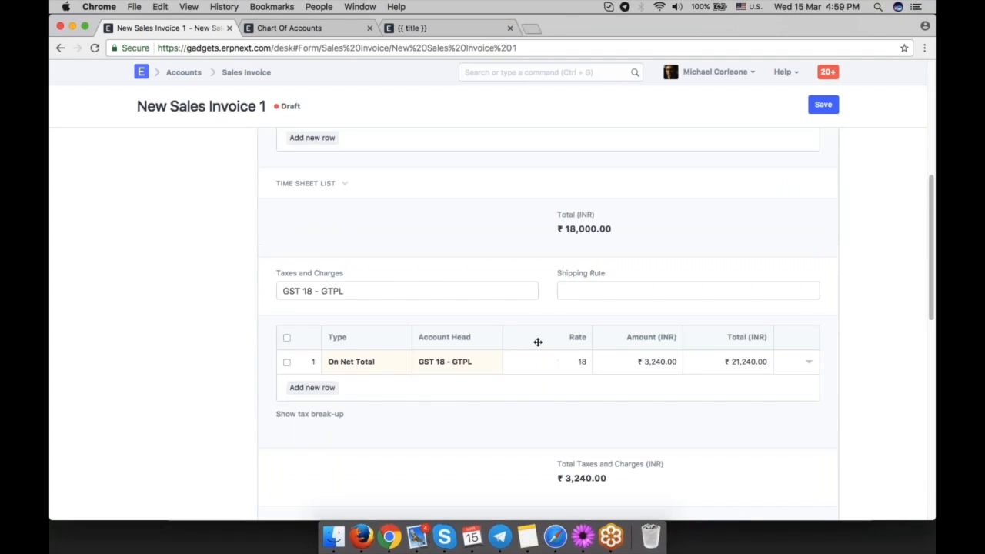
Save the sales invoice and submit it, confirming the submission.
key(ctrl+s)
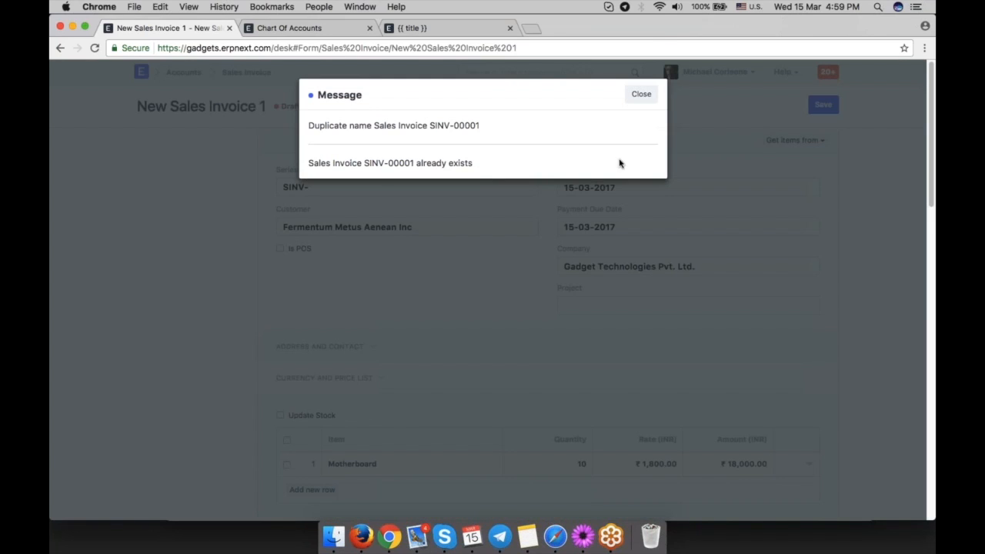
click(641, 83)
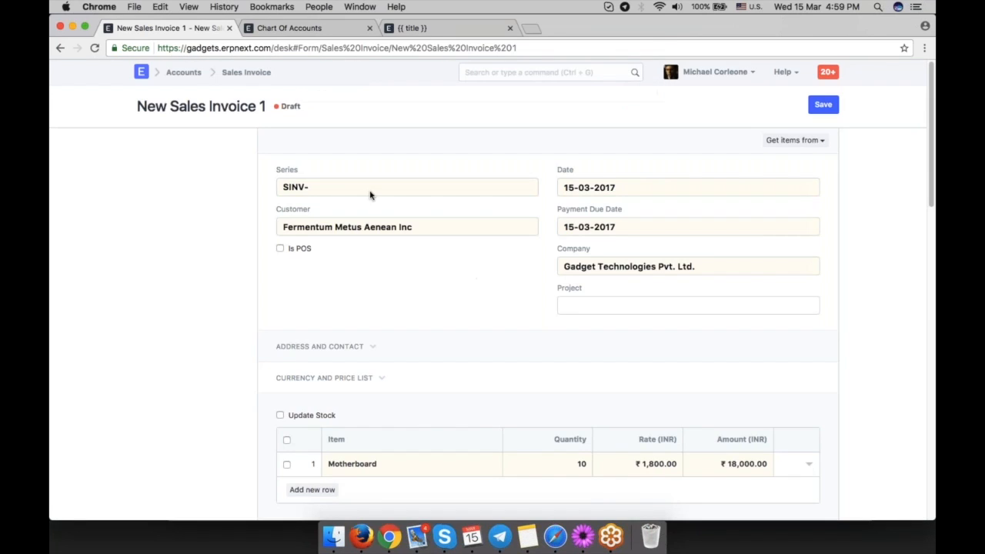
click(369, 193)
click(369, 200)
click(822, 105)
click(824, 108)
click(645, 94)
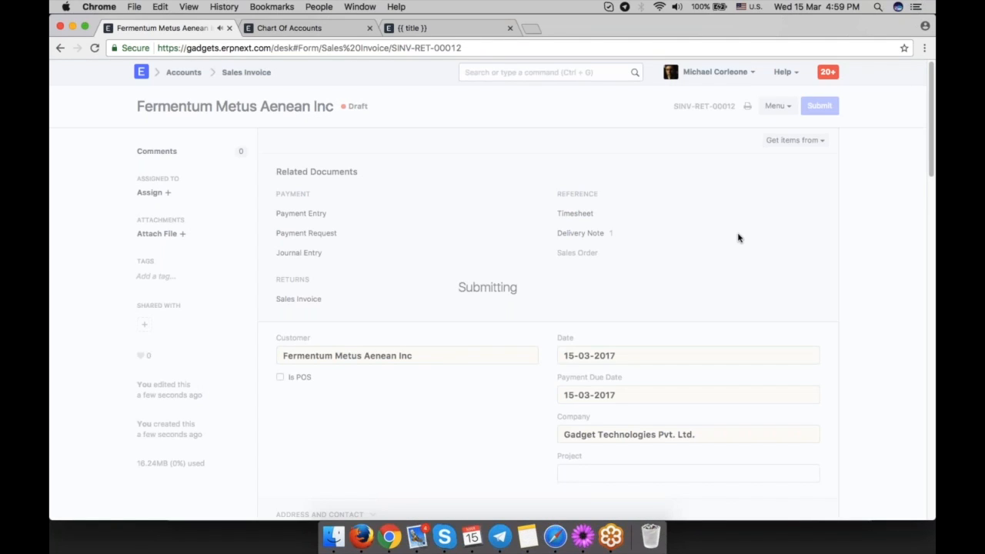
key(Escape)
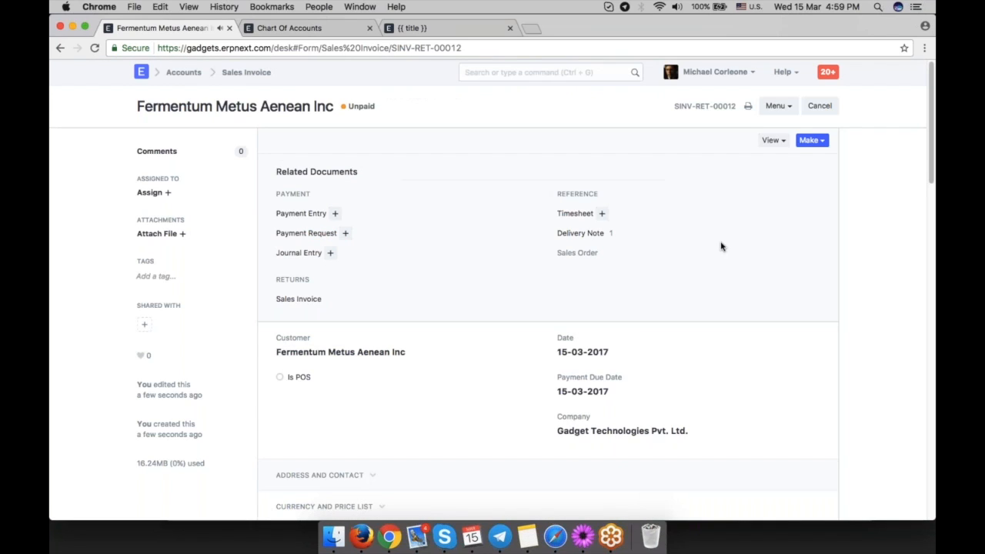
Open the accounting ledger generated by the submitted sales invoice.
click(771, 140)
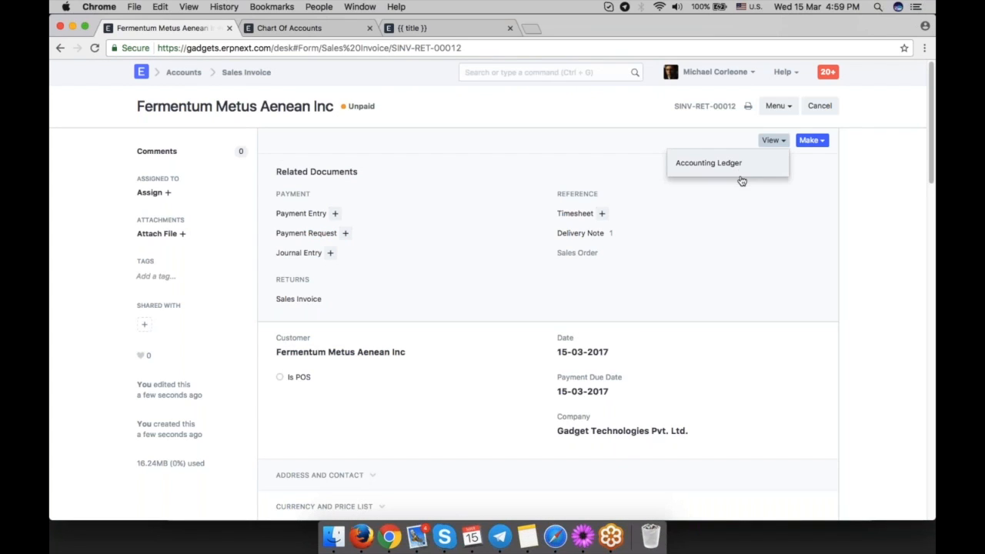
click(741, 167)
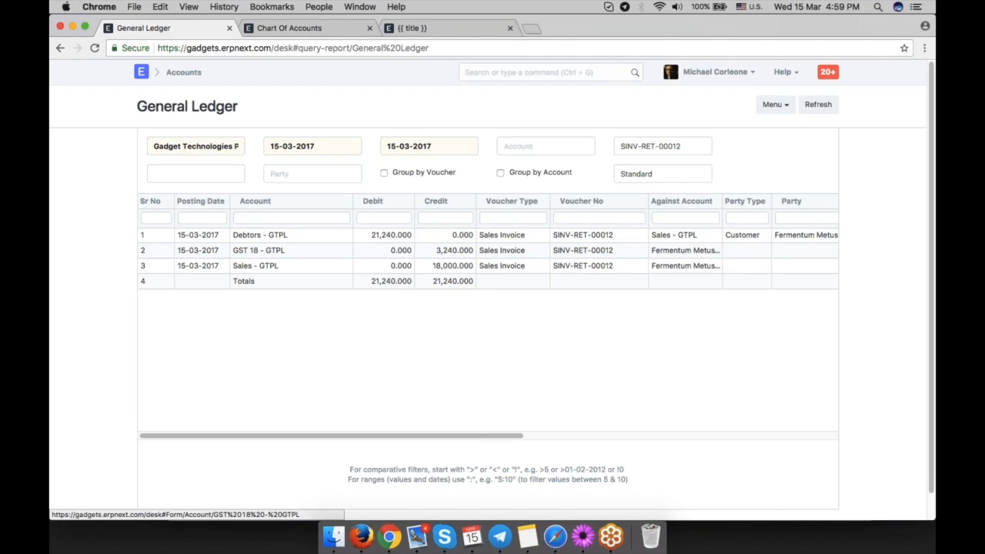
Locate the Debtors - GTPL account under Accounts Receivable in the chart of accounts, then return to the ledger.
key(ctrl+Tab)
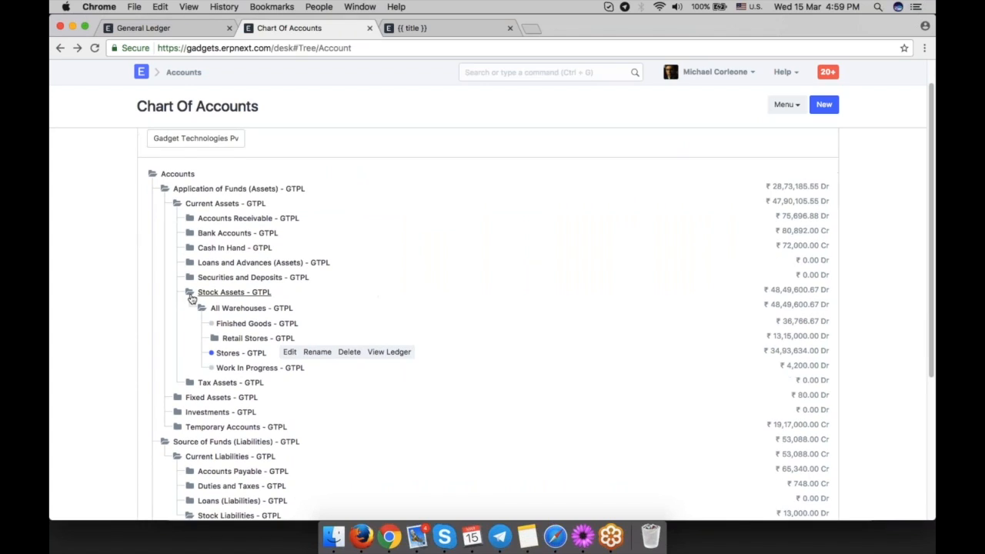
click(231, 292)
click(212, 219)
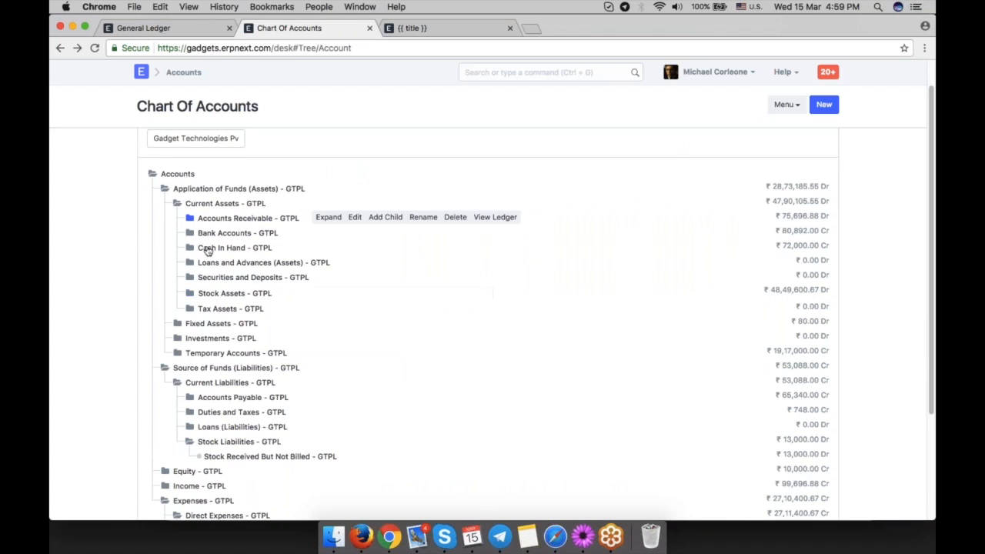
click(231, 234)
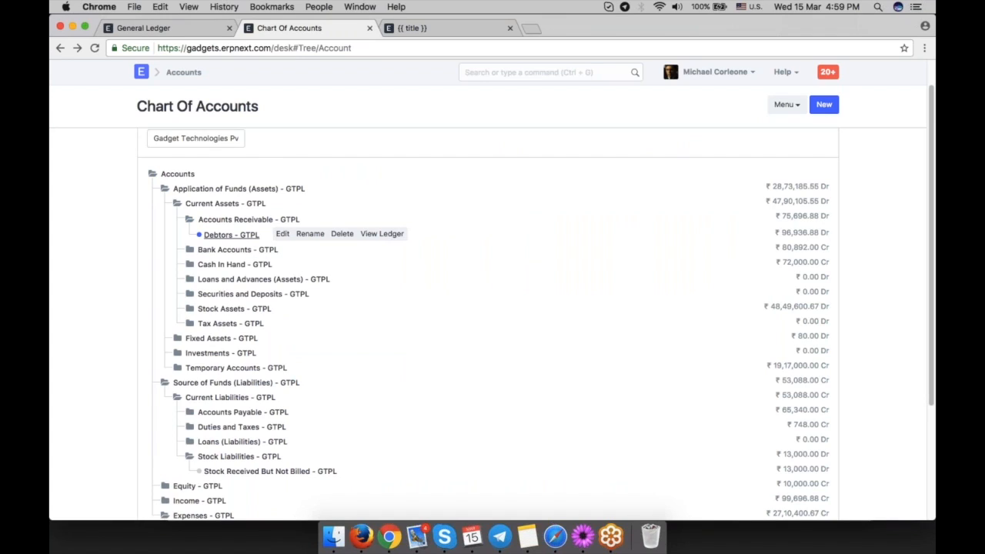
right_click(183, 33)
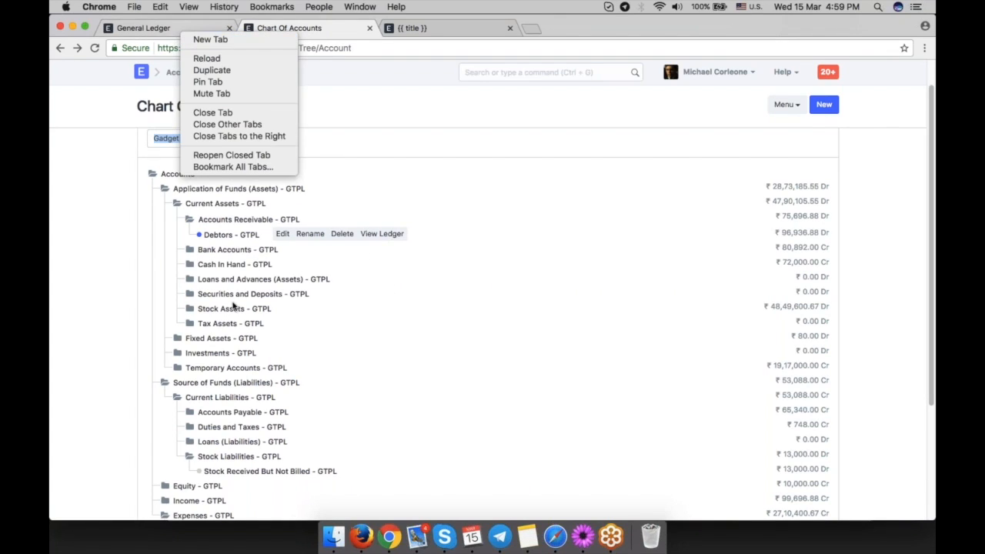
click(177, 28)
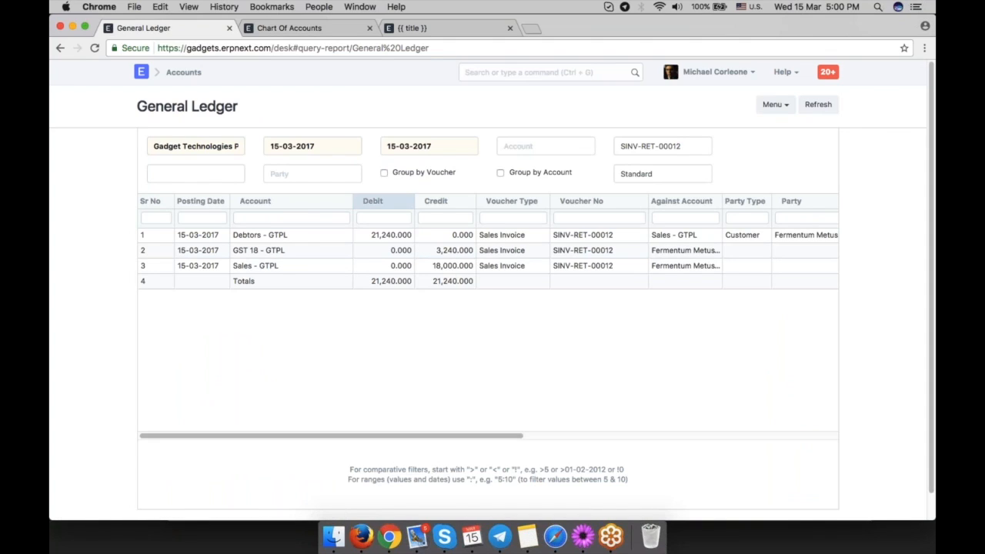
Locate the Sales - GTPL account under Income and Direct Income in the chart of accounts, then return to the ledger.
key(ctrl+Tab)
scroll(373, 275, down, 5)
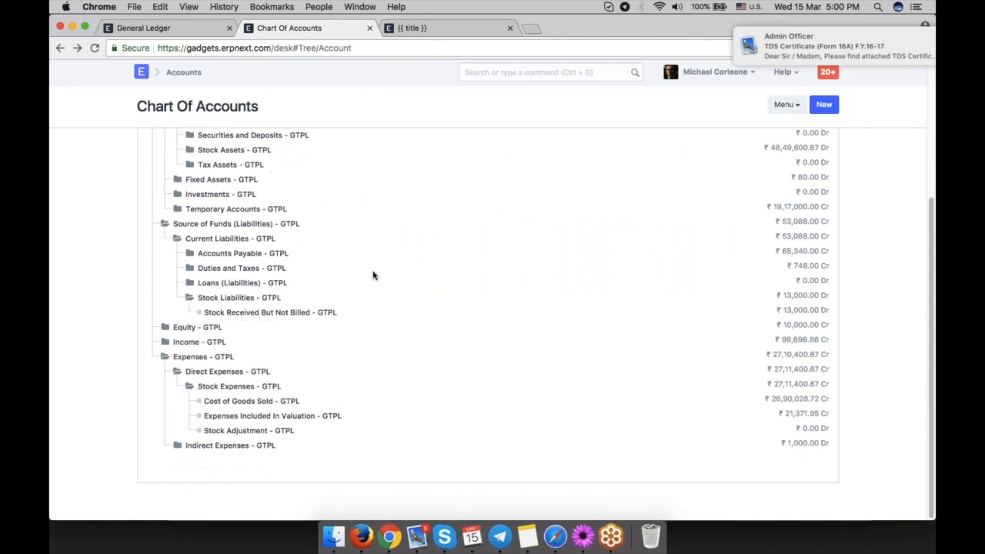
click(165, 345)
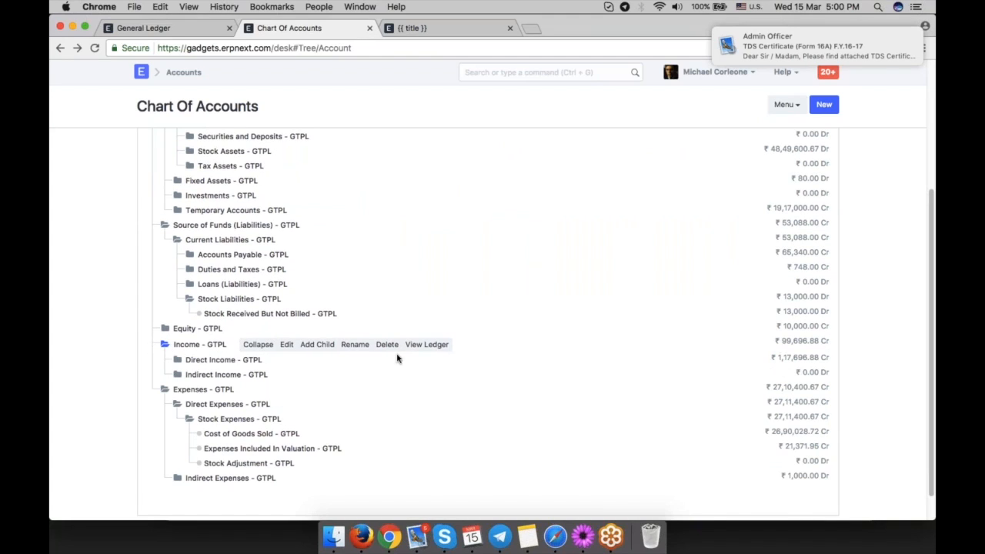
scroll(165, 345, down, 1)
click(223, 342)
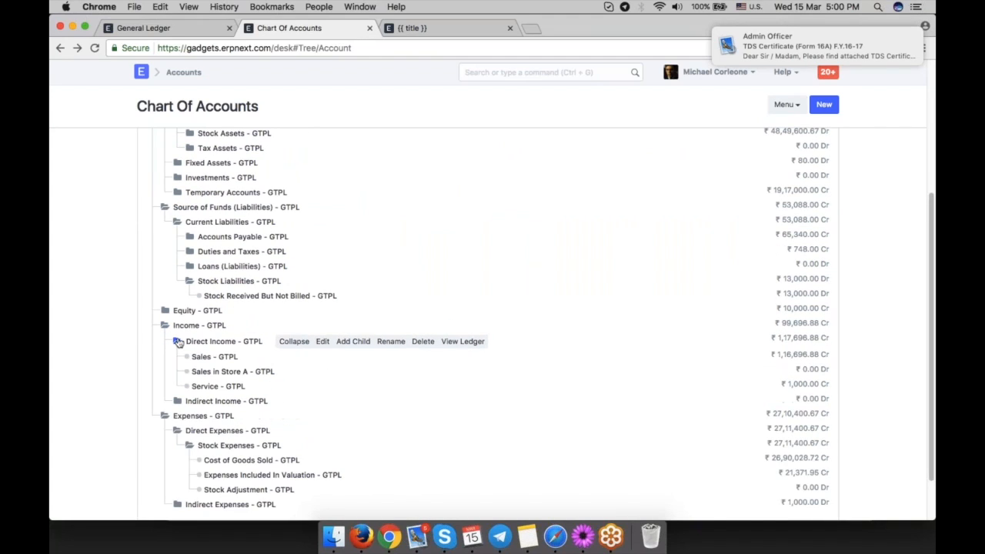
click(206, 356)
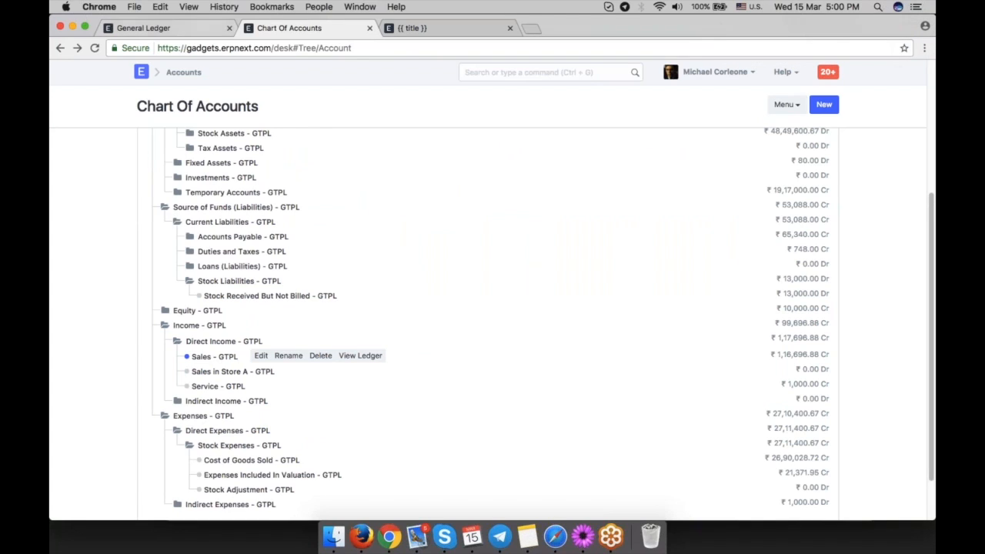
click(185, 29)
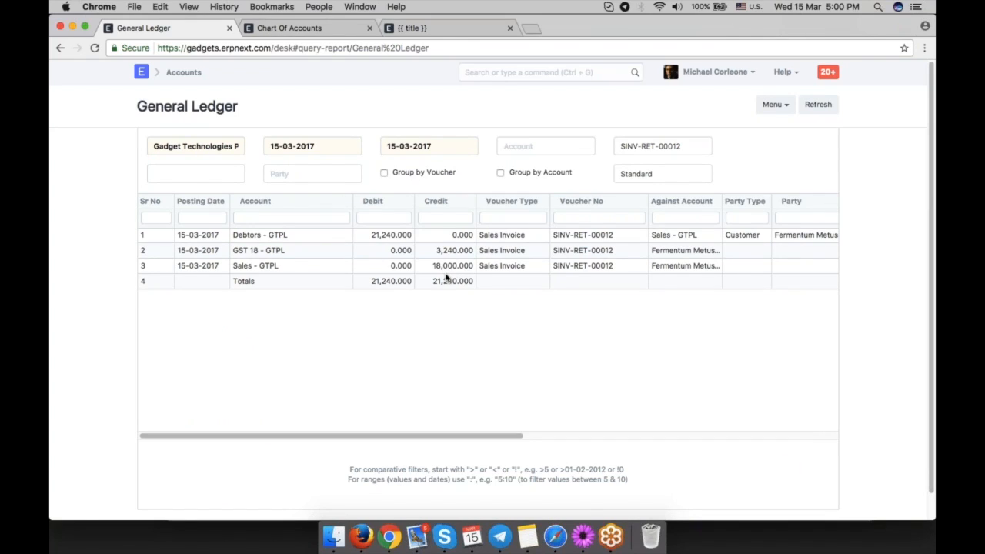
Inspect the Motherboard item row's accounting details on the sales invoice, checking its income account and cost center.
click(408, 267)
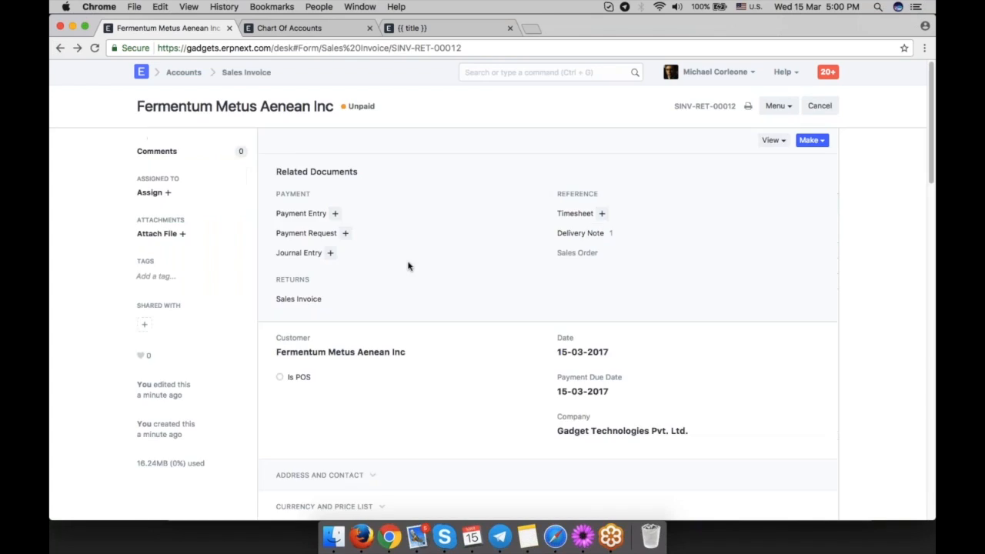
scroll(409, 267, down, 5)
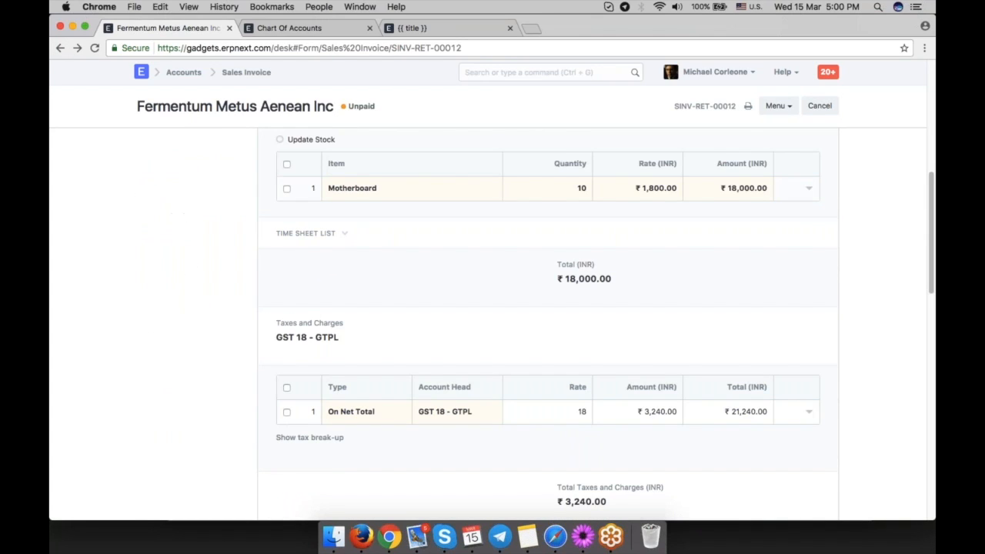
click(436, 189)
scroll(444, 328, down, 4)
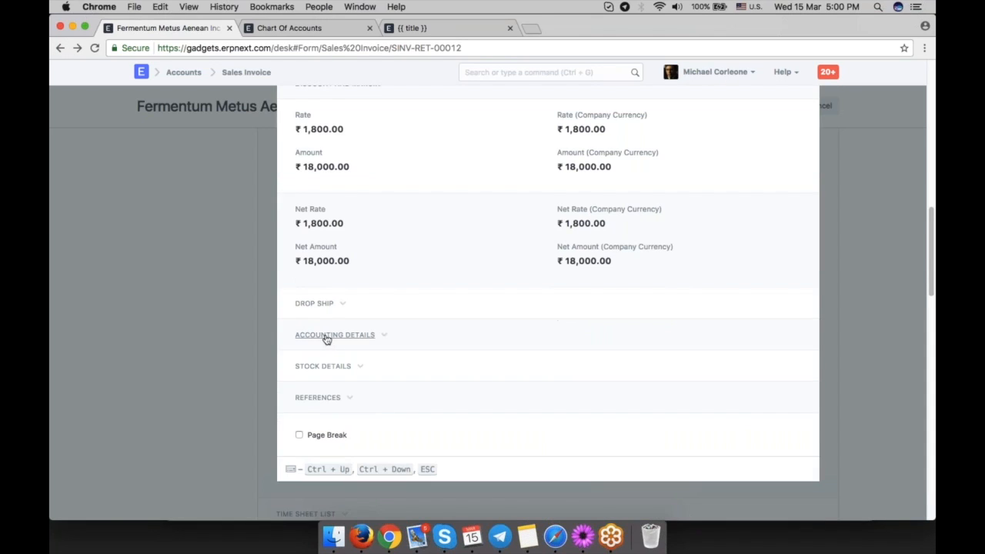
click(326, 336)
drag(374, 359, 296, 353)
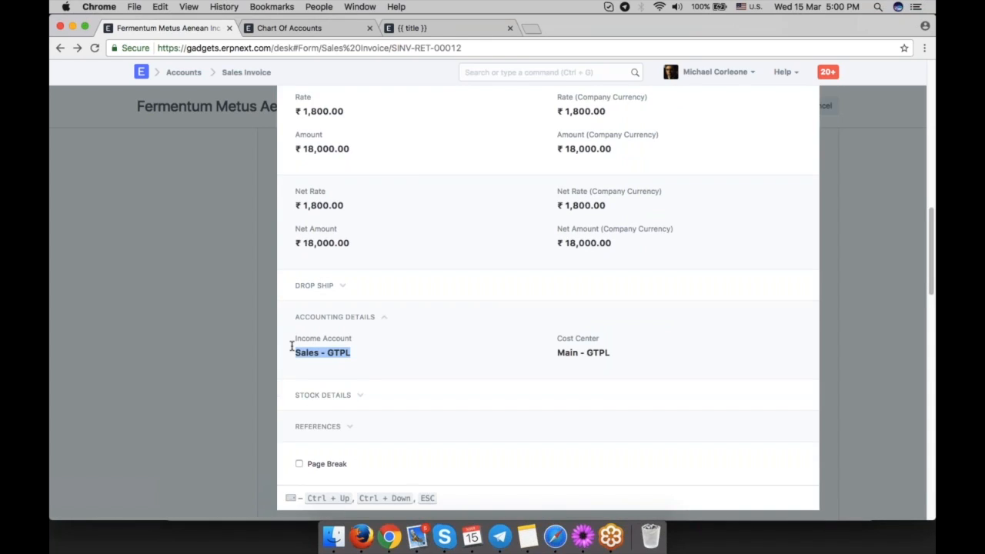
click(407, 356)
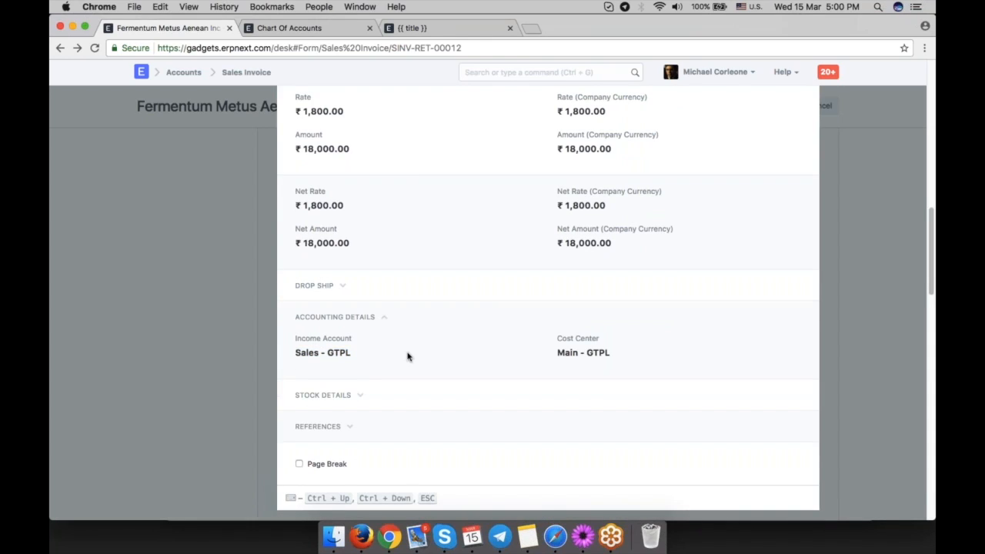
scroll(408, 356, up, 1)
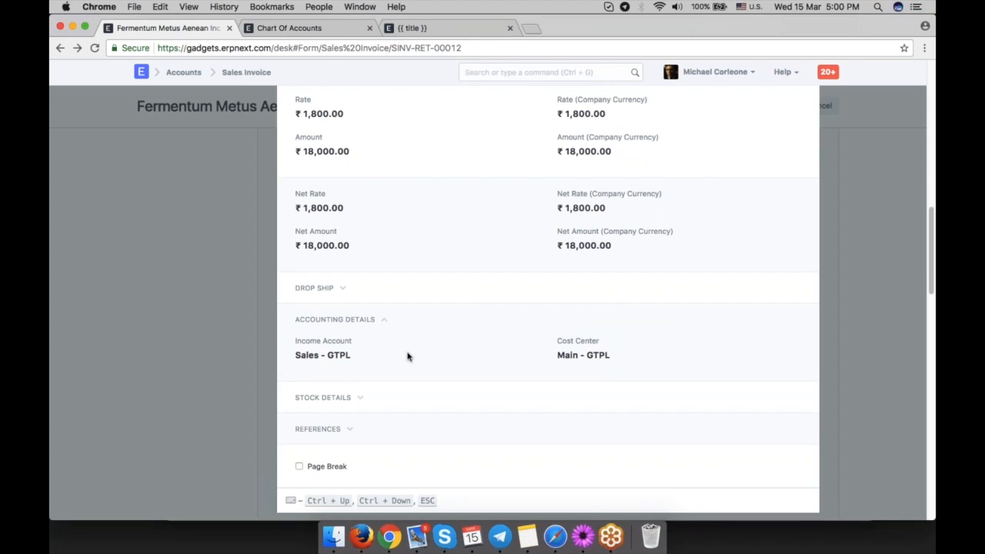
scroll(408, 356, up, 5)
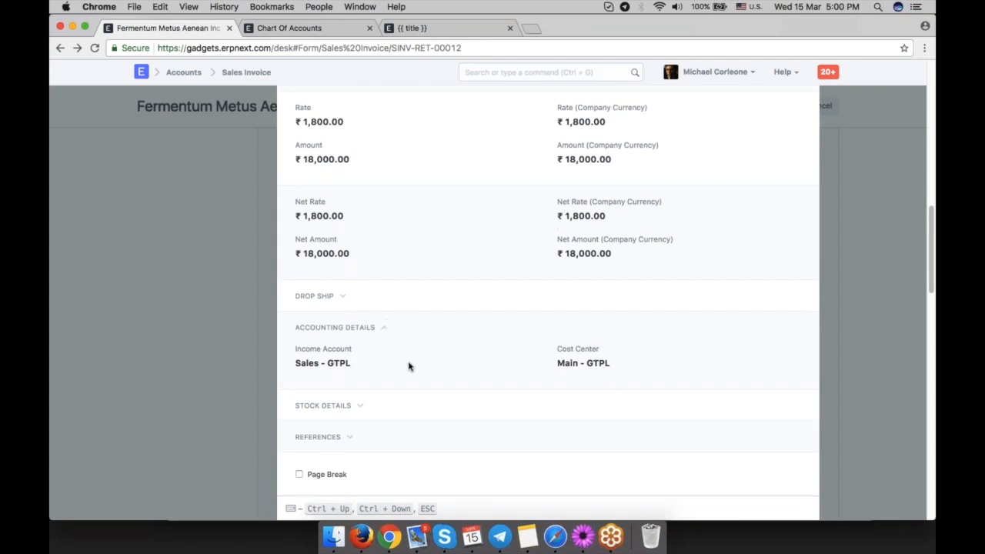
scroll(387, 326, up, 4)
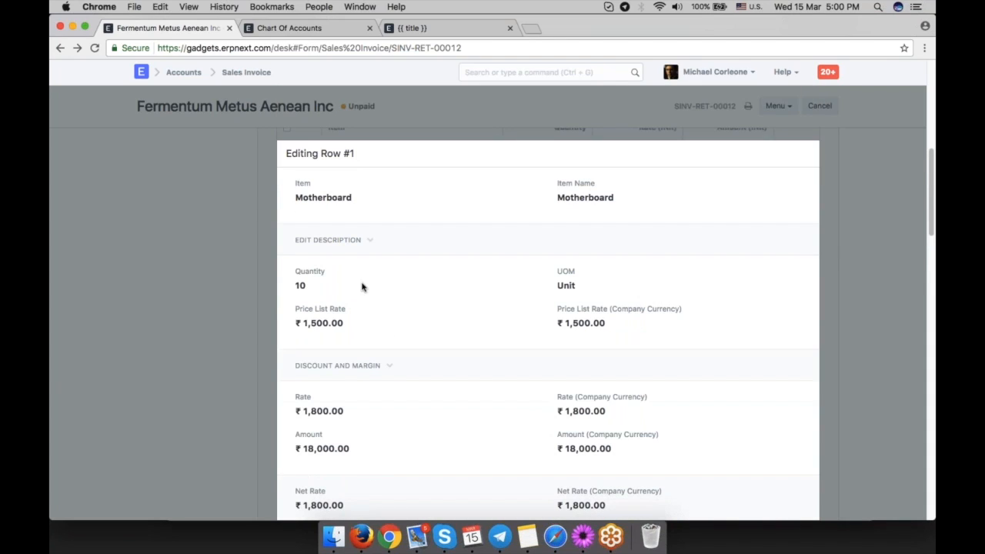
scroll(363, 285, down, 4)
scroll(347, 438, down, 2)
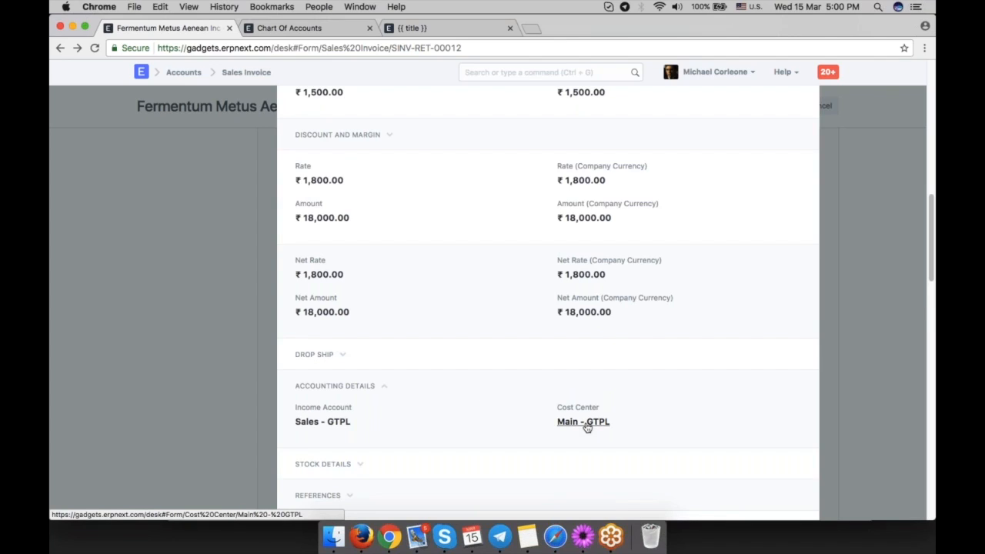
click(192, 324)
scroll(419, 330, up, 10)
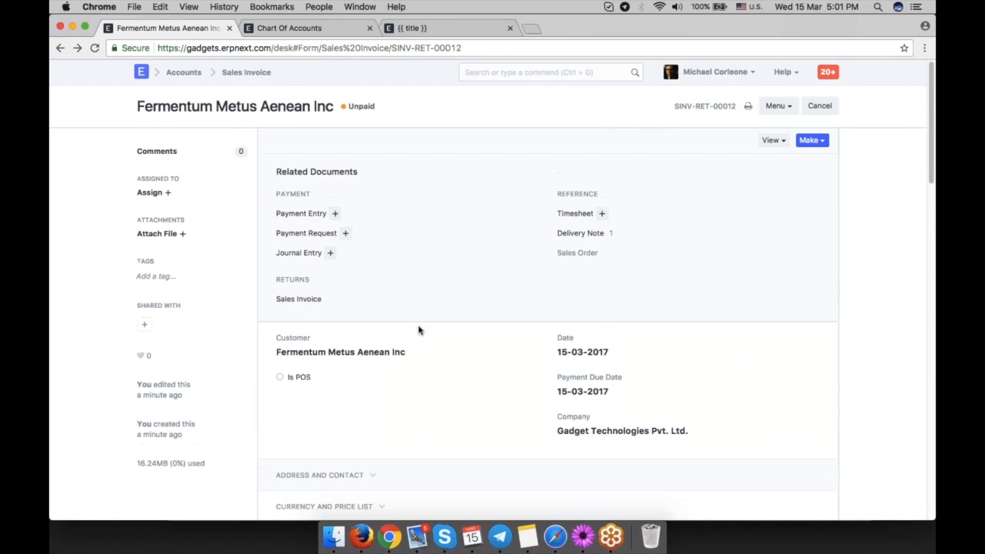
Open the Accounts Receivable report through the search bar, review its invoice list, and return to the sales invoice.
click(289, 28)
click(484, 72)
text(account re)
key(BackSpace)
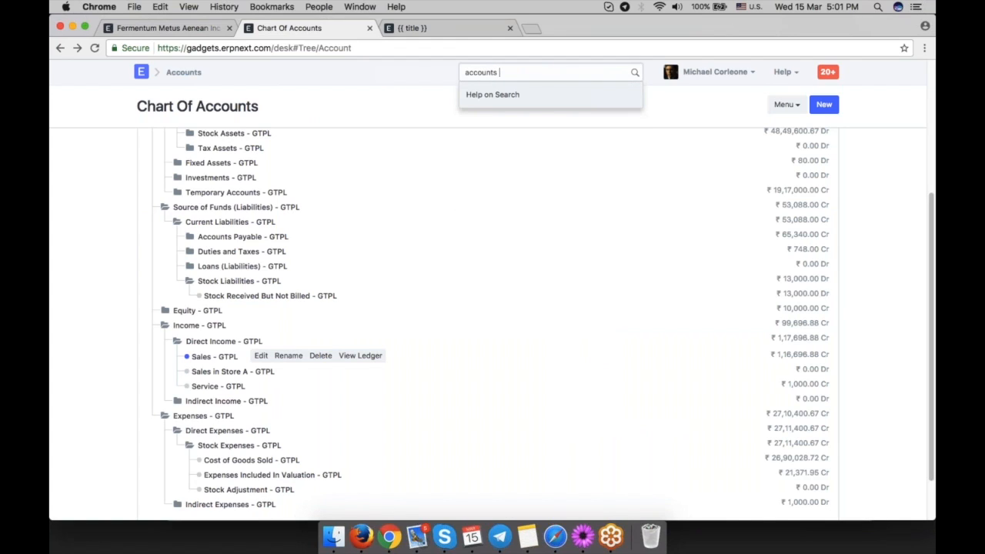
click(533, 102)
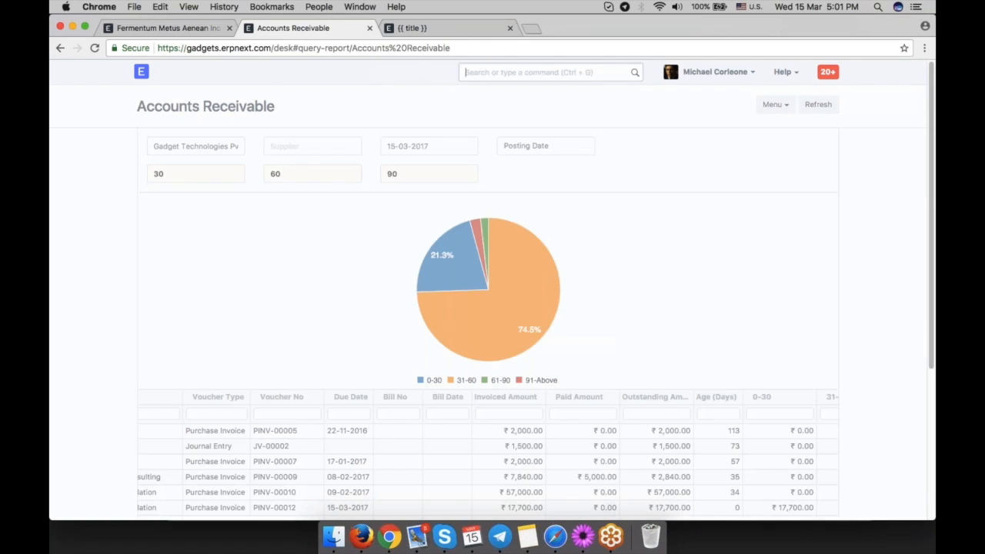
scroll(624, 300, down, 5)
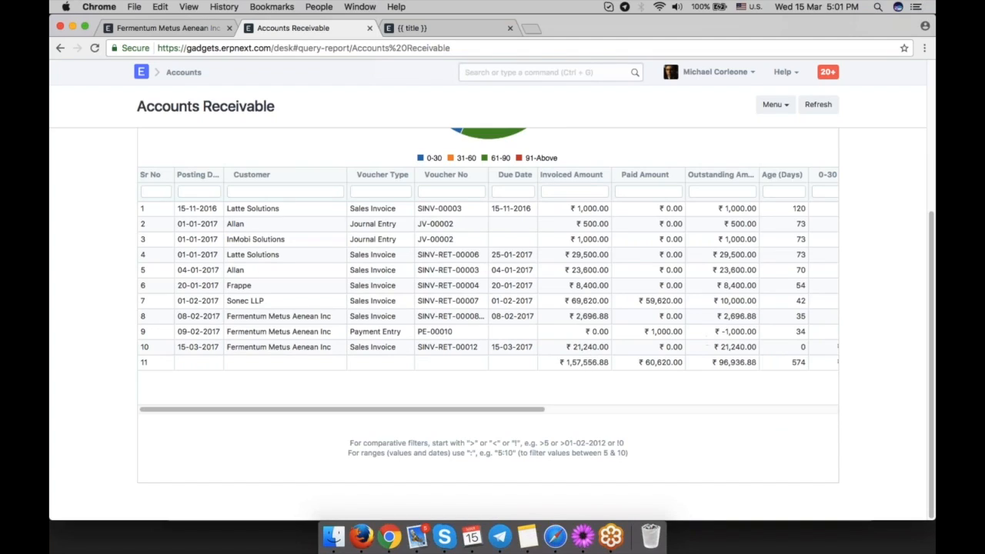
click(181, 31)
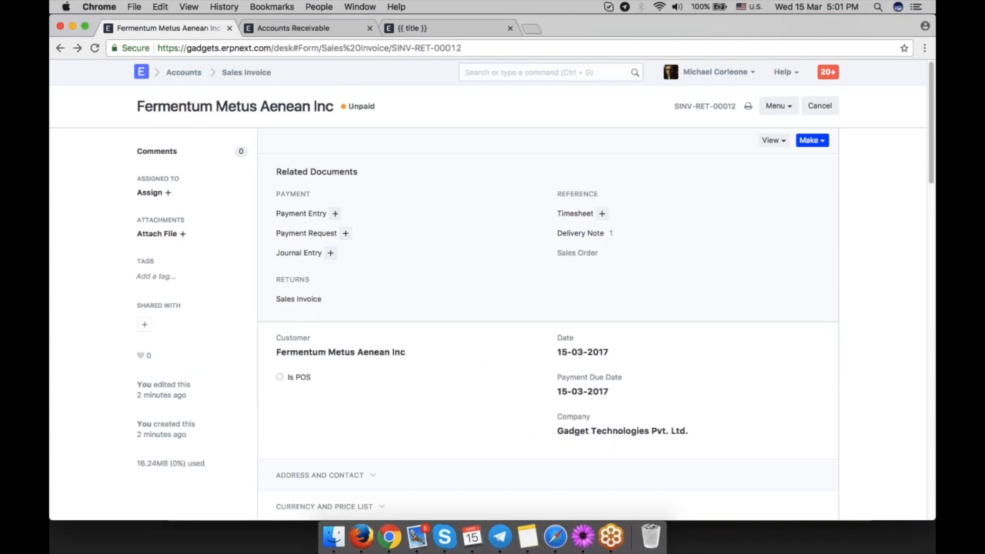
click(812, 140)
click(766, 194)
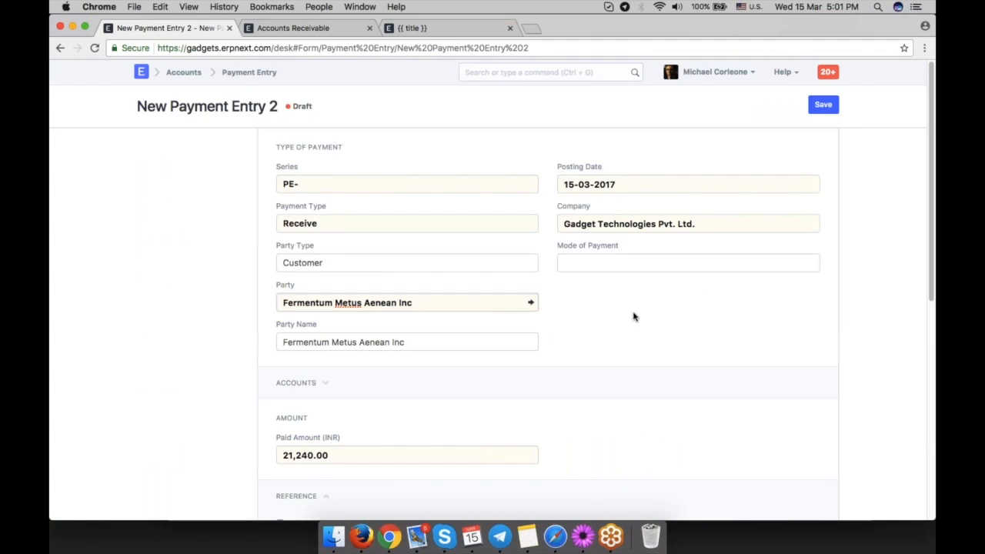
scroll(613, 301, down, 5)
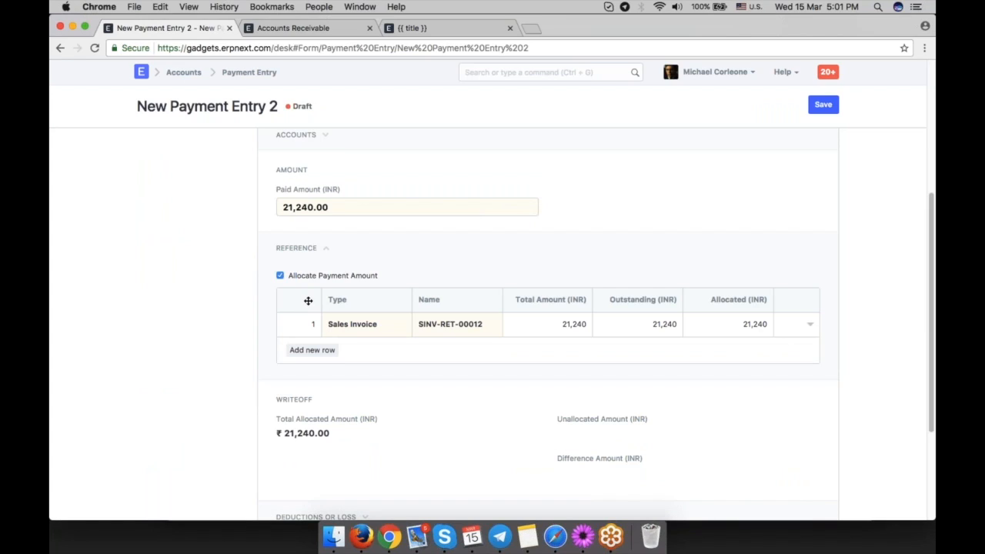
click(60, 48)
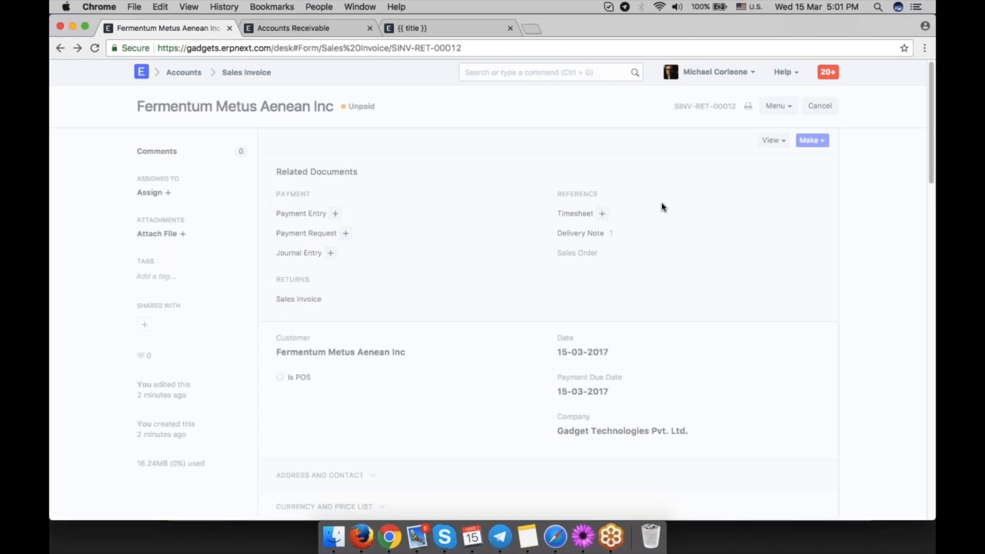
Make a payment entry from the sales invoice and review its reference allocation against SINV-RET-00012.
click(812, 140)
click(757, 194)
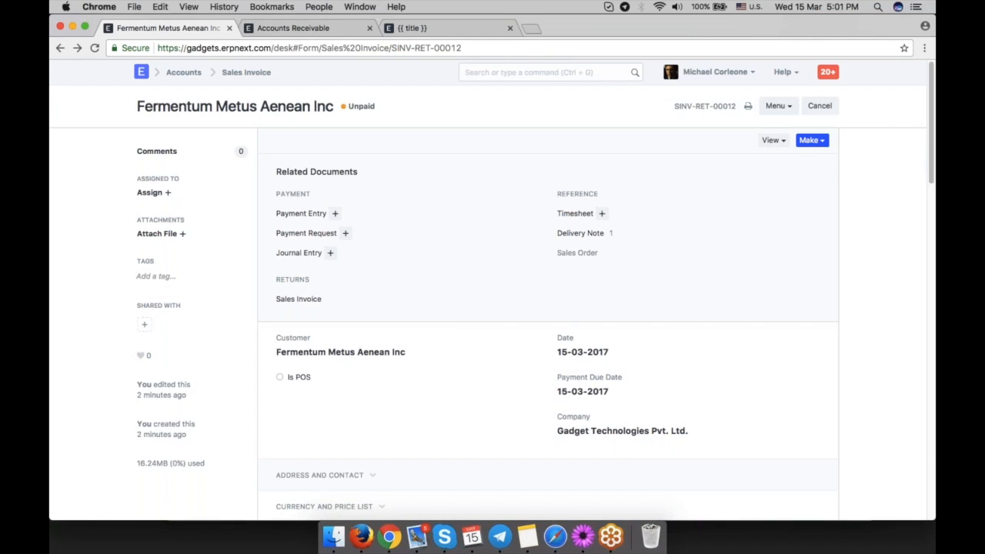
scroll(489, 321, up, 1)
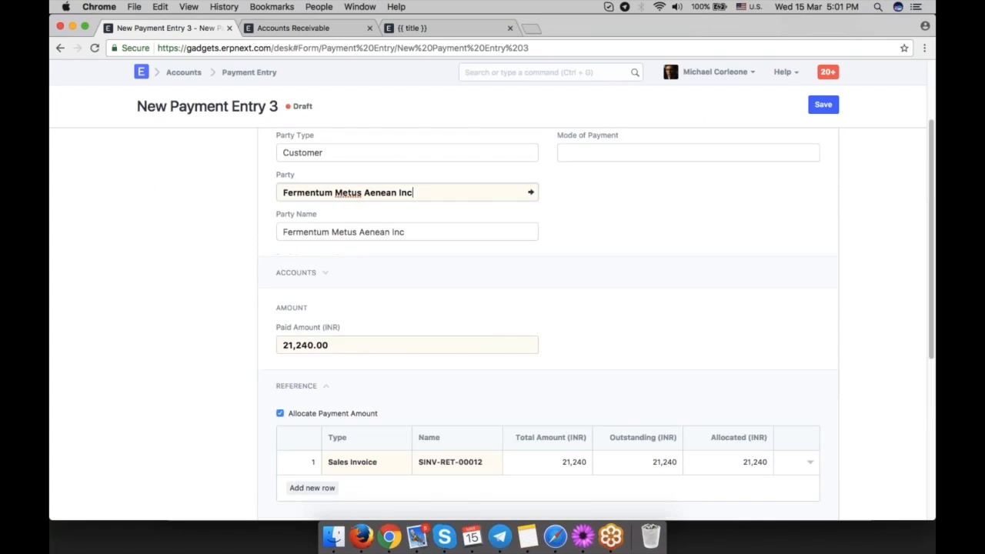
scroll(488, 322, down, 2)
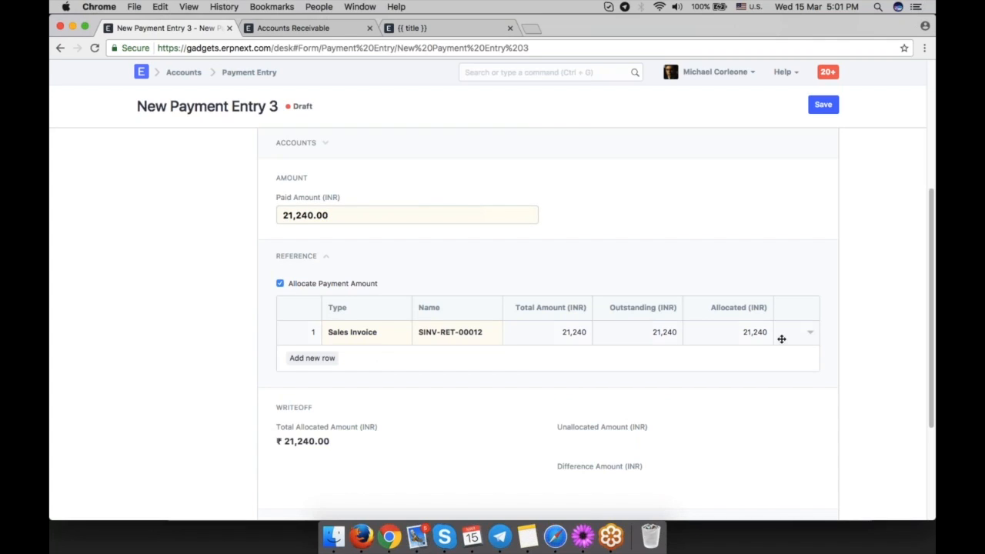
scroll(354, 305, down, 1)
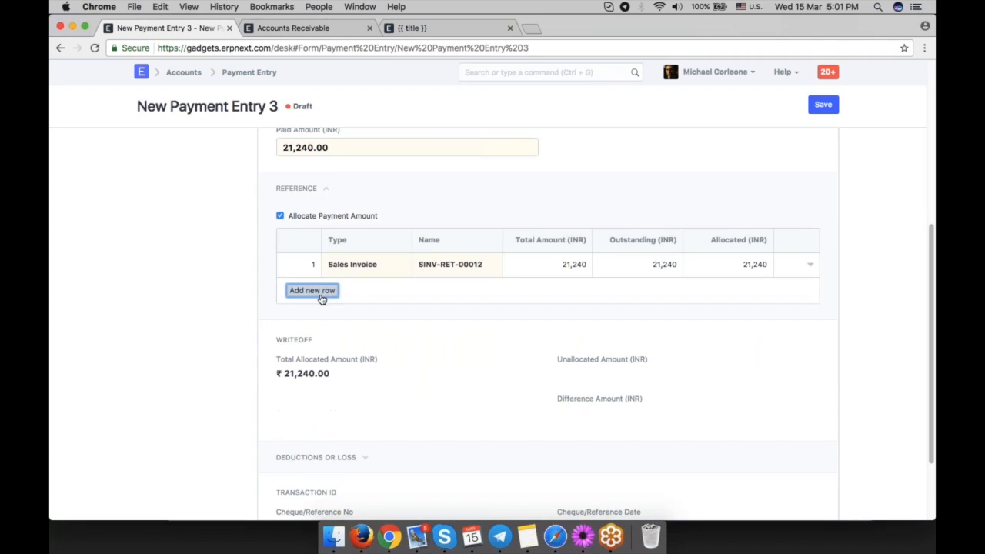
Add a second Sales Invoice reference row to the payment's allocation table, then delete that row.
click(311, 289)
click(365, 289)
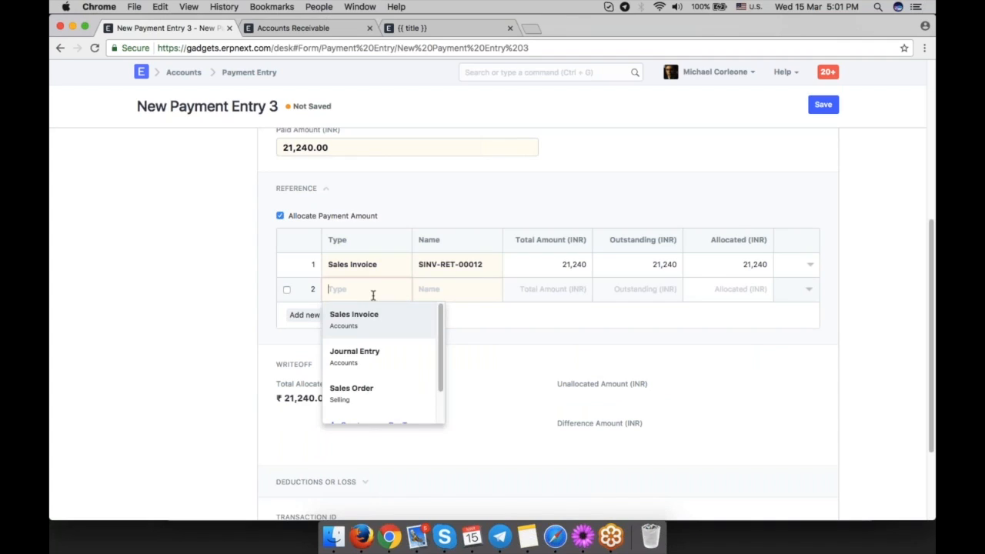
click(382, 322)
click(453, 287)
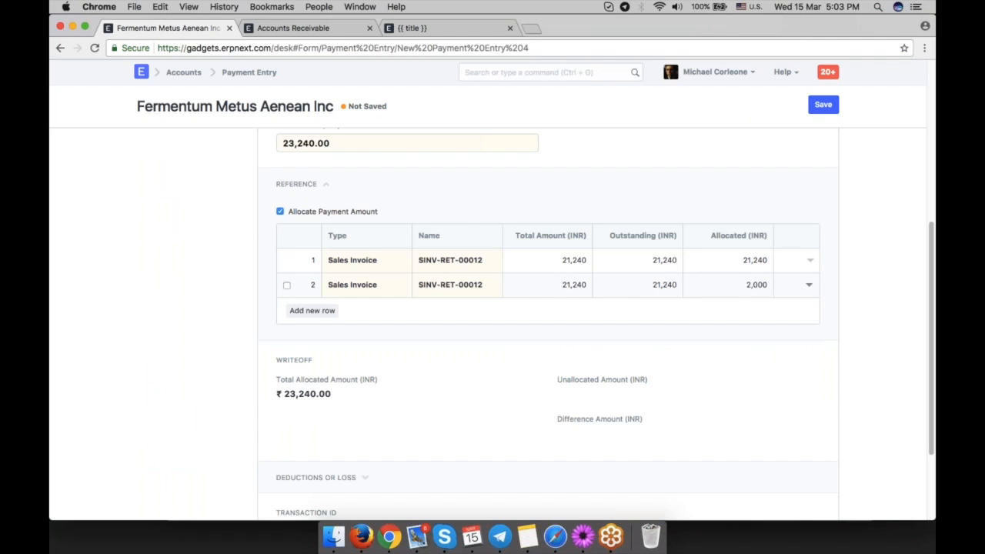
click(808, 285)
click(668, 285)
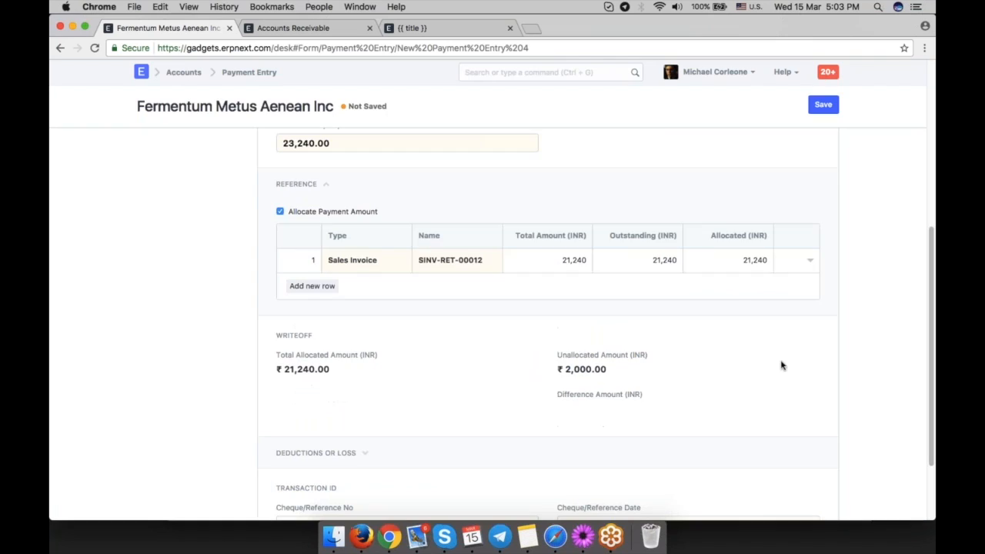
Save and submit the payment entry.
scroll(809, 371, up, 2)
scroll(809, 371, up, 2)
click(823, 105)
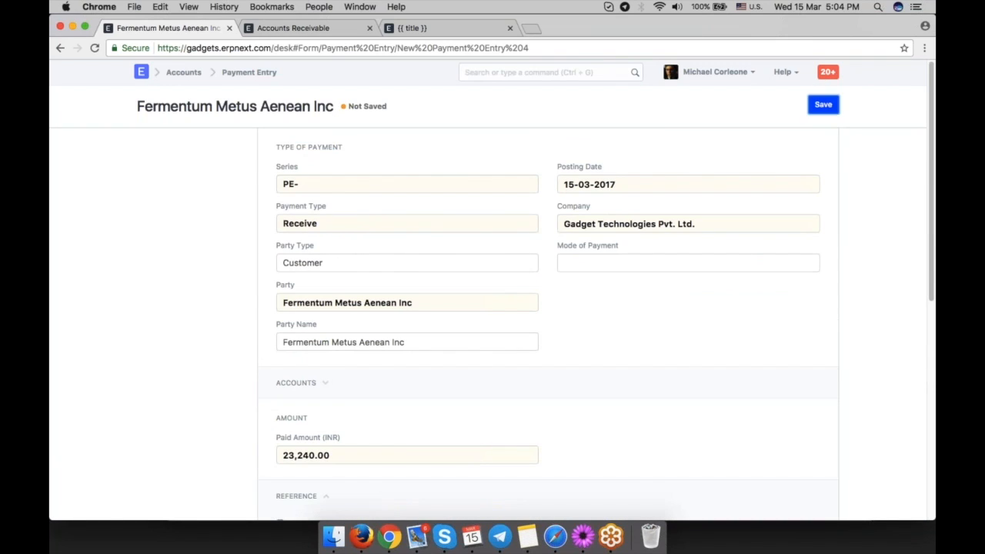
click(819, 106)
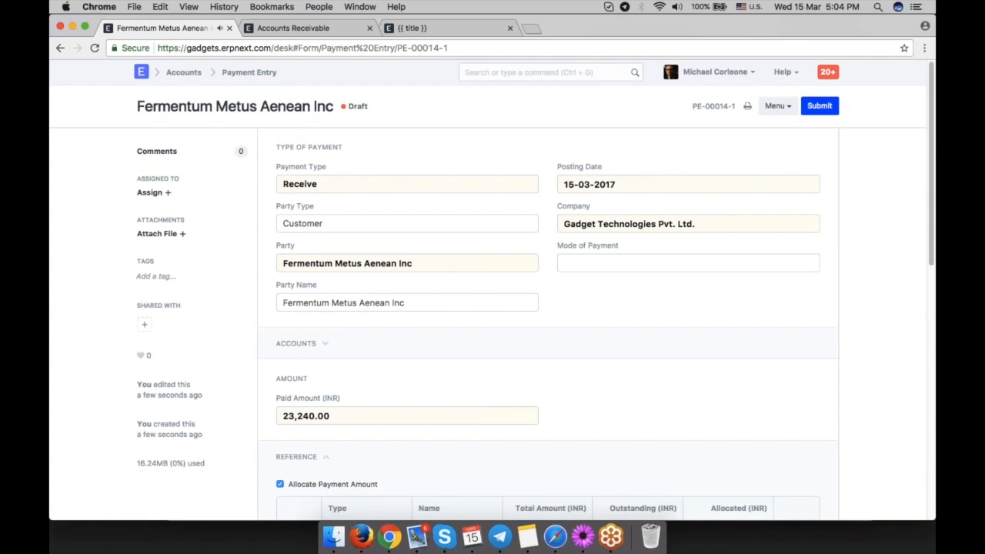
key(Return)
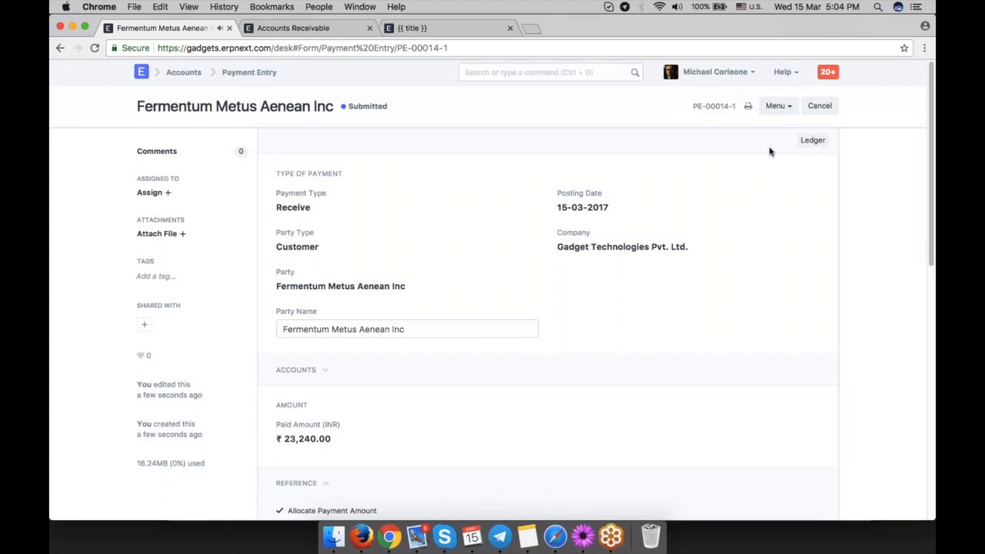
Review the payment entry's general ledger postings and its paid, allocated and unallocated amounts.
click(812, 140)
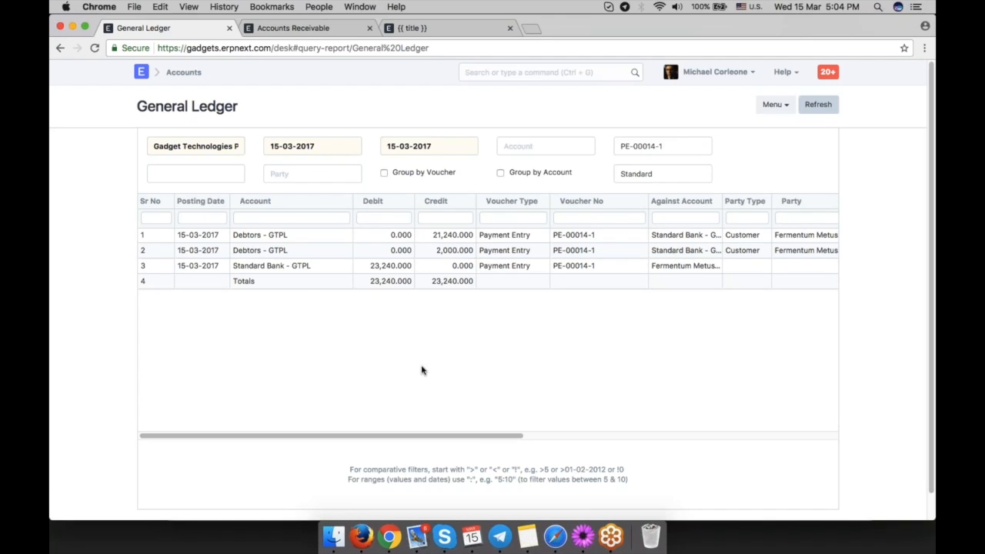
click(60, 48)
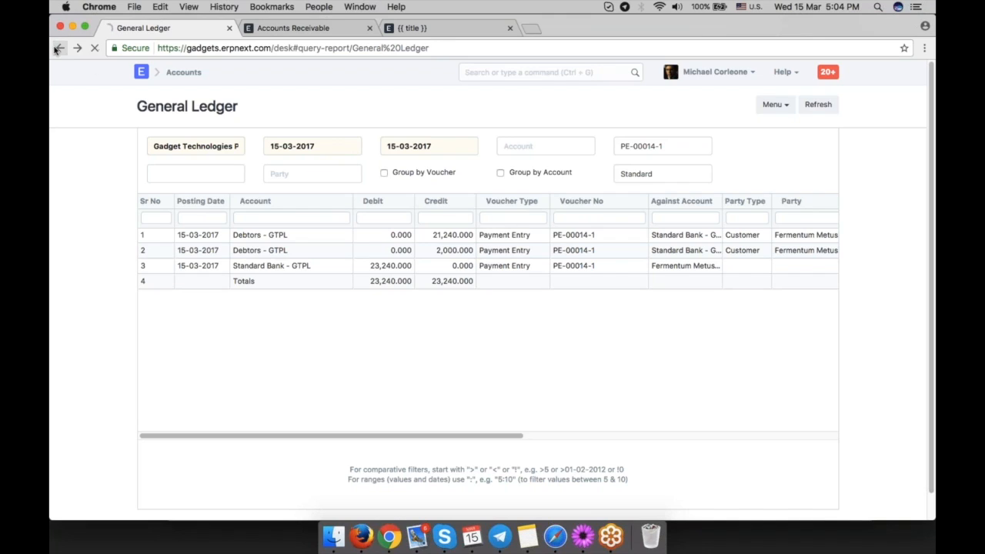
scroll(819, 347, down, 5)
drag(624, 389, 556, 372)
click(632, 395)
drag(631, 396, 565, 384)
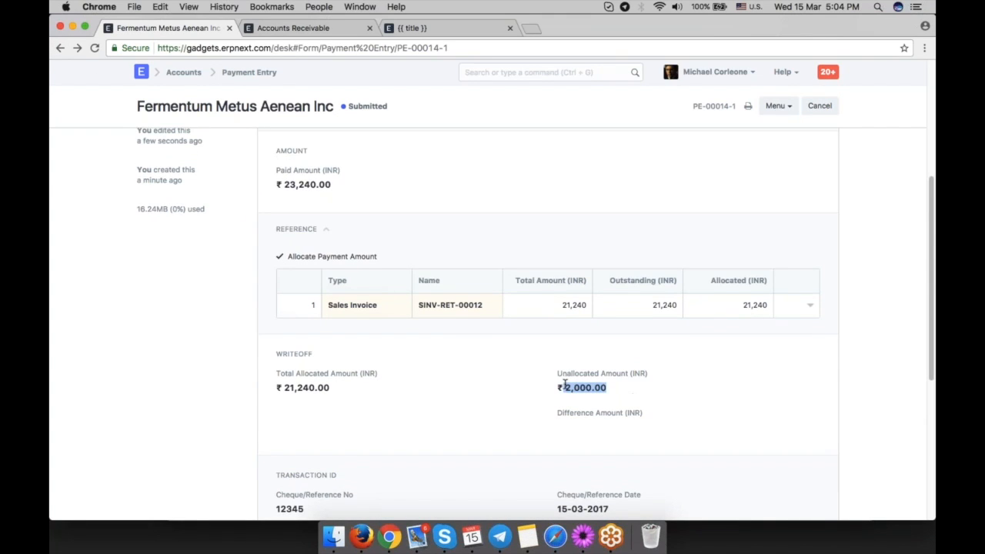
click(611, 389)
drag(332, 184, 275, 184)
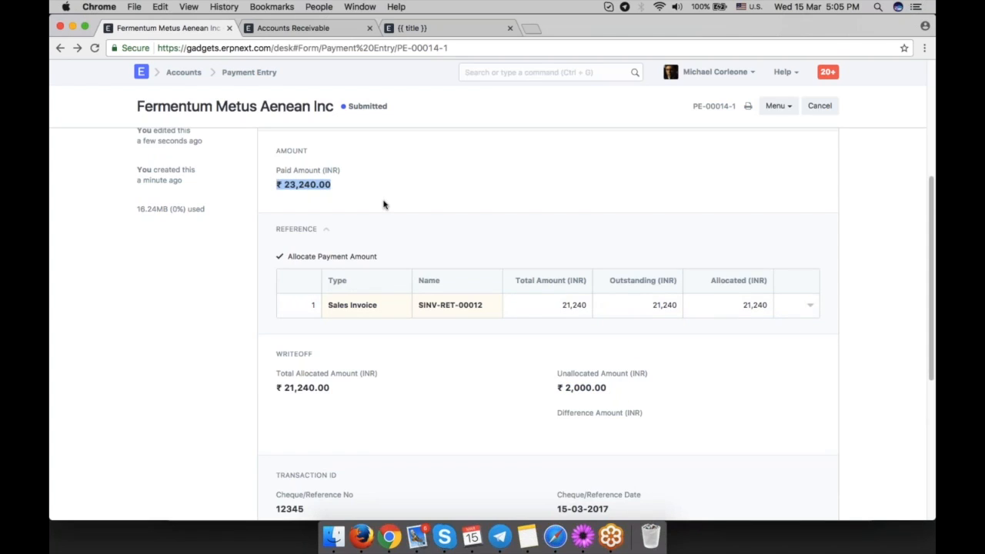
click(355, 212)
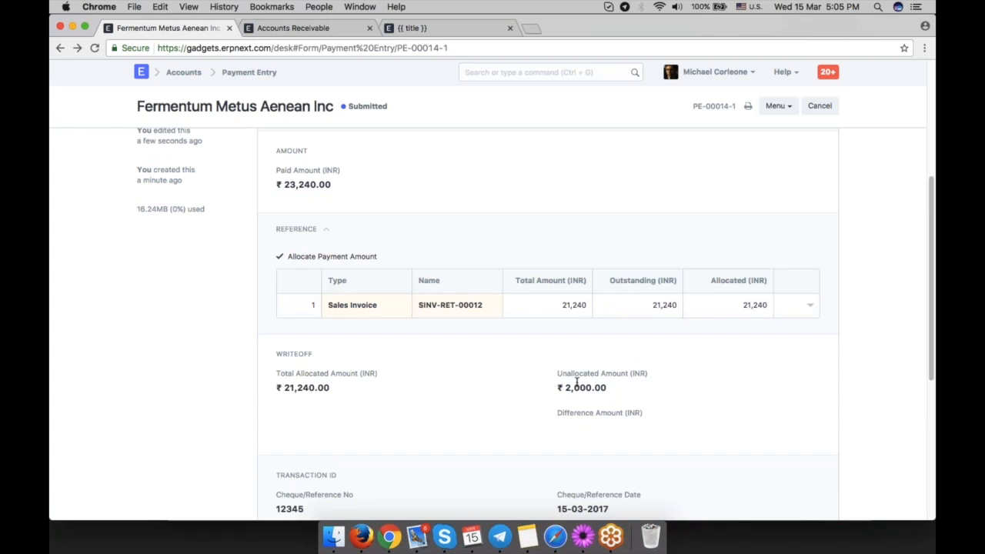
scroll(576, 380, up, 5)
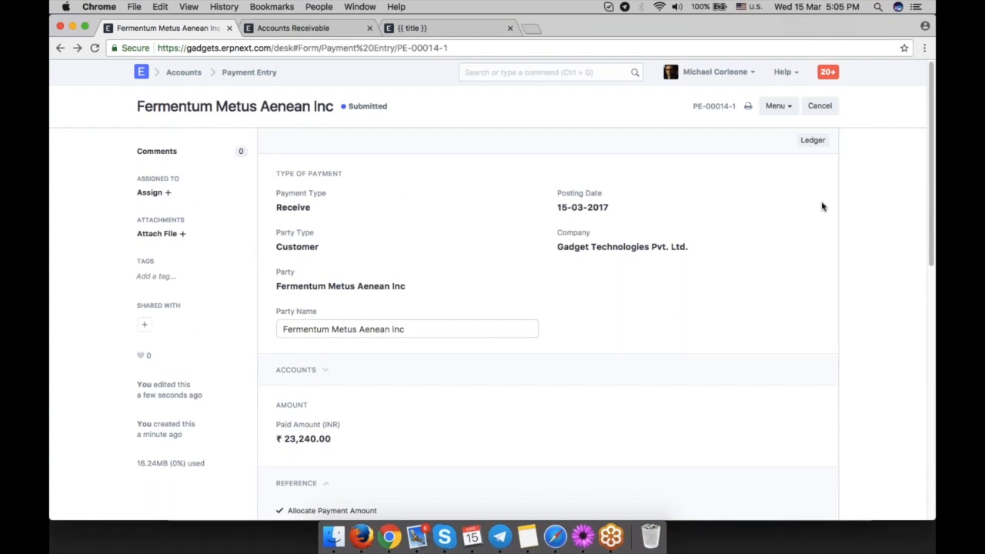
click(813, 140)
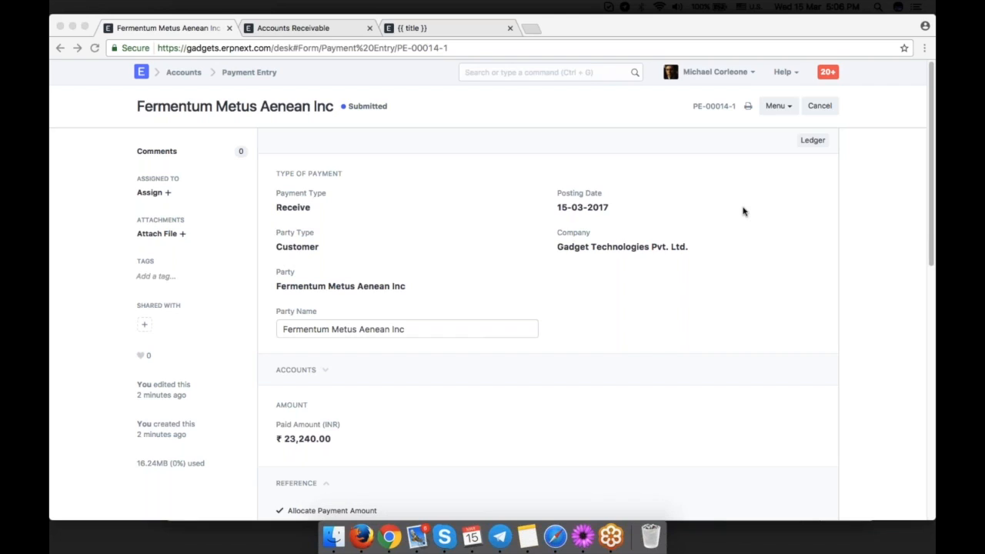
click(640, 326)
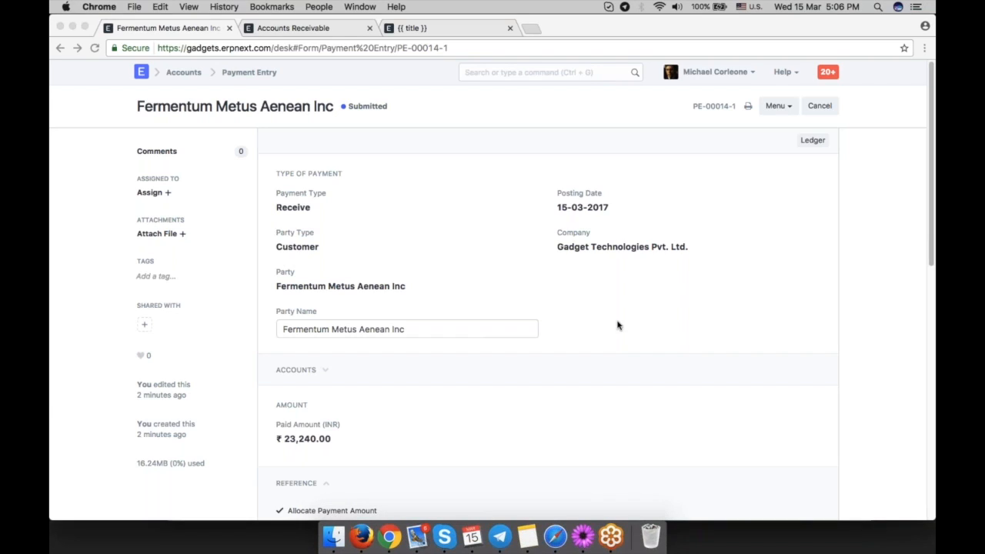
Create a new sales invoice for customer Latte Solutions with payment due date 15-03-2017.
click(614, 75)
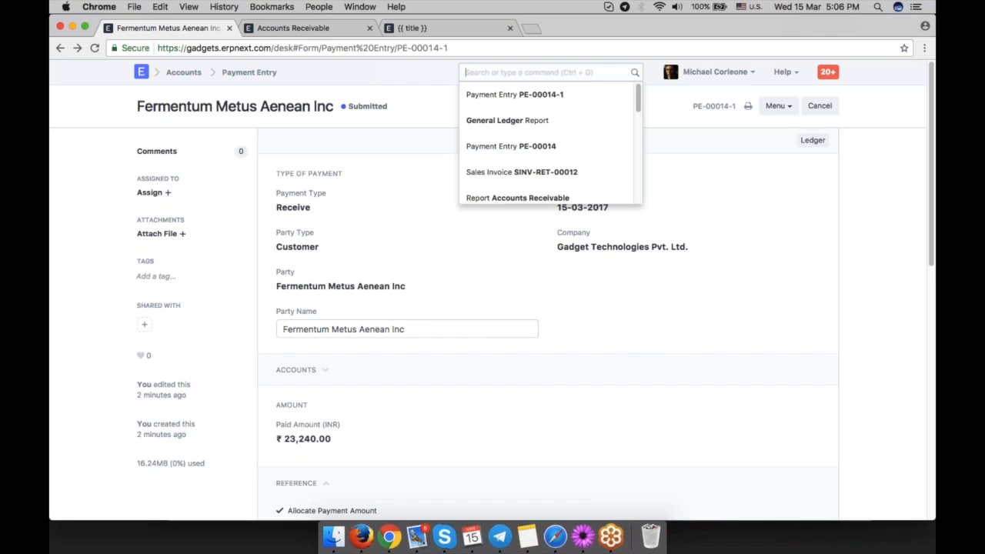
text(new sales in)
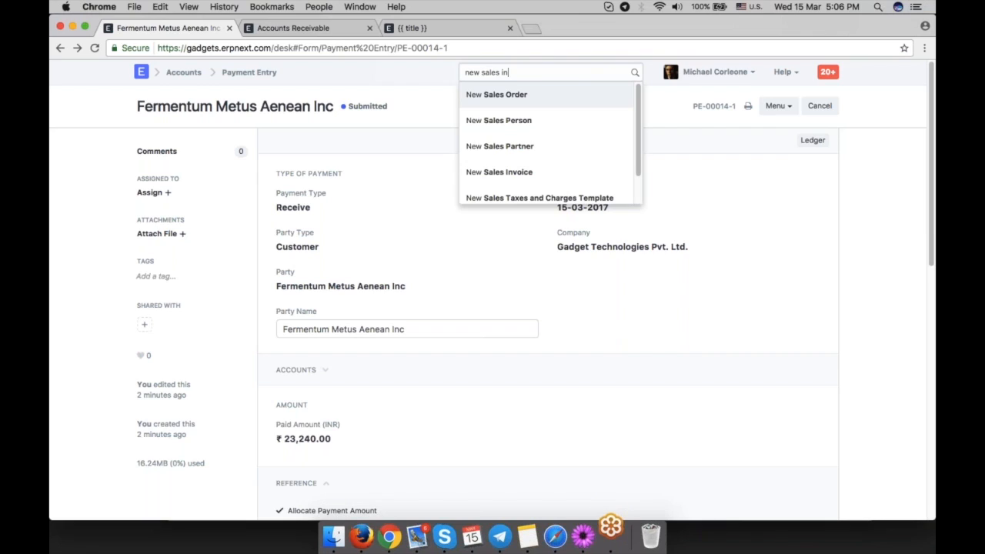
key(Return)
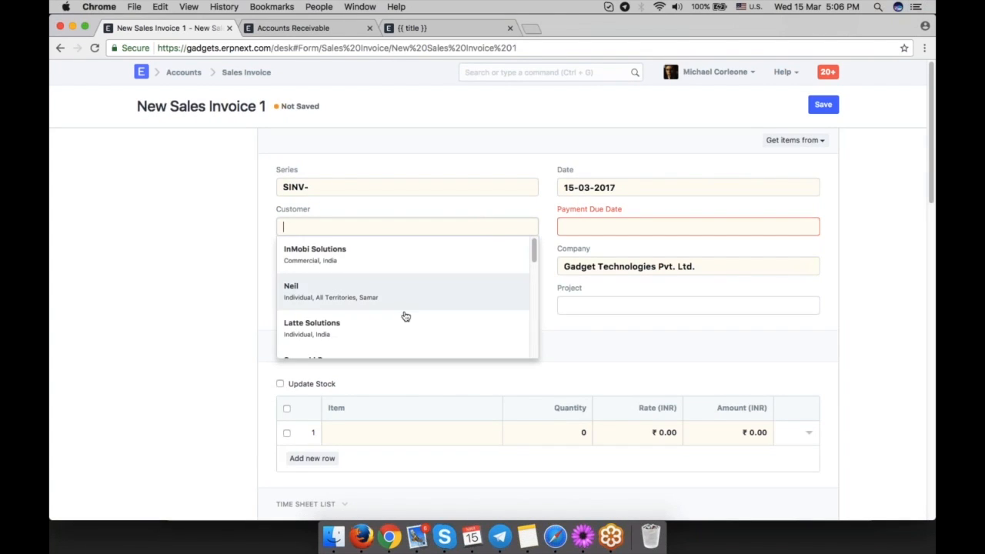
click(406, 317)
click(687, 227)
click(320, 347)
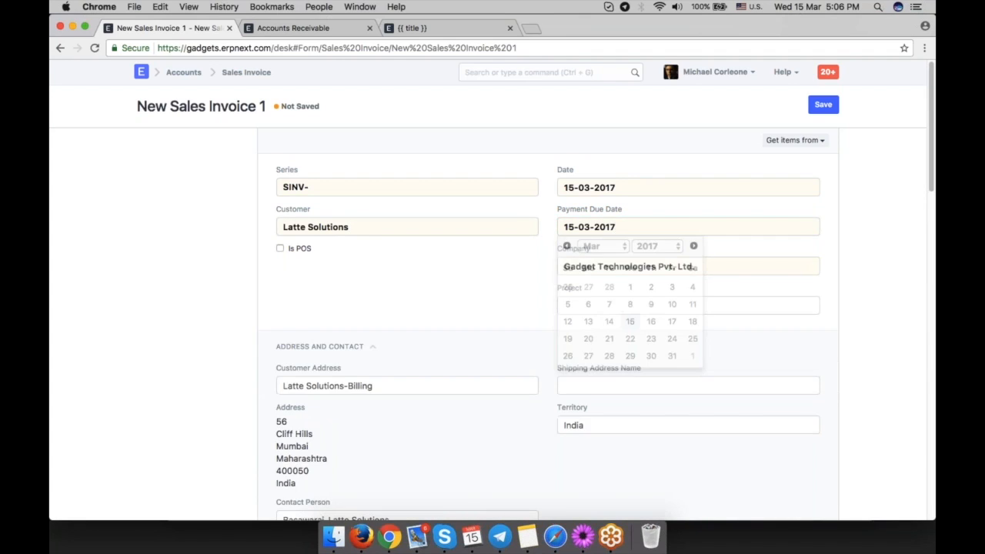
Add the Motherboard item to the sales invoice's items table.
scroll(320, 346, down, 2)
scroll(380, 380, down, 3)
click(380, 377)
text(mo)
click(439, 271)
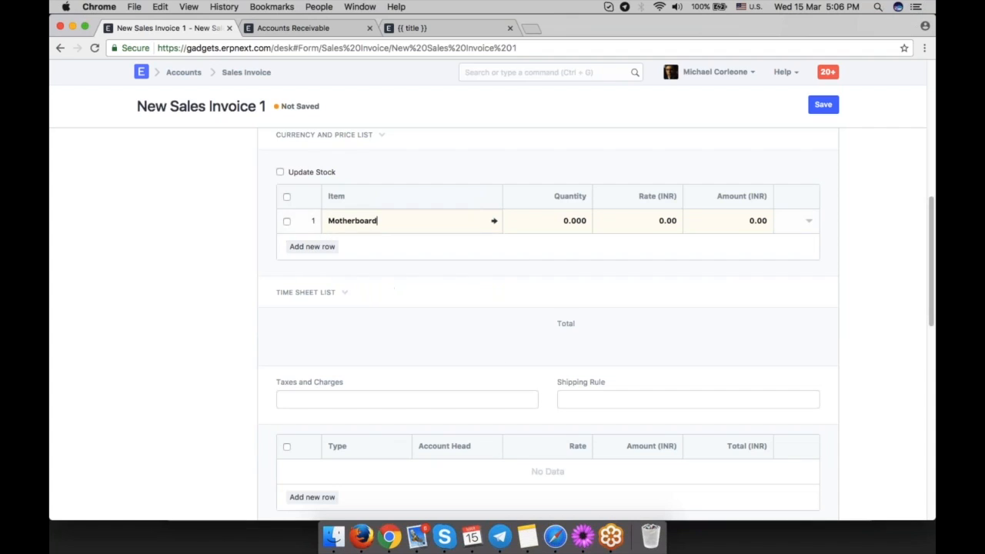
scroll(628, 276, down, 3)
scroll(608, 269, up, 5)
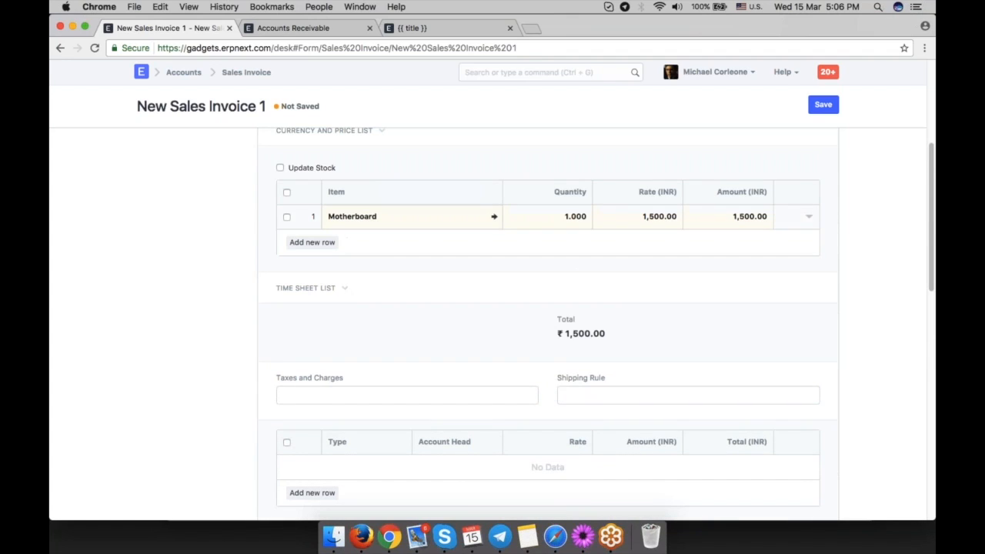
Apply a discount to the Motherboard row in its discount and margin settings, bringing the rate to 1,350.
click(809, 217)
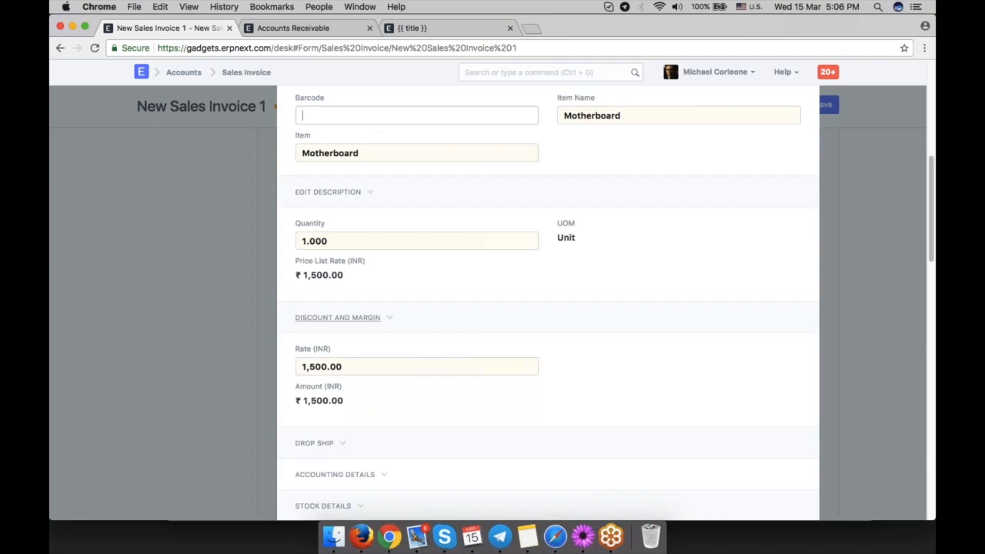
click(378, 327)
click(361, 343)
text(10)
key(Tab)
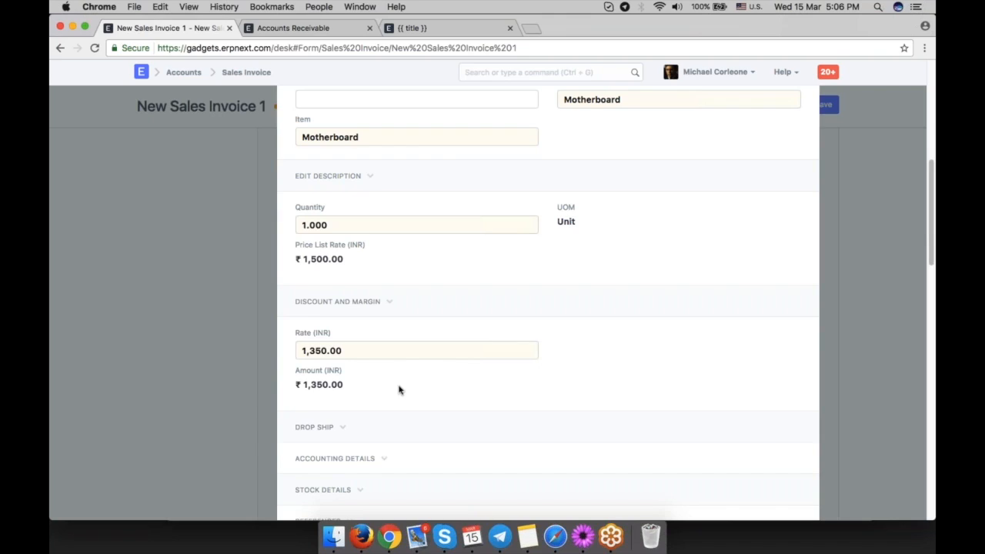
drag(355, 394, 306, 387)
drag(305, 387, 294, 384)
click(370, 351)
click(387, 383)
scroll(387, 383, up, 2)
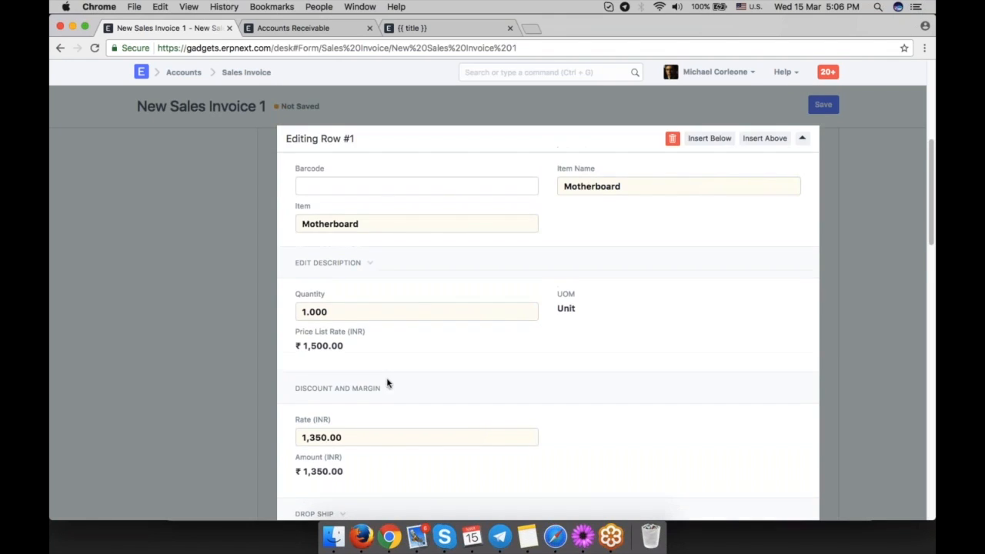
click(873, 305)
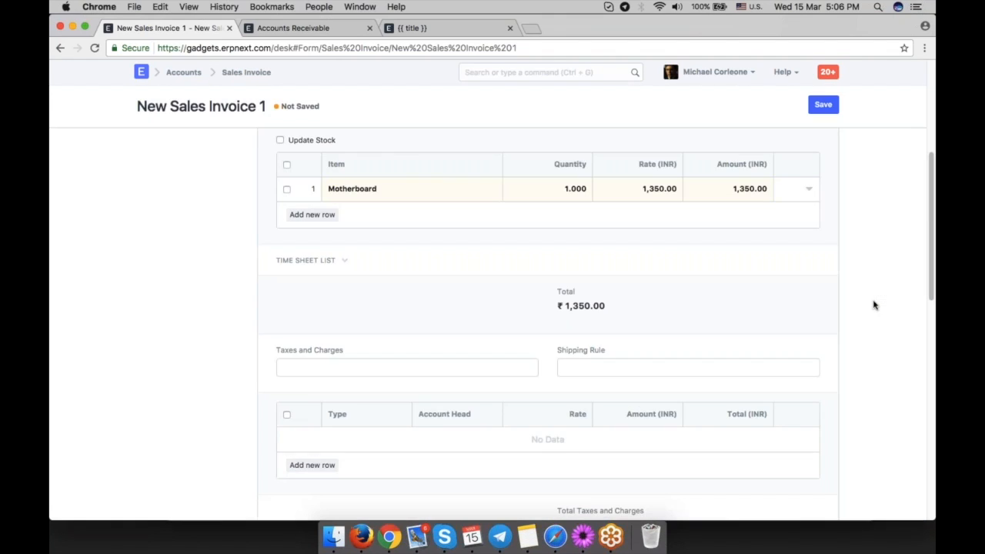
Remove the discount from the Motherboard row so its rate returns to 1,500.
click(808, 189)
scroll(607, 305, down, 3)
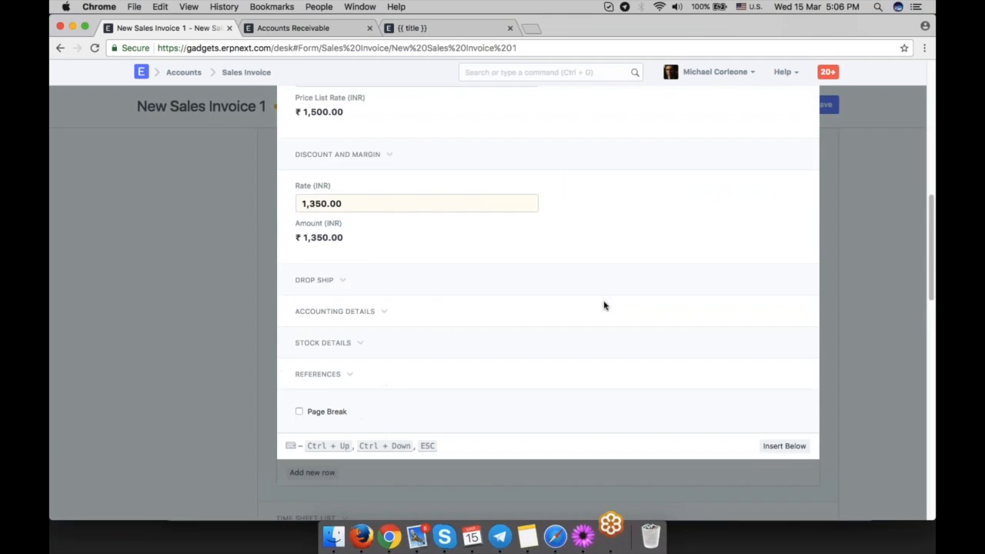
scroll(384, 218, up, 2)
click(384, 223)
click(344, 261)
click(679, 320)
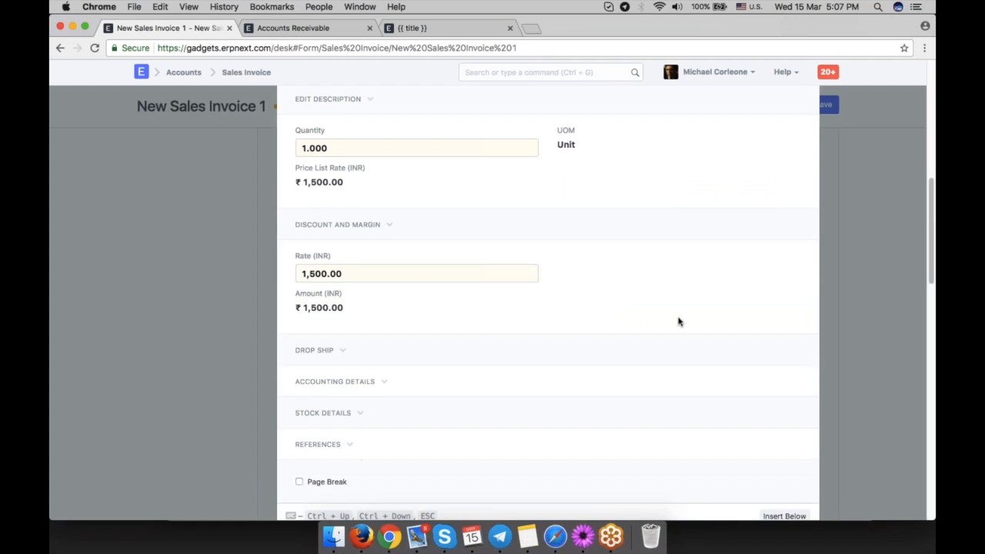
click(853, 280)
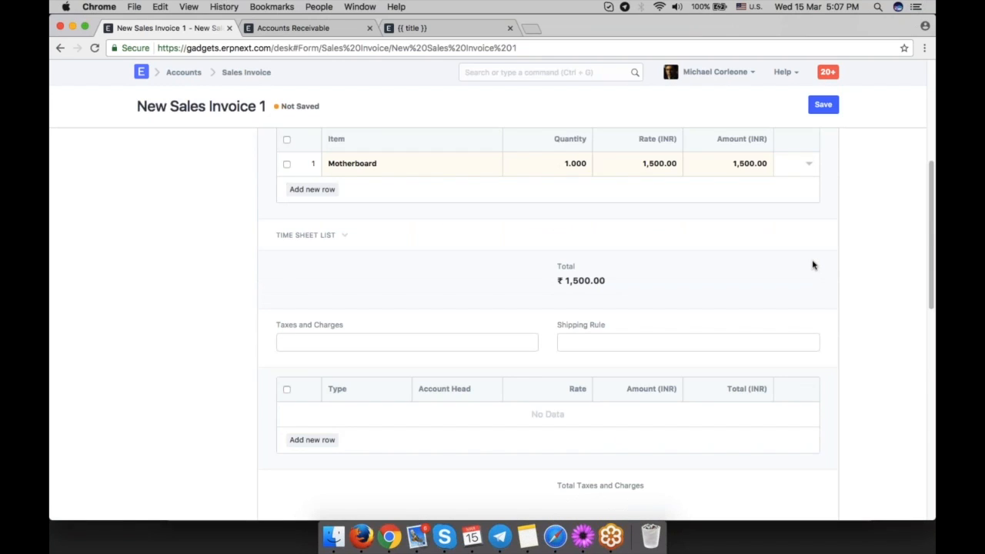
Add a row of type On Net Total to the invoice's taxes table and search its account head for a discount account.
scroll(323, 373, down, 2)
click(323, 370)
click(362, 343)
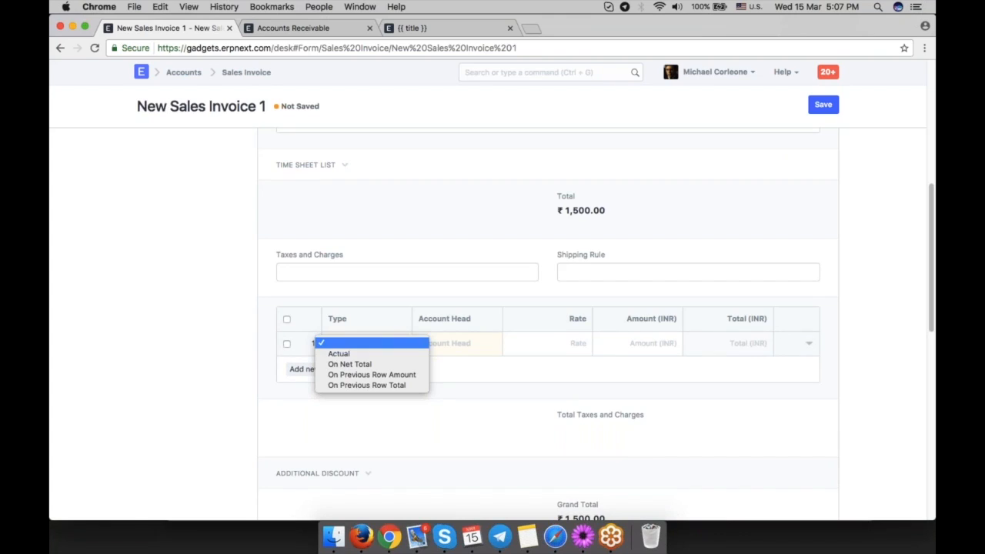
click(389, 365)
click(450, 347)
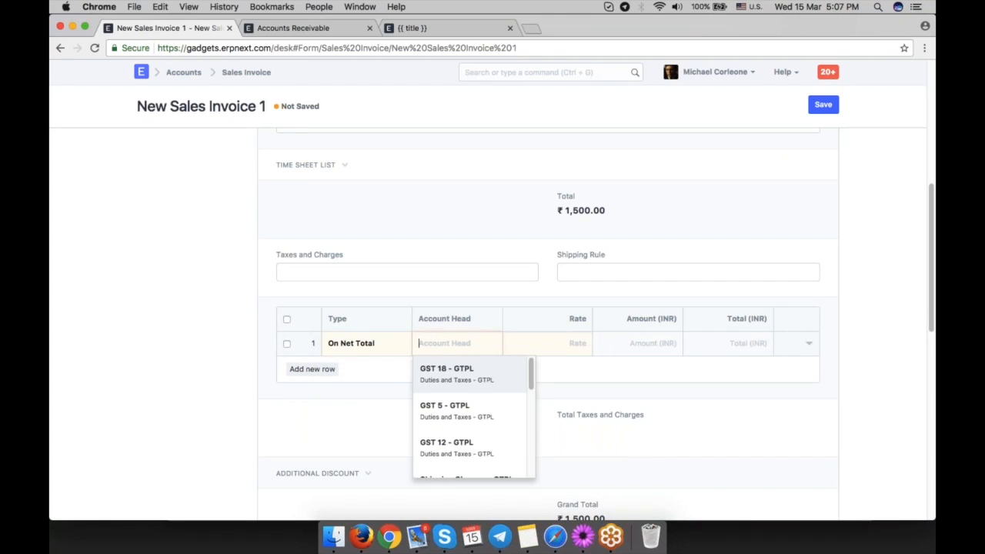
text(di)
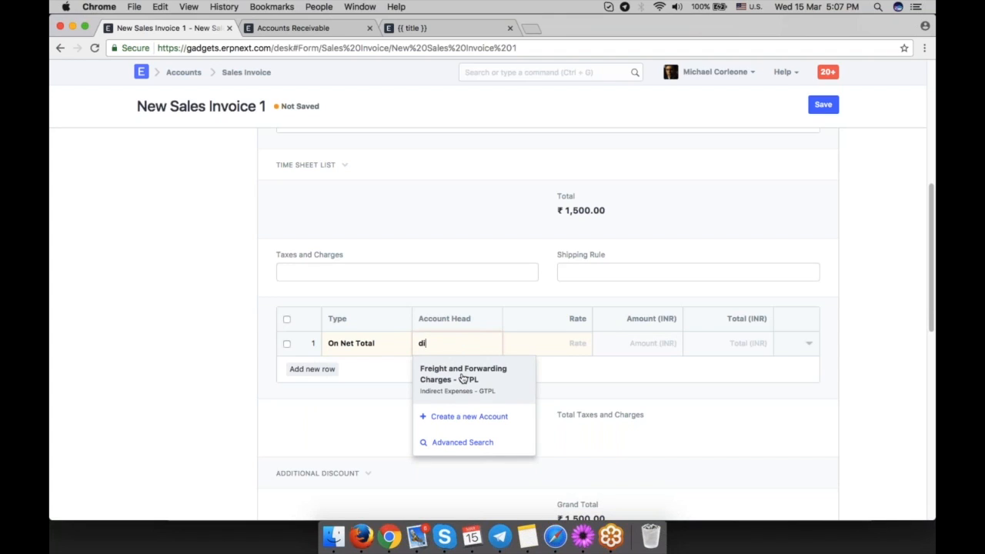
In the Chart of Accounts, add a child account named Discounts Offered under Indirect Expenses with account type Expense Account.
click(292, 28)
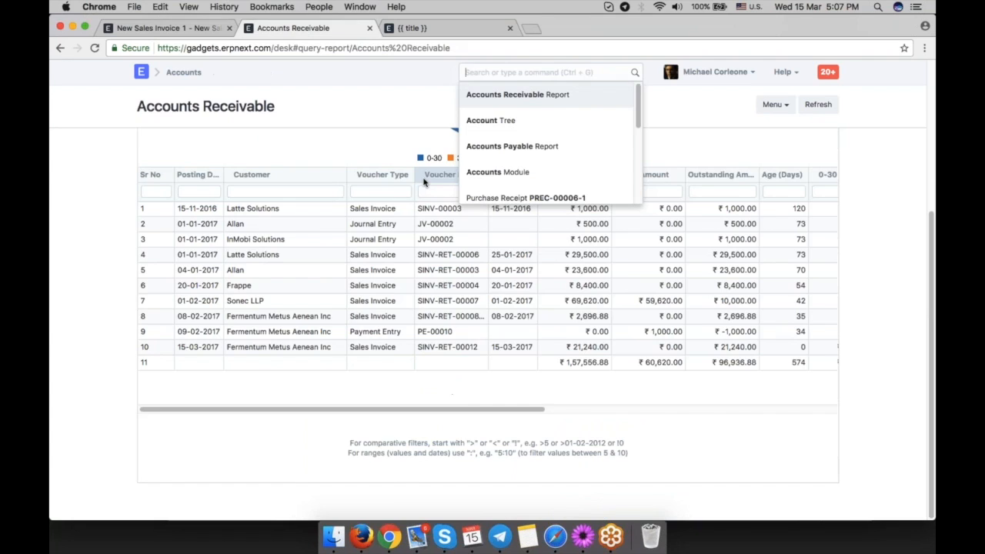
click(502, 70)
text(chart of)
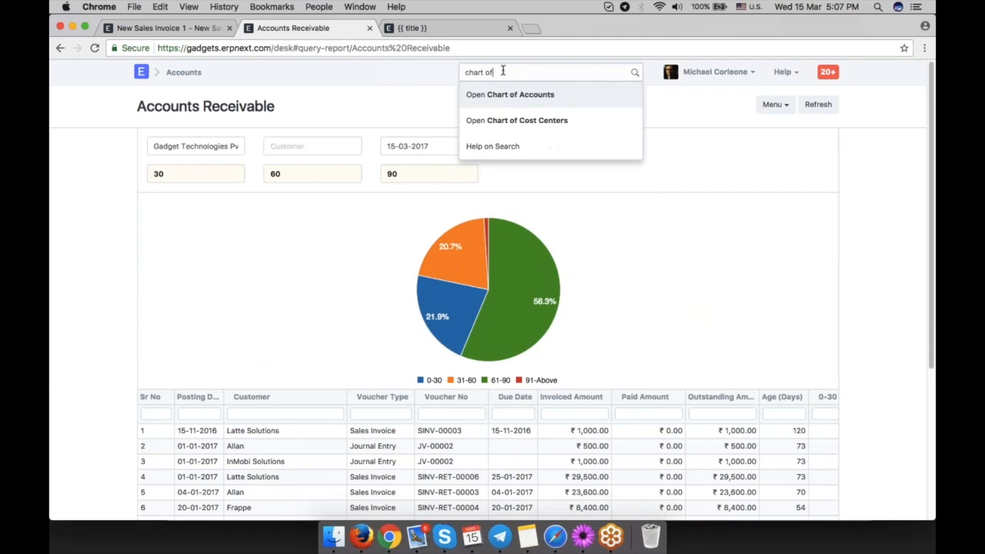
click(514, 95)
scroll(369, 321, down, 4)
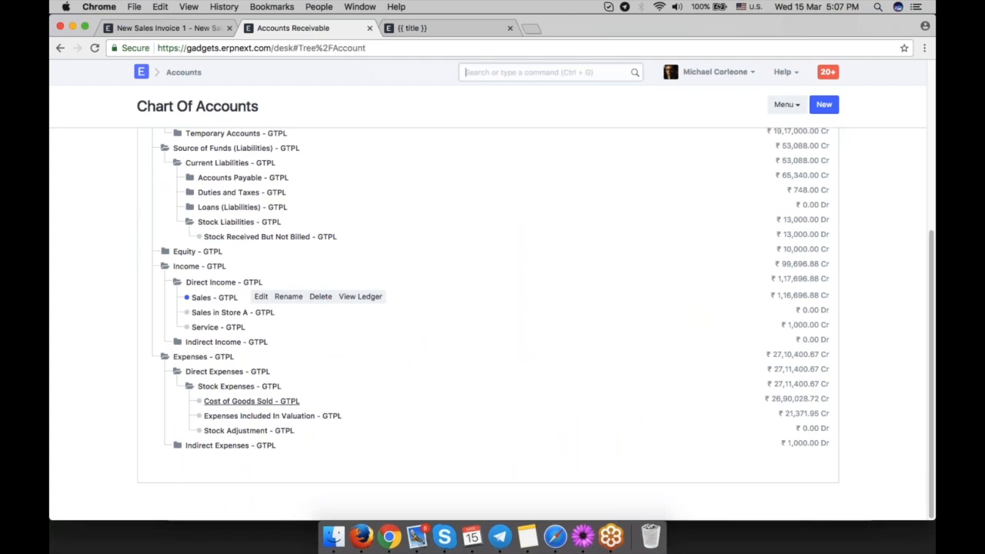
click(220, 447)
click(221, 446)
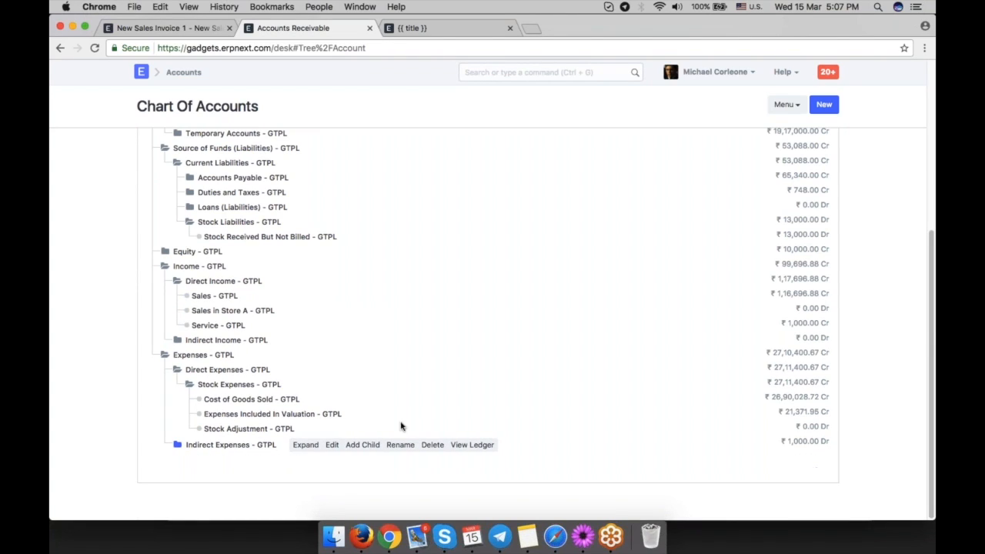
click(365, 444)
text(D)
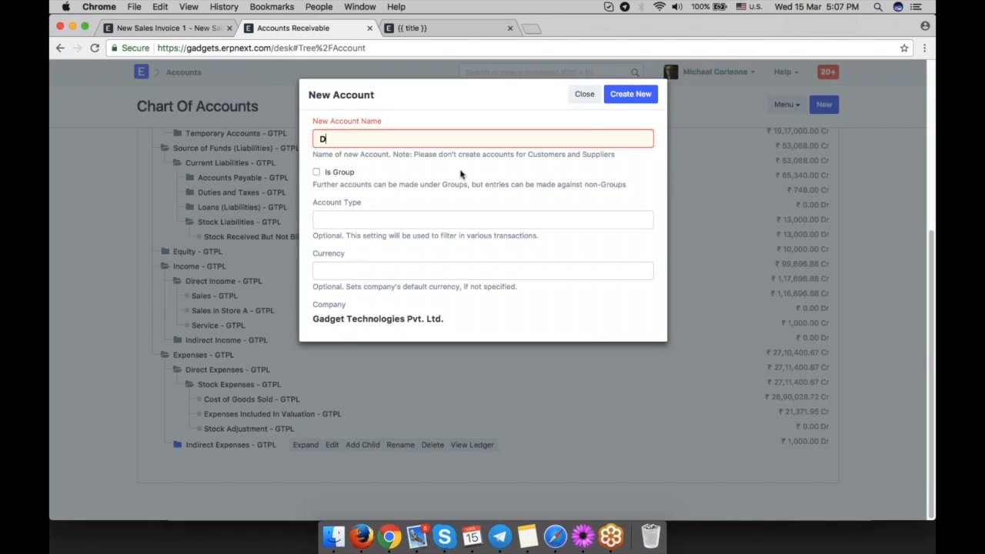
text(iscounts Offered)
click(465, 221)
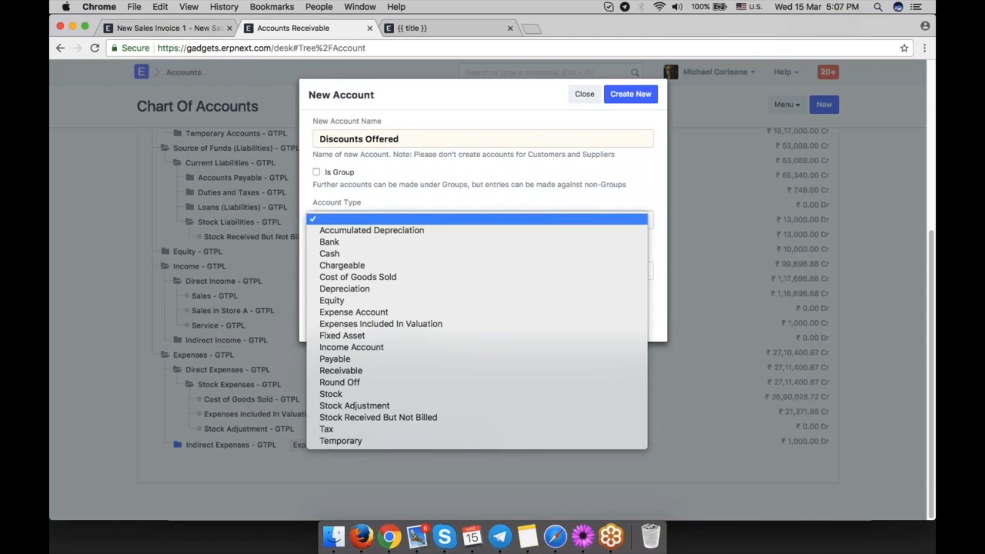
click(465, 312)
click(630, 94)
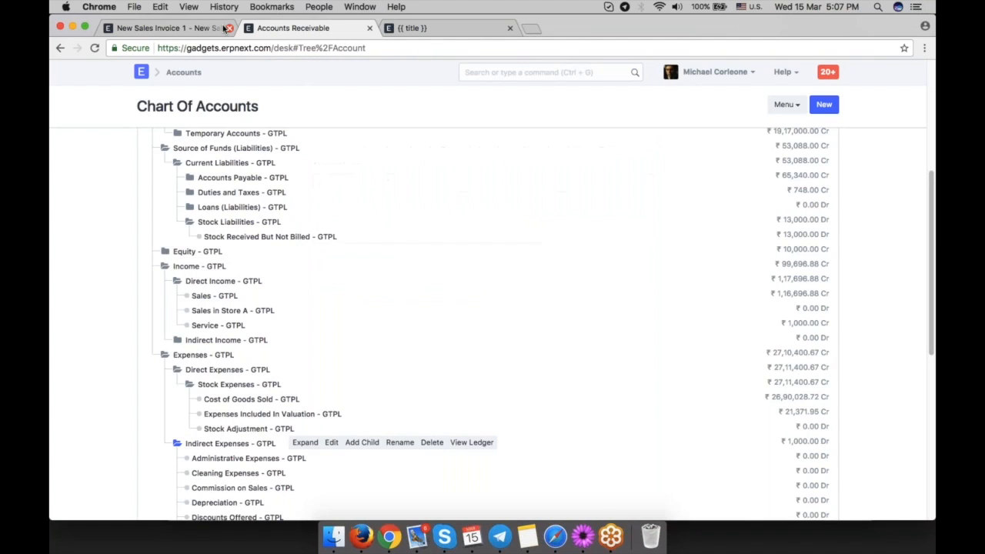
Back on the sales invoice, set the tax row's account head to Discounts Offered.
click(222, 28)
text(ex)
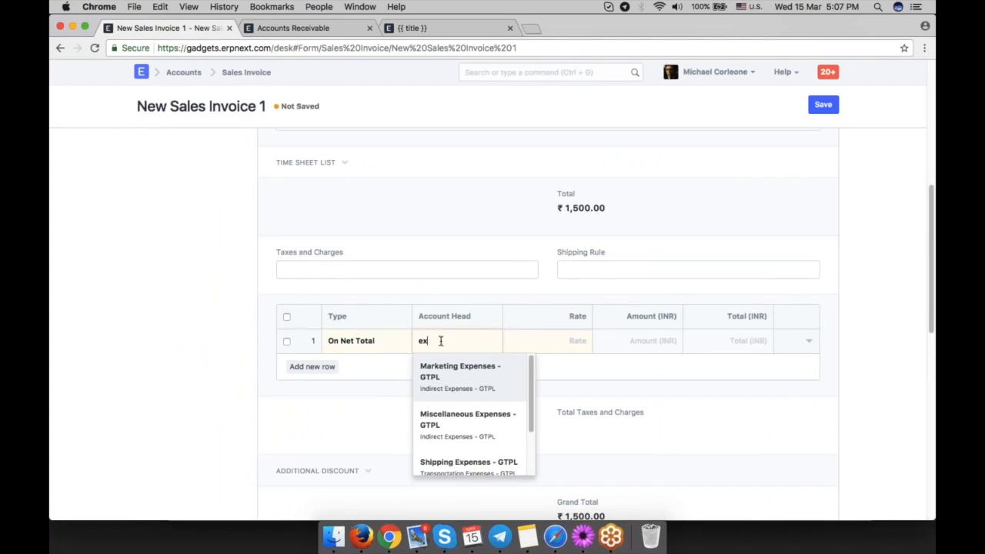
text(pe)
key(BackSpace)
key(BackSpace)
key(BackSpace)
text(dids)
text(sc)
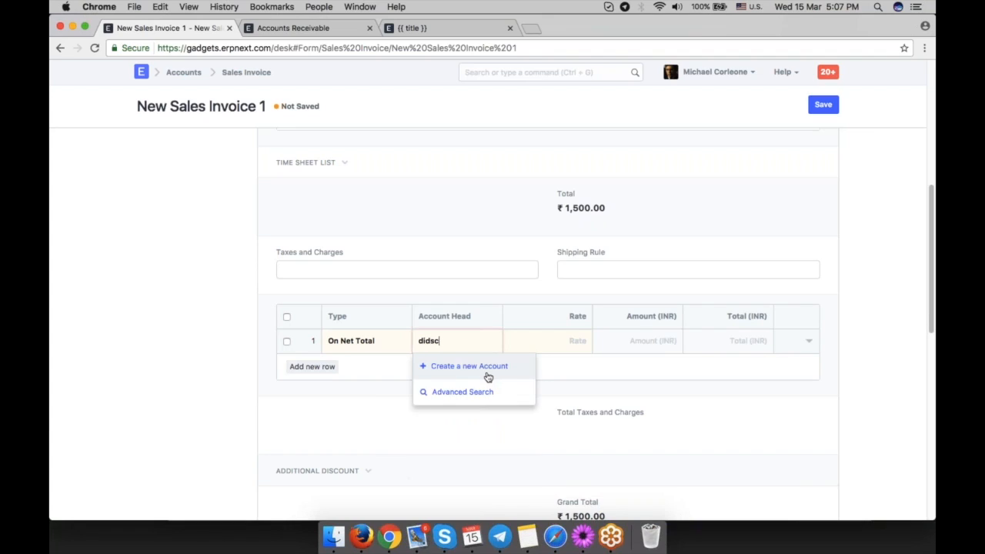
key(BackSpace)
text(sc)
click(486, 375)
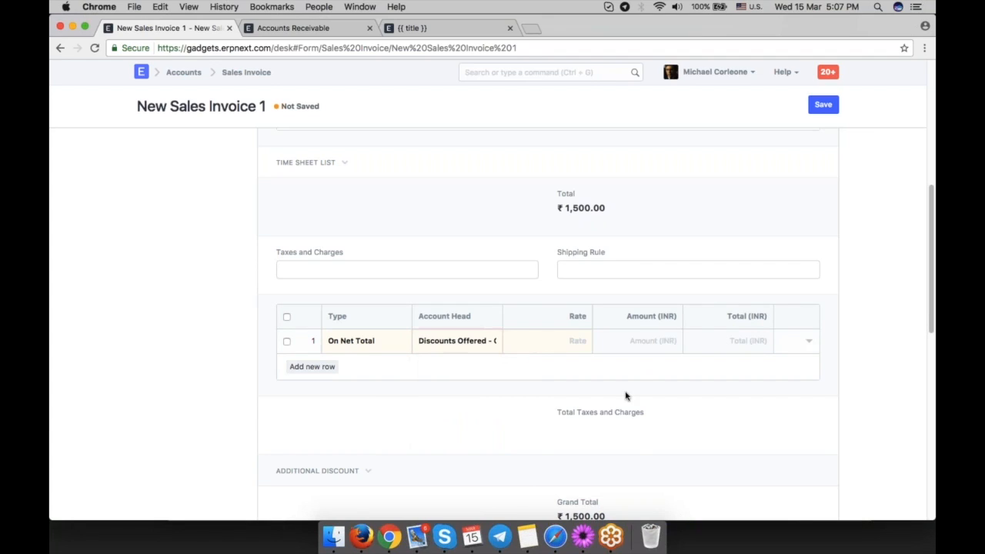
Set the Discounts Offered row's rate to -10.
key(Tab)
text(-10)
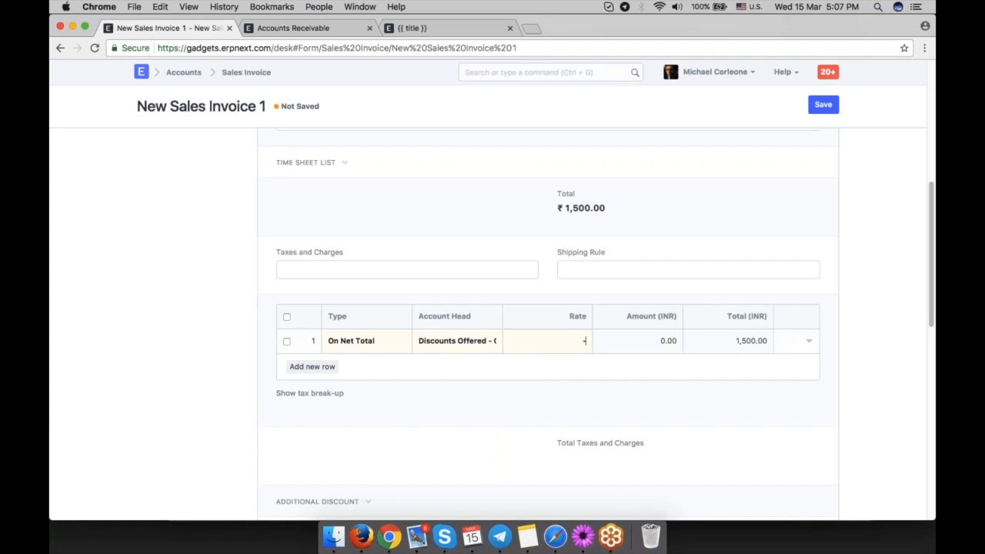
click(599, 419)
drag(609, 462, 564, 458)
click(570, 458)
Open the Motherboard item row's editor and examine its discount and margin section.
scroll(623, 416, up, 2)
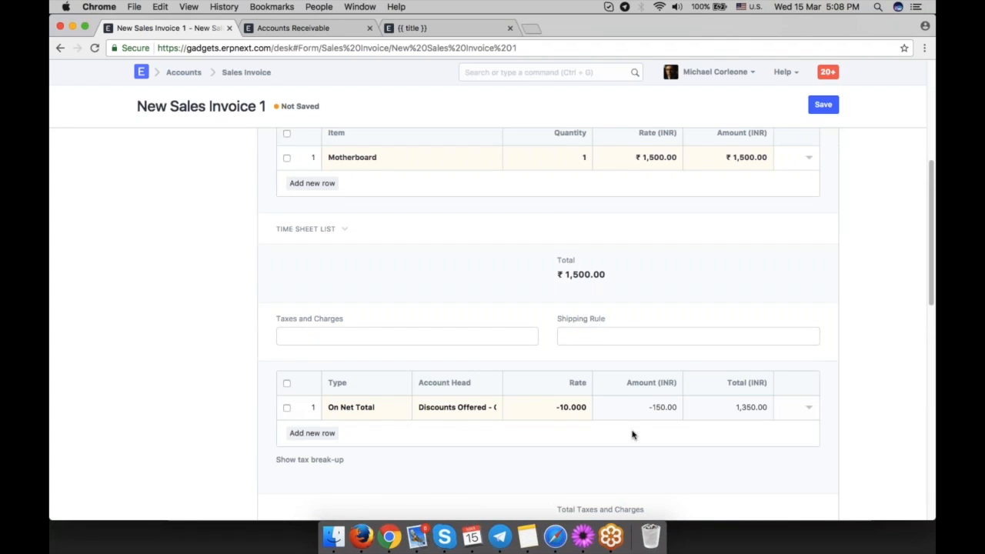
scroll(632, 435, up, 4)
scroll(632, 435, up, 4)
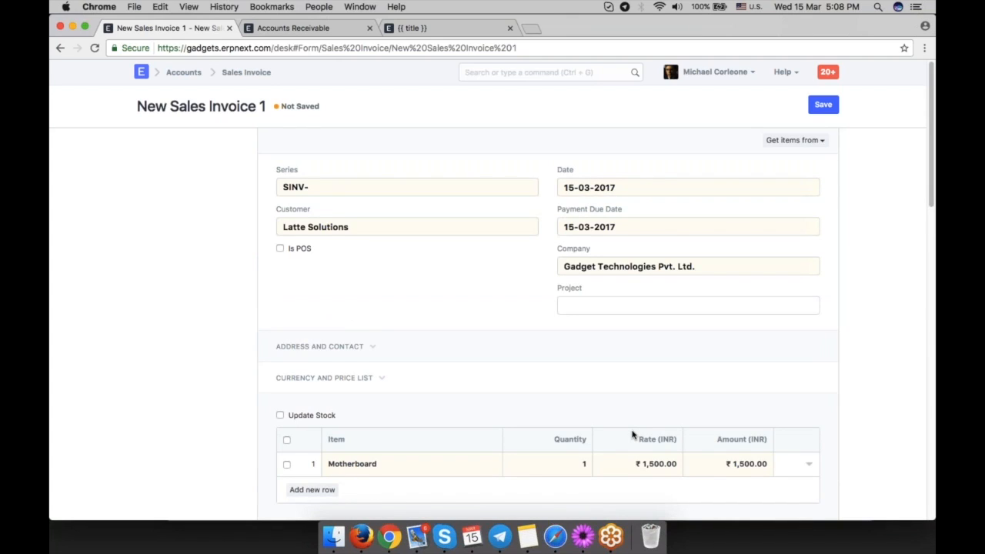
scroll(695, 433, down, 2)
click(808, 411)
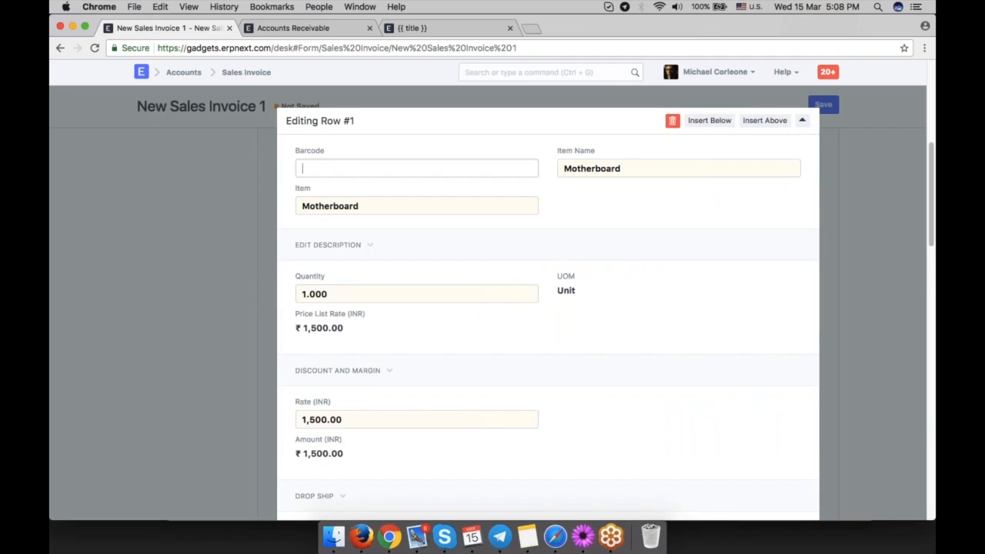
scroll(548, 301, down, 2)
click(345, 308)
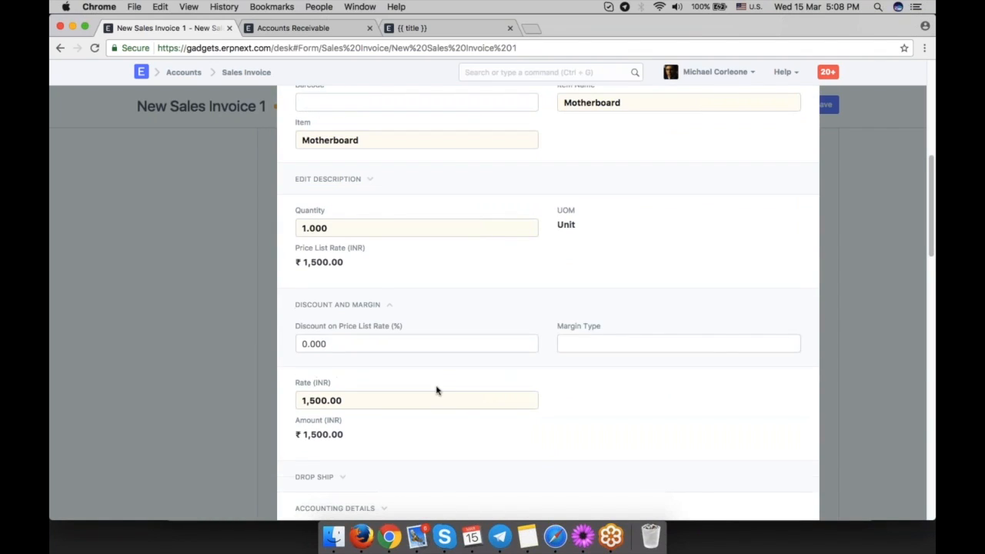
click(374, 308)
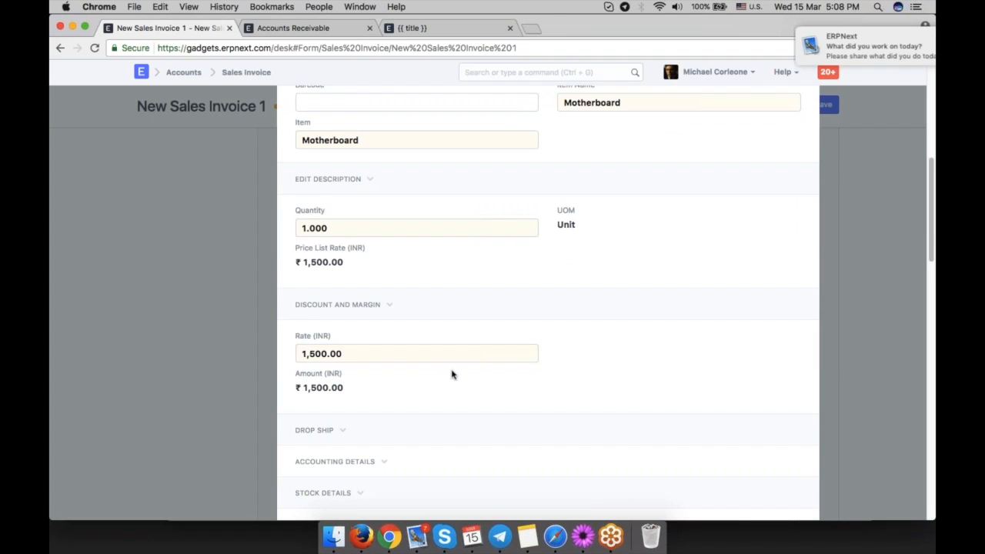
Delete the Motherboard row from the invoice's items table.
click(924, 223)
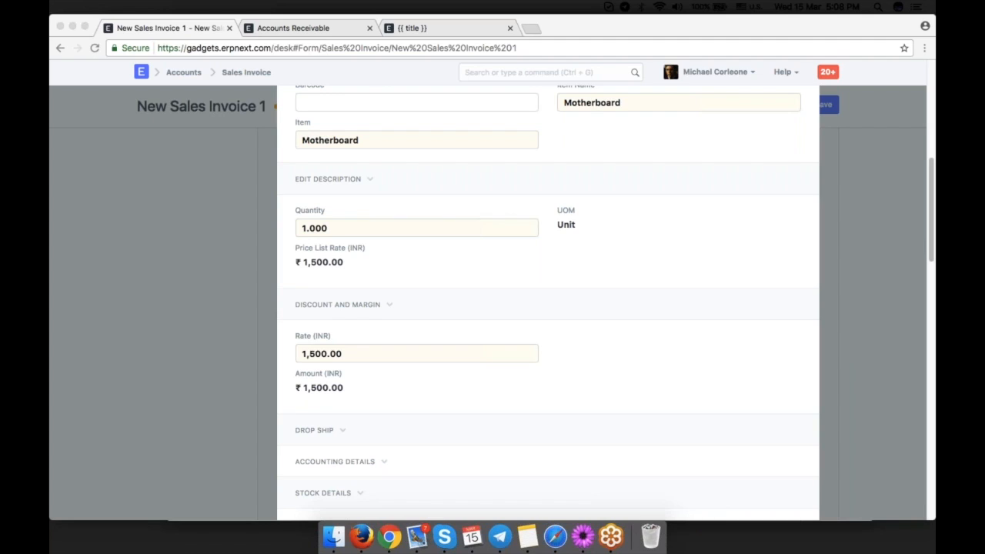
scroll(531, 116, up, 2)
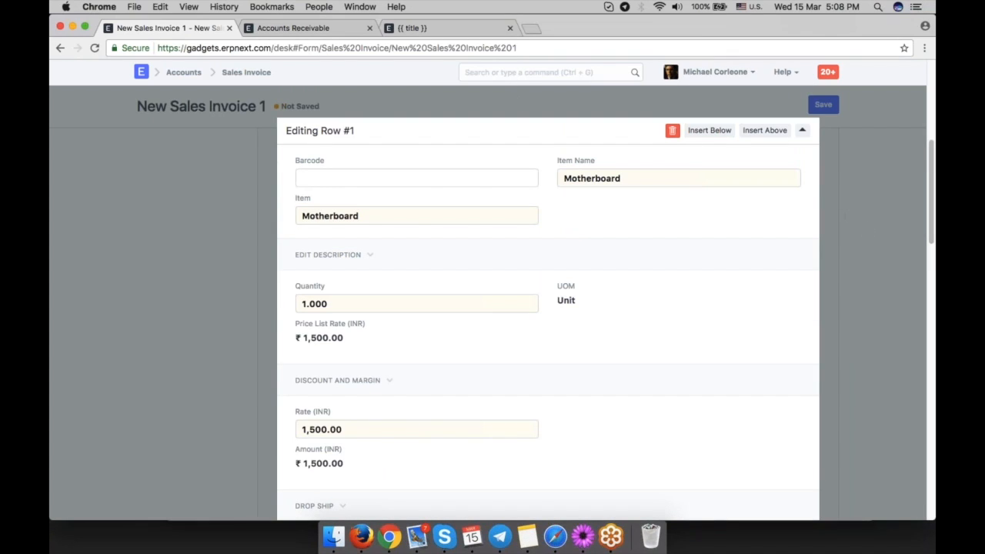
click(671, 130)
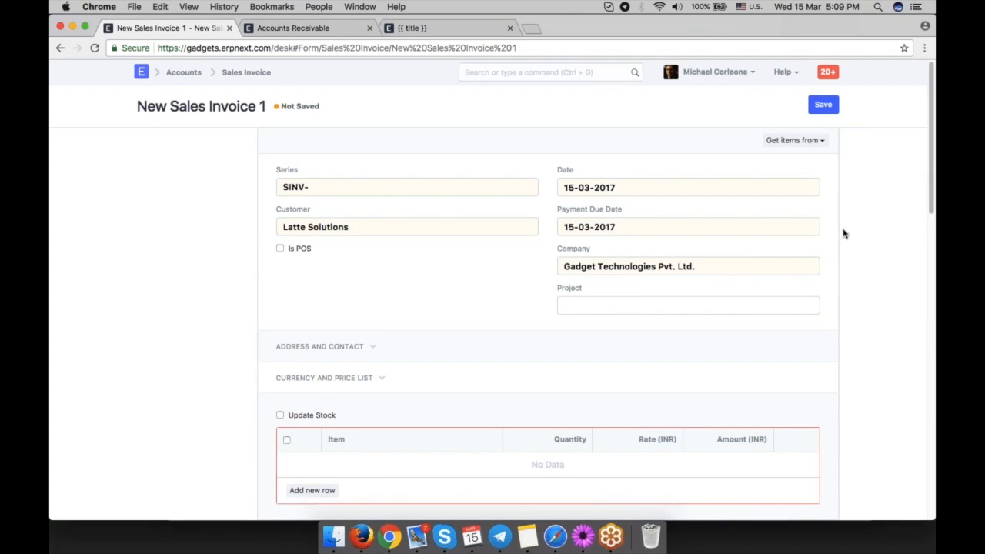
Start a new Email Alert with the subject "Sales Invoice is Outstanding".
key(ctrl+g)
text(email a)
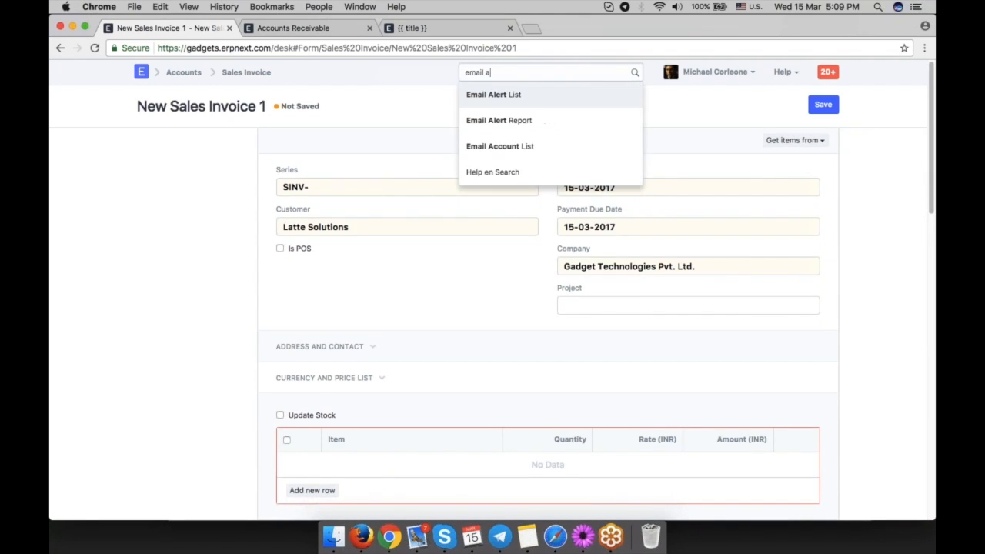
click(486, 97)
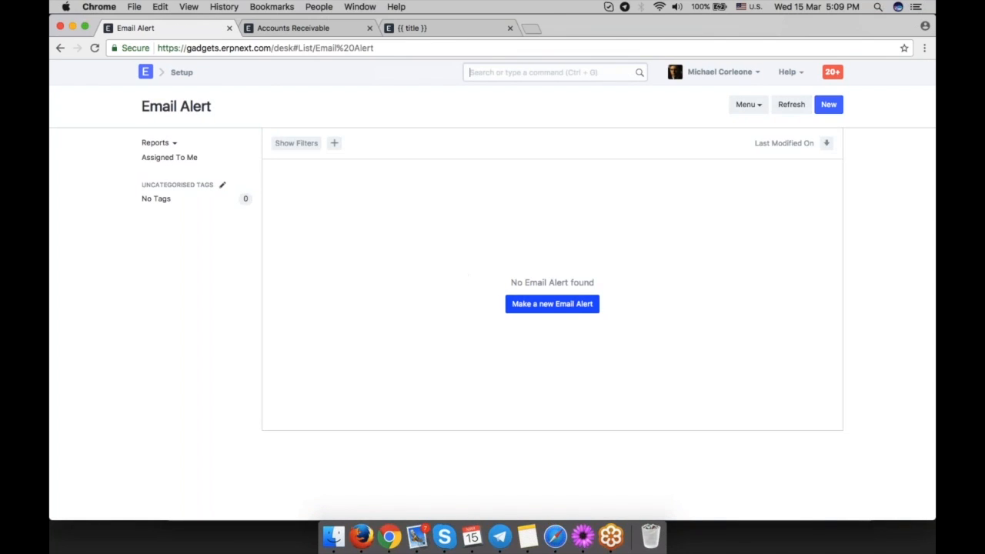
click(542, 304)
text(Sales INvoce)
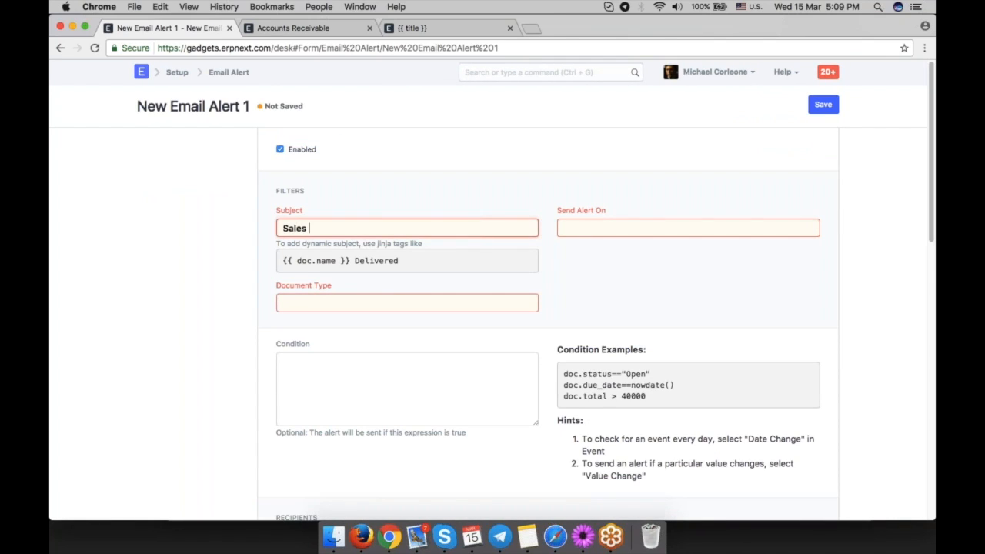
key(BackSpace)
key(BackSpace)
key(BackSpace)
key(BackSpace)
key(BackSpace)
text(nvoice is OUts)
key(BackSpace)
key(BackSpace)
text(utstanding)
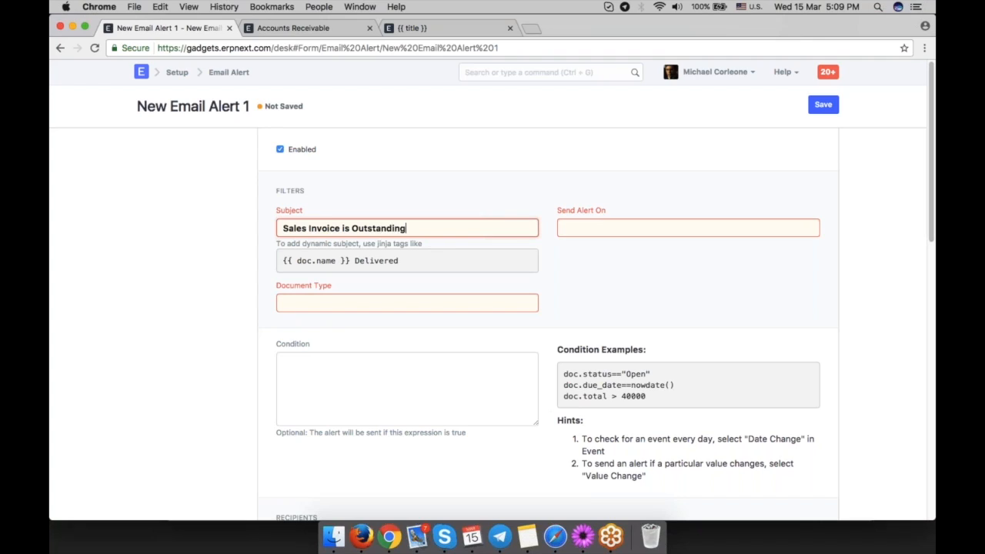
Set the alert to be sent Days Before for the Sales Invoice document type.
click(584, 227)
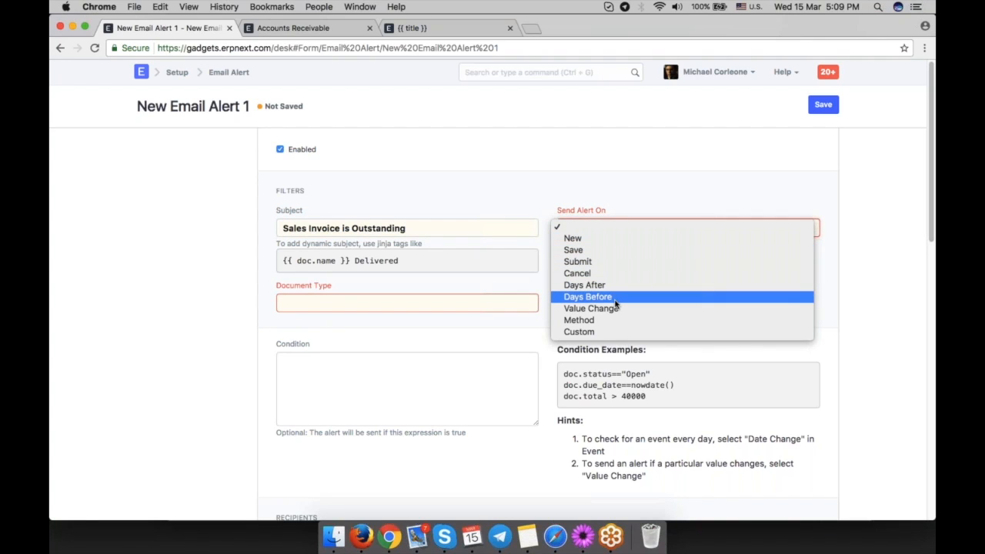
click(608, 297)
click(367, 323)
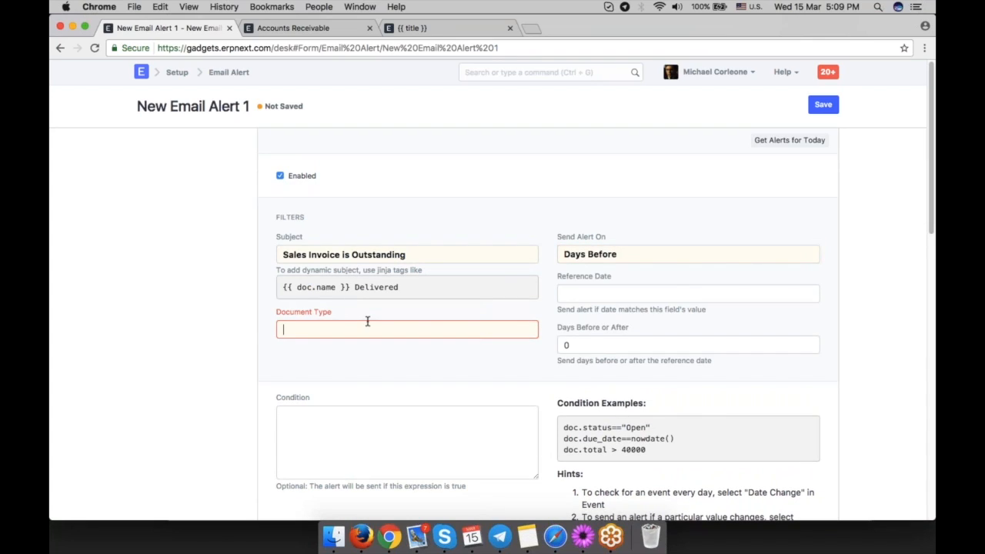
text(sales)
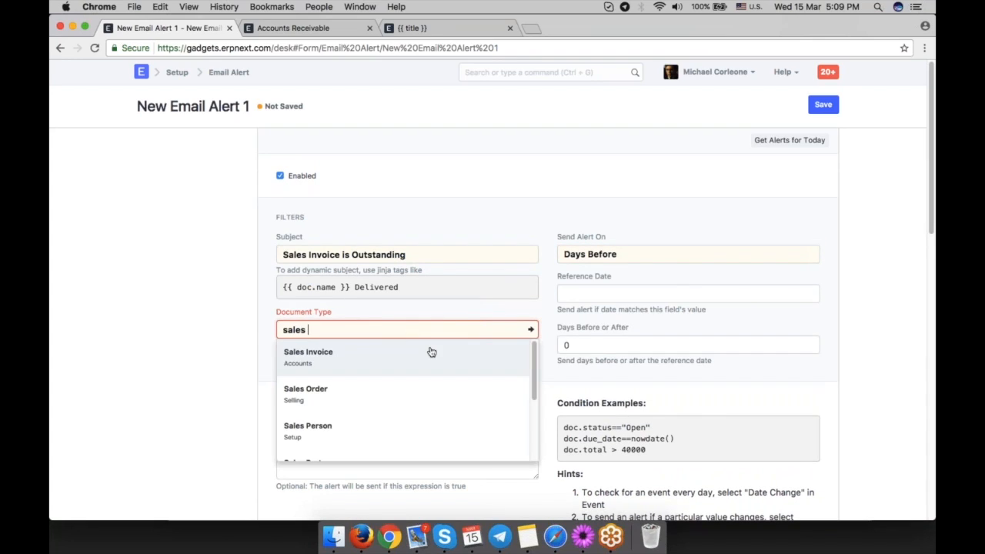
click(431, 349)
Base the alert on the due_date (Payment Due Date) reference date, sent 2 days before.
click(608, 293)
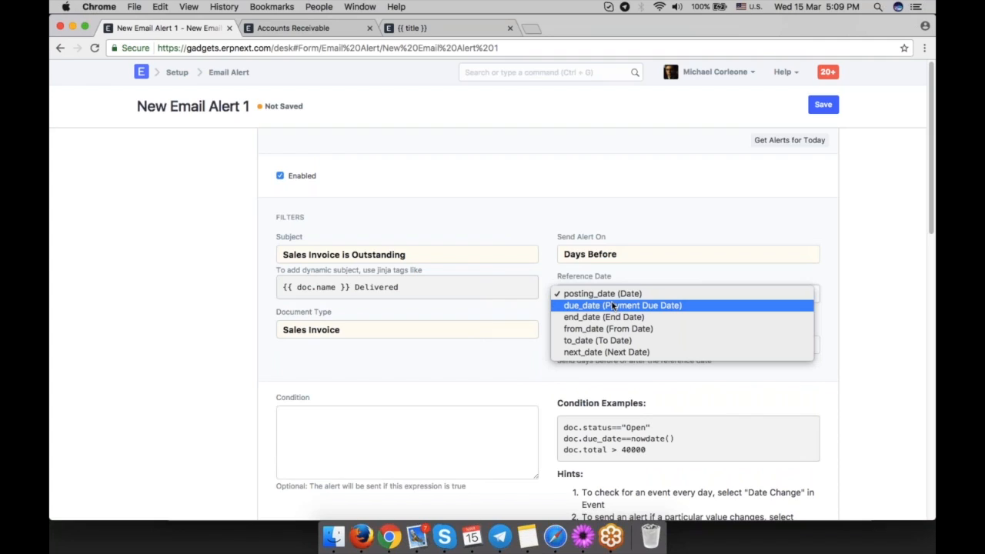
click(613, 306)
scroll(772, 332, down, 1)
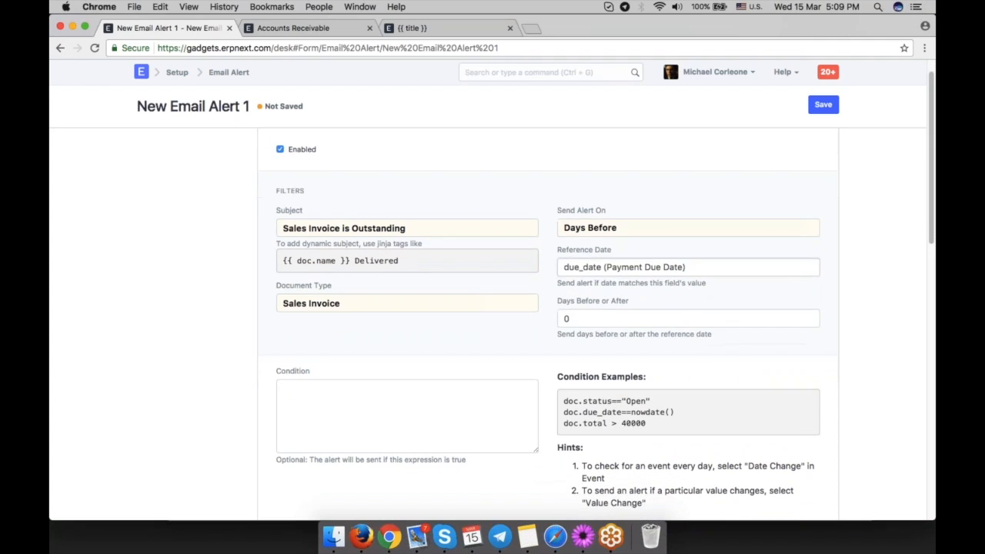
double_click(631, 322)
text(2)
Add a recipient row that emails the document's contact_email field.
scroll(499, 345, down, 5)
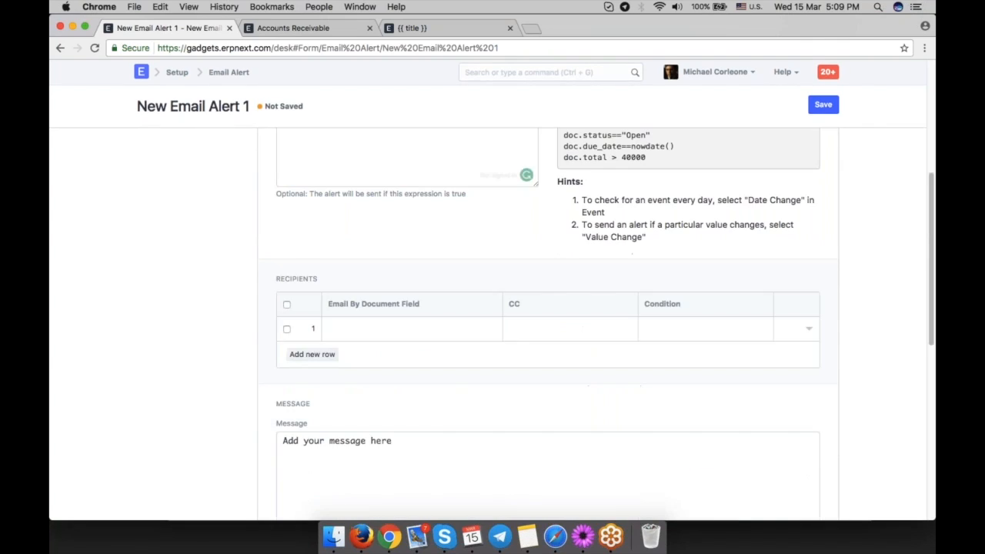
click(411, 329)
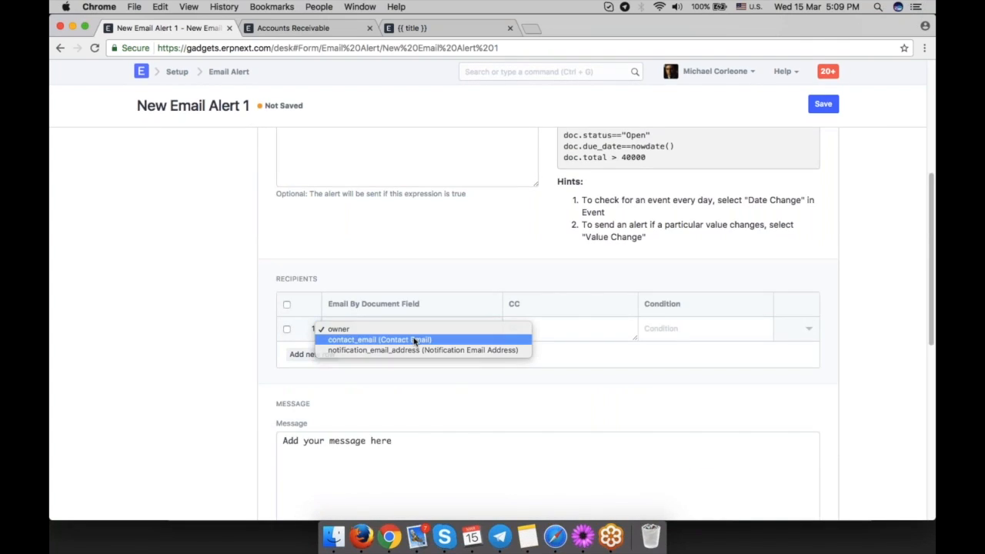
click(418, 340)
scroll(461, 377, down, 3)
drag(409, 377, 253, 280)
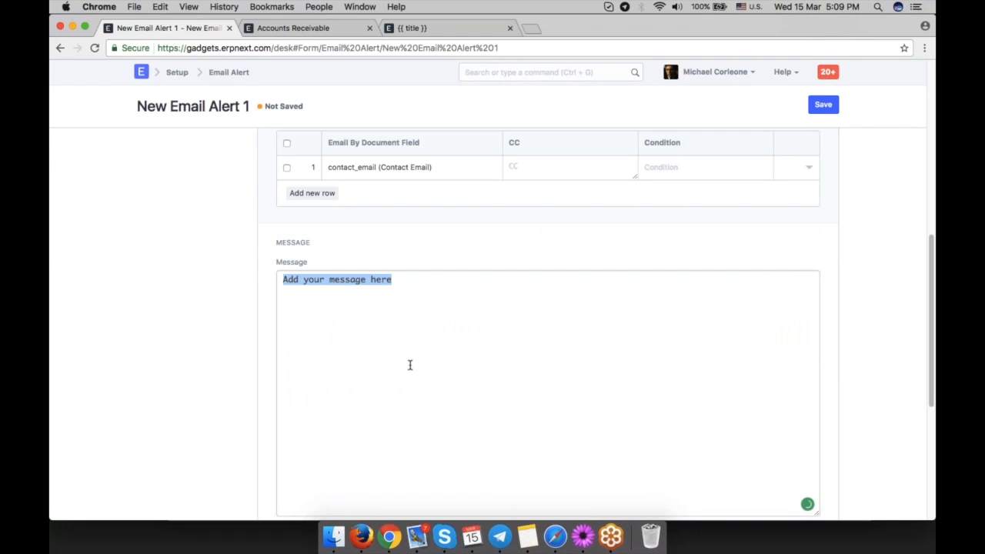
scroll(409, 365, down, 2)
scroll(409, 365, up, 10)
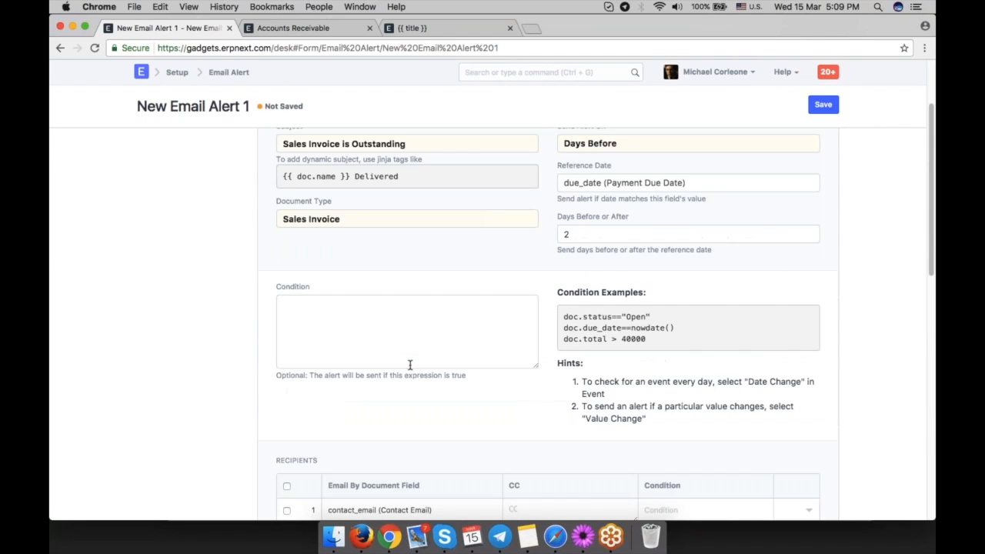
Open a new Auto Email Report form.
scroll(409, 364, up, 3)
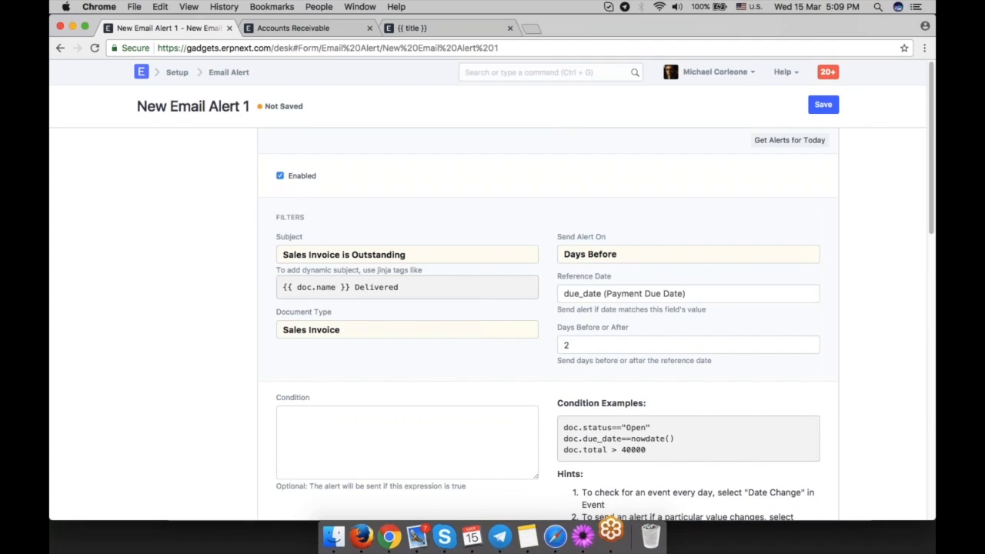
scroll(612, 514, down, 10)
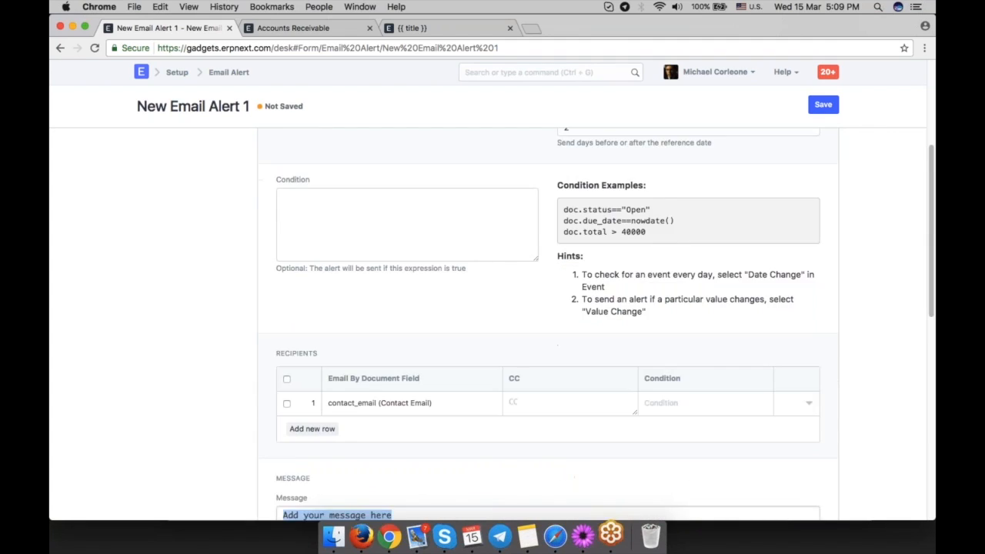
scroll(548, 323, up, 1)
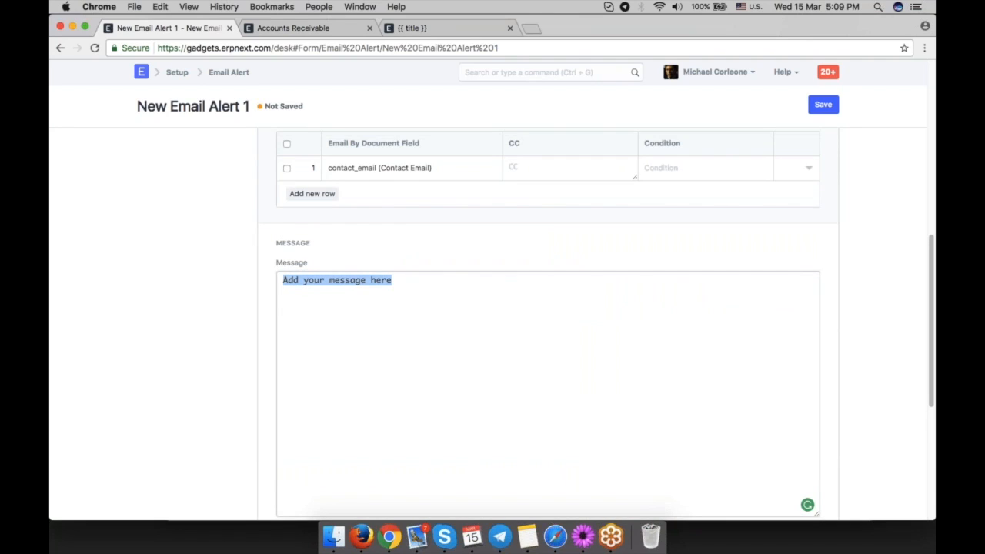
scroll(530, 109, up, 10)
click(519, 72)
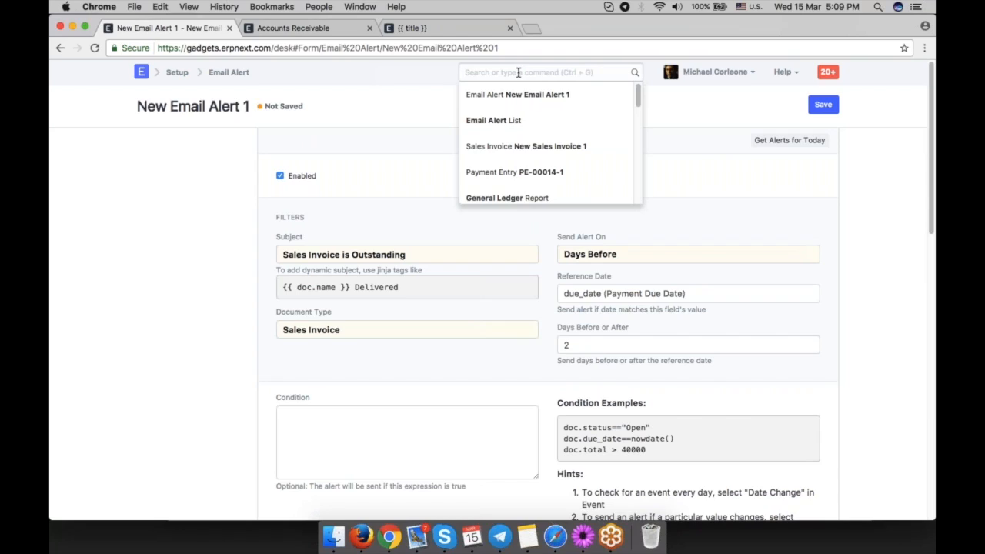
text(auto)
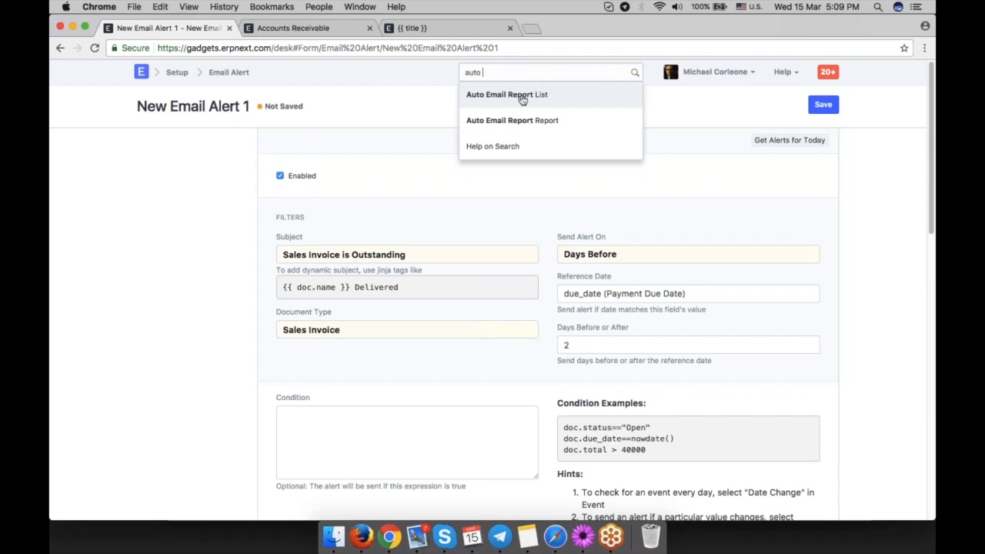
click(522, 99)
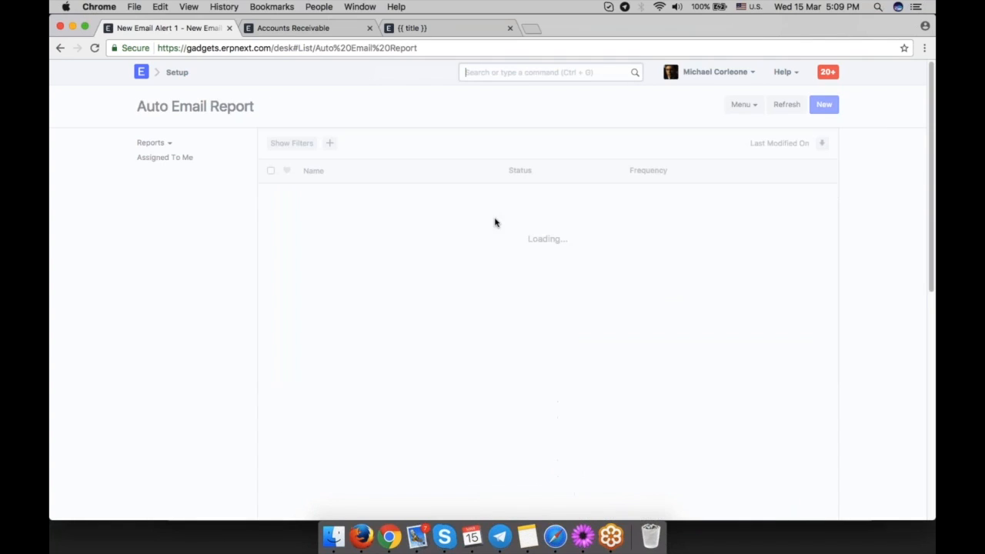
click(554, 305)
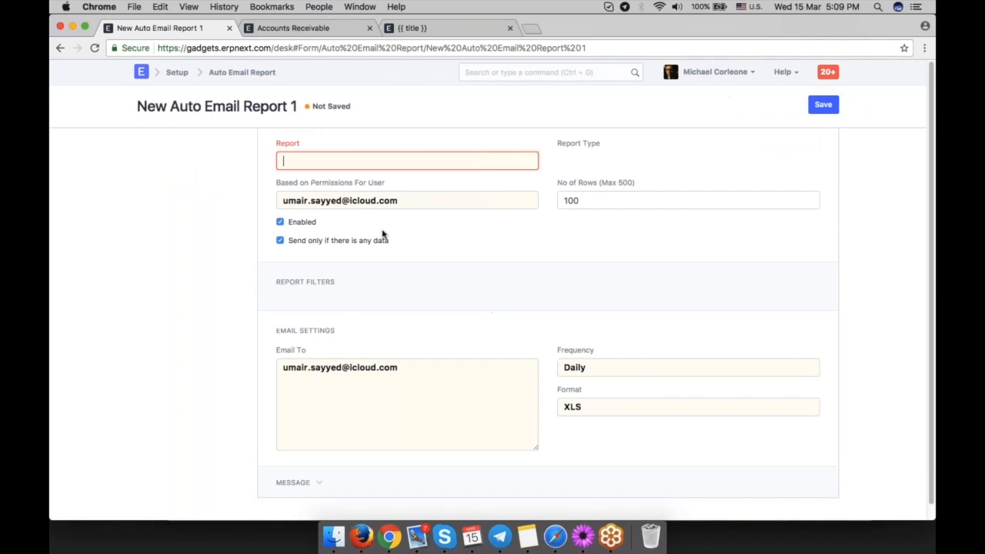
Choose the Accounts Receivable report for the auto email report.
click(352, 156)
text(acc)
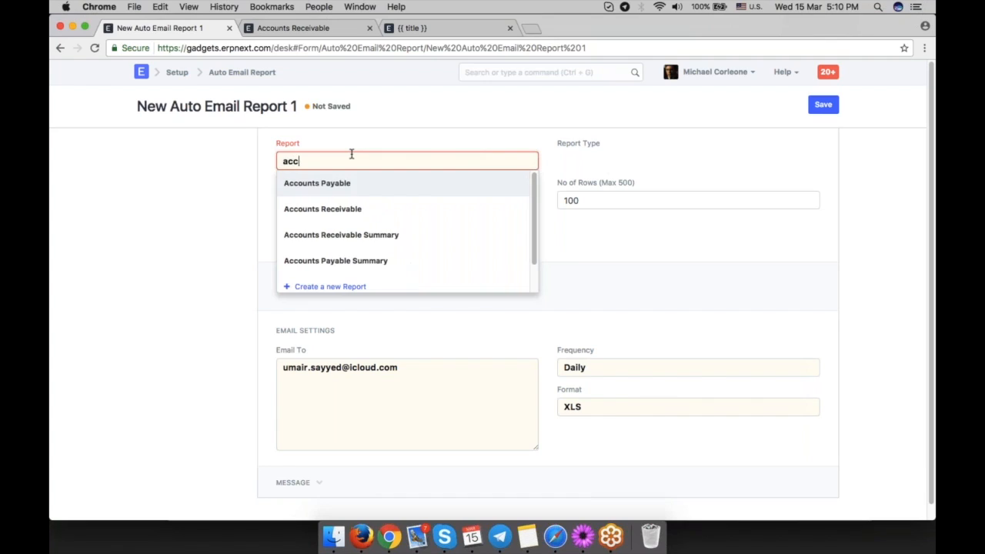
click(359, 212)
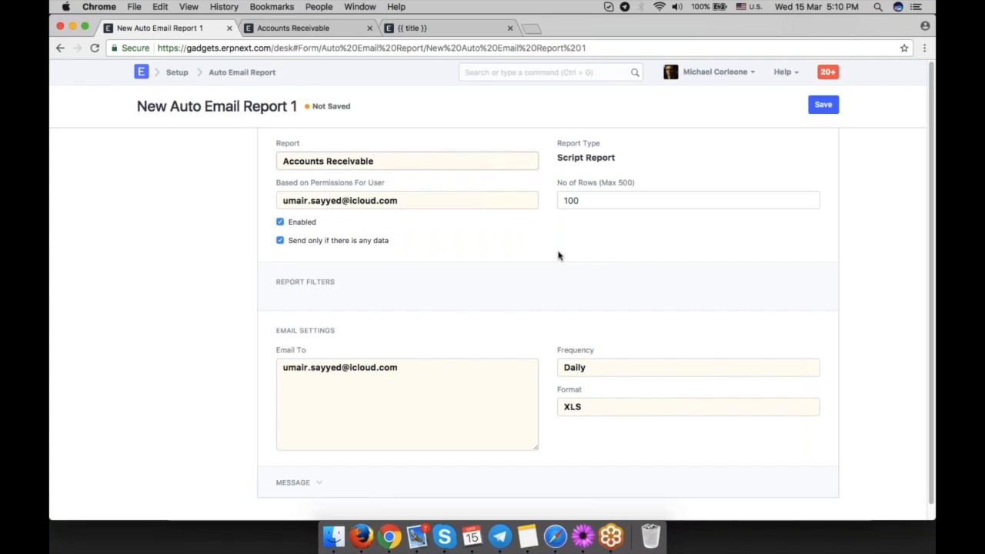
Reselect the current user's e-mail as the permissions user and save the auto email report.
scroll(477, 227, down, 1)
drag(400, 185, 283, 186)
key(BackSpace)
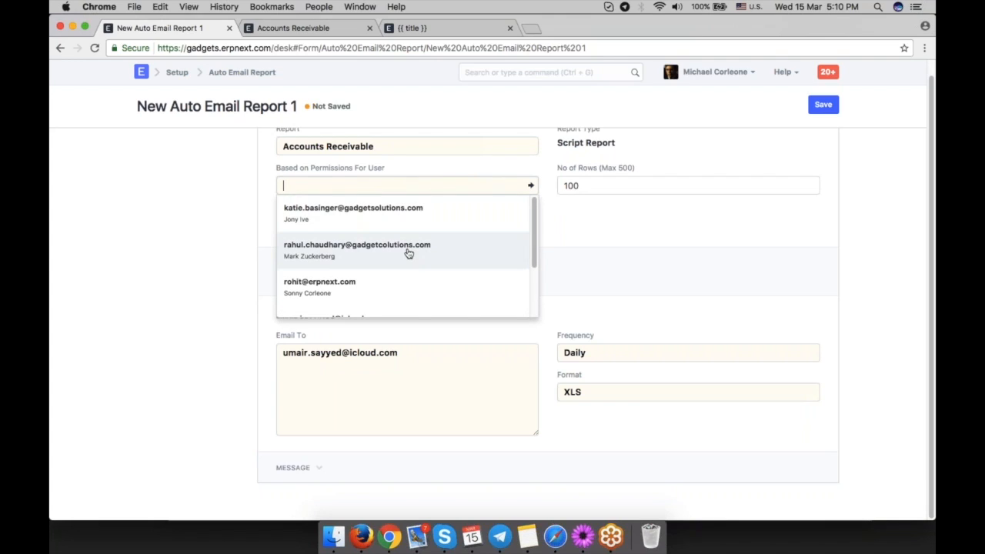
text(um)
key(Return)
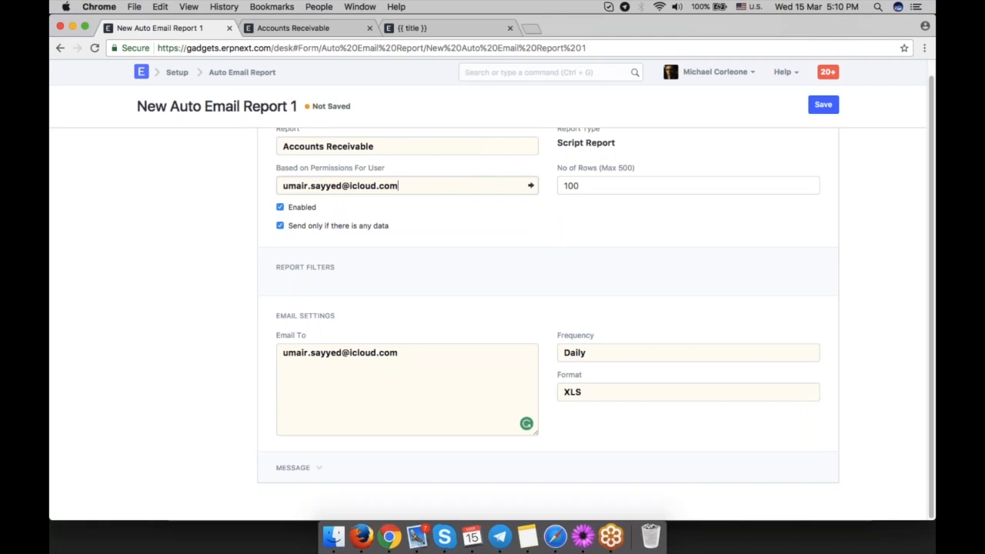
key(ctrl+s)
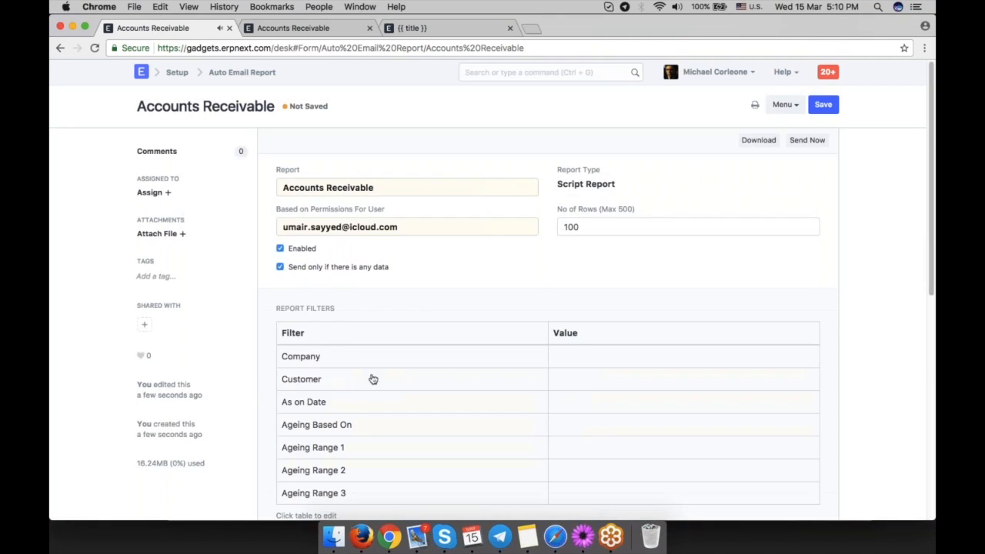
Open the report filters dialog to inspect the filter values, then close it.
scroll(374, 377, down, 3)
click(578, 214)
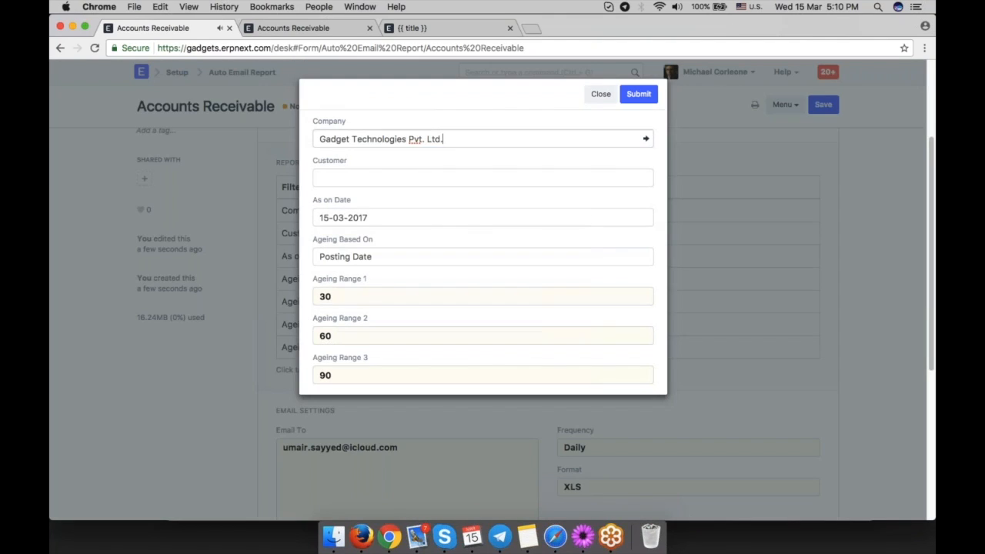
key(super+a)
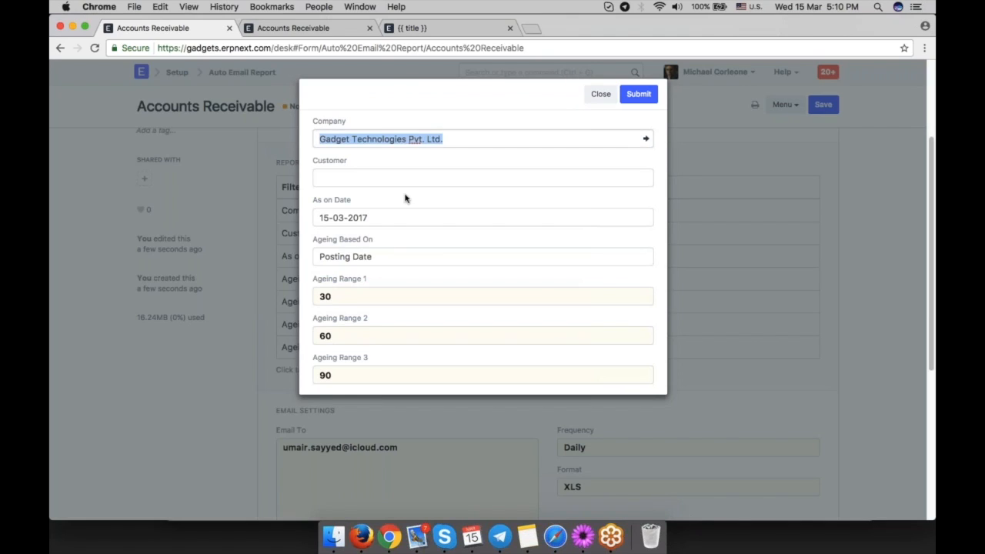
click(405, 197)
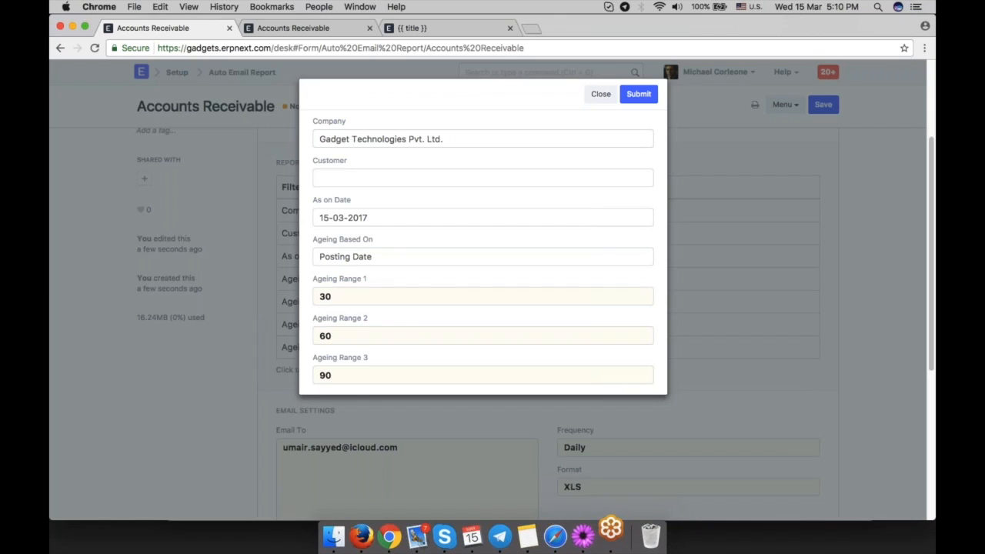
click(604, 96)
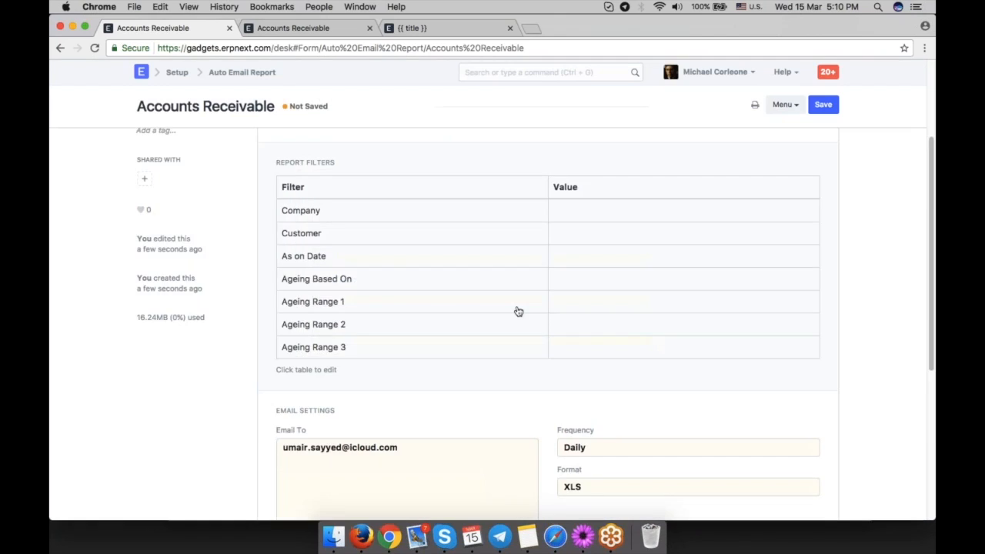
Examine the email settings, message area and available report format options.
scroll(519, 311, down, 3)
scroll(518, 311, down, 3)
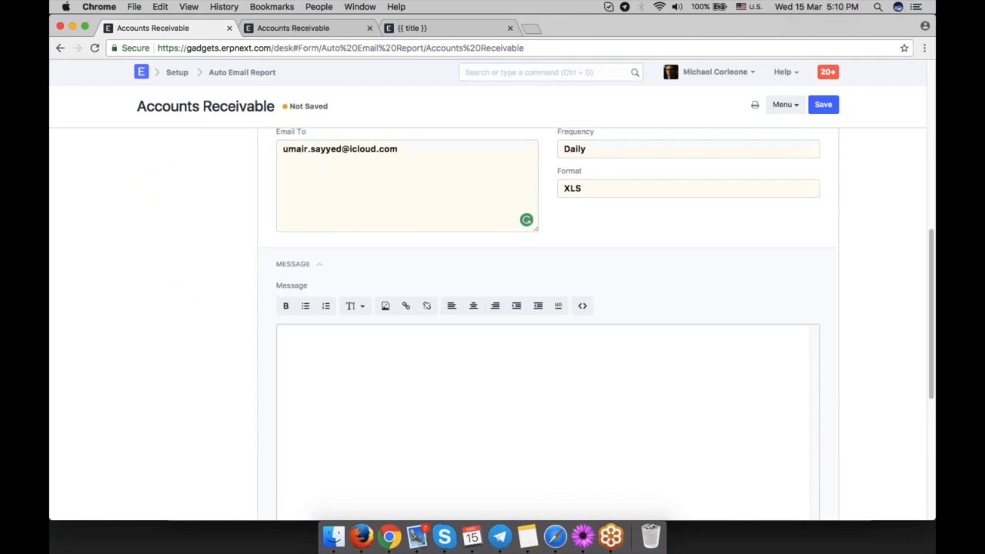
click(391, 428)
scroll(459, 354, down, 4)
scroll(459, 354, up, 5)
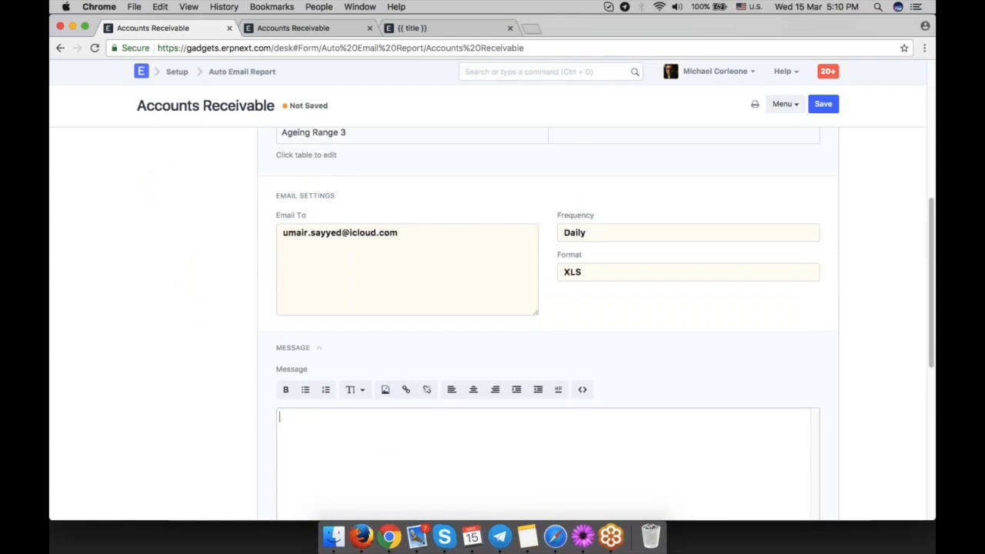
scroll(539, 323, up, 2)
click(623, 386)
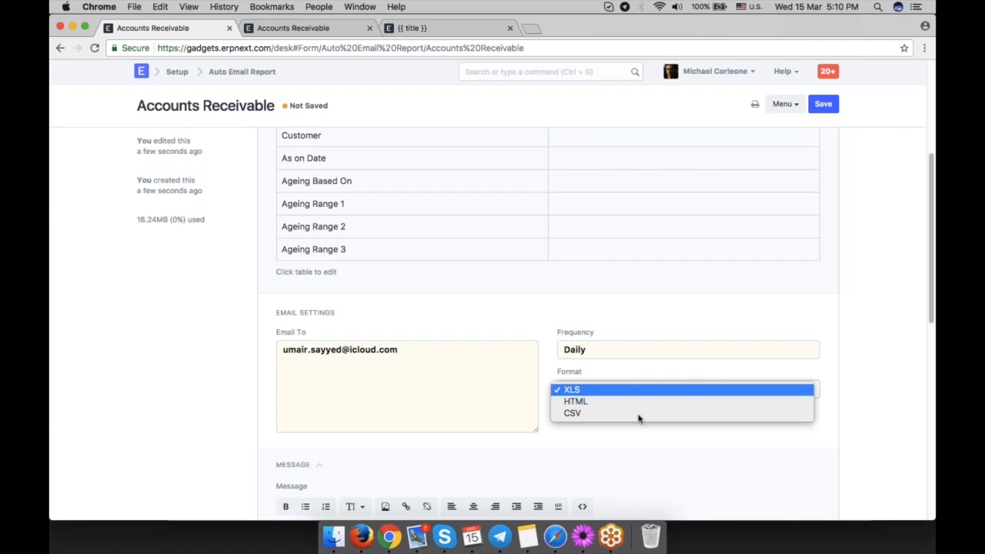
click(853, 328)
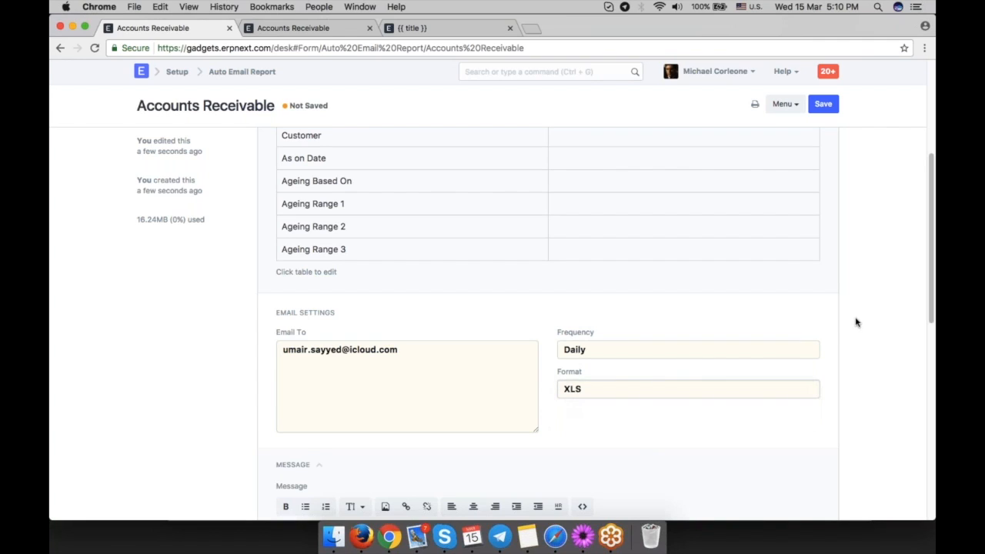
Clear the Report field of the auto email report.
scroll(856, 322, up, 4)
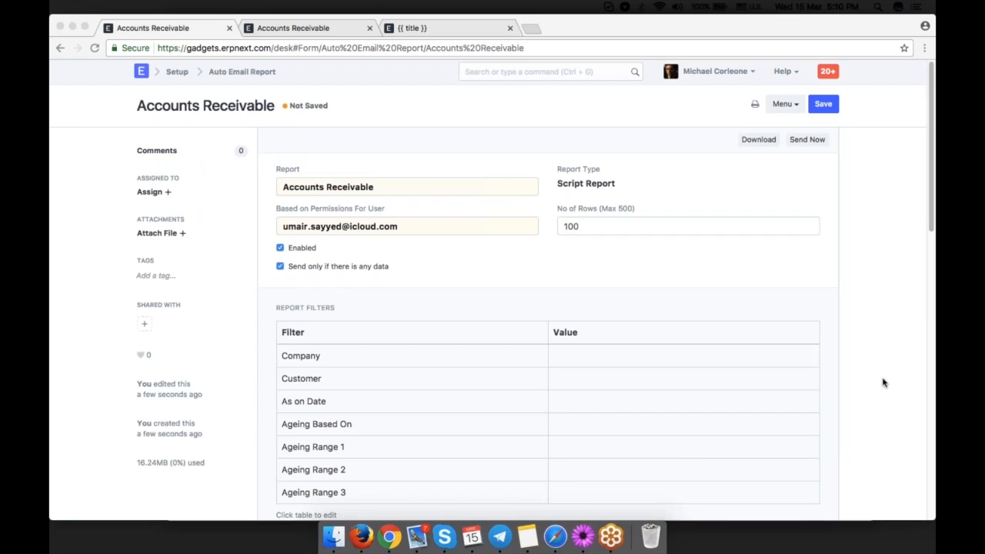
click(402, 192)
triple_click(401, 191)
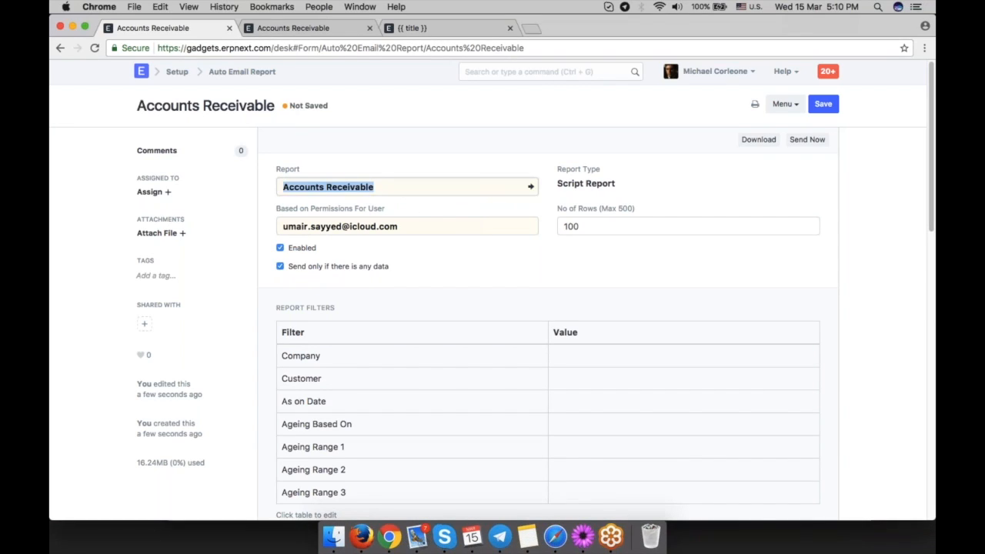
key(BackSpace)
scroll(406, 262, down, 5)
scroll(408, 283, down, 2)
scroll(407, 283, up, 7)
click(580, 270)
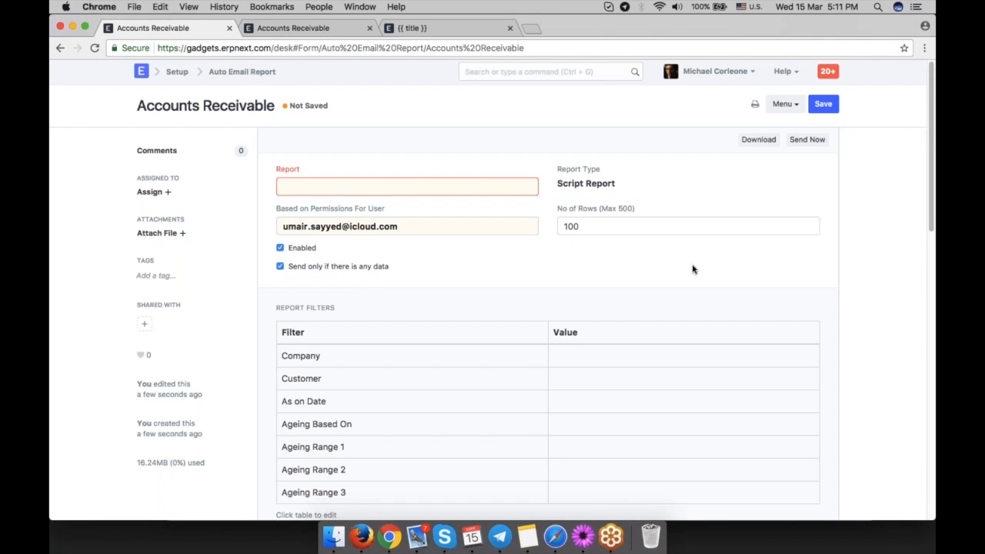
Start a new Sales Invoice for the customer InMobi Solutions.
click(552, 70)
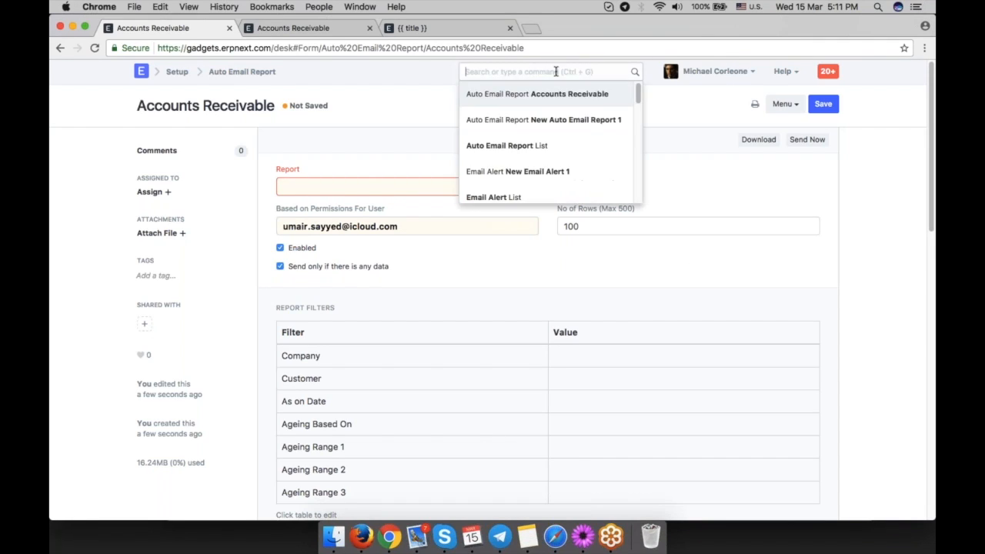
text(new sales in)
click(552, 119)
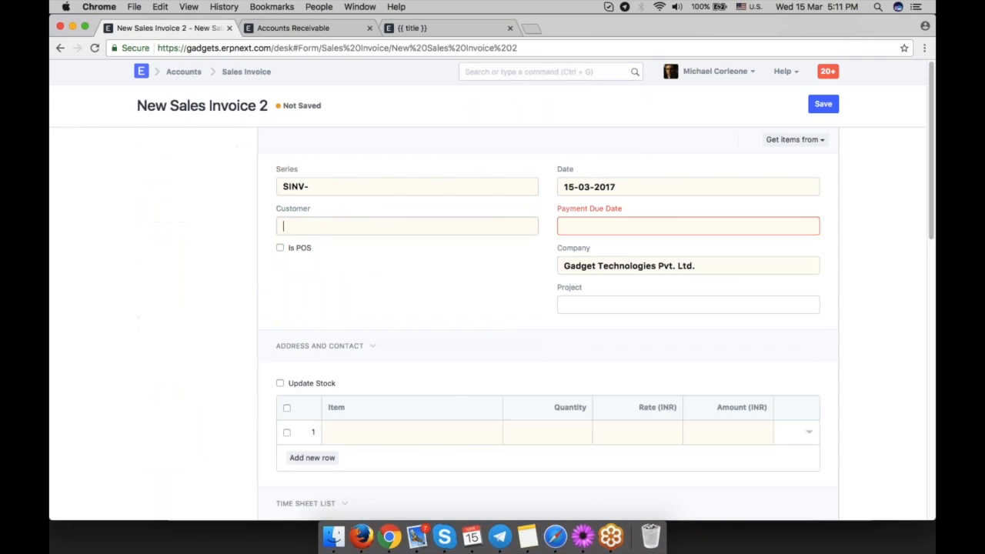
click(395, 249)
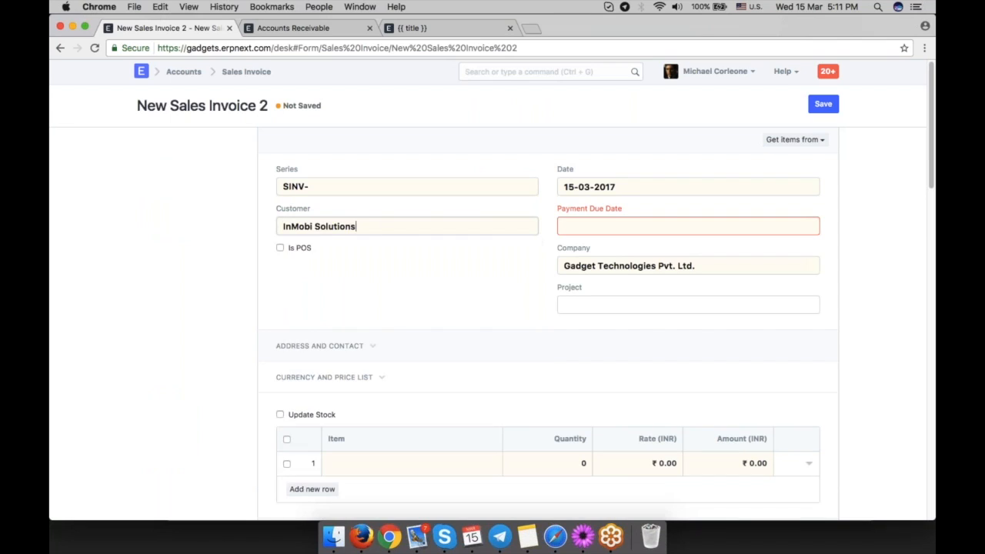
Add a Motherboard item row to the invoice and open it for editing.
scroll(820, 333, down, 3)
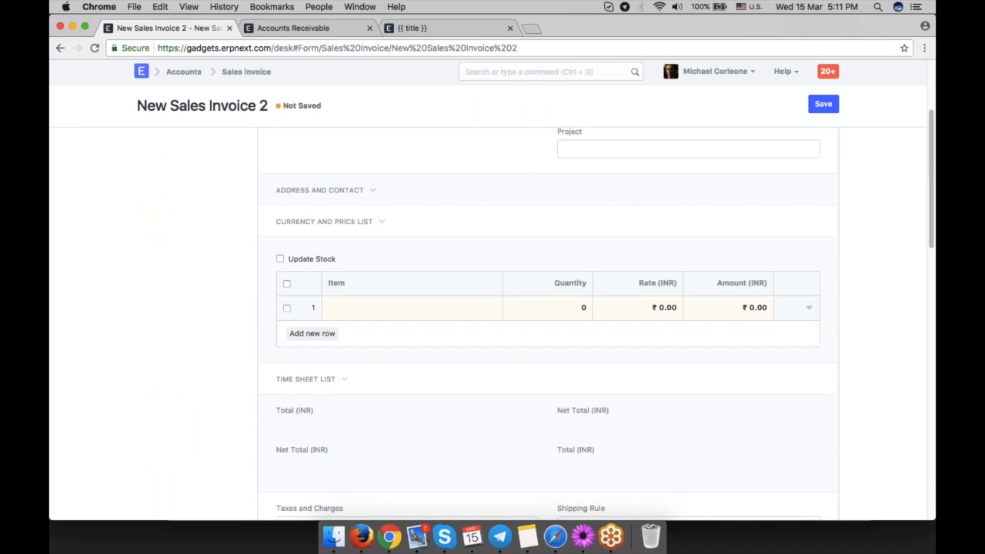
click(387, 308)
scroll(387, 308, down, 2)
click(386, 185)
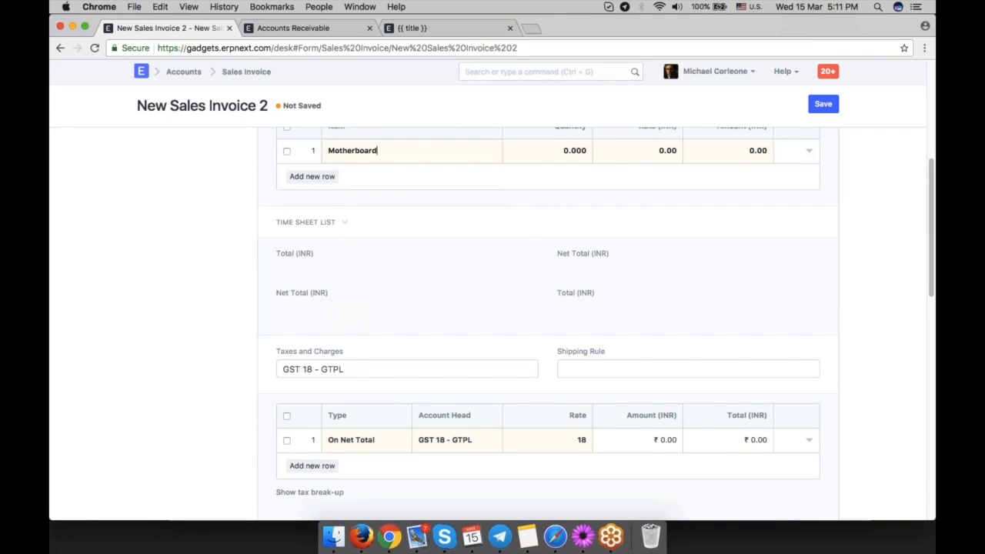
click(808, 151)
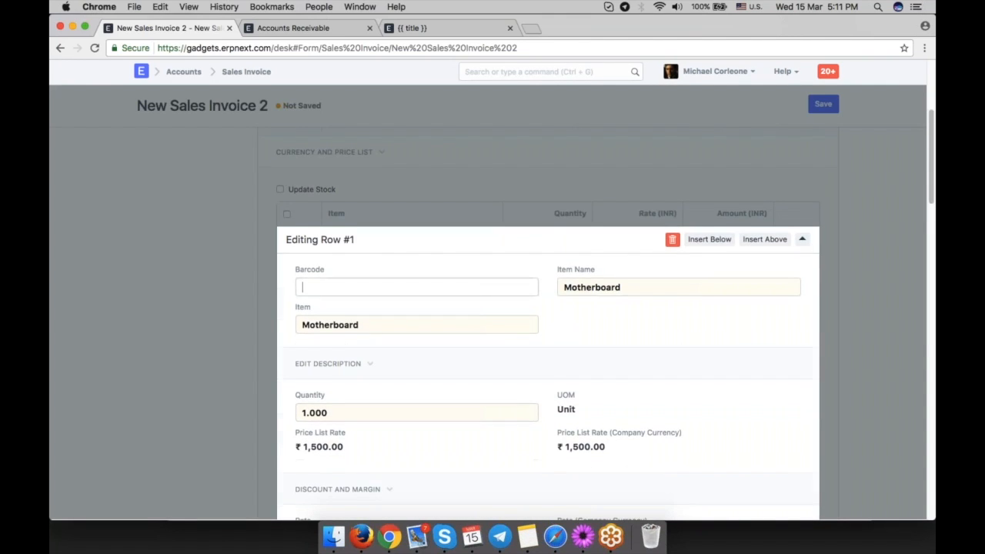
Set the item's income account to Temporary Opening - GTPL.
scroll(332, 323, down, 8)
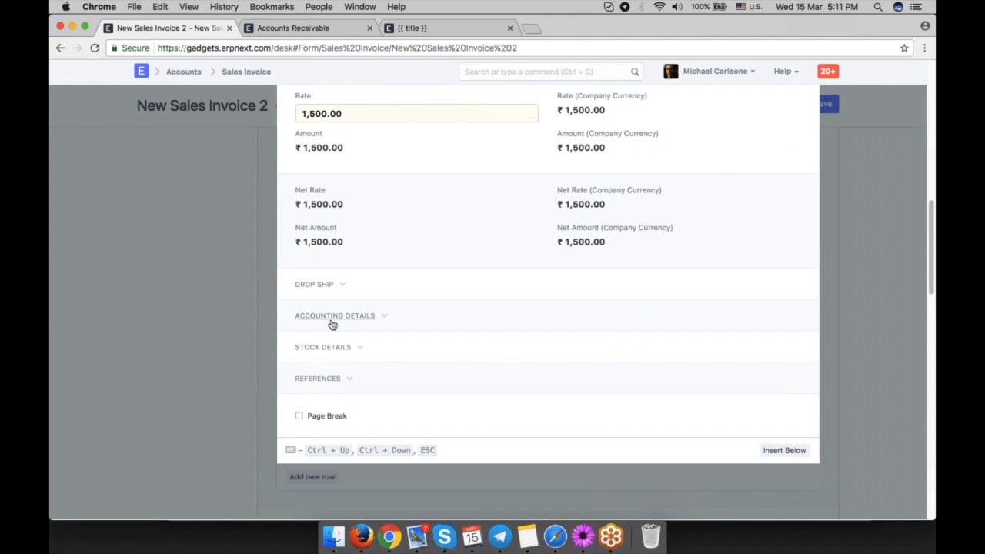
click(331, 324)
click(348, 350)
key(BackSpace)
text(temp)
key(Return)
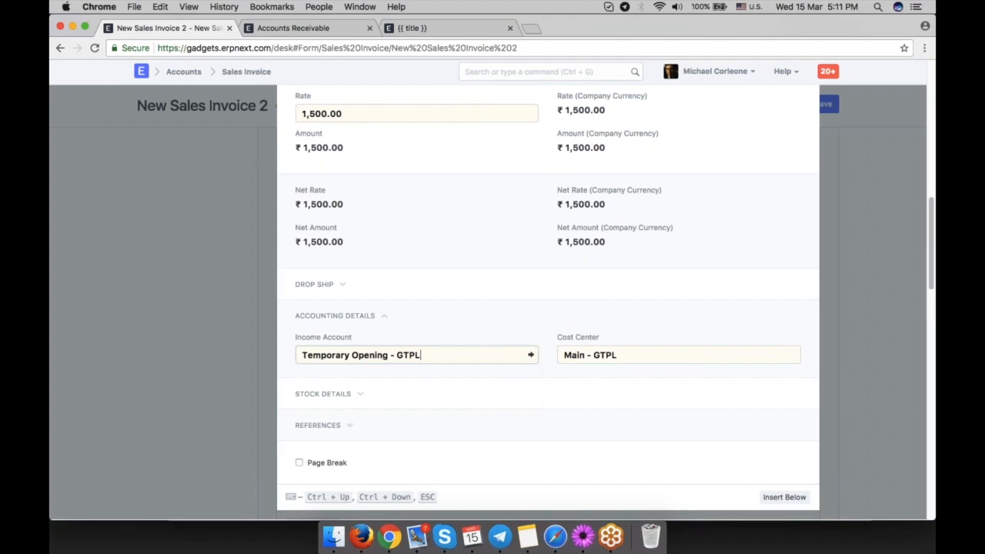
scroll(394, 397, down, 4)
scroll(395, 397, up, 2)
click(169, 338)
scroll(518, 391, up, 10)
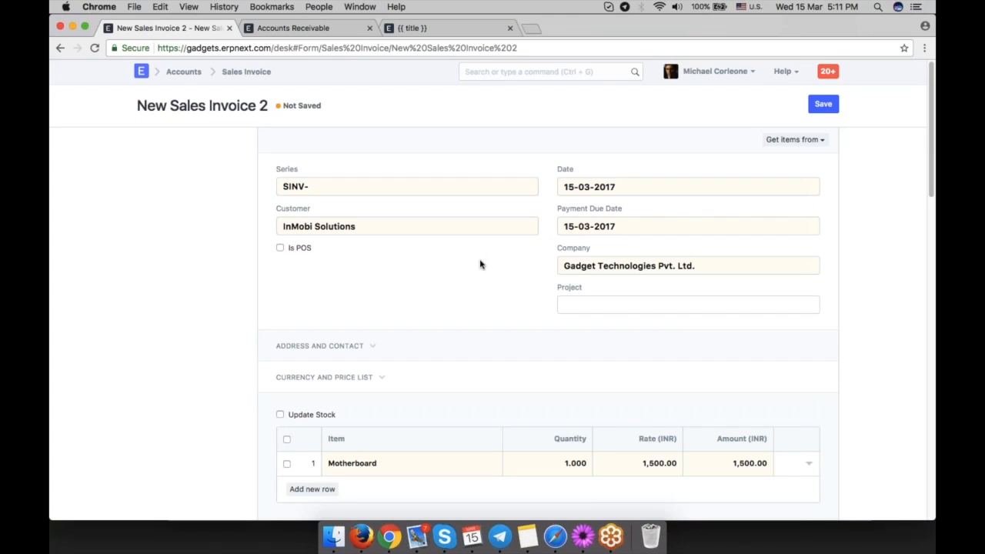
Create a new Journal Entry and set the first row's account to Debtors - GTPL.
key(ctrl+g)
text(new jour)
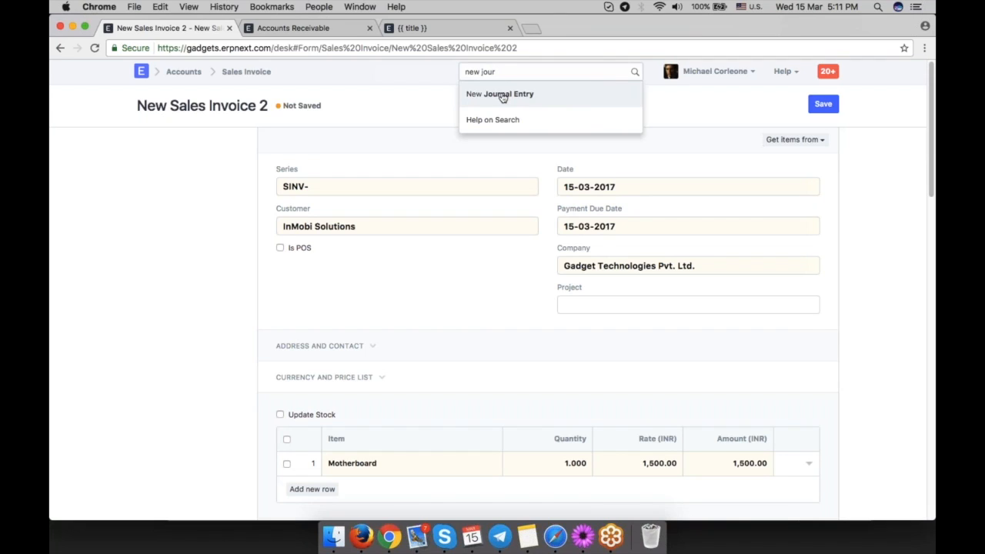
click(501, 97)
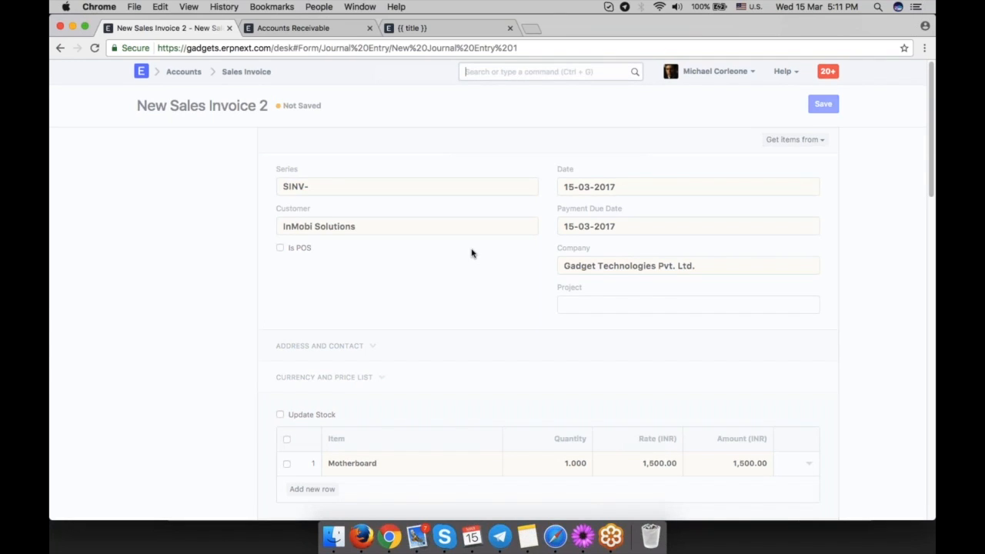
text(deb)
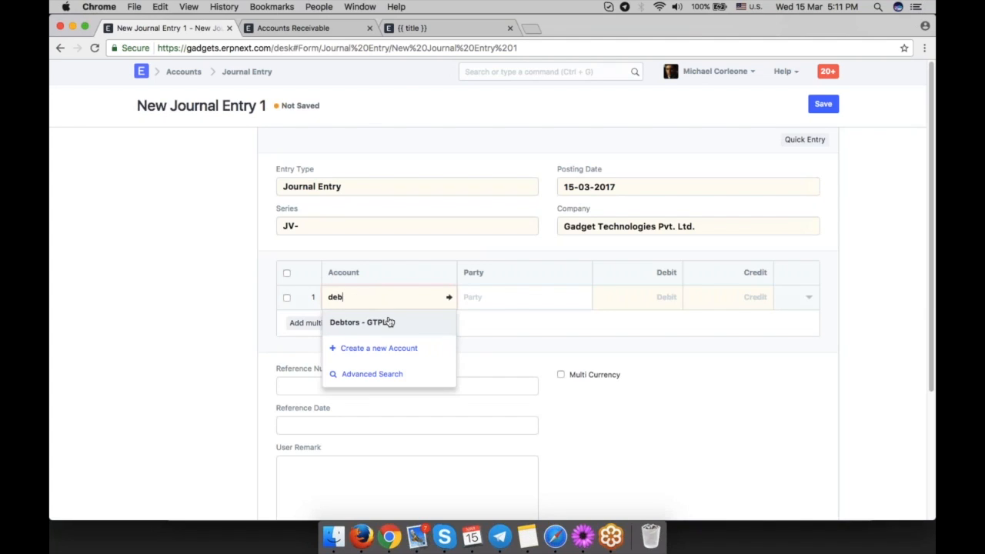
click(387, 321)
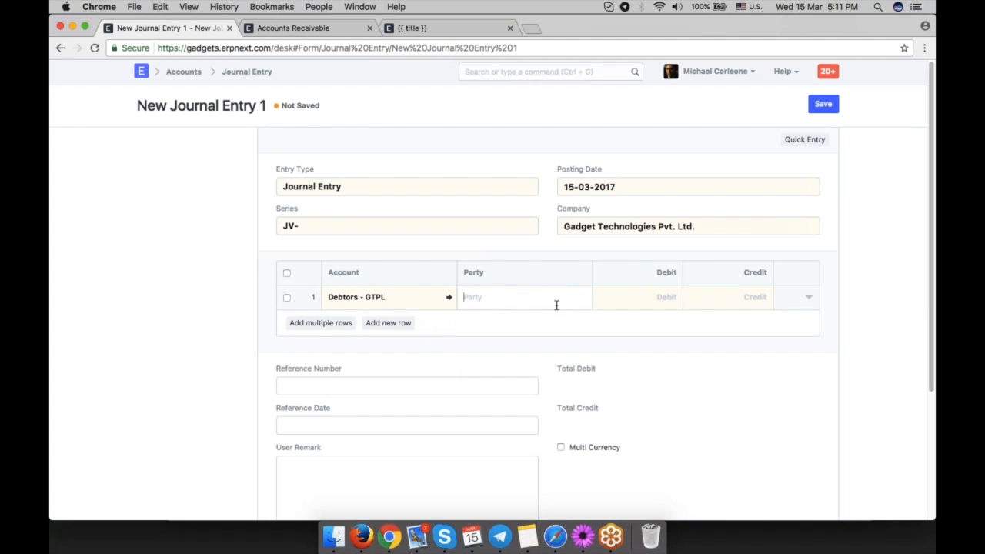
Set the first row's party to the customer Fermentum Metus Aenean Inc.
click(556, 303)
scroll(546, 362, down, 2)
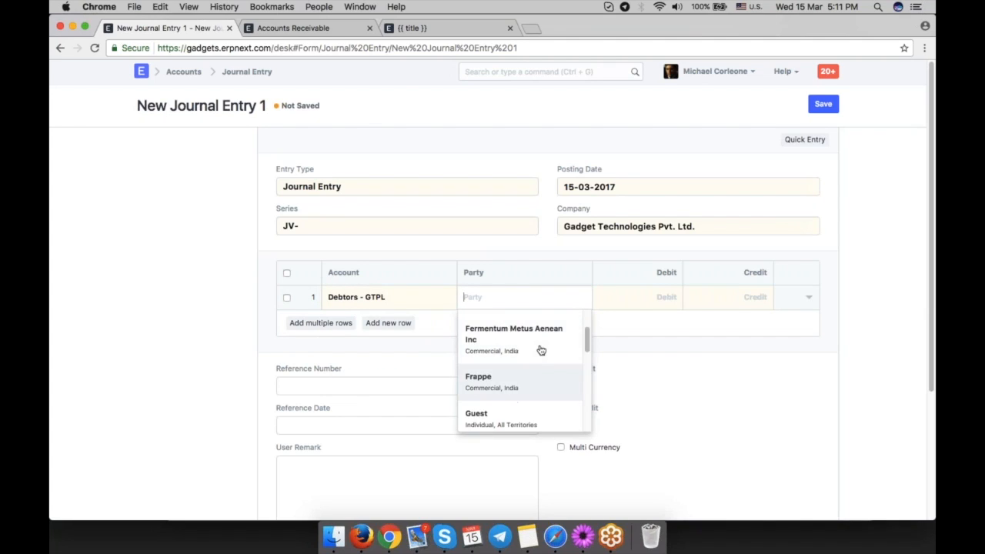
click(539, 346)
click(653, 296)
Set the journal entry's posting date to 01-01-2017.
click(631, 187)
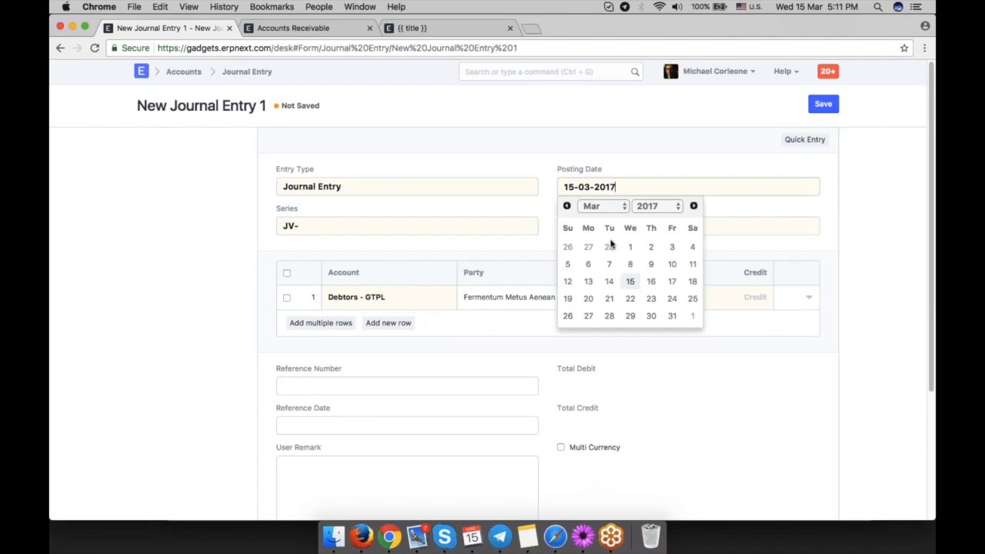
click(566, 205)
click(566, 205)
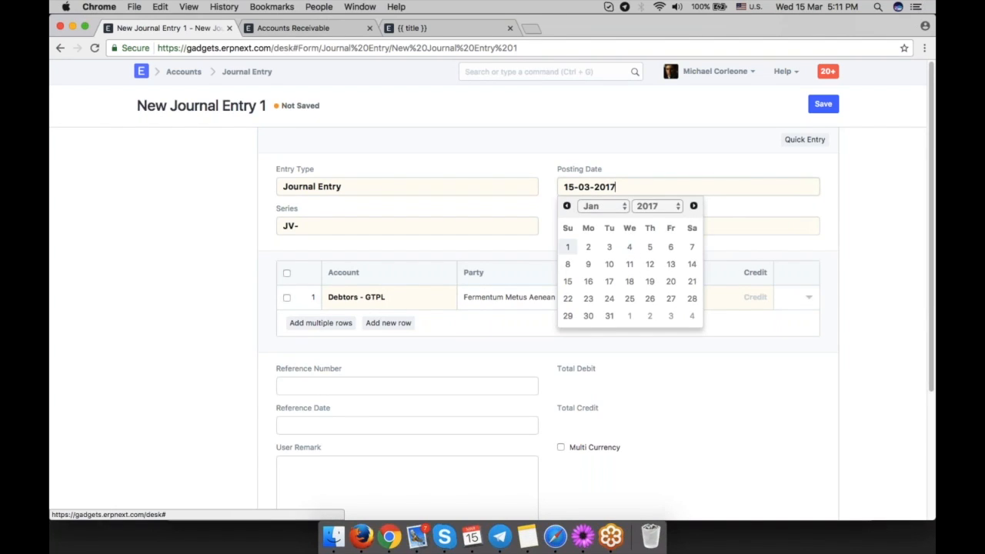
click(567, 246)
Enter a debit of 20,000 on the Debtors - GTPL row.
click(655, 292)
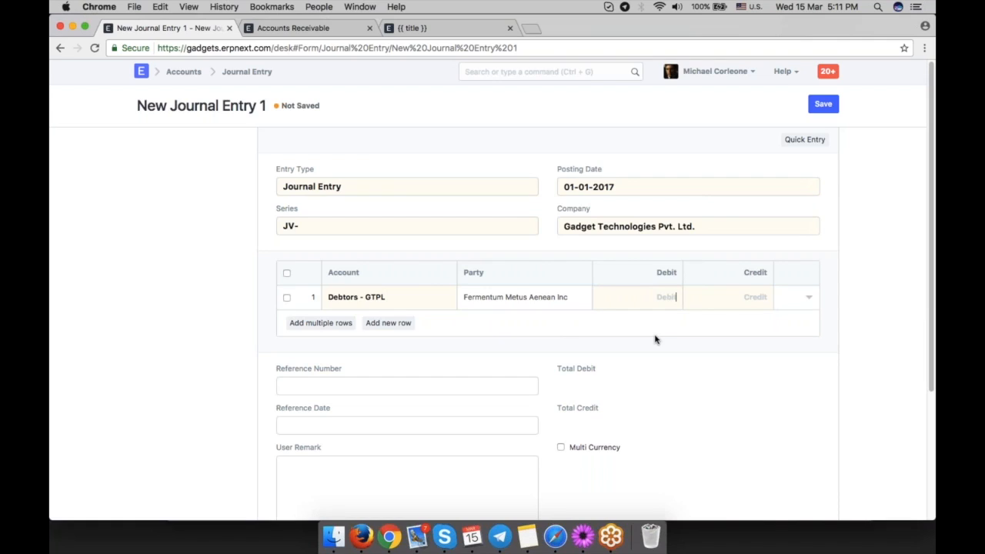
text(20000)
click(722, 380)
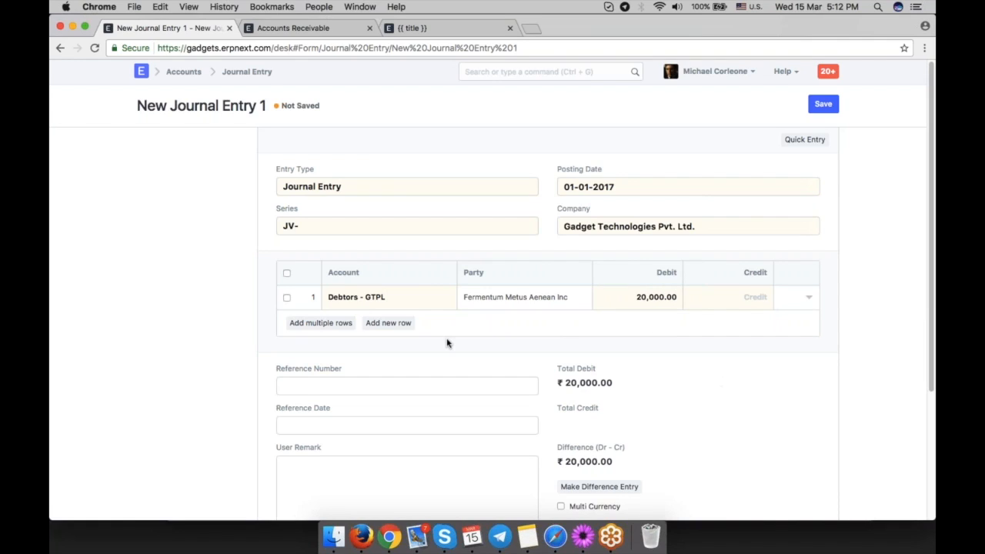
Add a second row with the account Temporary Opening - GTPL to balance the credit.
click(399, 325)
text(tem)
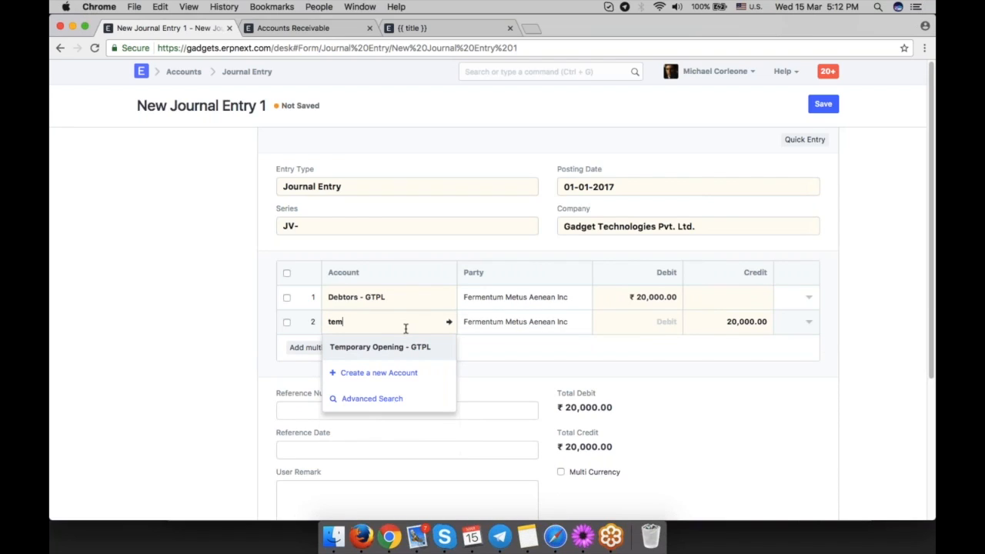
key(Return)
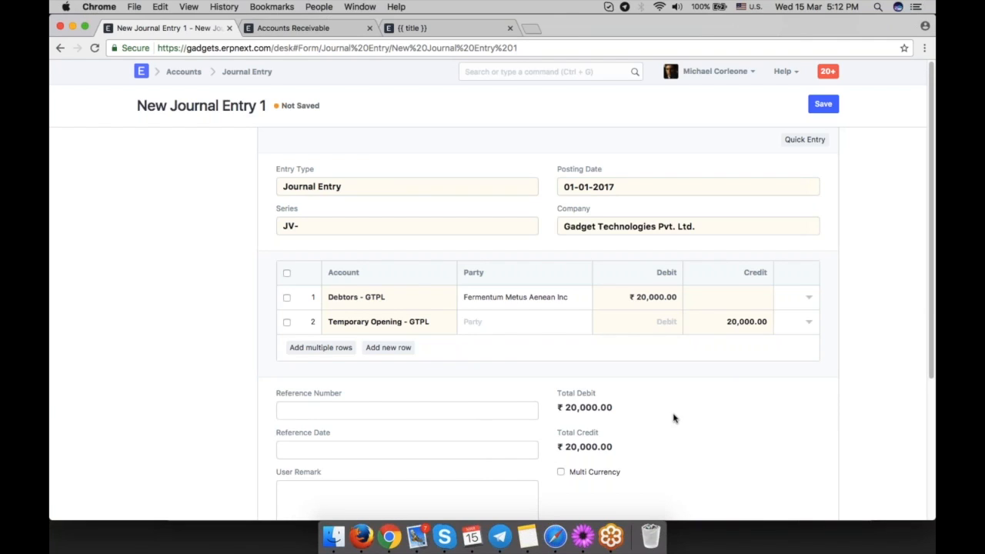
Start a new Payment Entry receiving from the customer Fermentum Metus Aenean Inc.
key(ctrl+g)
text(new pay)
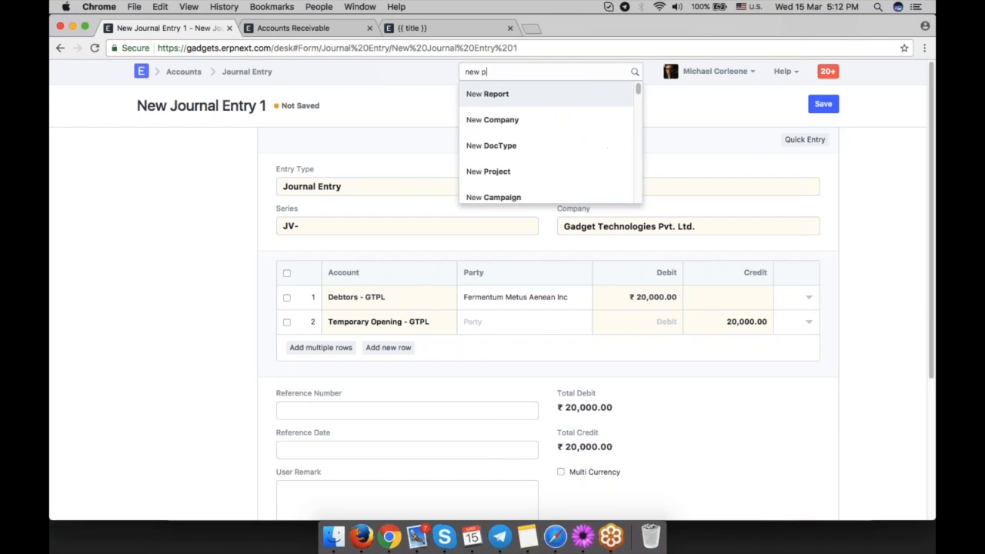
key(Return)
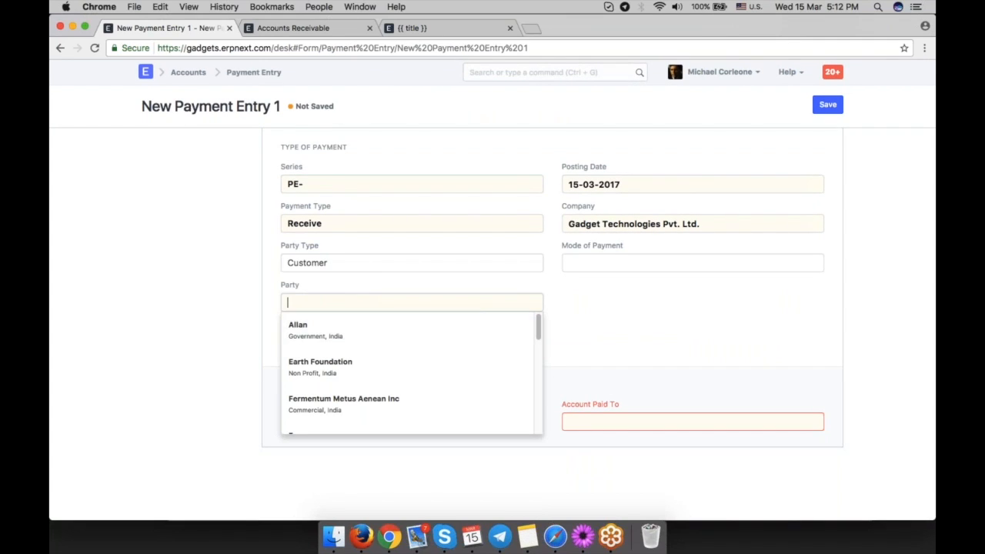
click(392, 402)
Set the payment's Account Paid To to Standard Bank - GTPL.
scroll(616, 303, down, 2)
scroll(616, 303, down, 1)
click(604, 338)
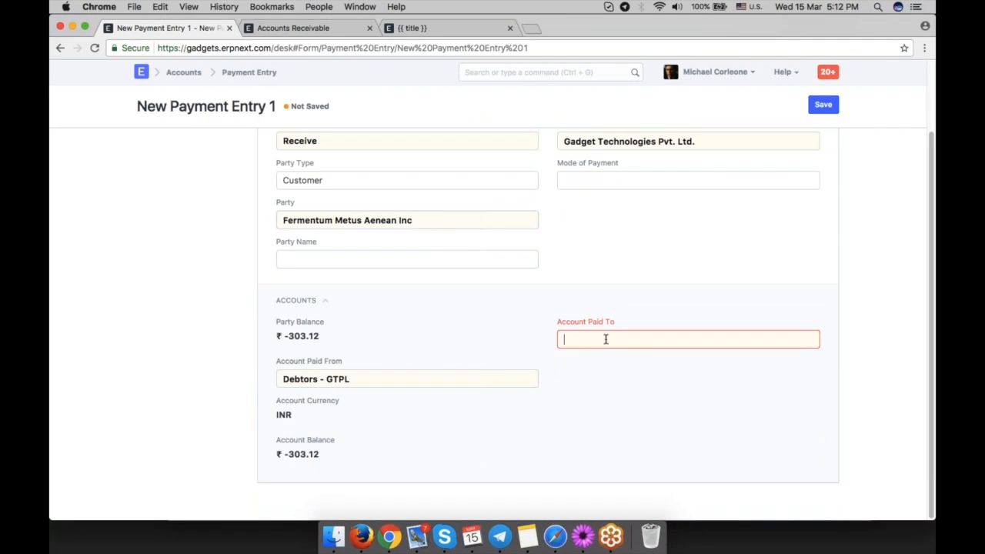
click(635, 362)
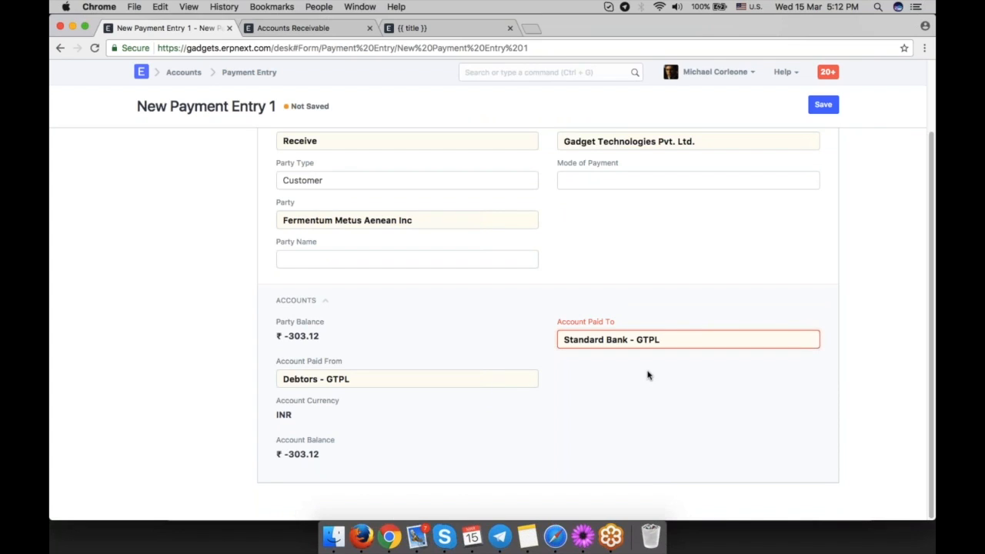
Add a payment reference row of type Journal Entry pointing to JV-00002.
scroll(650, 307, down, 3)
scroll(653, 301, down, 3)
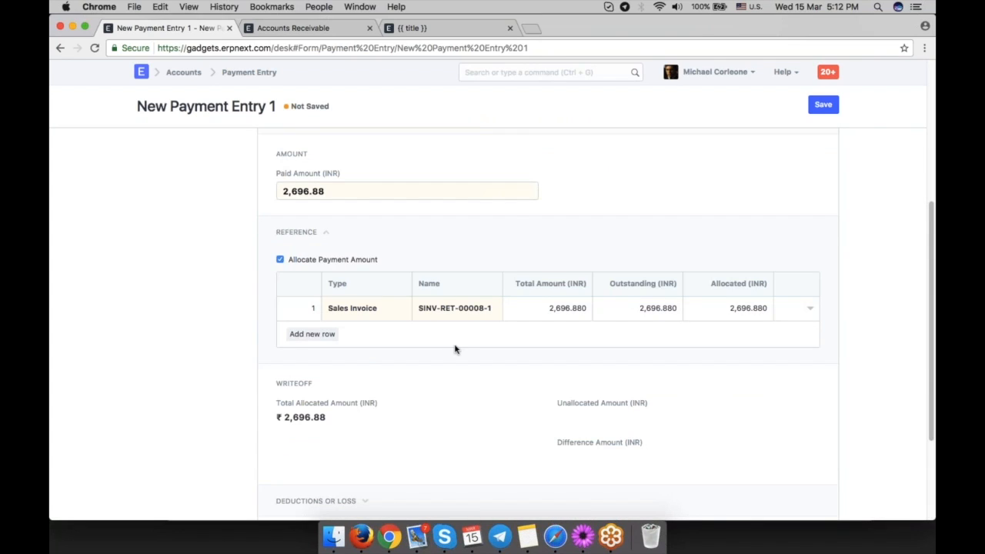
scroll(457, 347, down, 2)
click(332, 265)
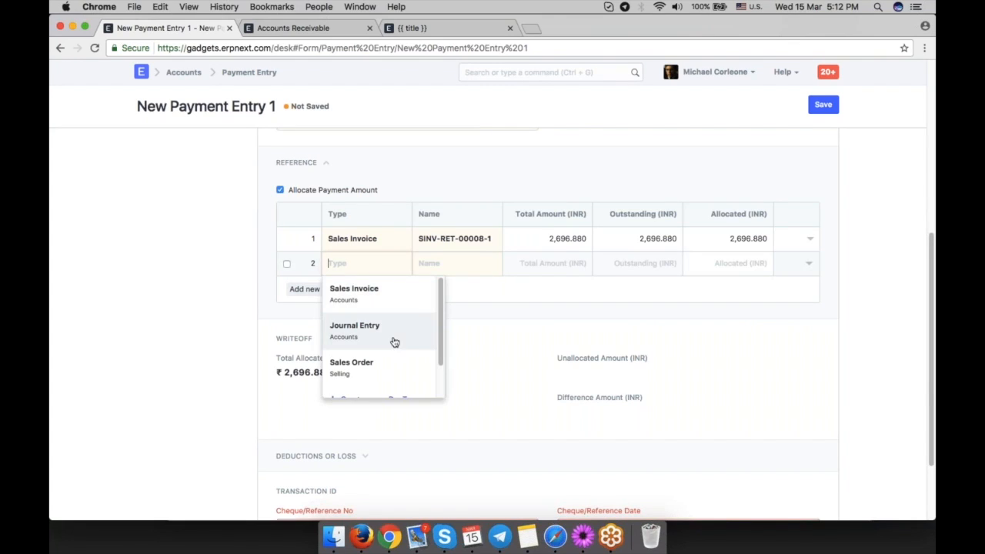
click(392, 336)
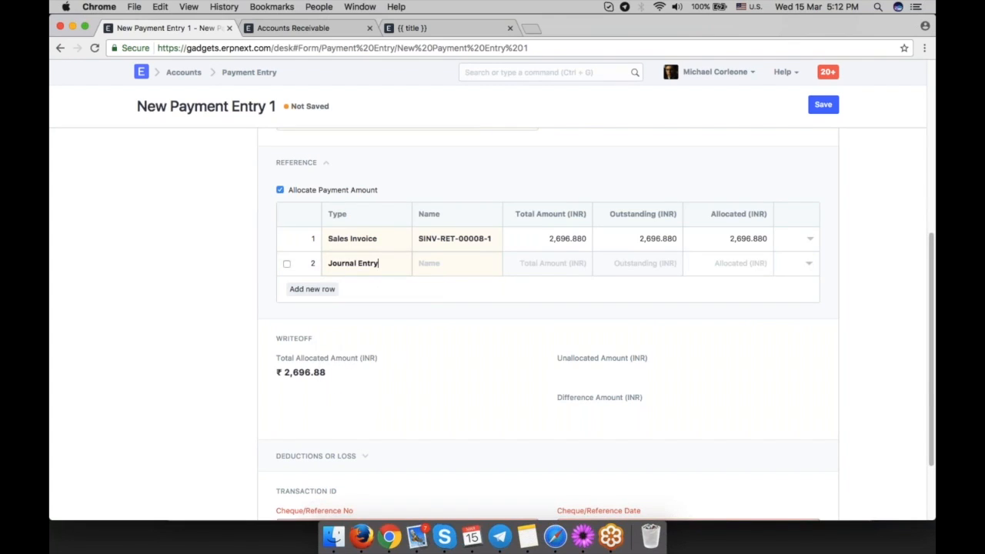
click(463, 269)
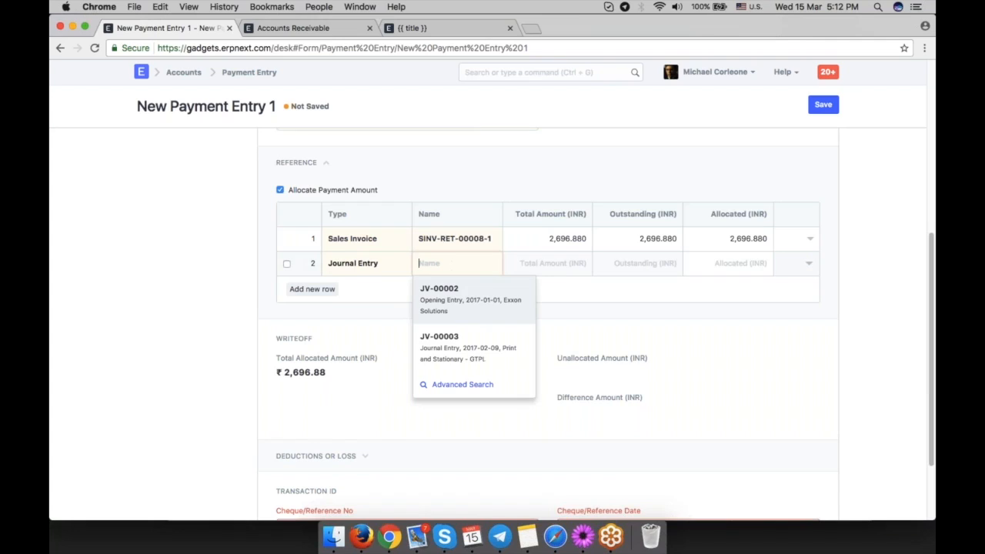
click(493, 311)
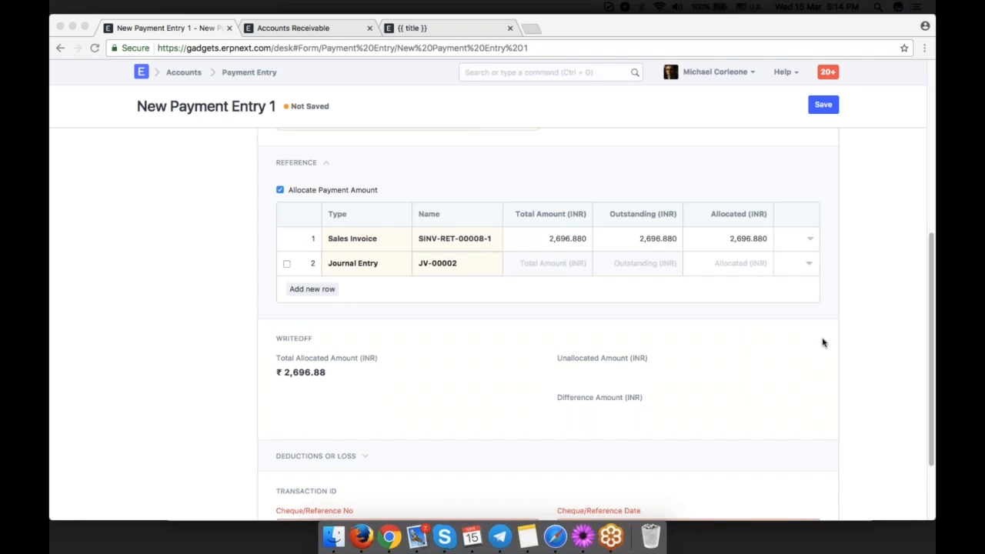
Open the Company list from the search bar.
scroll(822, 342, up, 2)
click(534, 72)
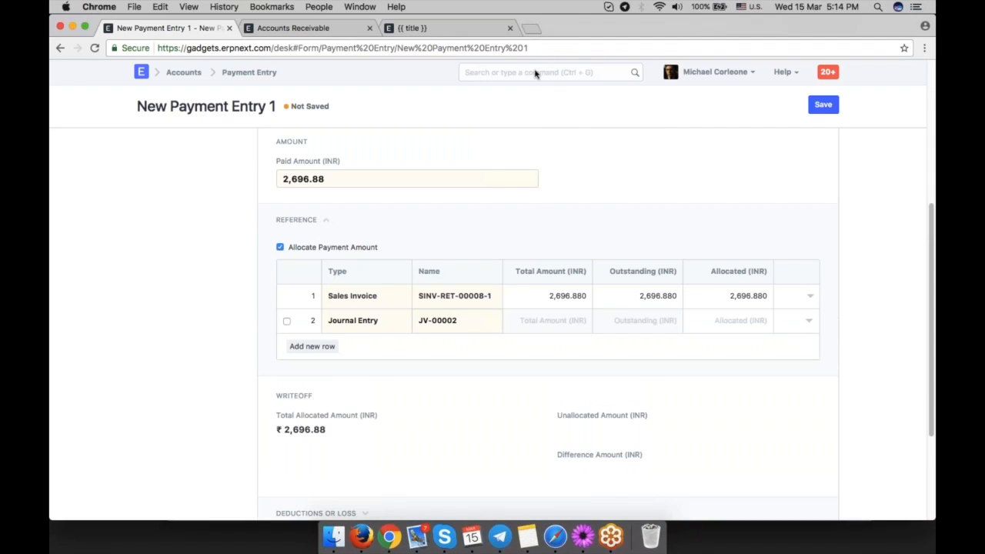
text(cop)
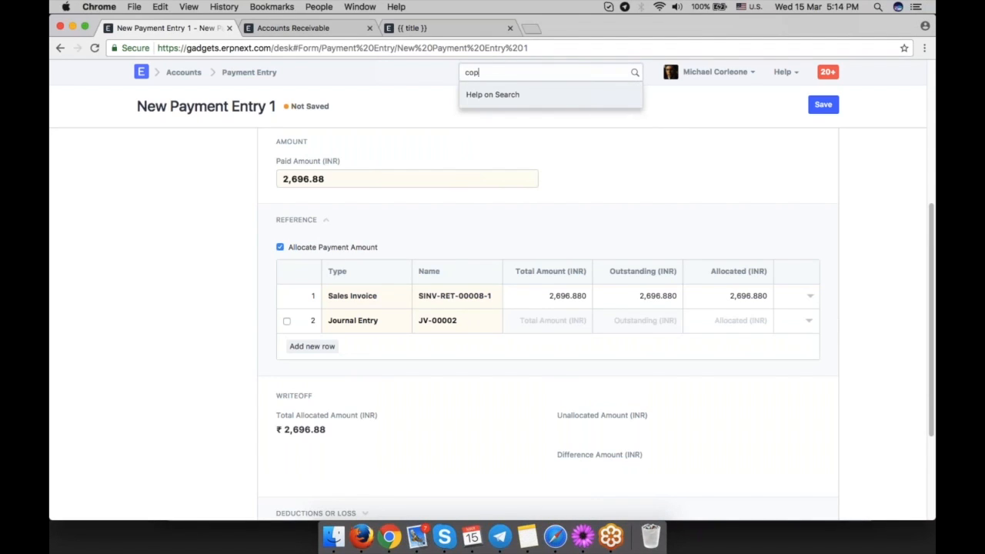
key(BackSpace)
text(mpa)
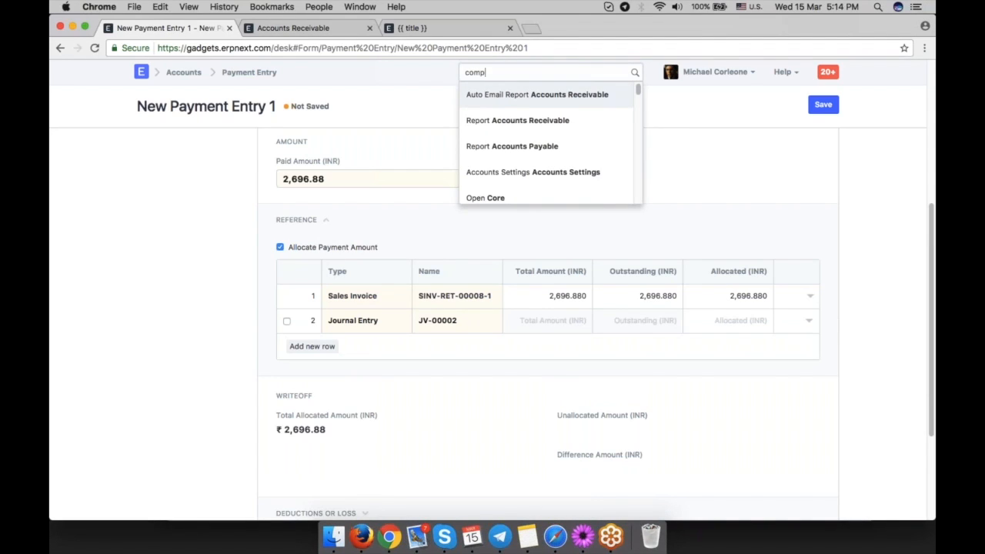
click(514, 96)
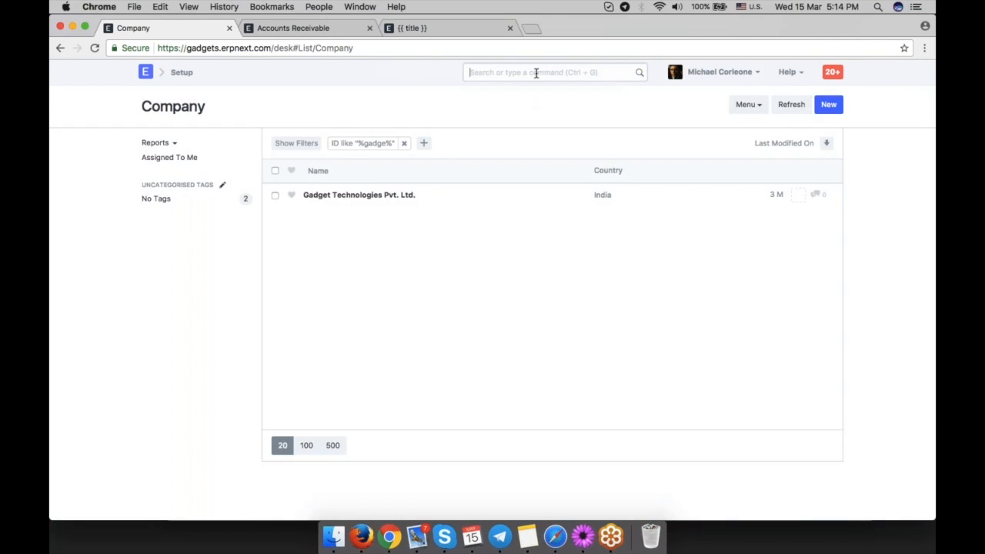
Open the Chart of Accounts and switch the company between Facebook and Gadget Technologies Pvt. Ltd.
text(chart of)
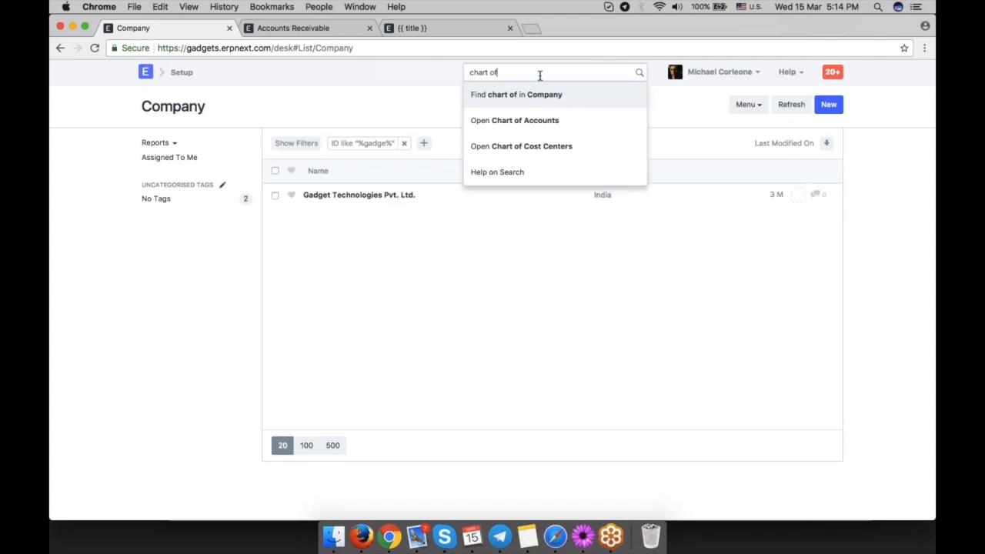
click(573, 123)
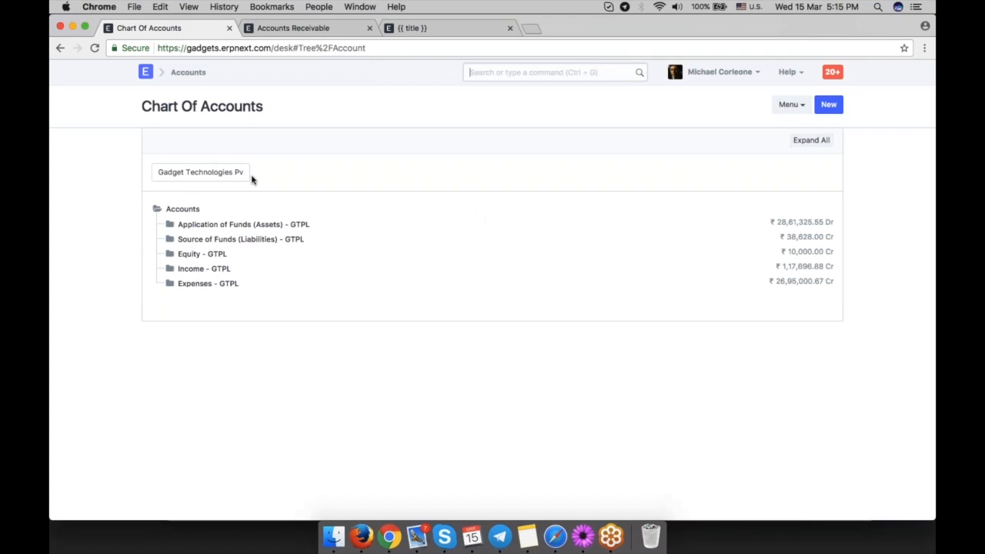
click(231, 171)
click(219, 160)
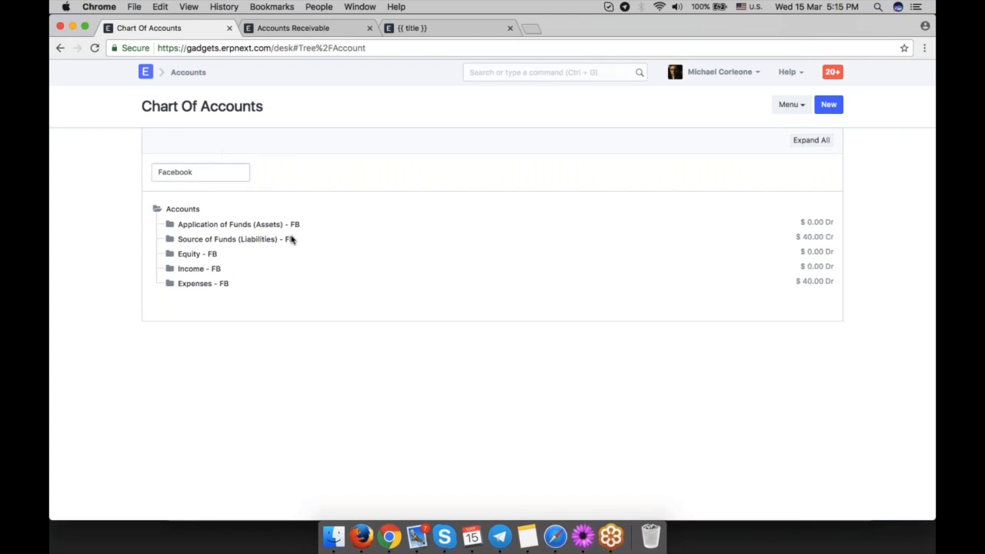
click(209, 167)
click(225, 183)
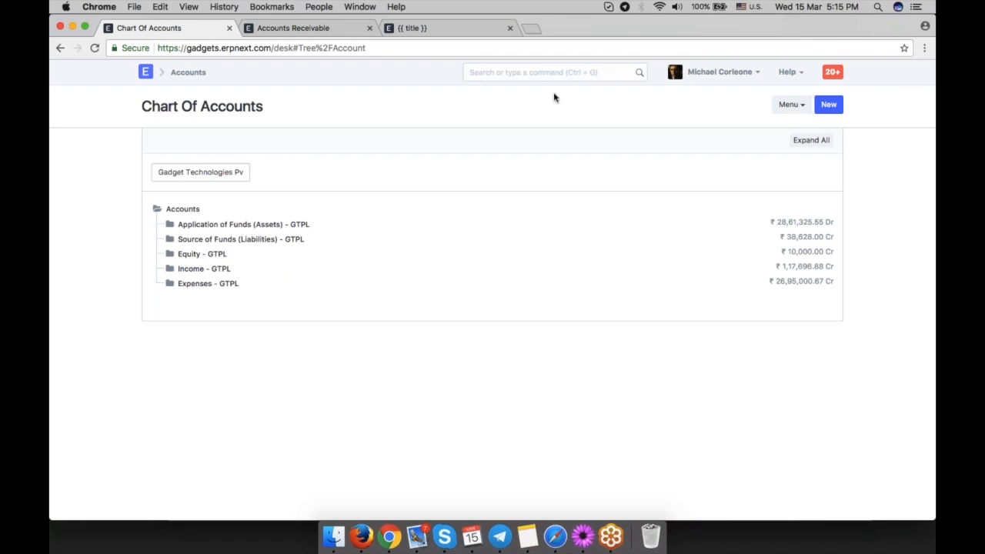
Start another Journal Entry with the first-row account Freight and Forwarding Charges - GTPL.
click(537, 73)
text(new jour)
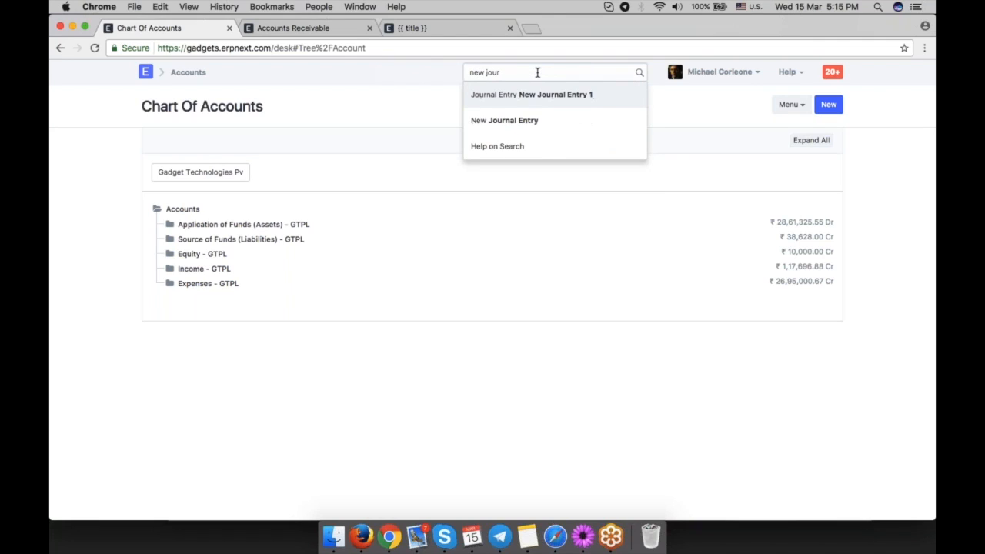
key(Down)
key(Return)
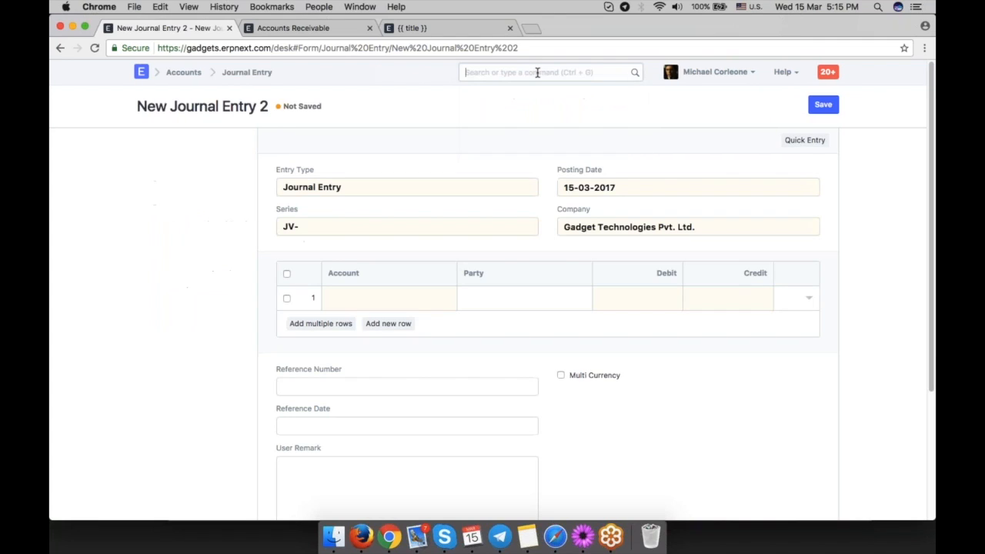
click(371, 297)
text(tr)
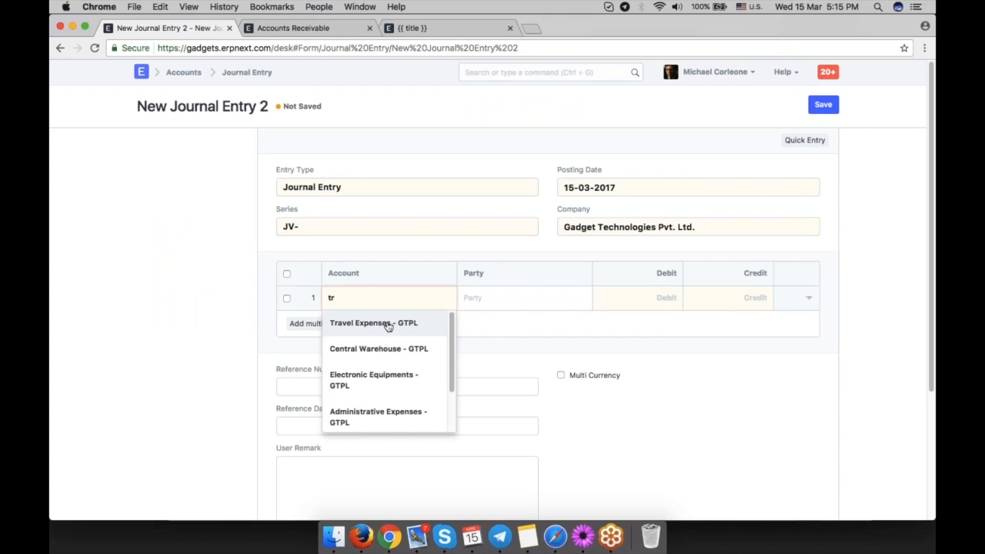
key(BackSpace)
key(BackSpace)
text(re)
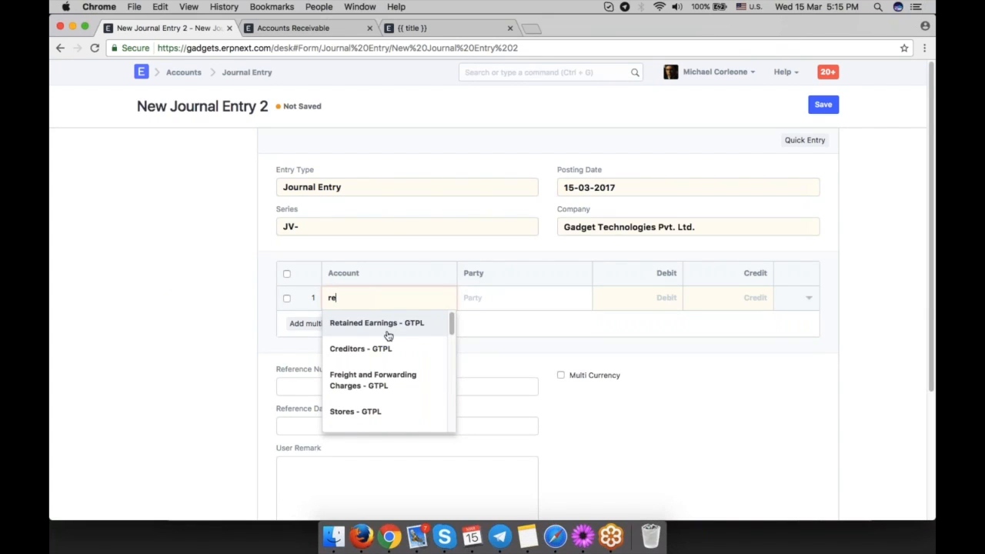
scroll(390, 368, down, 1)
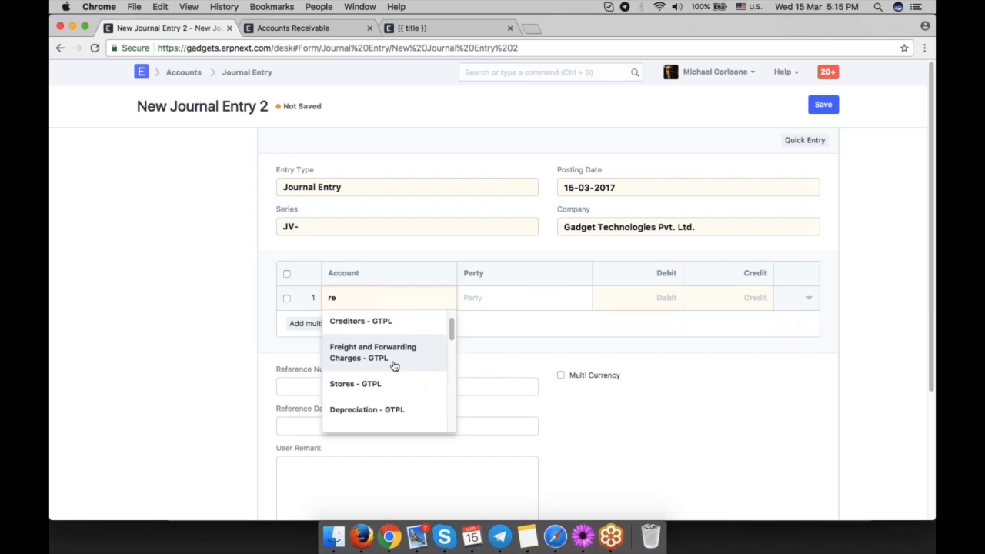
click(394, 367)
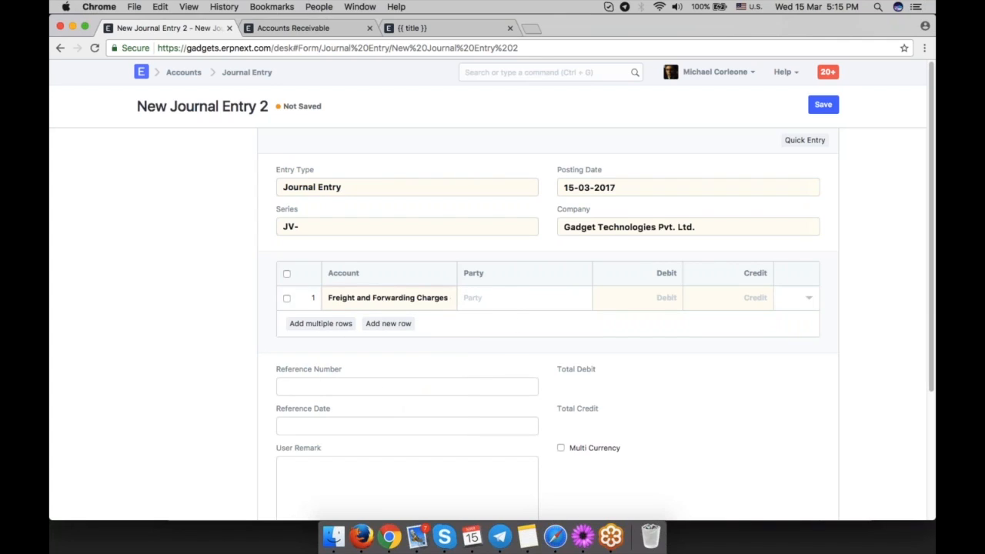
Enter a debit of 1,000 on the Freight and Forwarding Charges row and add a second row.
click(676, 298)
text(2)
key(BackSpace)
text(1,000)
click(388, 323)
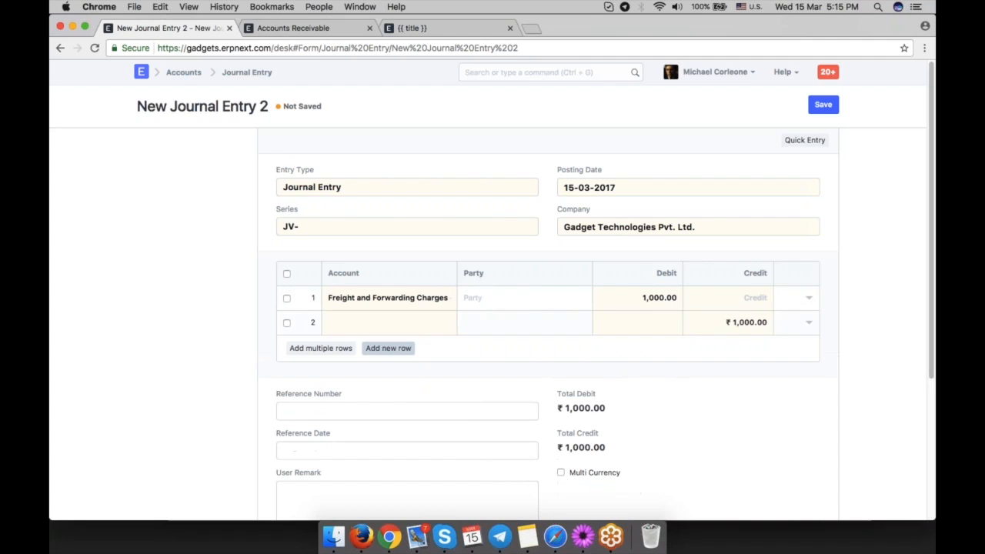
Set the second row's account to Cash - GTPL and change the entry type to Contra Entry.
text(cash)
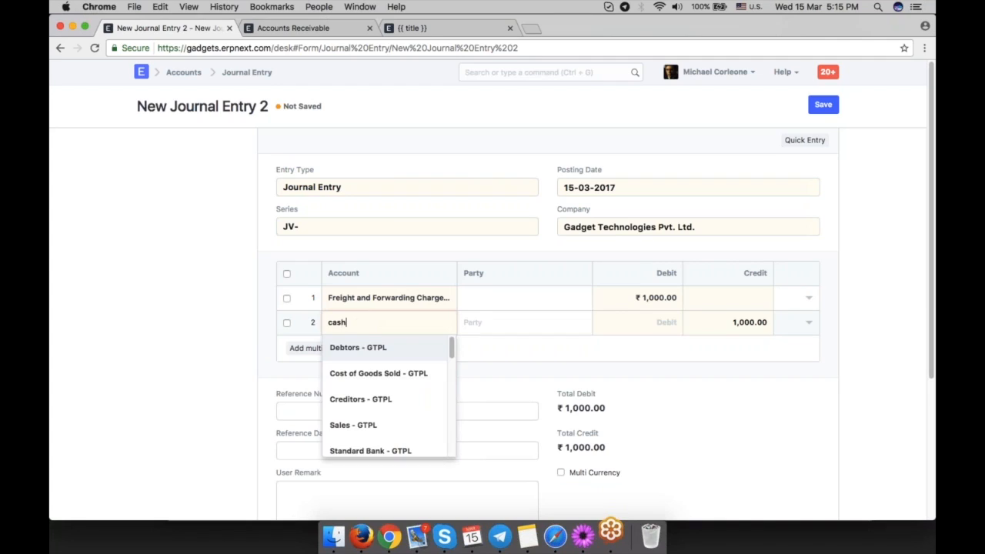
click(377, 349)
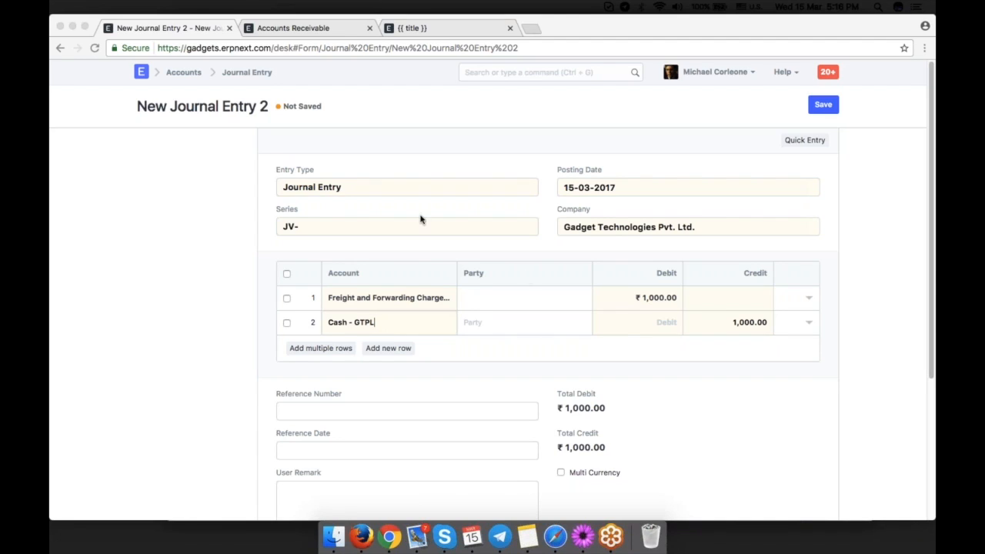
click(407, 191)
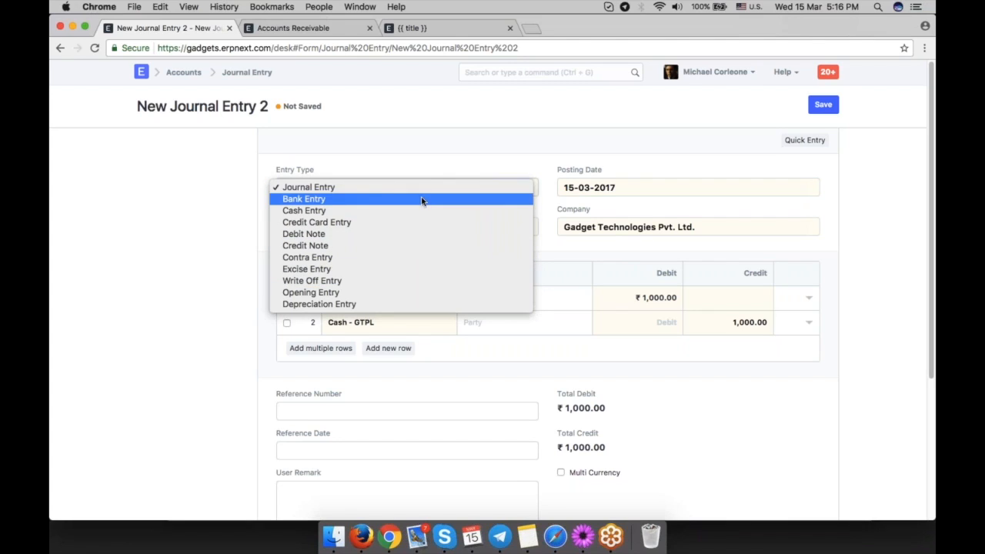
click(405, 262)
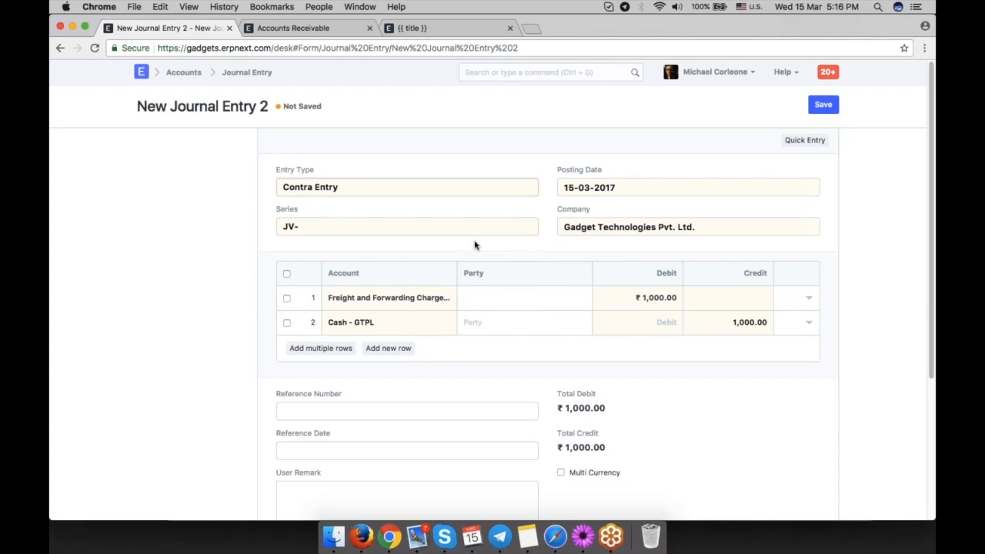
double_click(577, 230)
triple_click(577, 231)
click(542, 242)
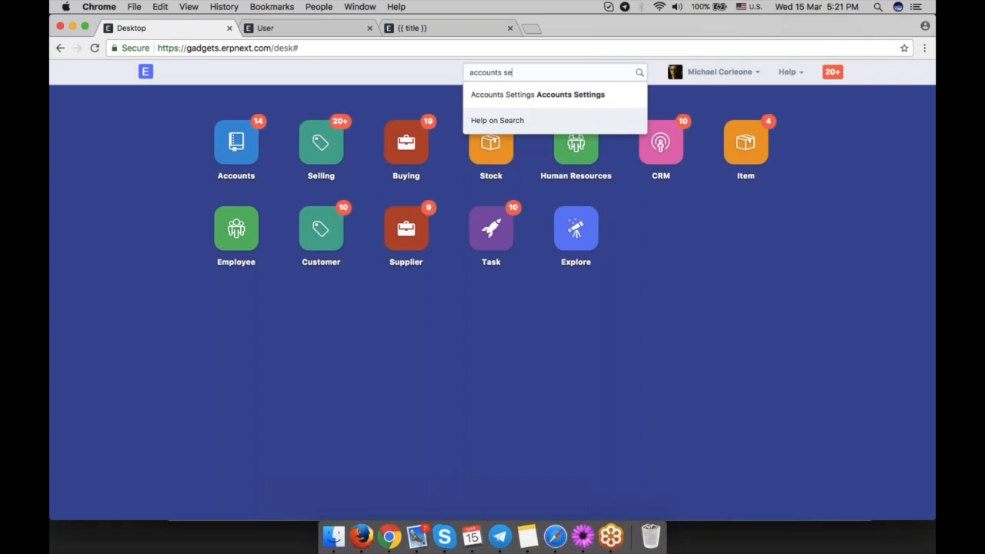
key(Return)
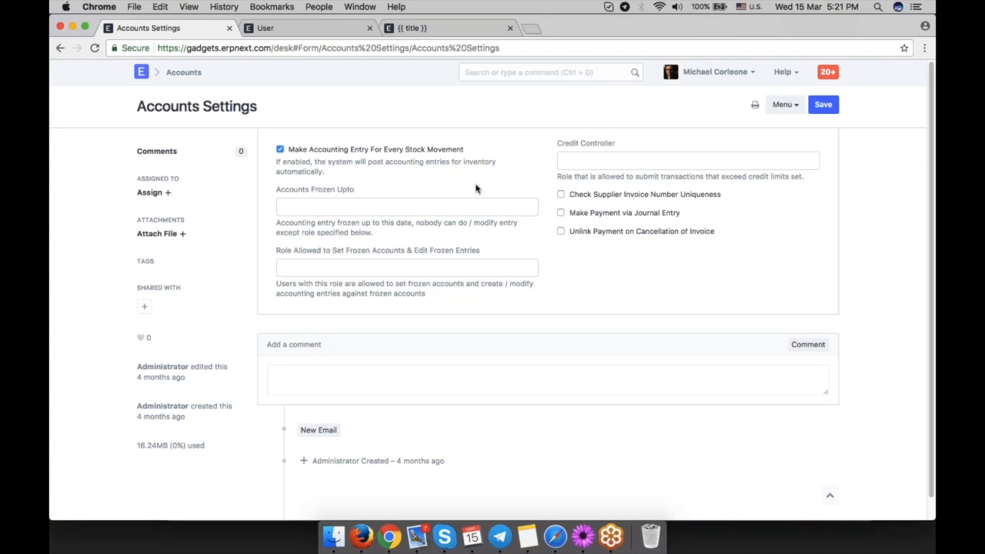
Turn off Make Accounting Entry For Every Stock Movement in Accounts Settings and save.
click(279, 149)
key(ctrl+s)
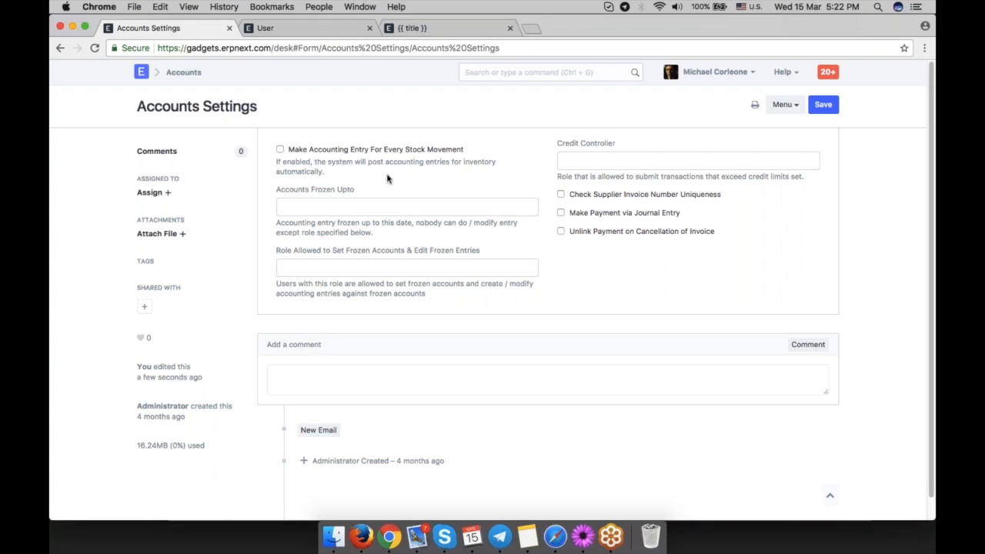
Start a new Purchase Receipt through the command search from the Accounts module.
click(183, 72)
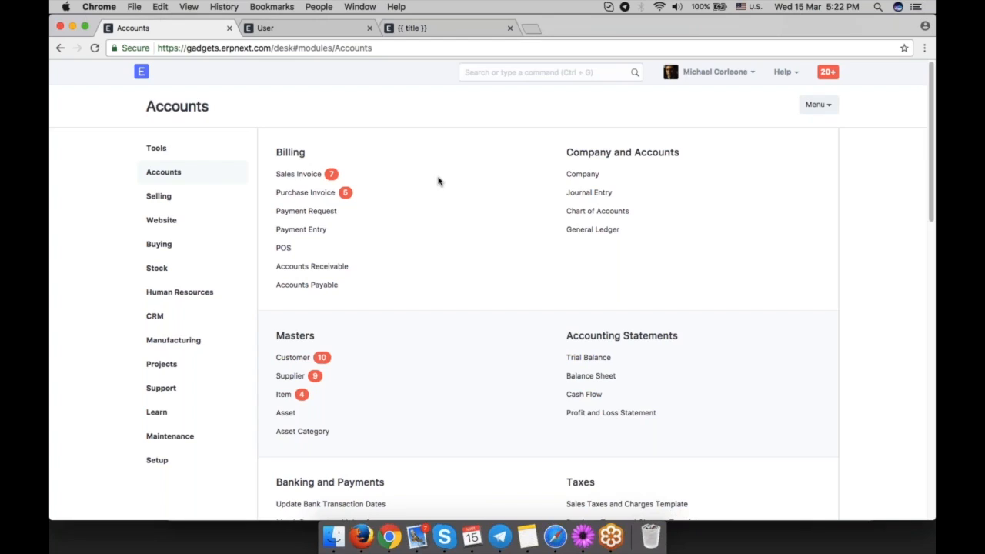
key(ctrl+g)
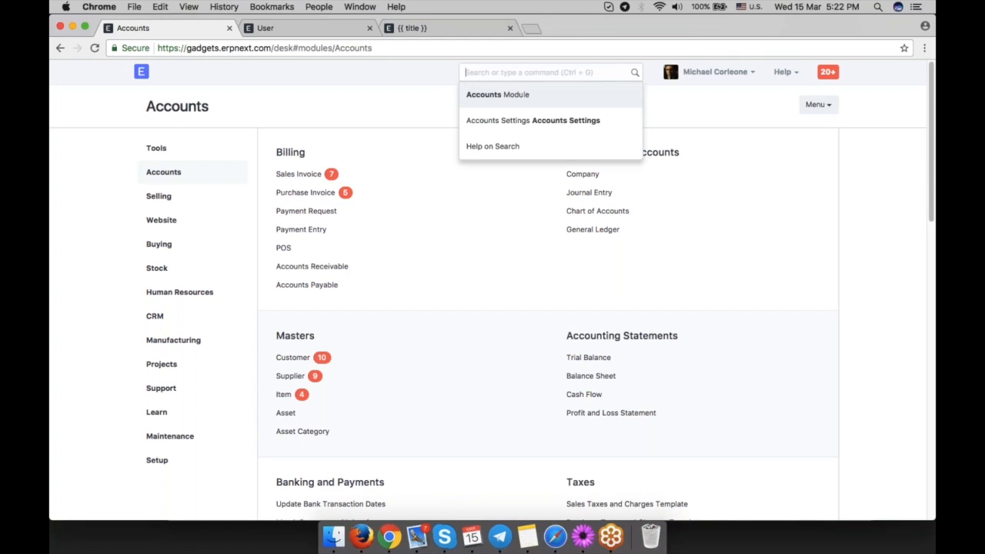
text(new p)
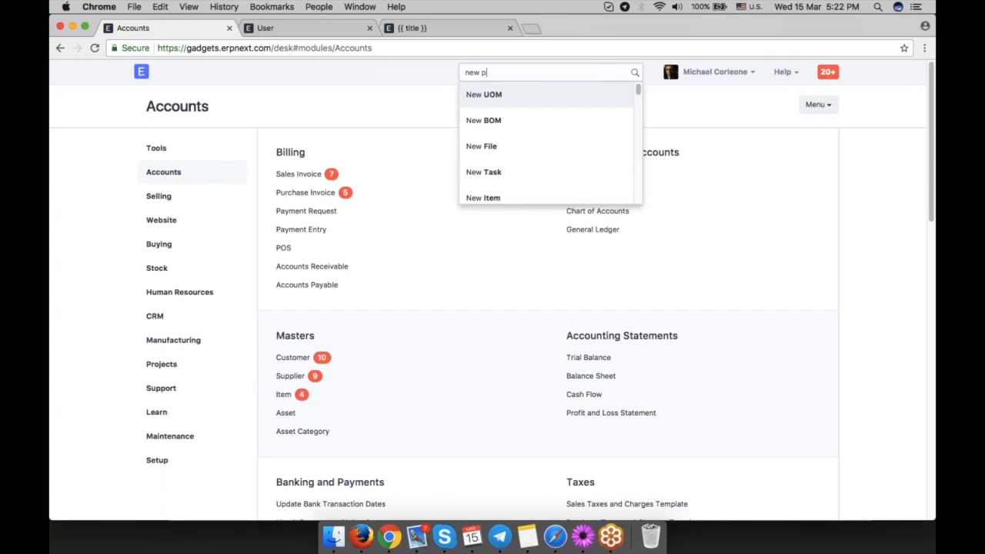
text(ur)
click(565, 127)
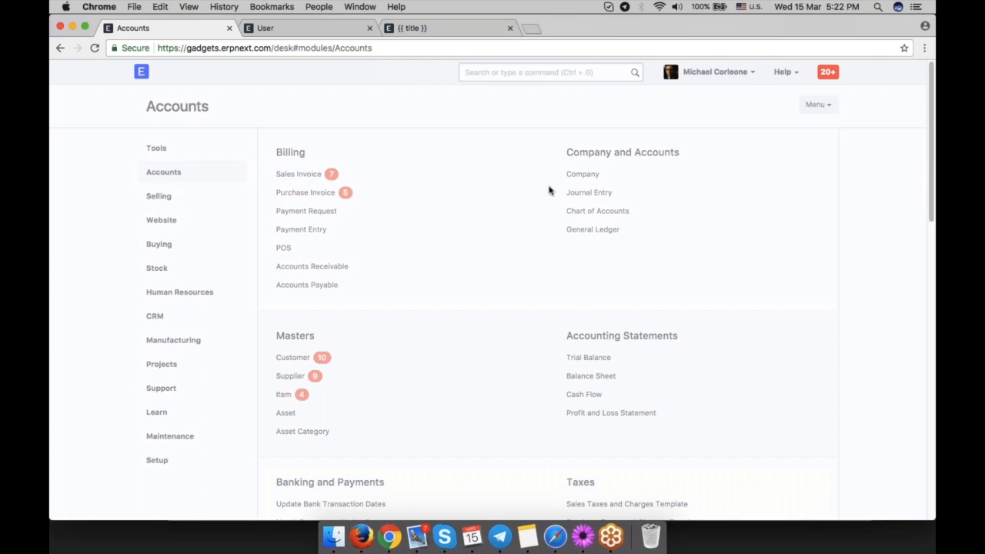
click(362, 225)
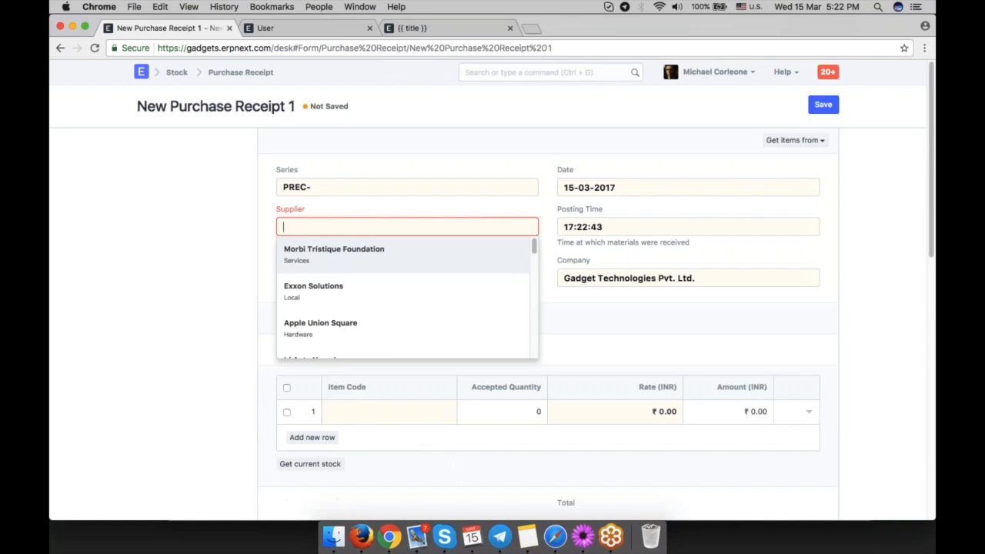
Fill the purchase receipt with supplier Morbi Tristique Foundation and 1 Motherboard, then save and submit it.
click(359, 258)
scroll(374, 352, down, 5)
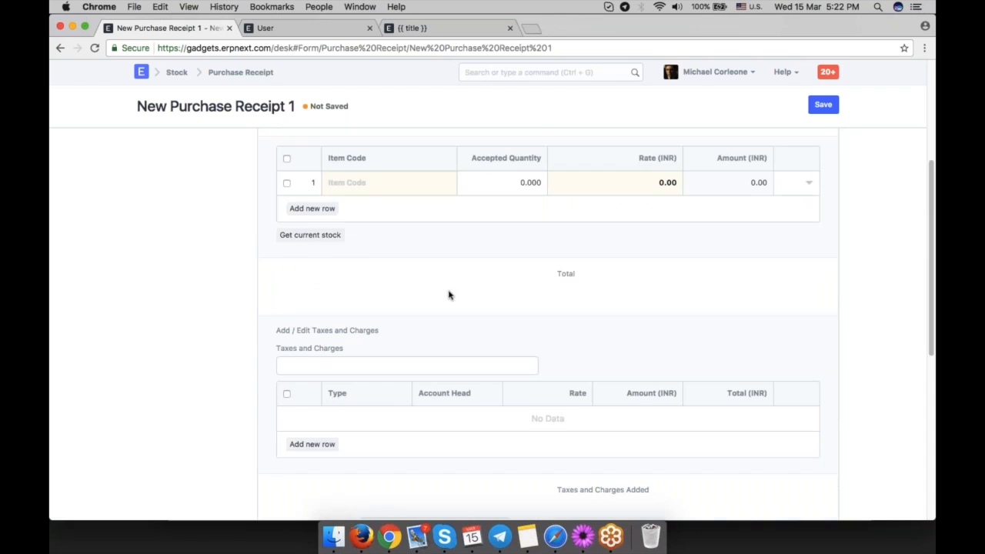
click(388, 183)
click(400, 223)
click(508, 179)
key(super+s)
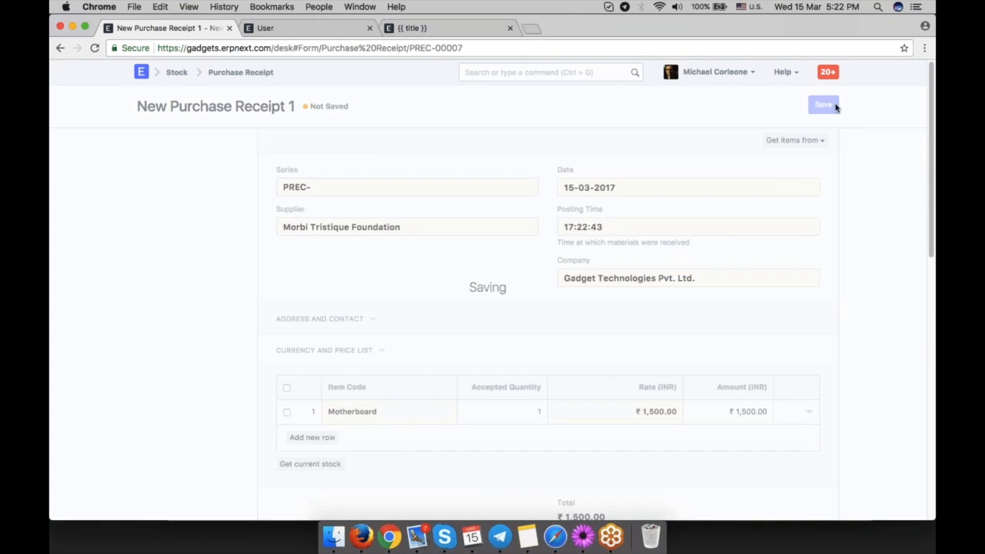
click(819, 105)
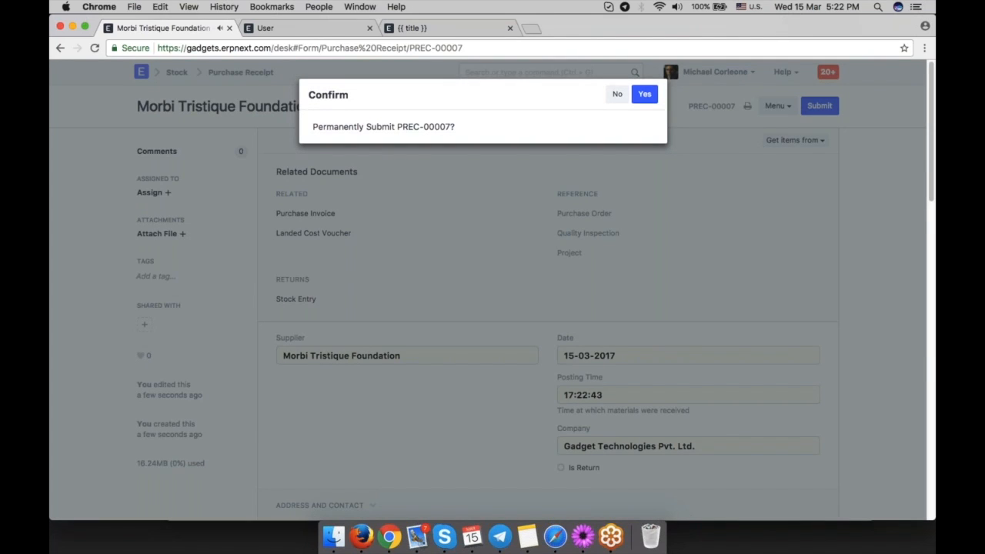
click(645, 94)
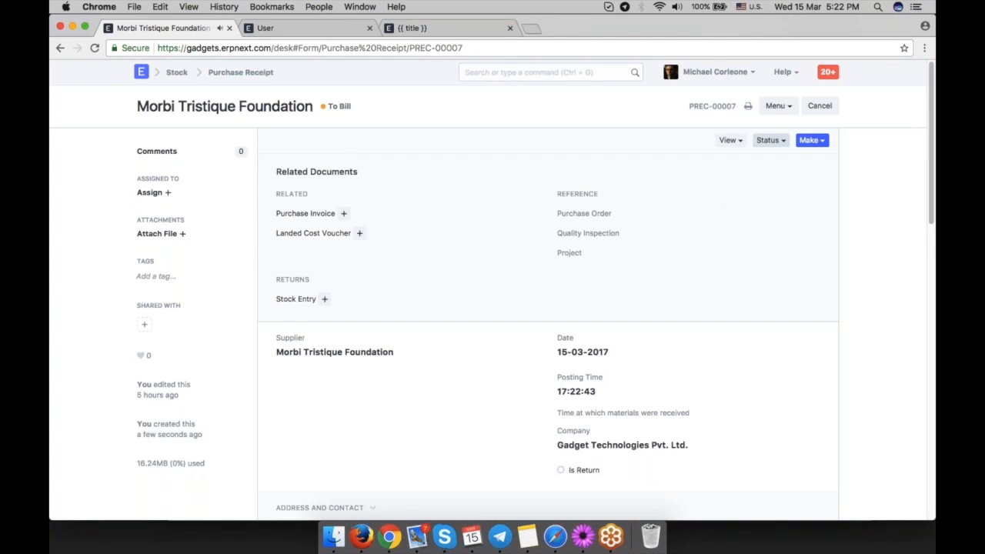
Make a Purchase Invoice from the submitted purchase receipt.
click(727, 140)
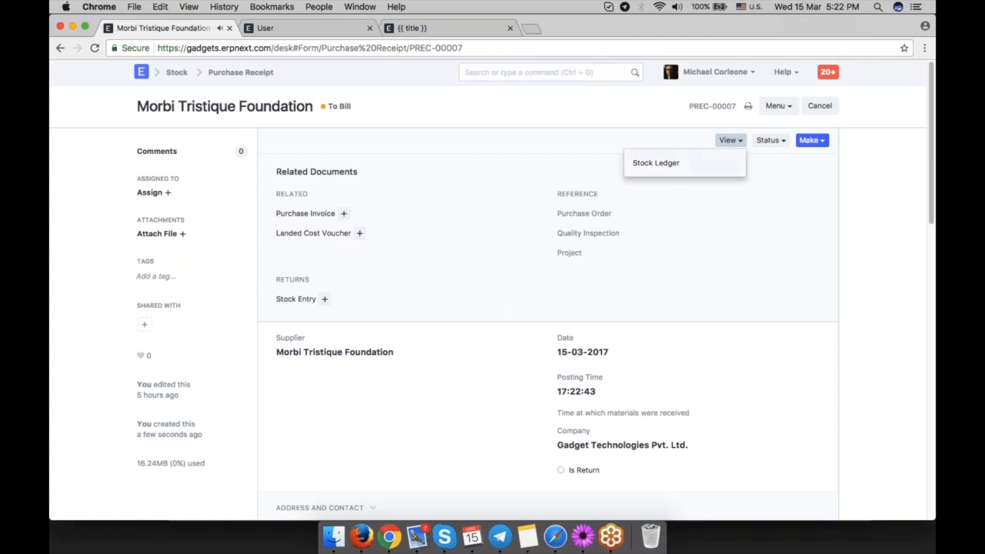
click(727, 243)
click(812, 140)
click(805, 199)
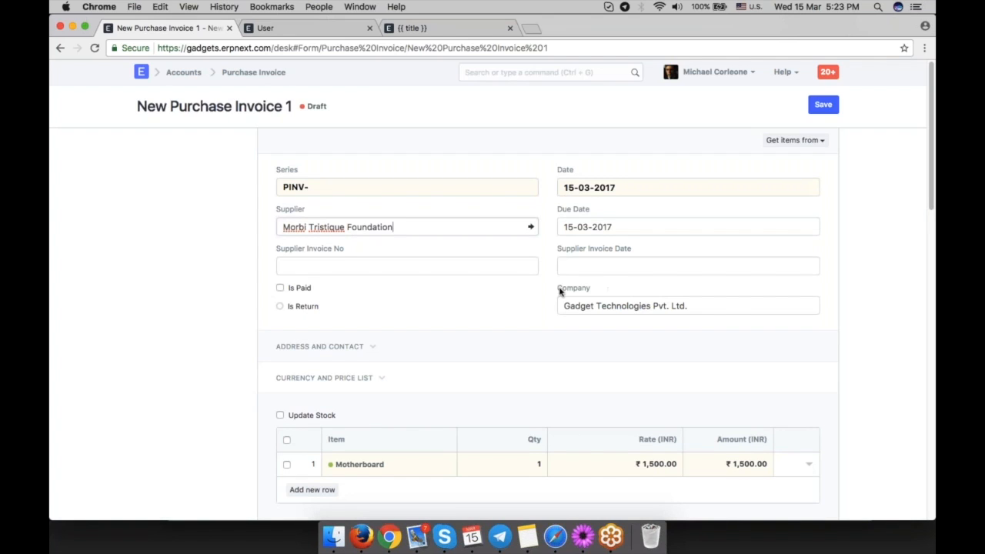
Check the Motherboard row's expense head Cost of Goods Sold - GTPL, then save and submit the purchase invoice.
scroll(503, 288, down, 3)
click(808, 372)
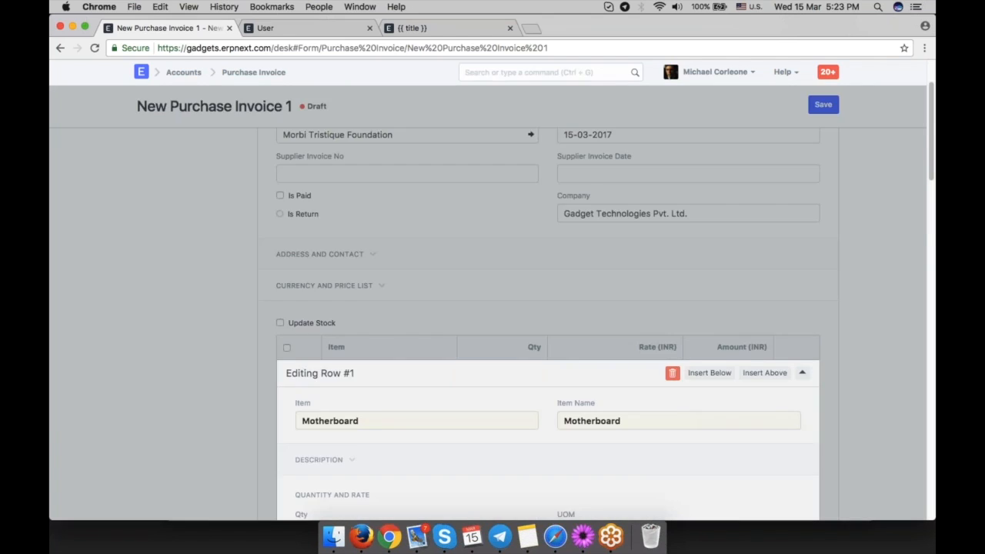
scroll(602, 304, down, 4)
scroll(602, 304, down, 2)
click(448, 305)
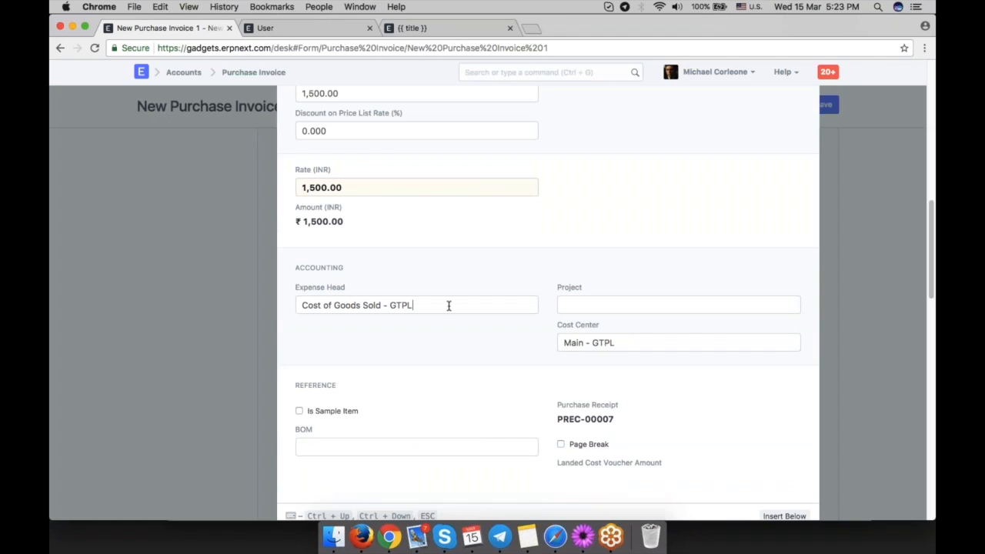
triple_click(449, 305)
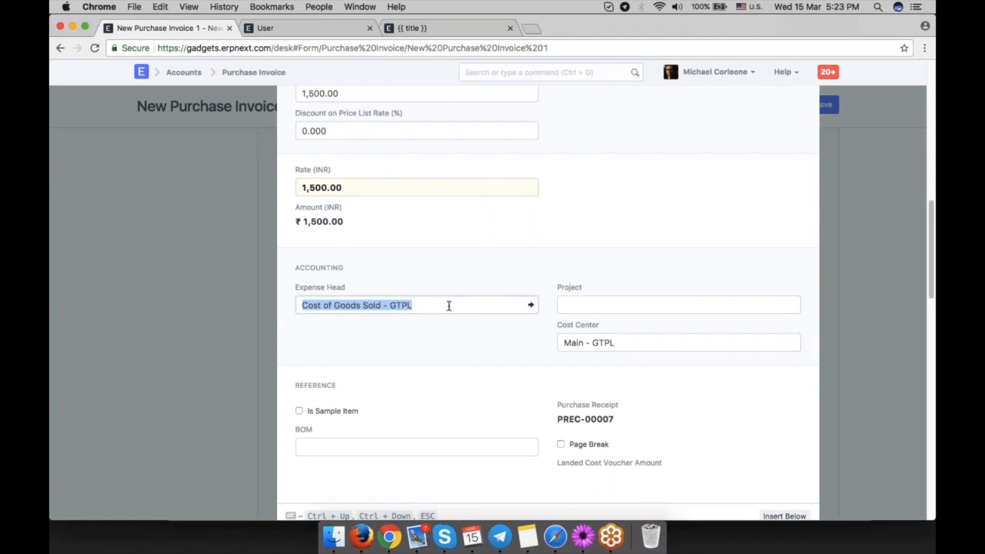
click(448, 305)
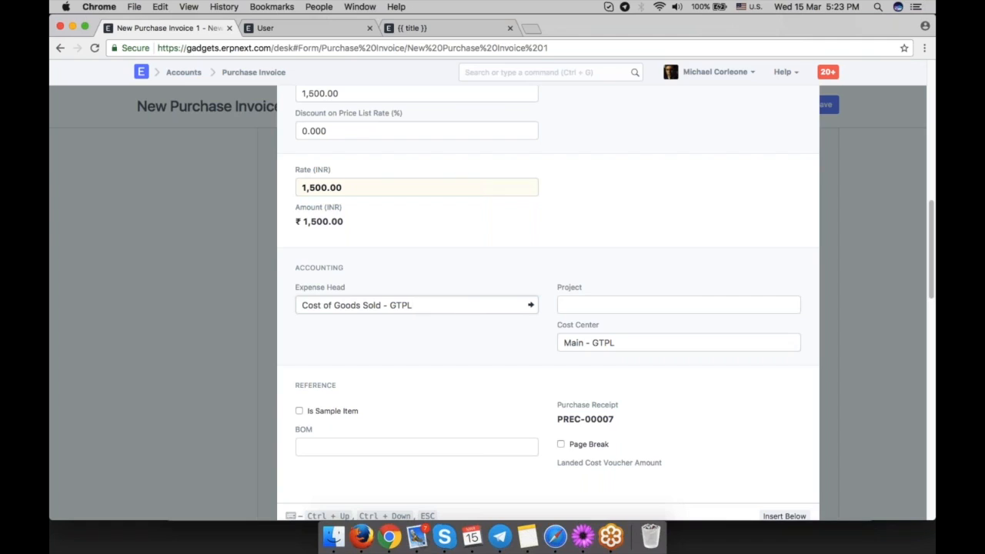
click(457, 336)
key(ctrl+s)
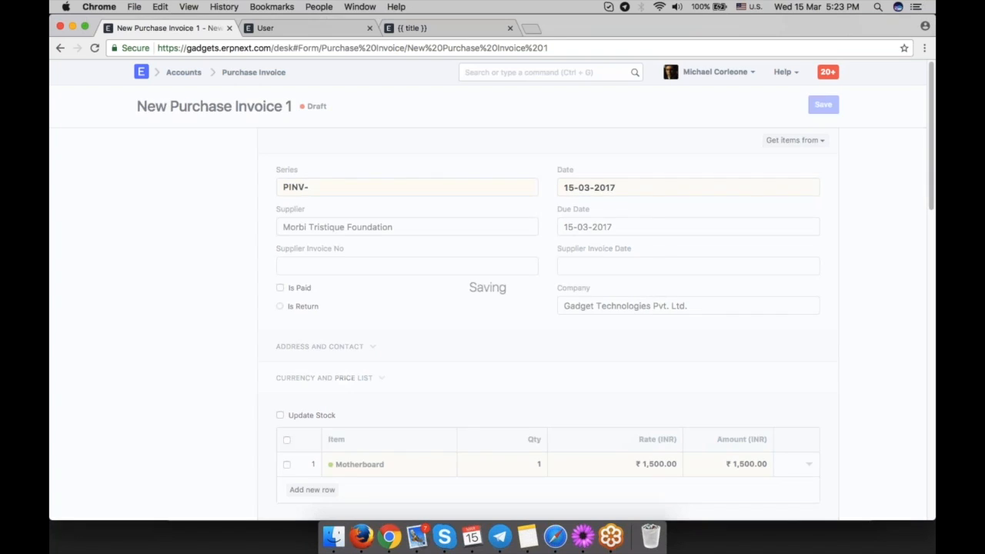
click(819, 106)
key(Return)
Open the purchase invoice's accounting ledger and return to the invoice.
click(770, 142)
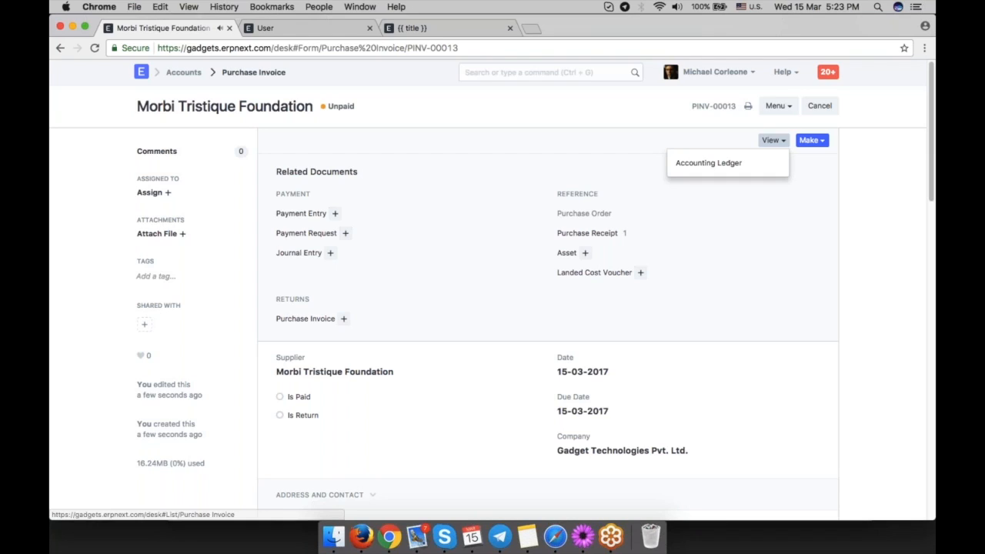
click(707, 163)
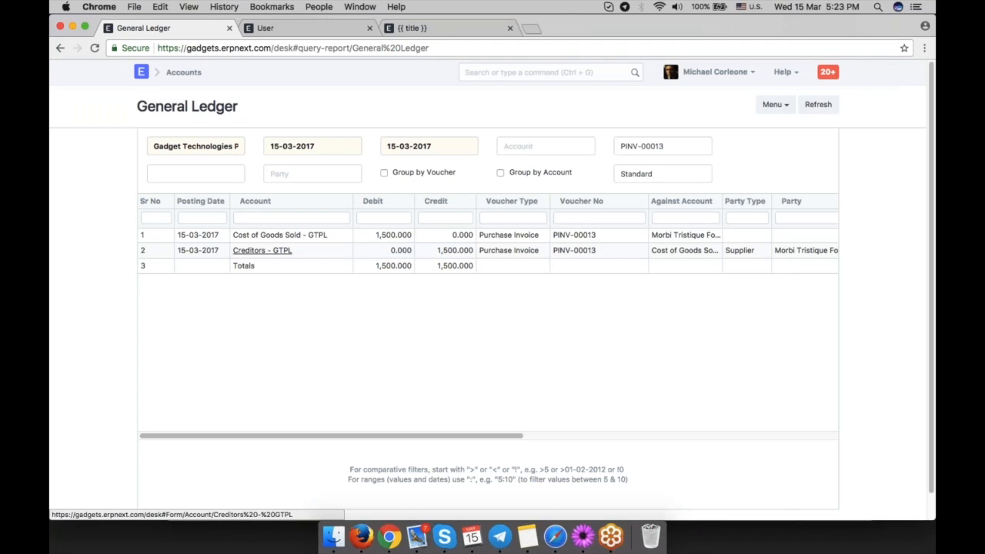
click(60, 47)
Make a Payment Entry for the purchase invoice and try to save it.
click(811, 140)
click(778, 167)
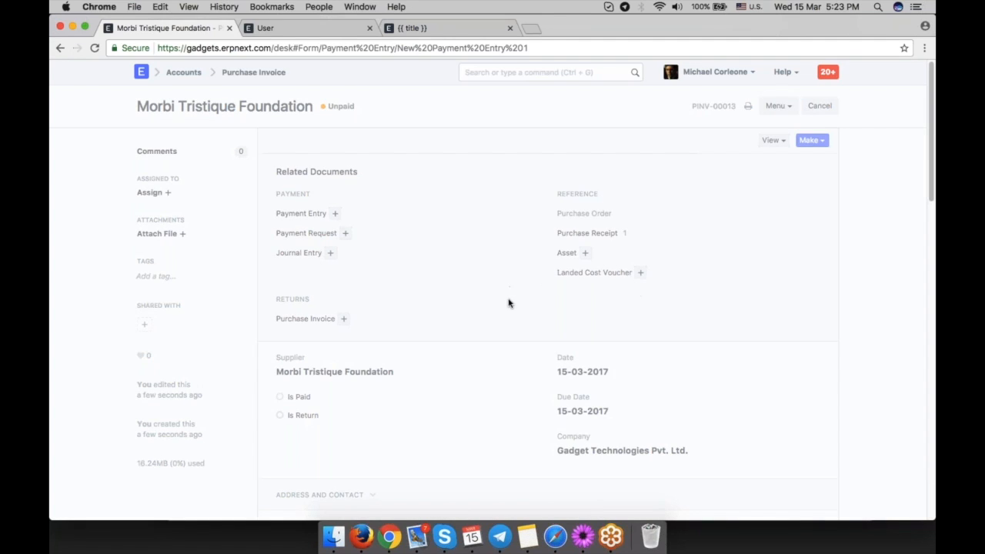
scroll(508, 303, down, 5)
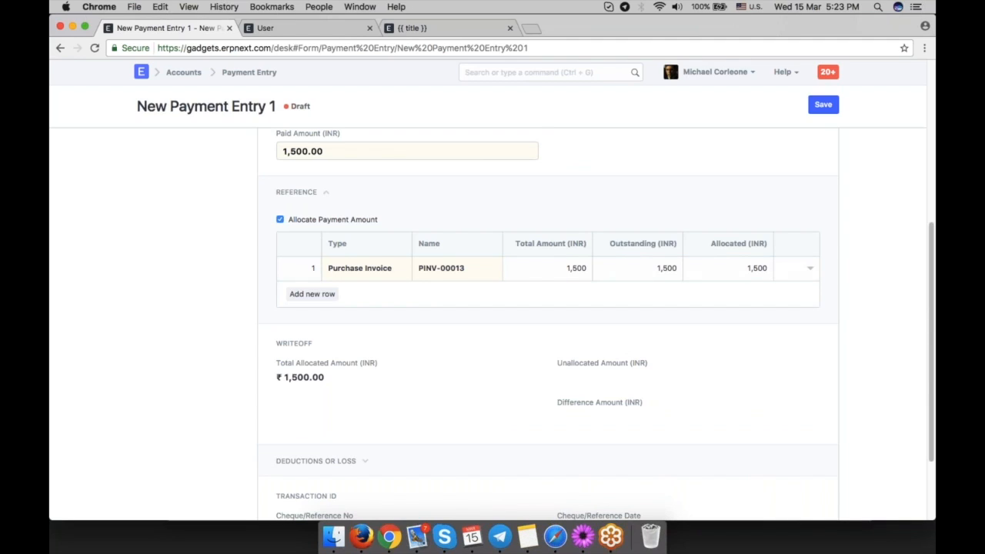
drag(324, 151, 286, 150)
key(ctrl+s)
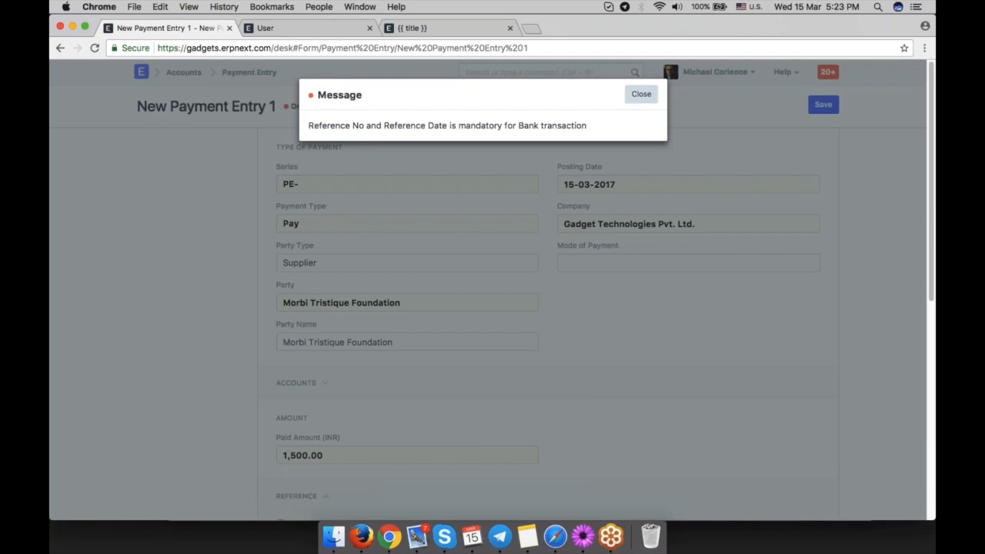
Enter cheque/reference number 23456 and reference date 15-03-2017, then save and submit the payment entry.
click(642, 93)
text(23456)
click(609, 427)
click(628, 371)
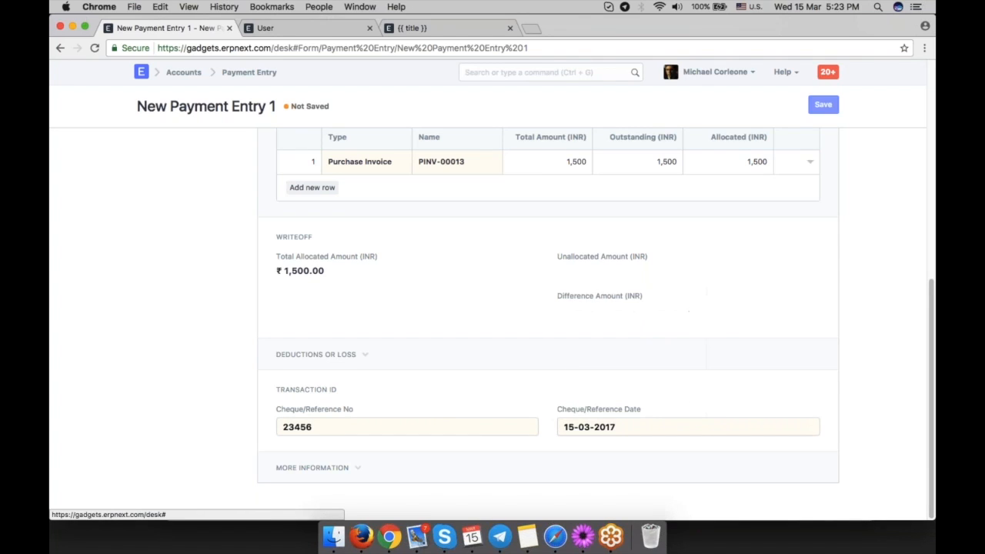
click(823, 104)
click(820, 105)
click(645, 93)
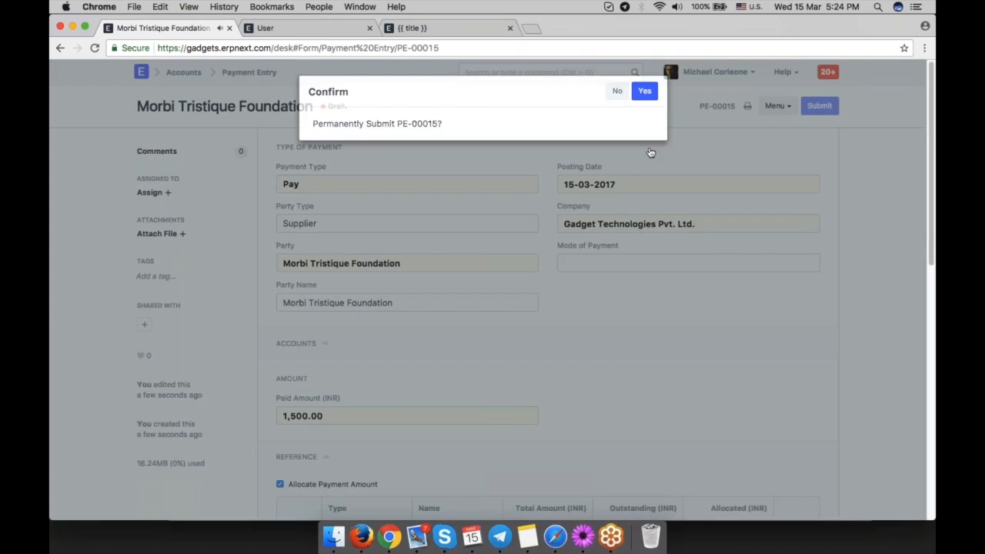
Go back to the purchase invoice, refresh it, and review its payment status and total.
click(60, 48)
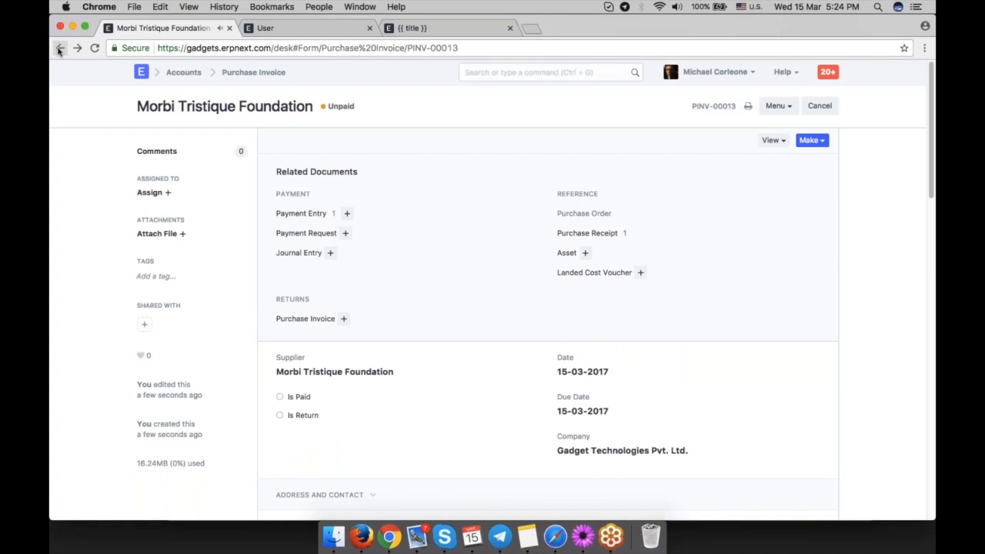
click(95, 48)
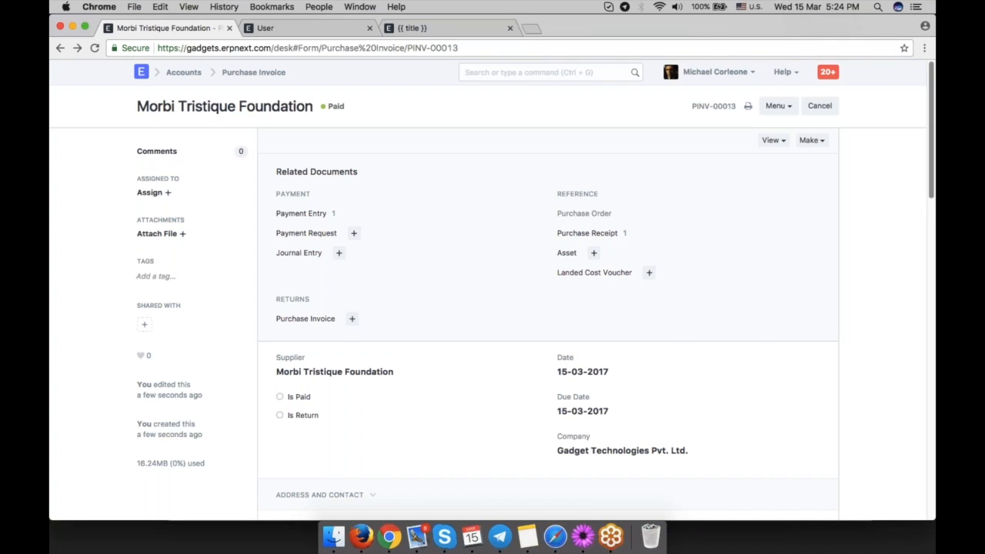
scroll(418, 315, down, 5)
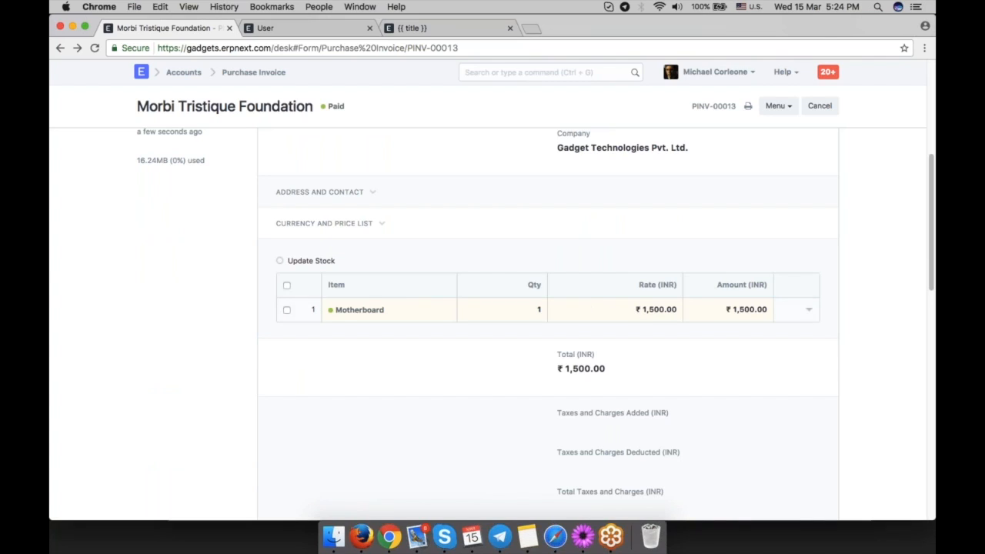
triple_click(583, 367)
click(583, 367)
scroll(842, 400, up, 1)
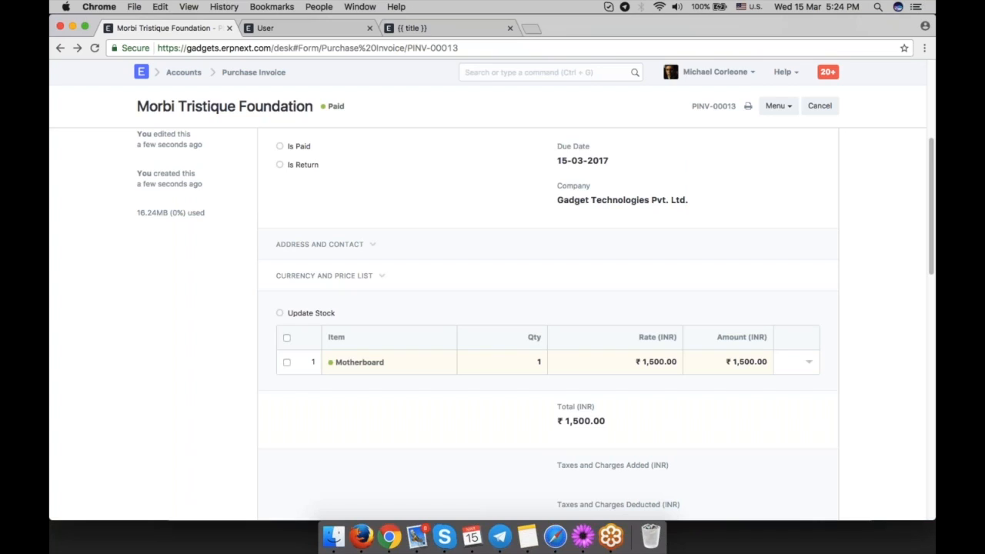
key(ctrl+g)
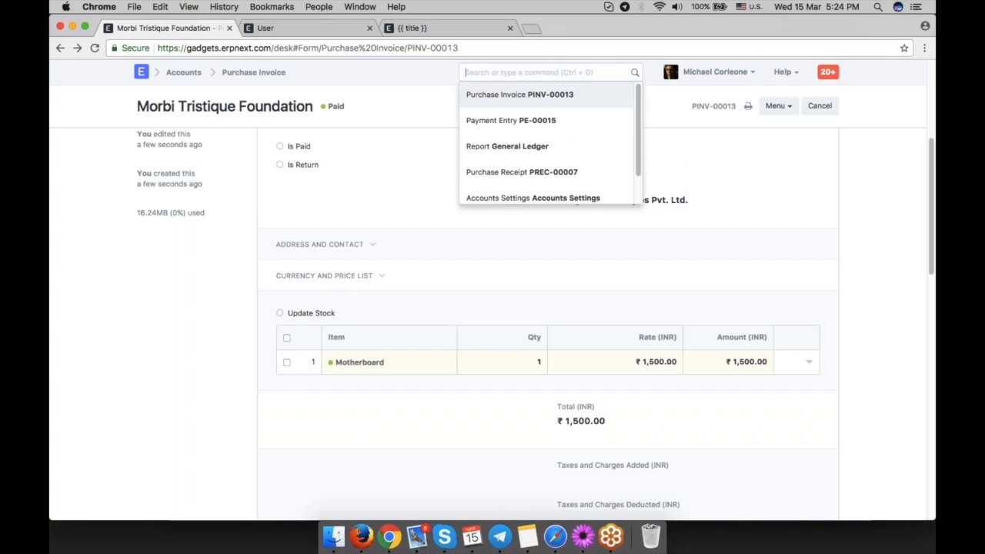
Open the Stock Balance report and scroll through its columns and rows.
text(stock ba)
key(Return)
scroll(613, 292, right, 5)
scroll(613, 293, left, 4)
scroll(613, 293, right, 8)
scroll(613, 292, right, 3)
scroll(613, 292, left, 3)
scroll(613, 292, down, 2)
scroll(613, 293, up, 2)
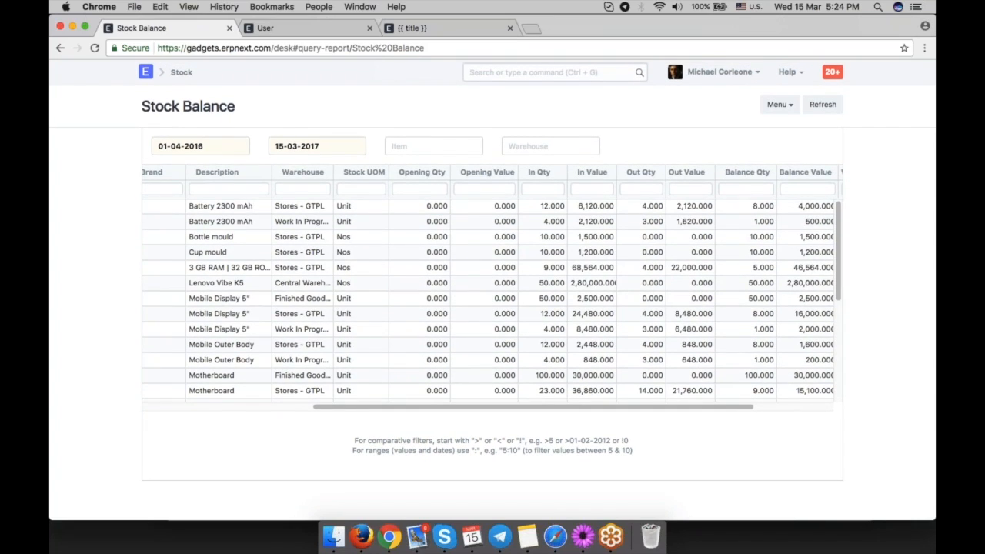
Start a new Journal Entry and set the first row's account to Cost of Goods Sold - GTPL.
text(new jour)
key(Return)
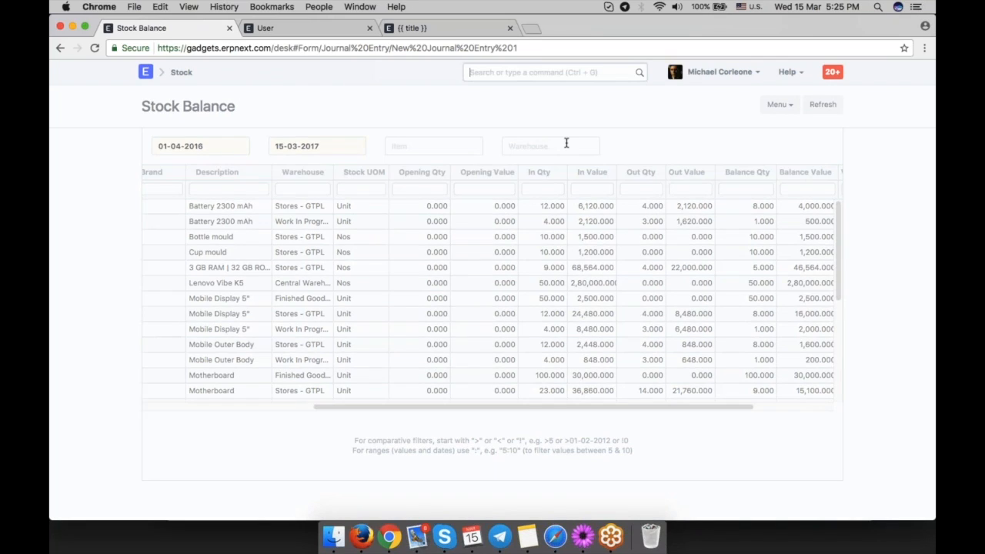
click(420, 300)
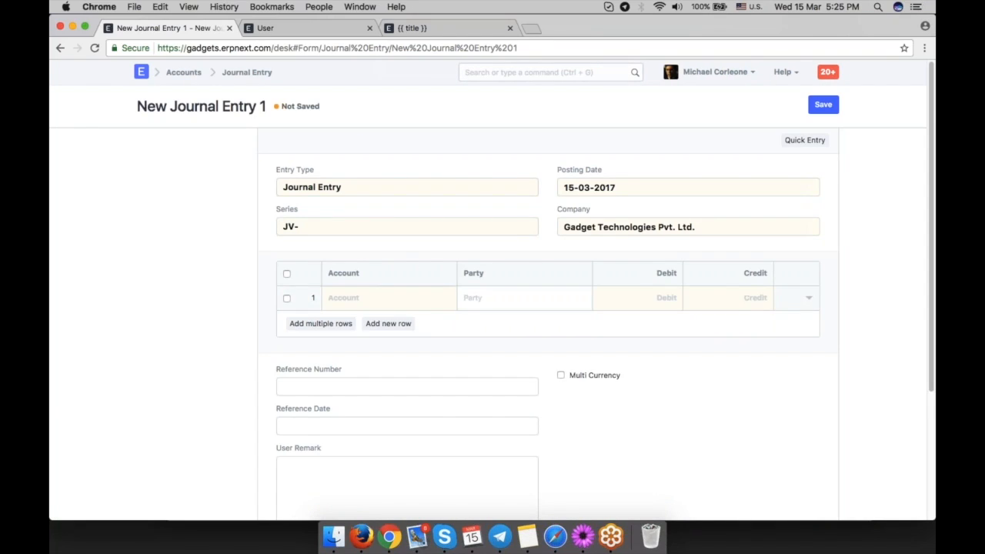
text(cost)
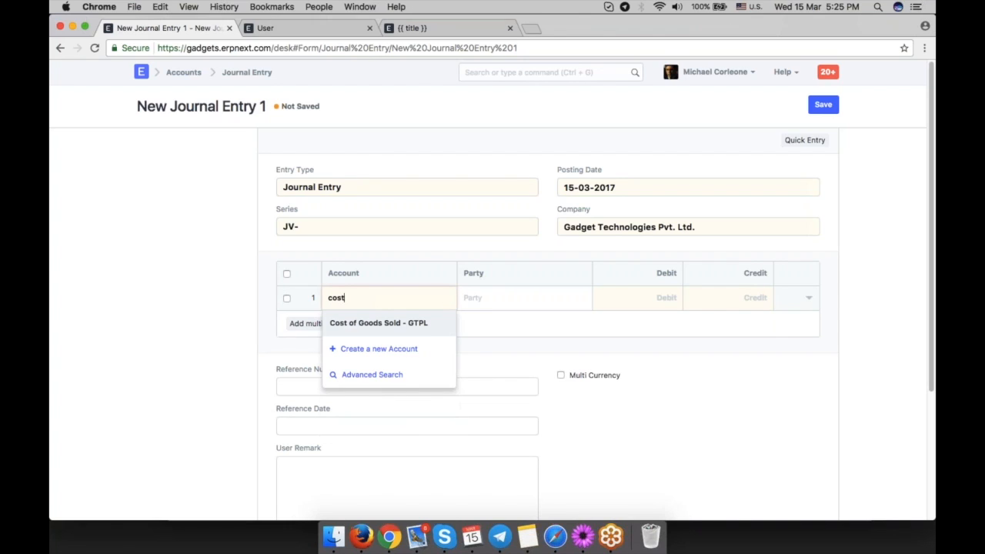
click(426, 331)
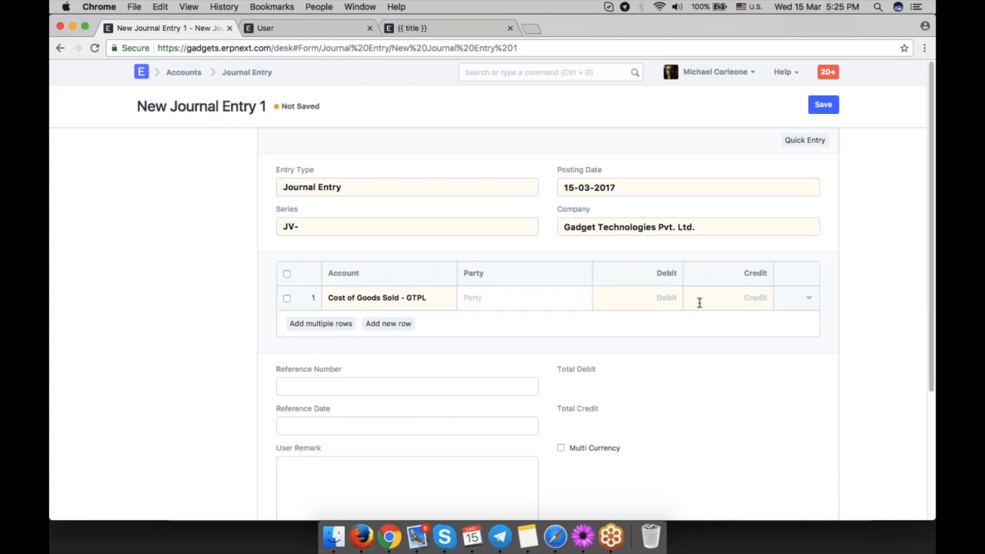
Enter a credit of 50000 on the Cost of Goods Sold row.
text(20)
key(BackSpace)
key(BackSpace)
text(50000)
click(730, 387)
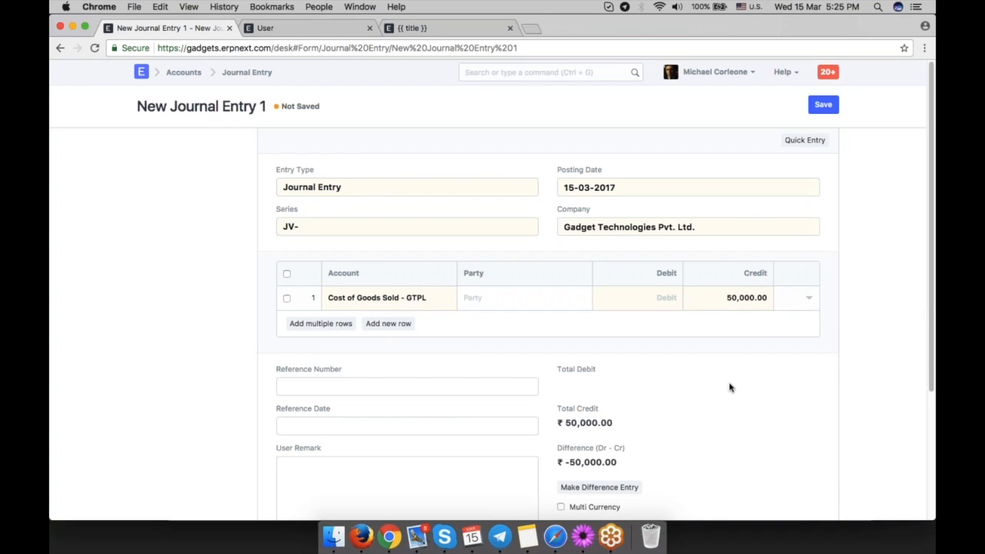
Add a second journal row with account Stores - GTPL, taking the balancing 50,000 debit.
click(388, 323)
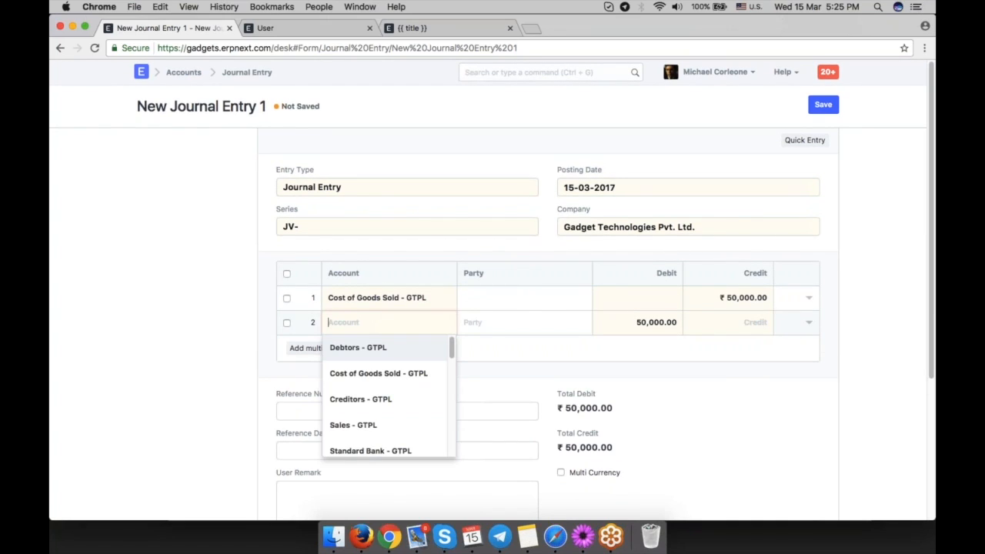
text(c)
key(BackSpace)
text(stock)
key(BackSpace)
key(BackSpace)
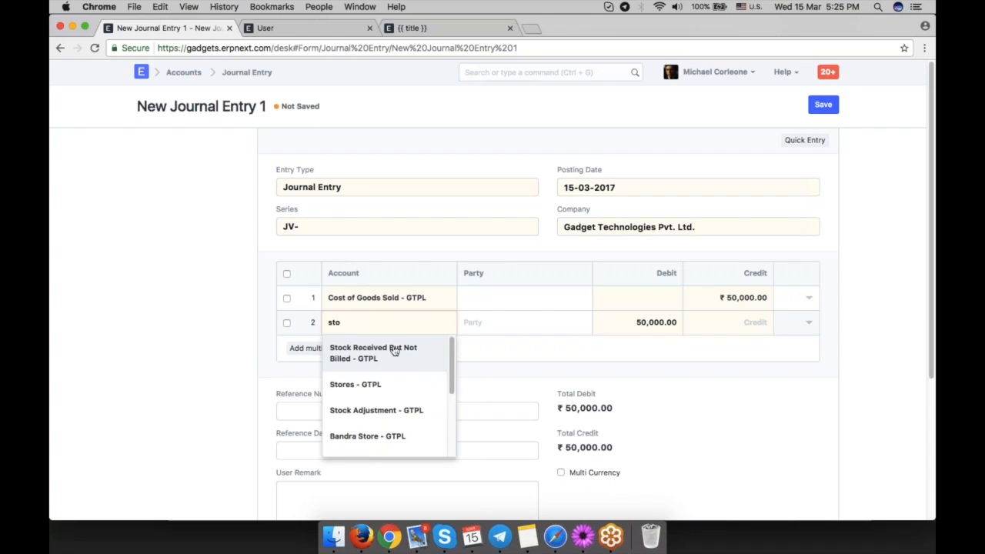
click(391, 384)
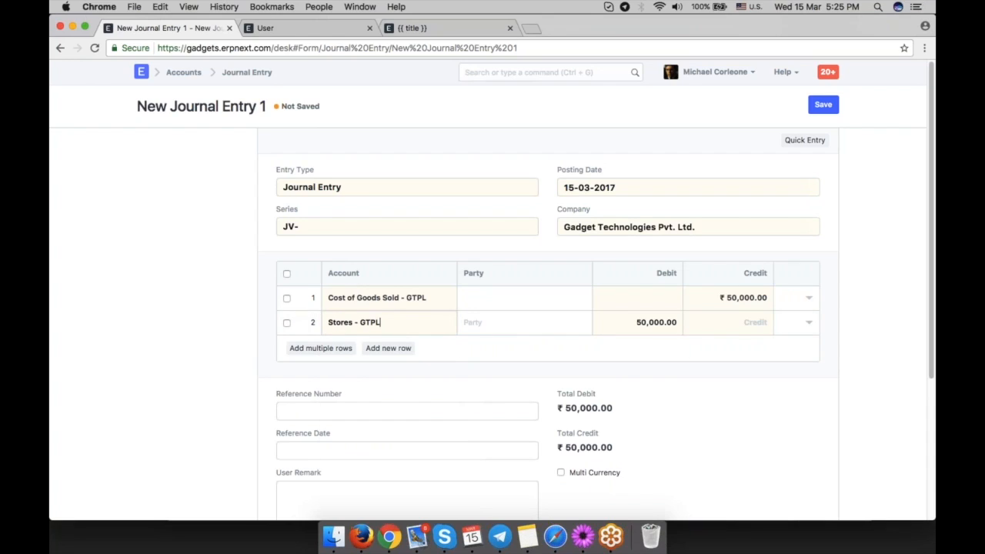
click(650, 323)
key(Tab)
Go back through the Stock Balance report to the purchase invoice.
click(60, 48)
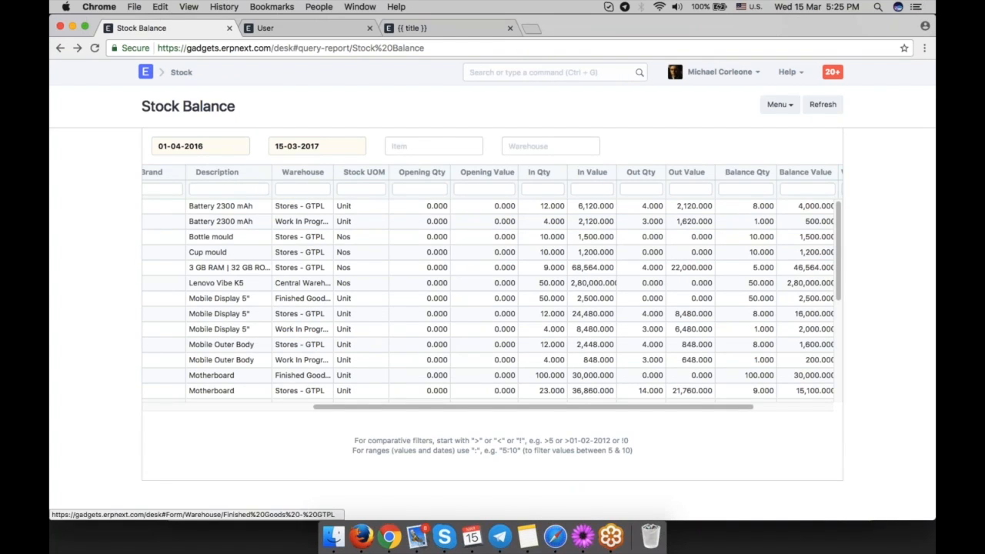
click(59, 48)
scroll(730, 365, down, 6)
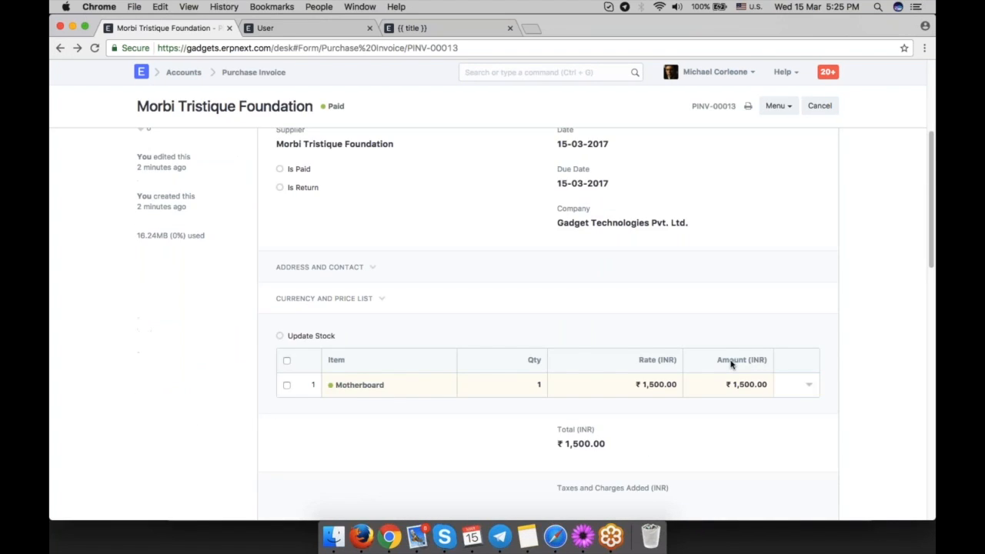
scroll(730, 365, up, 6)
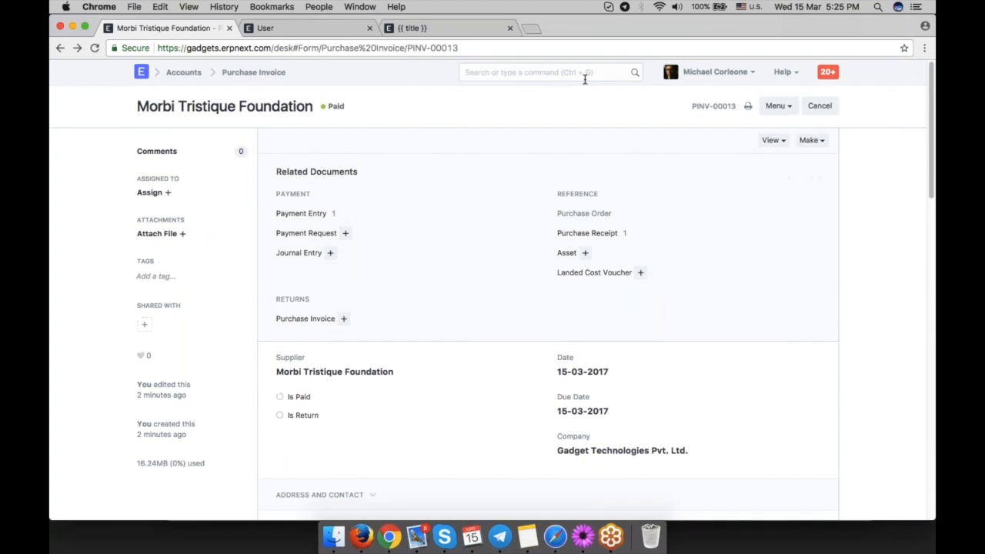
Create a new Sales Invoice for customer InMobi Solutions with payment due date 15-03-2017.
click(585, 72)
text(new sales)
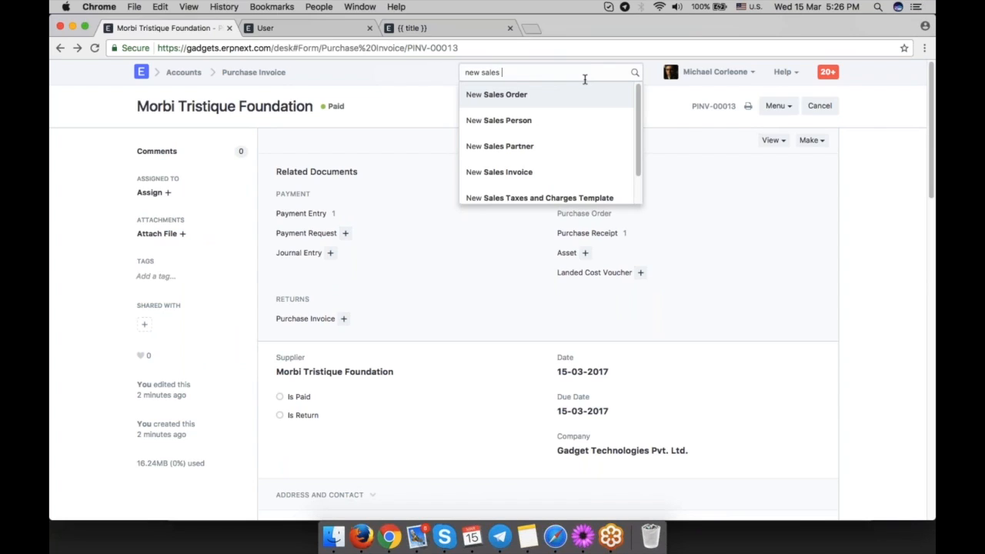
text( in)
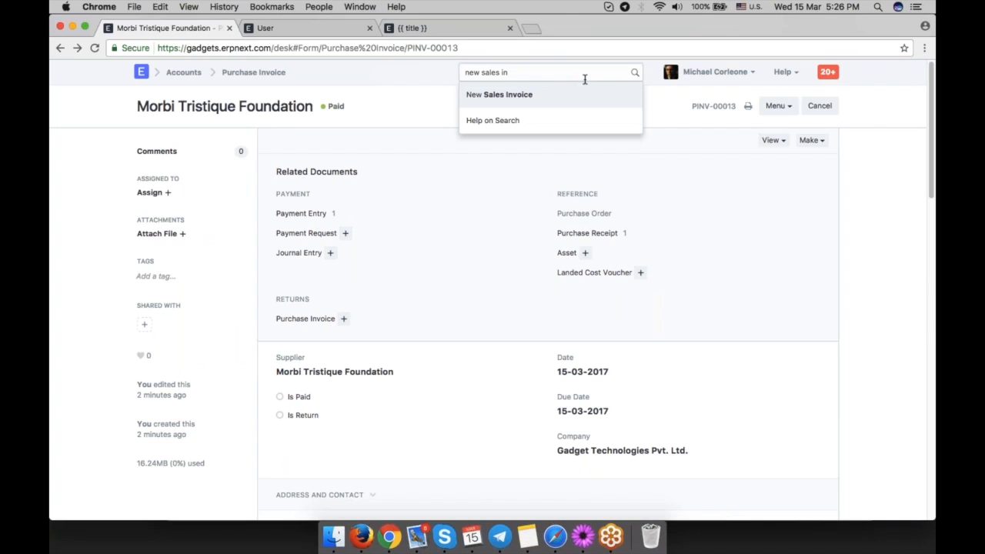
key(Return)
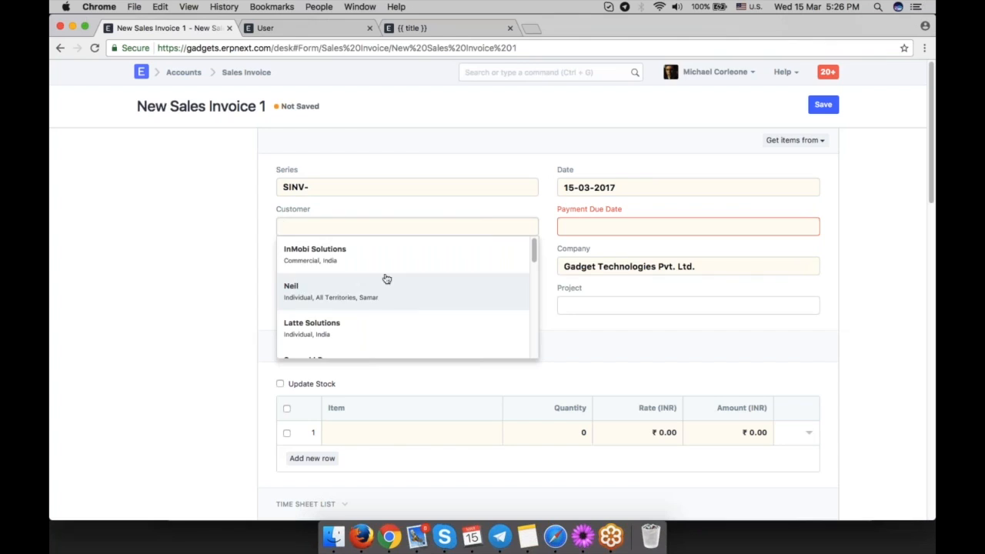
click(429, 264)
click(646, 223)
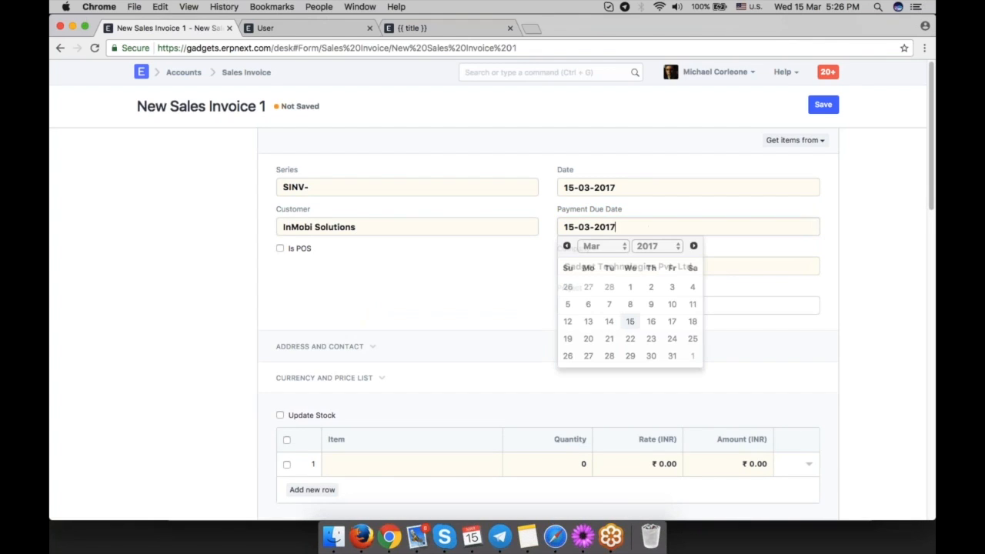
Add Motherboard as the sales invoice item and review the totals and GST 18 taxes.
click(831, 354)
scroll(832, 354, down, 3)
text(mo)
key(Return)
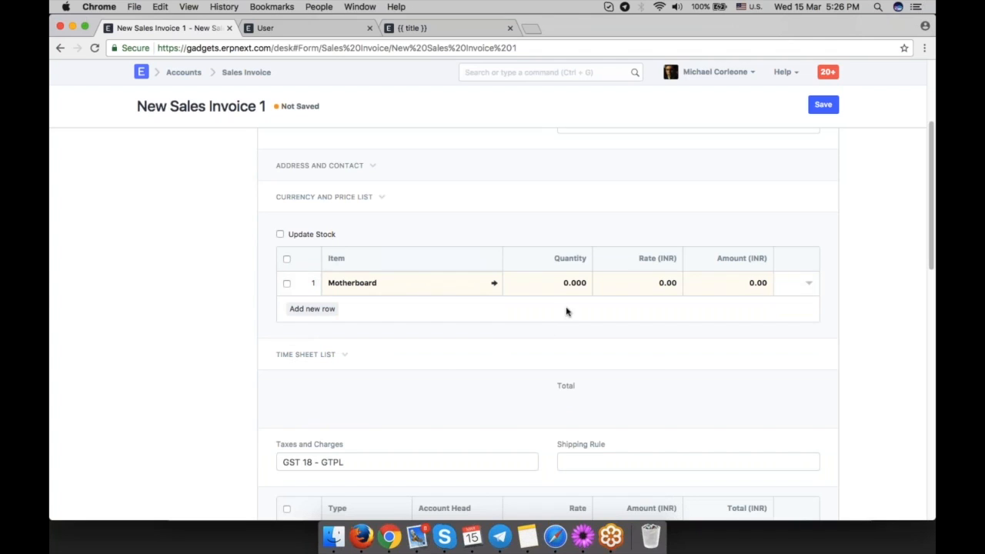
click(560, 354)
scroll(560, 354, down, 1)
scroll(560, 338, down, 2)
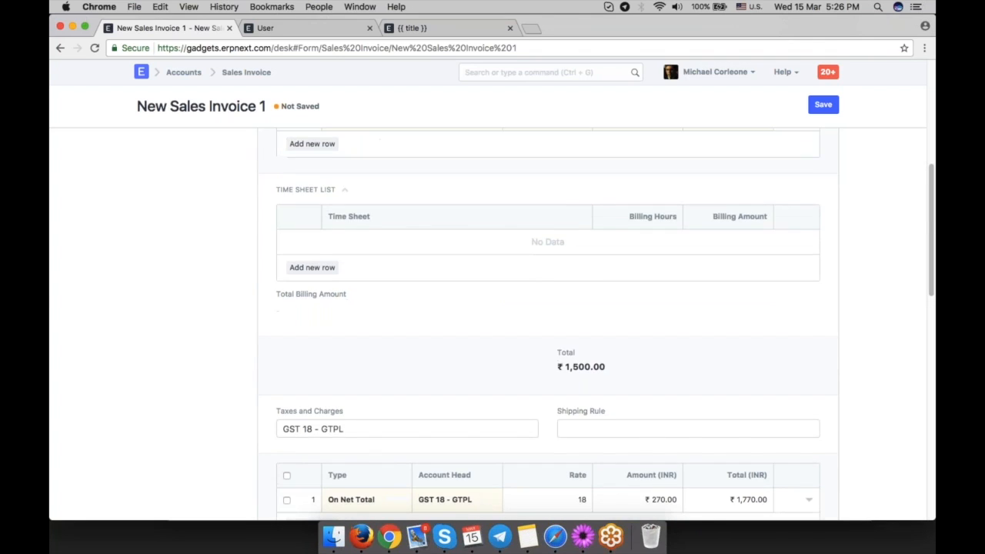
scroll(560, 338, up, 5)
Save the sales invoice, switching its series to SINV-RET- before saving again.
click(819, 110)
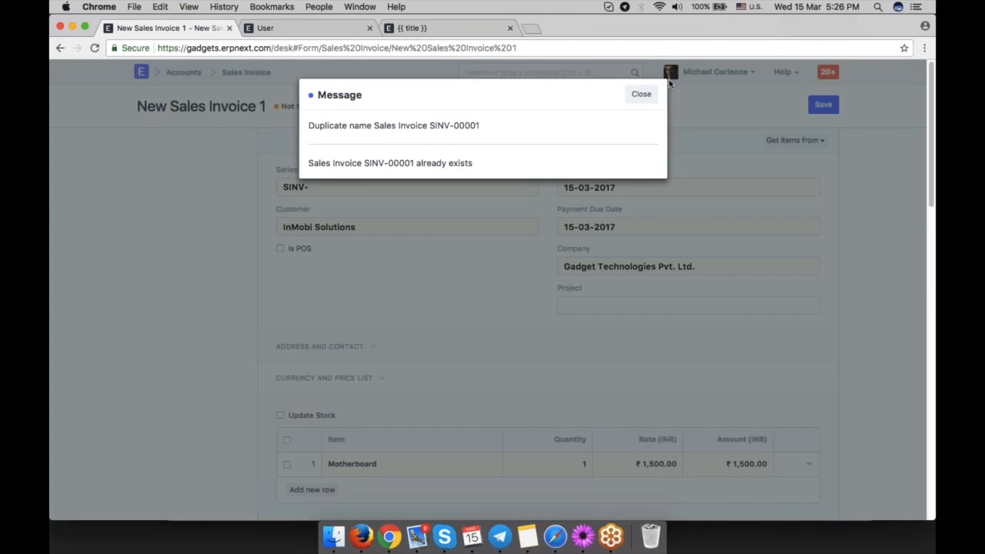
click(639, 94)
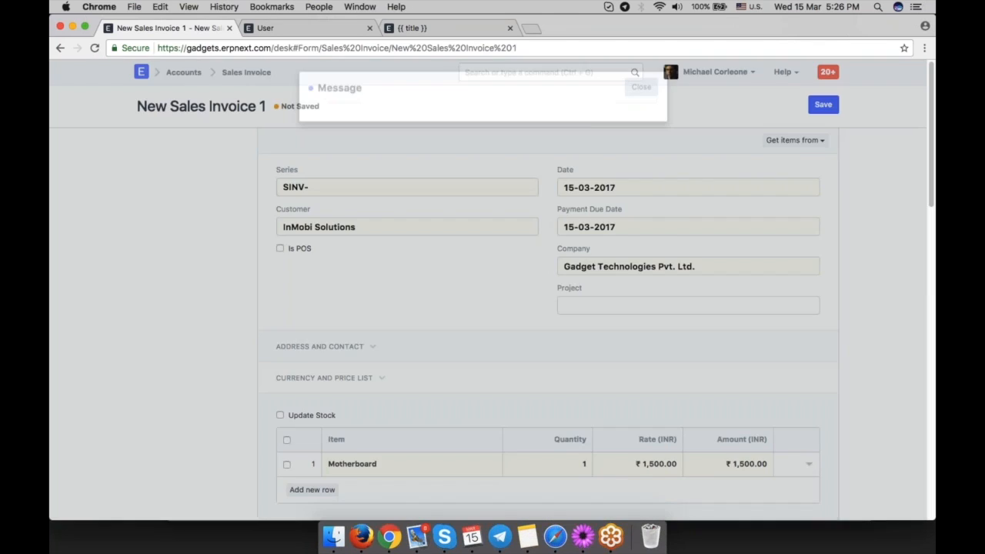
click(386, 188)
key(Return)
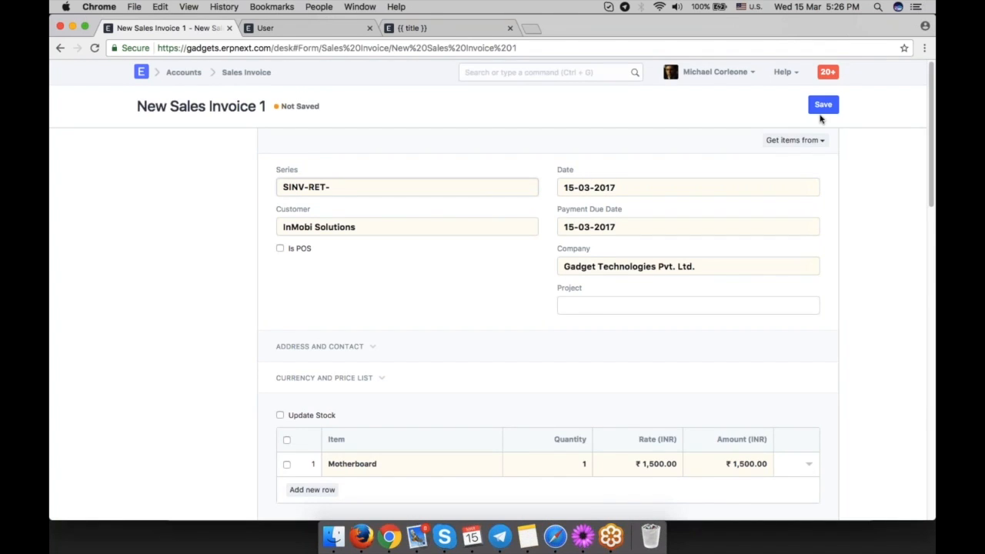
click(822, 107)
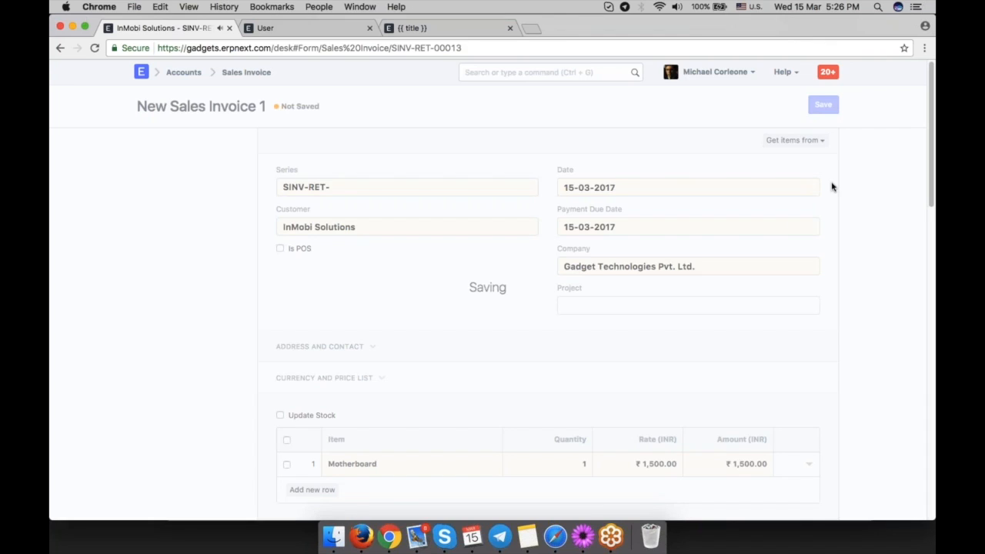
Submit the sales invoice and confirm the submission.
scroll(721, 244, down, 10)
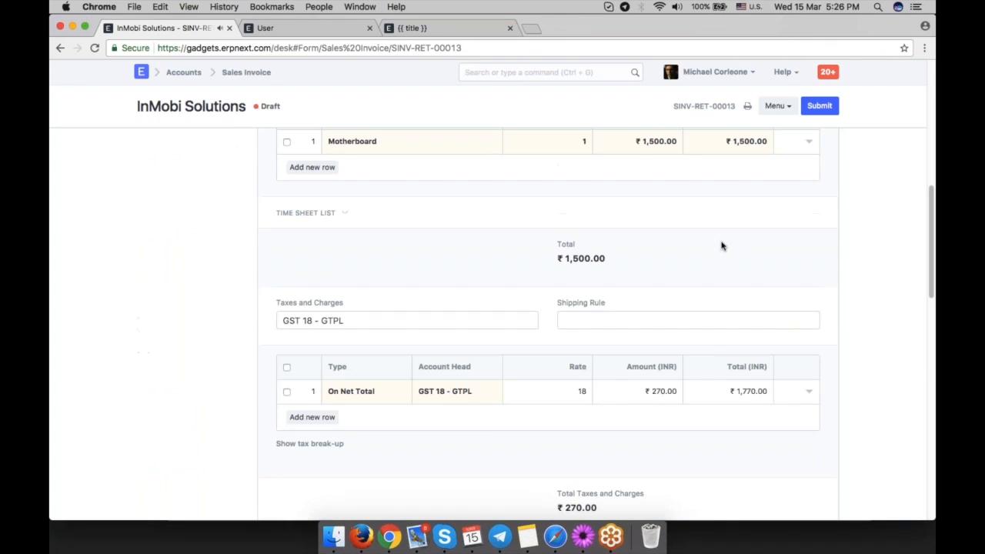
scroll(721, 244, up, 10)
click(820, 107)
click(643, 95)
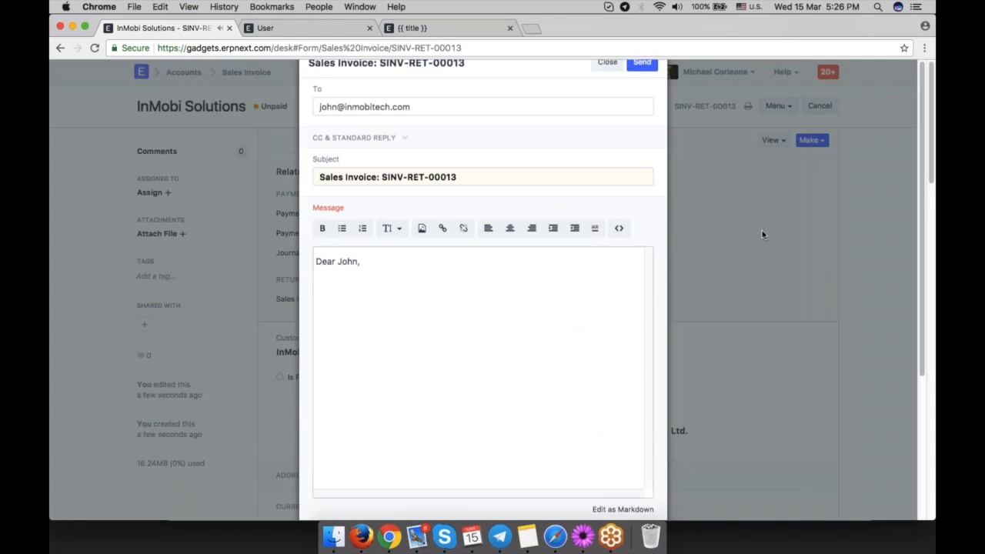
click(607, 95)
Open the sales invoice's accounting ledger and return to the invoice.
click(772, 140)
click(745, 165)
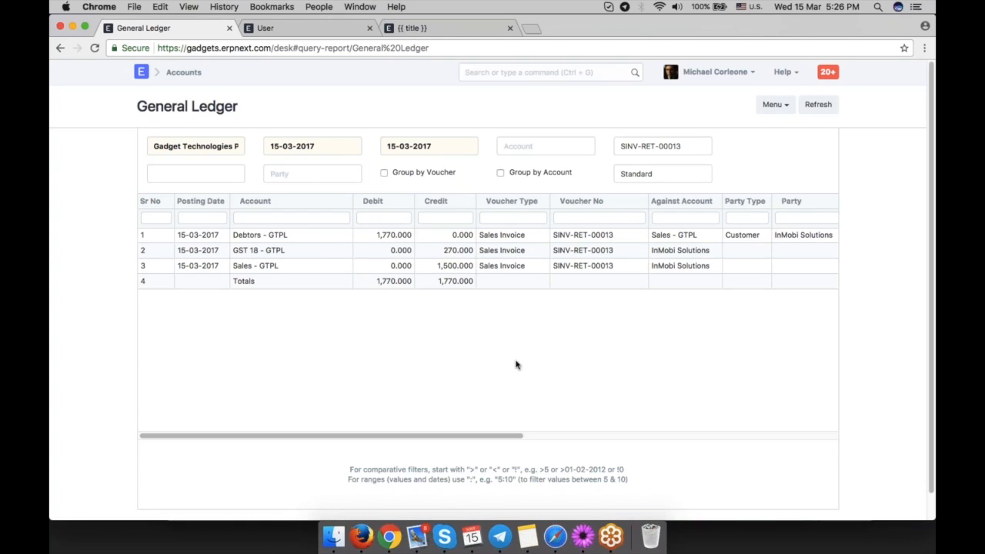
click(60, 48)
Make a Payment Entry for the sales invoice and review its party, amount and reference details.
click(815, 146)
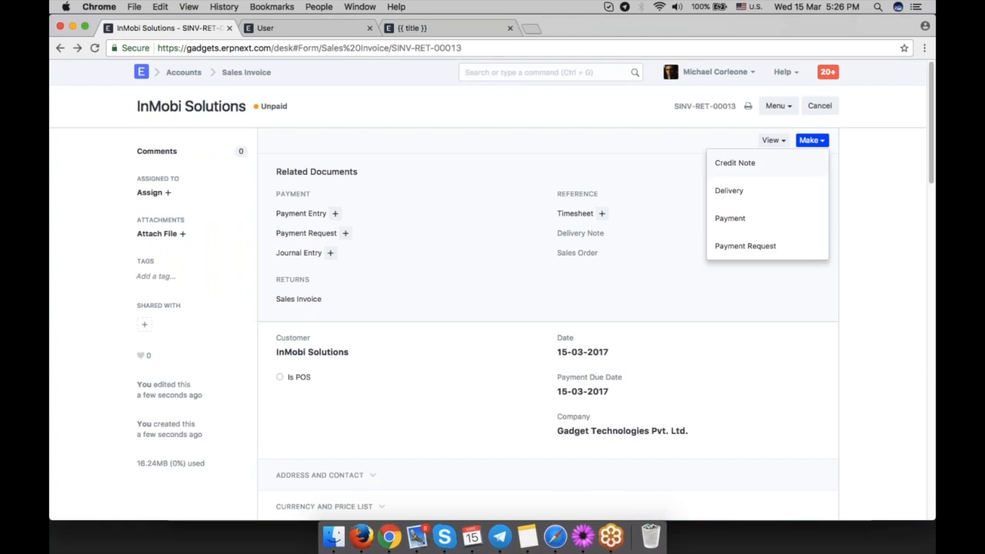
click(769, 218)
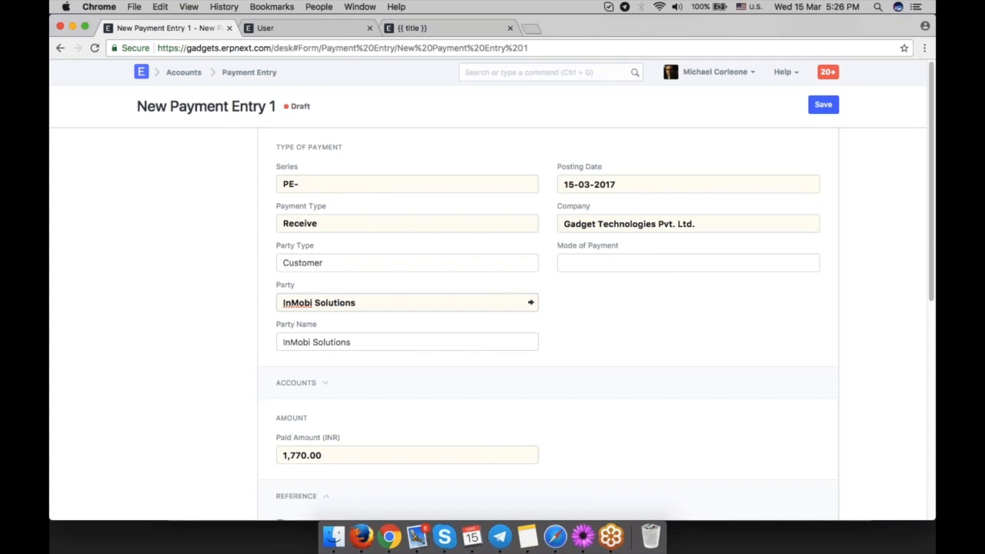
scroll(877, 141, down, 5)
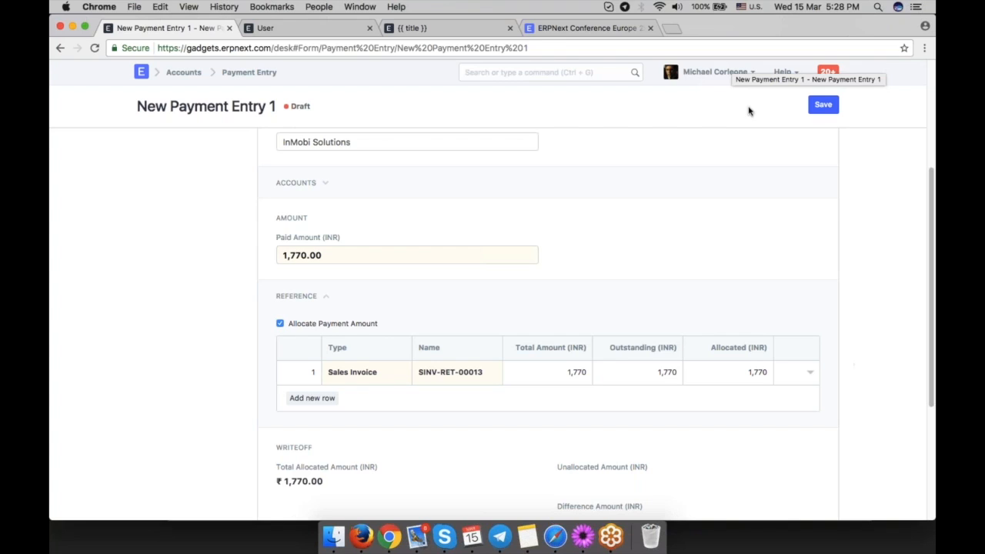
scroll(676, 312, down, 5)
scroll(672, 321, up, 8)
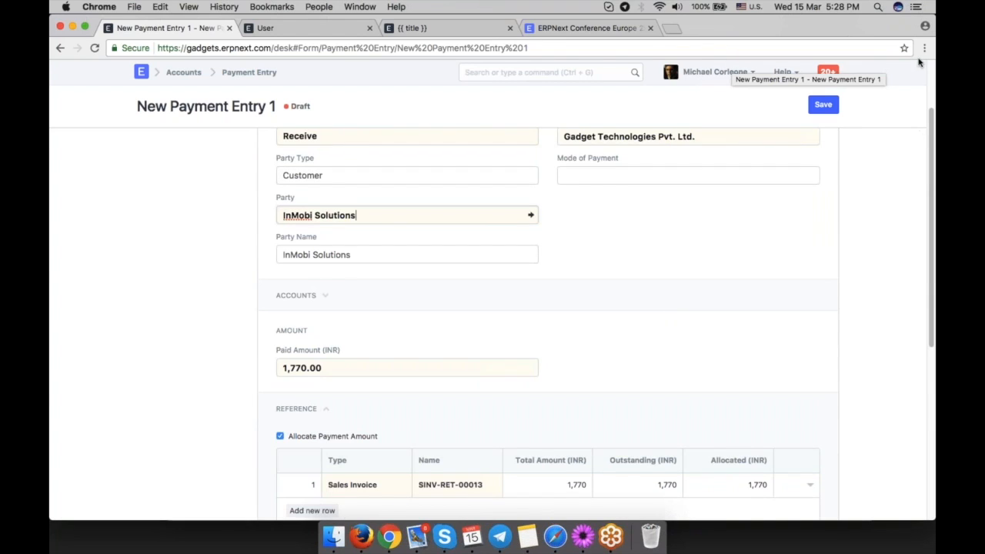
click(882, 242)
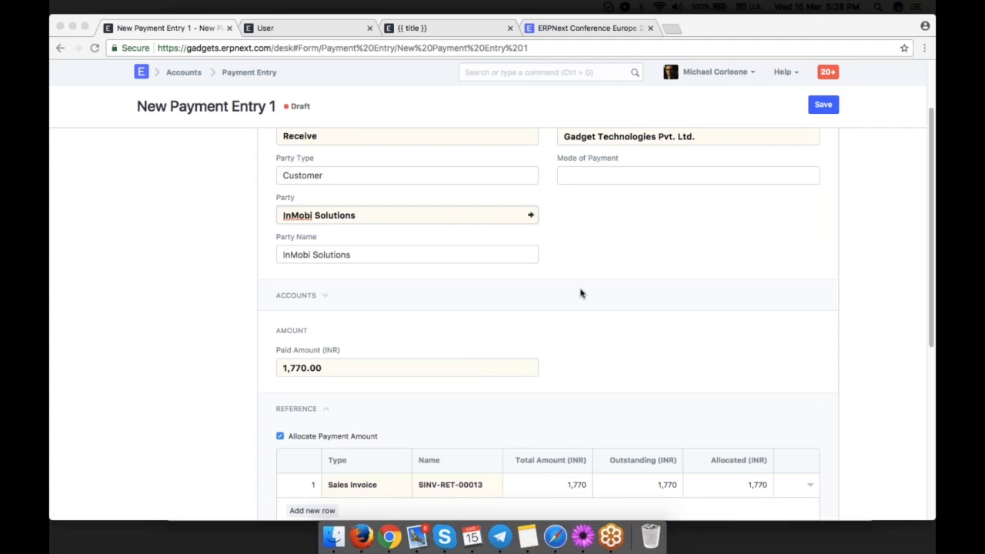
scroll(583, 292, up, 1)
scroll(583, 292, up, 3)
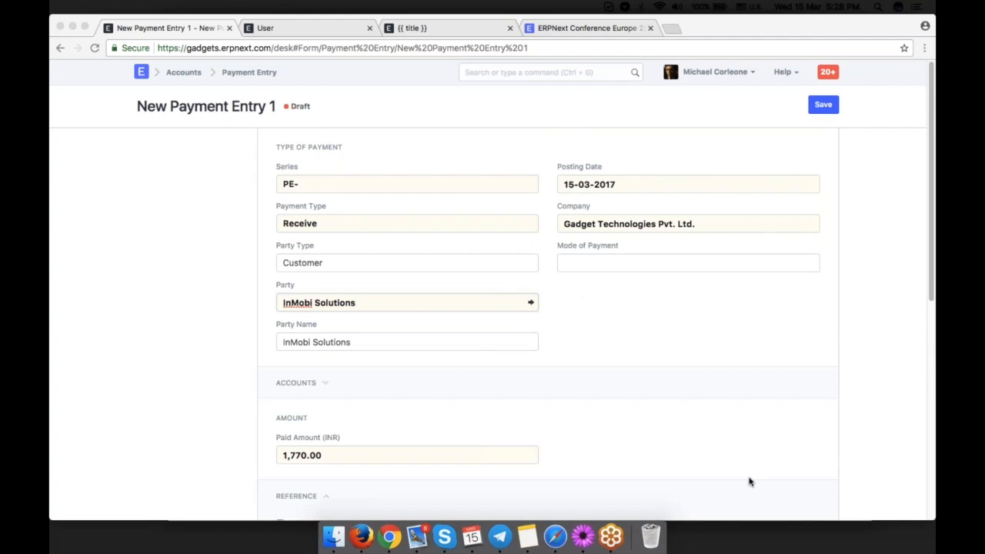
scroll(750, 479, down, 6)
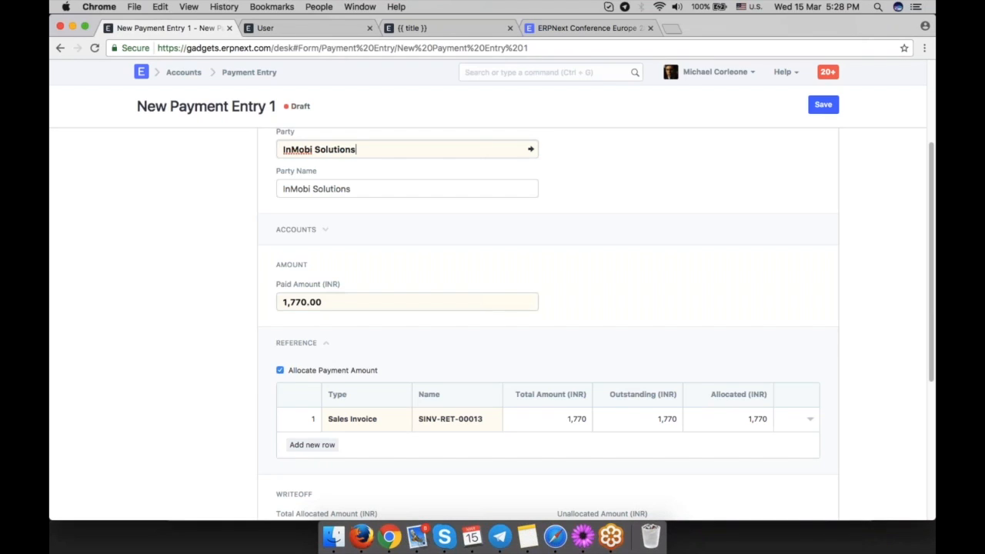
Set the paid amount to 1500 and try to save the payment entry.
click(305, 307)
text(1500)
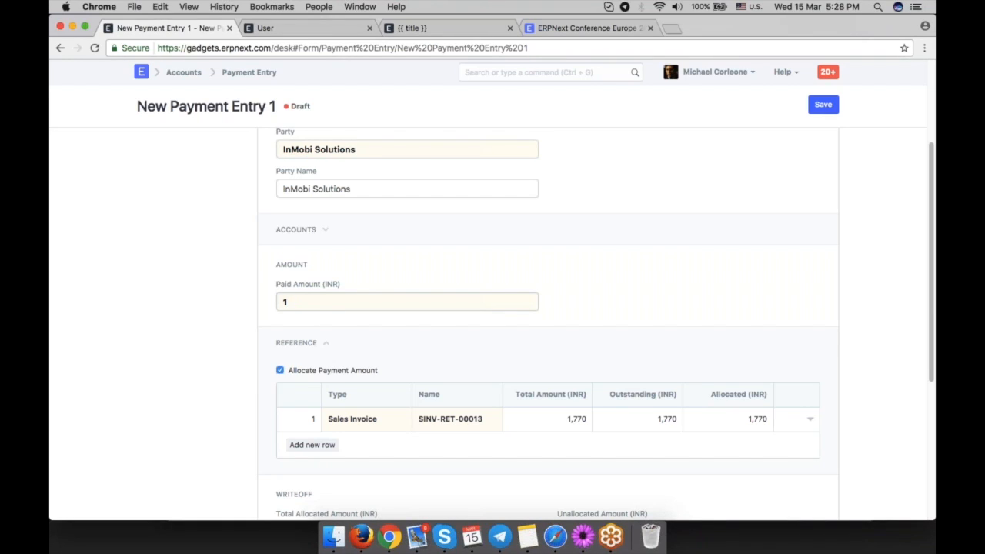
click(657, 298)
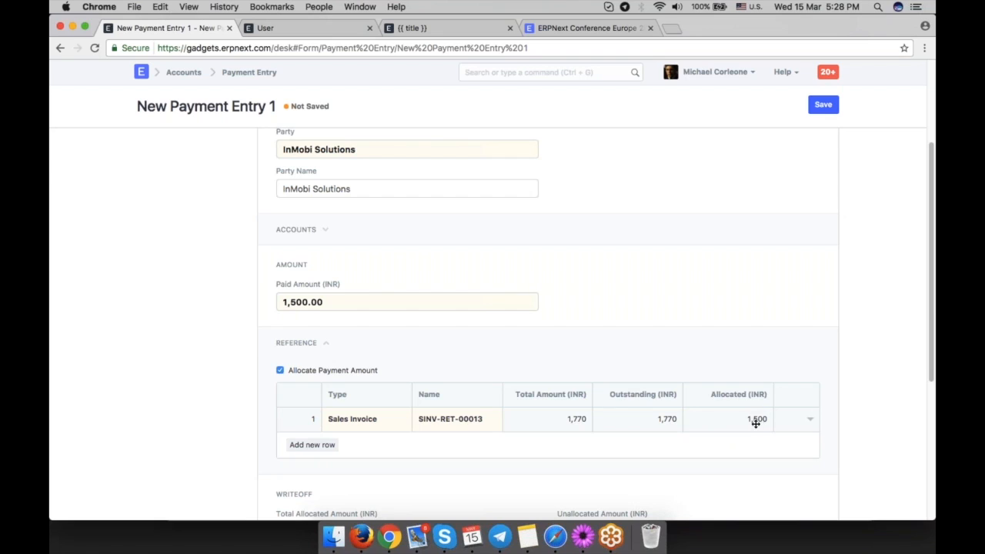
scroll(753, 419, down, 5)
key(ctrl+s)
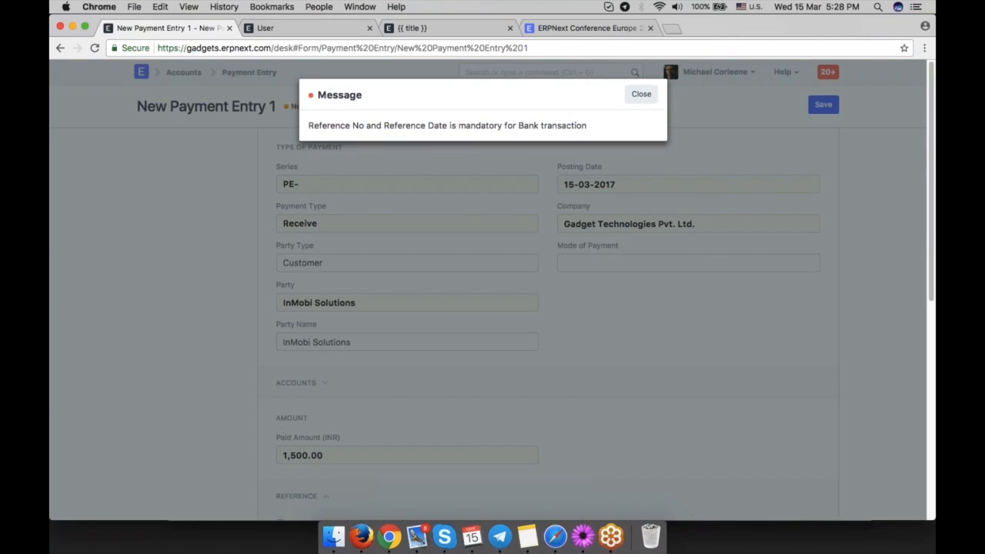
Enter cheque/reference number 12345 and reference date 15-03-2017 on the payment entry, then save it.
click(641, 94)
text(12345)
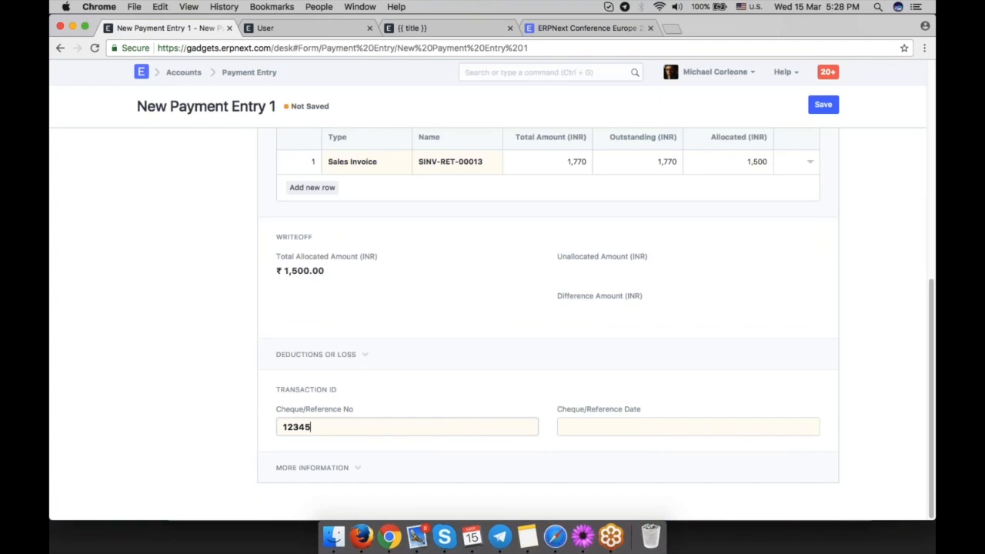
click(661, 431)
click(630, 371)
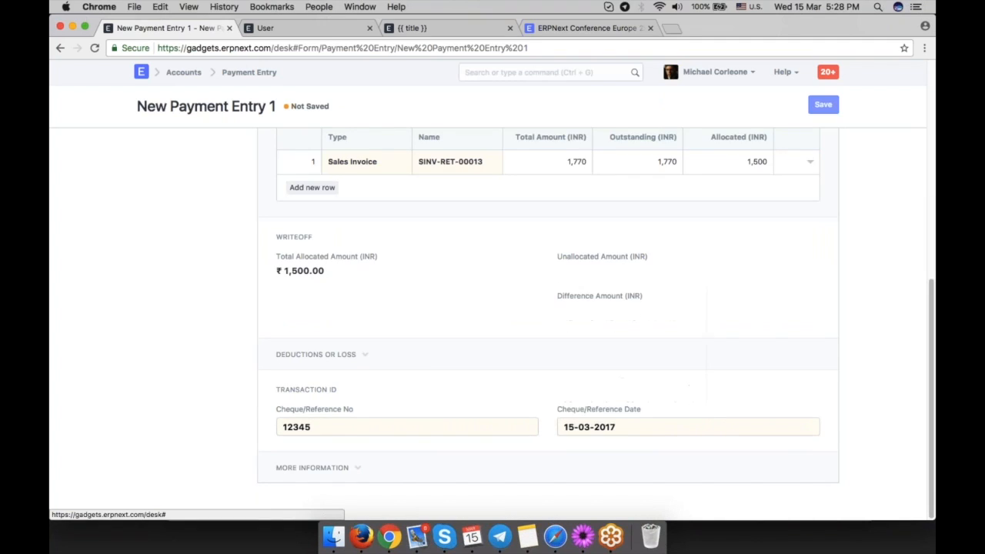
key(ctrl+s)
Submit the payment entry, confirm the submission, and review the submitted entry's amount and references.
click(819, 106)
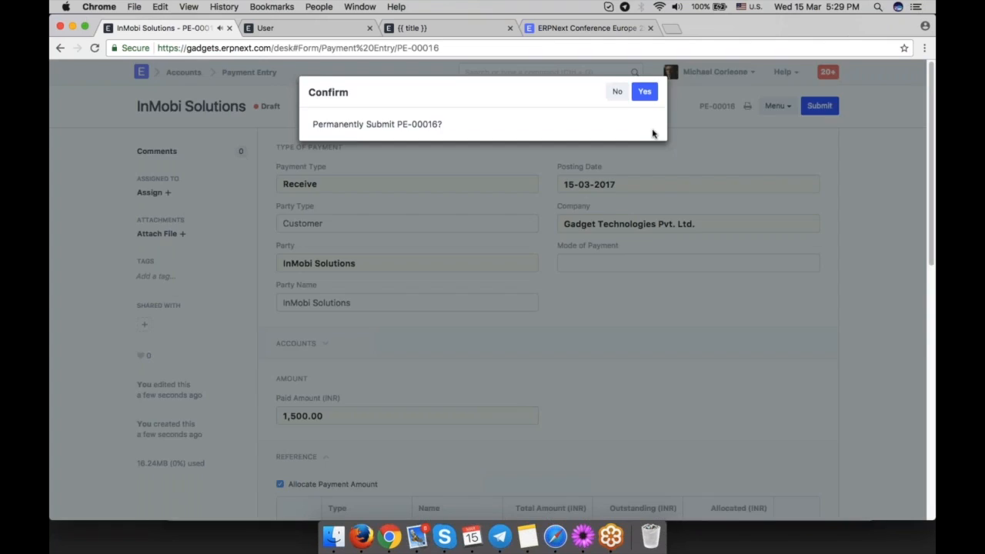
click(645, 92)
scroll(660, 350, down, 4)
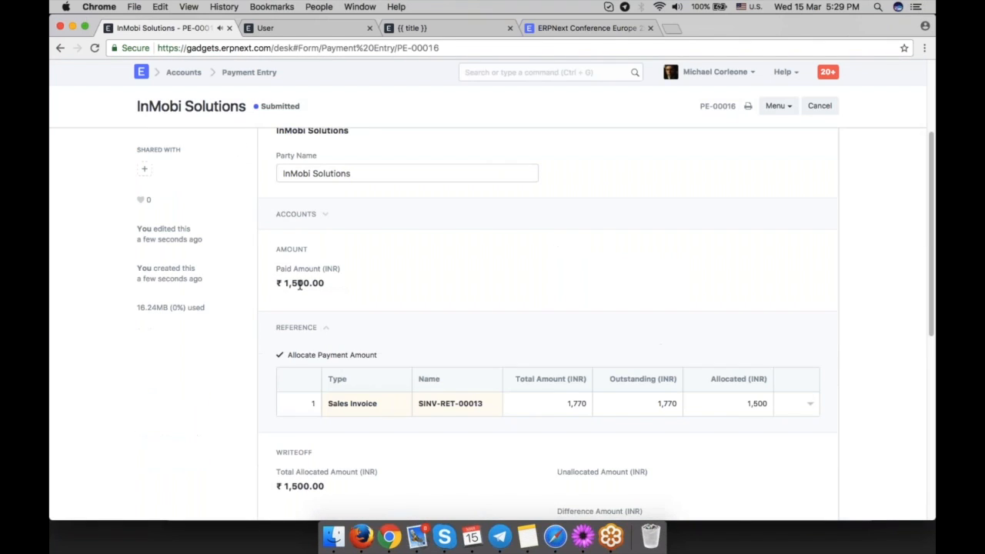
scroll(446, 326, up, 3)
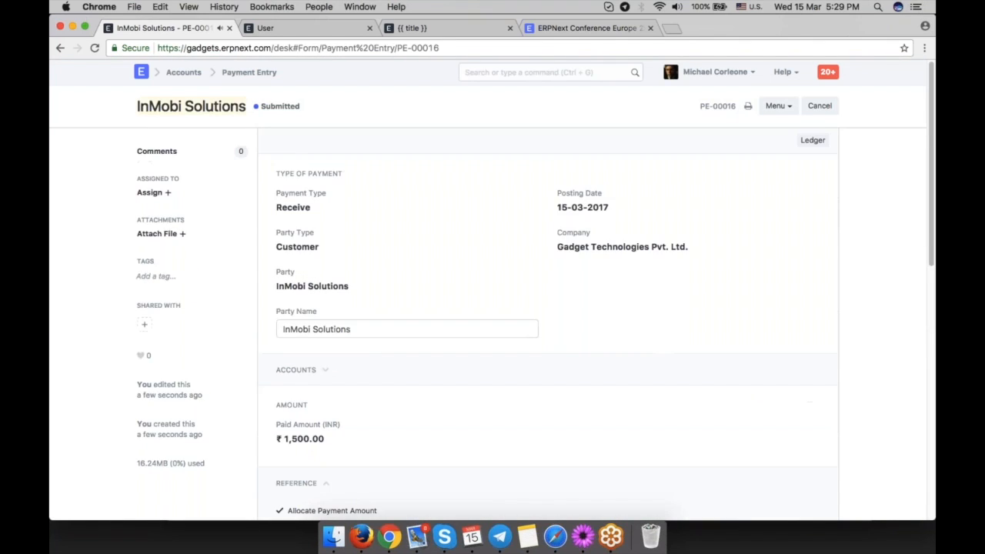
Return to the sales invoice and review its totals and outstanding amount after the payment.
click(60, 48)
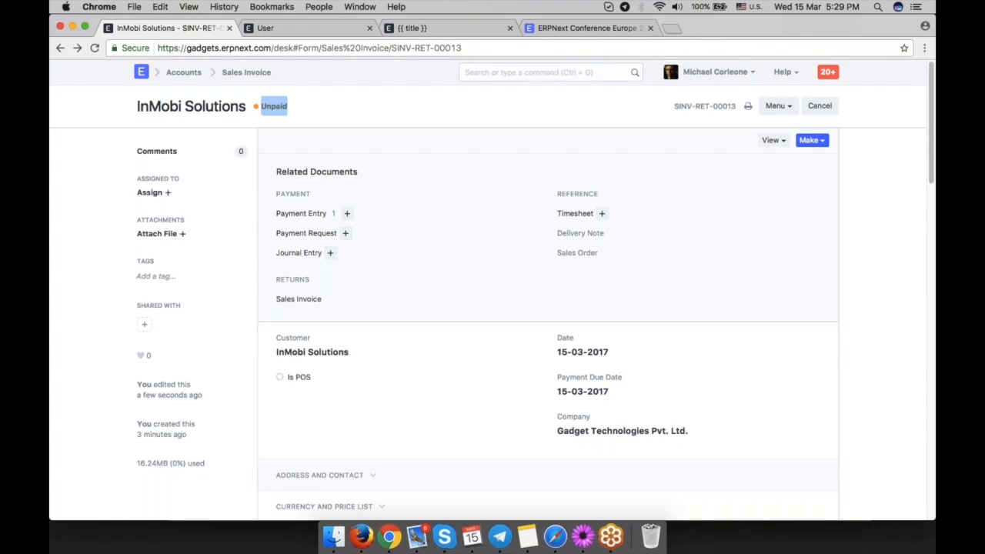
scroll(479, 319, down, 5)
scroll(547, 324, down, 10)
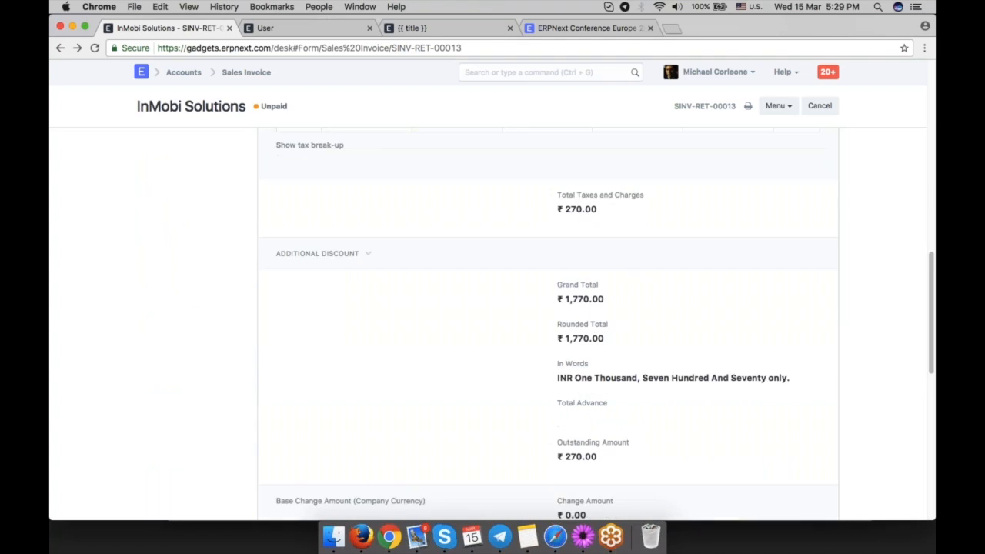
scroll(598, 357, down, 1)
drag(606, 358, 564, 354)
click(645, 364)
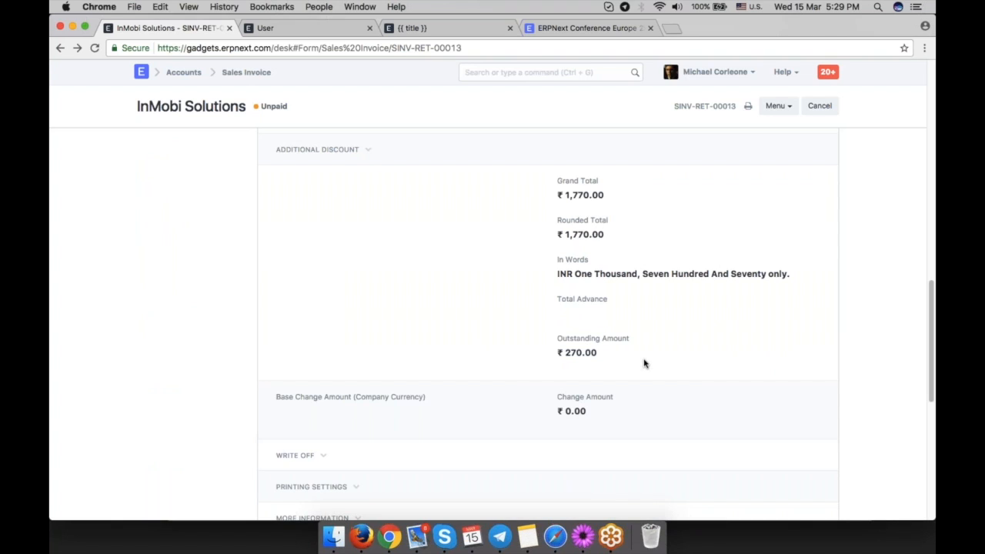
scroll(645, 364, up, 1)
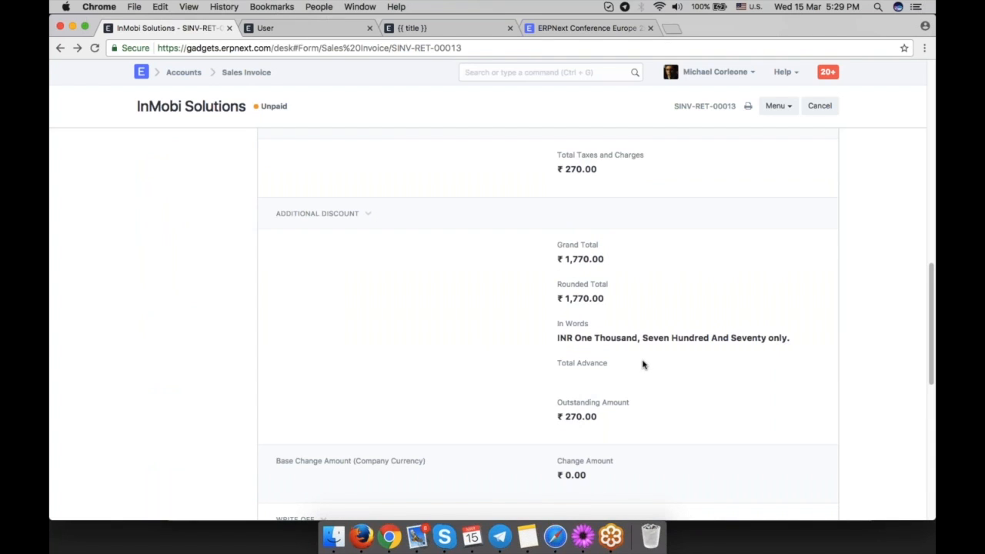
scroll(643, 363, up, 15)
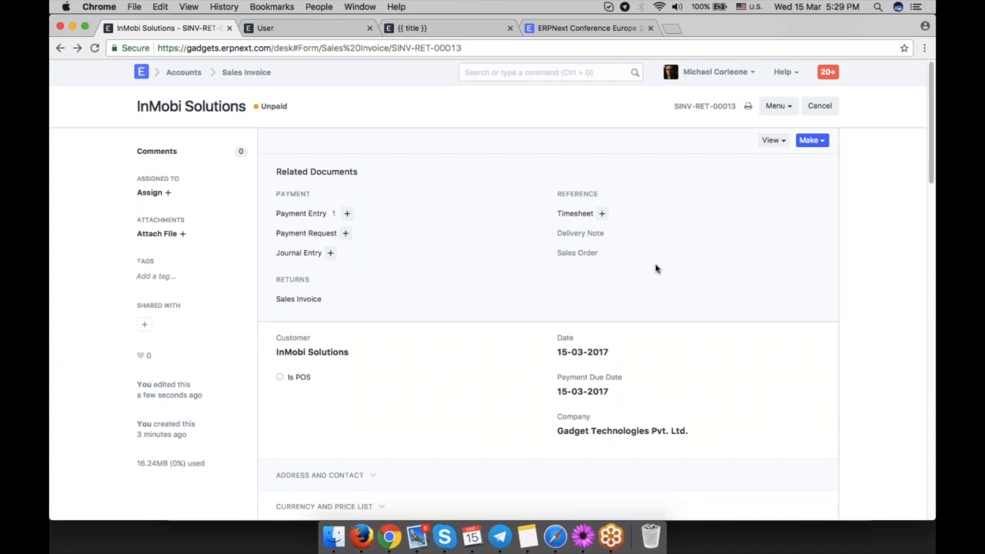
Open the Accounts module, visit its Point of Sale page, and go back to the module.
click(60, 48)
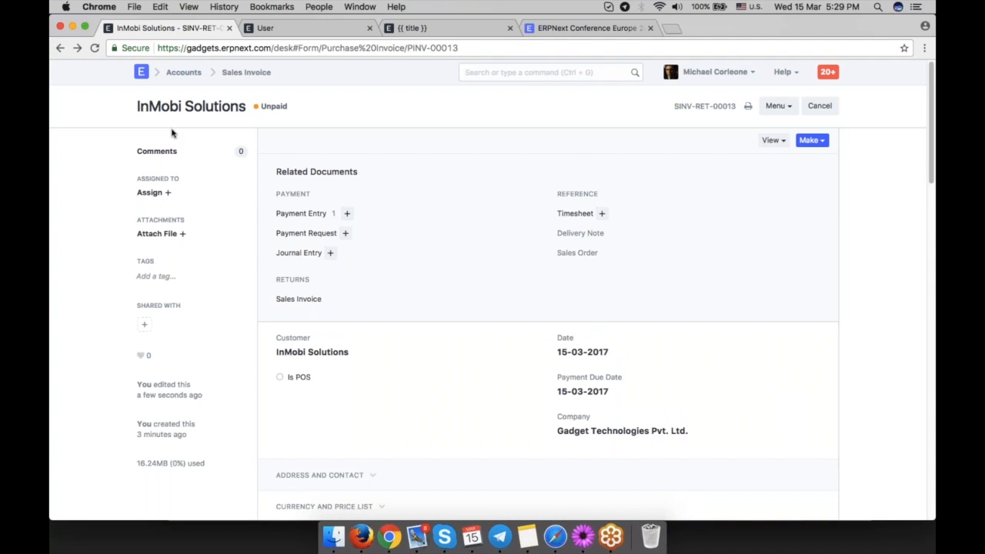
click(183, 71)
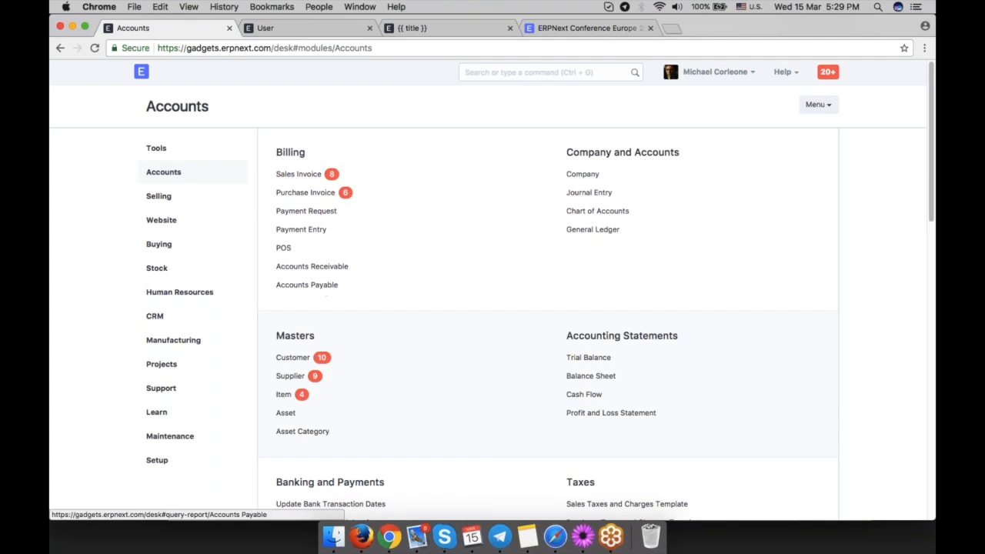
click(283, 248)
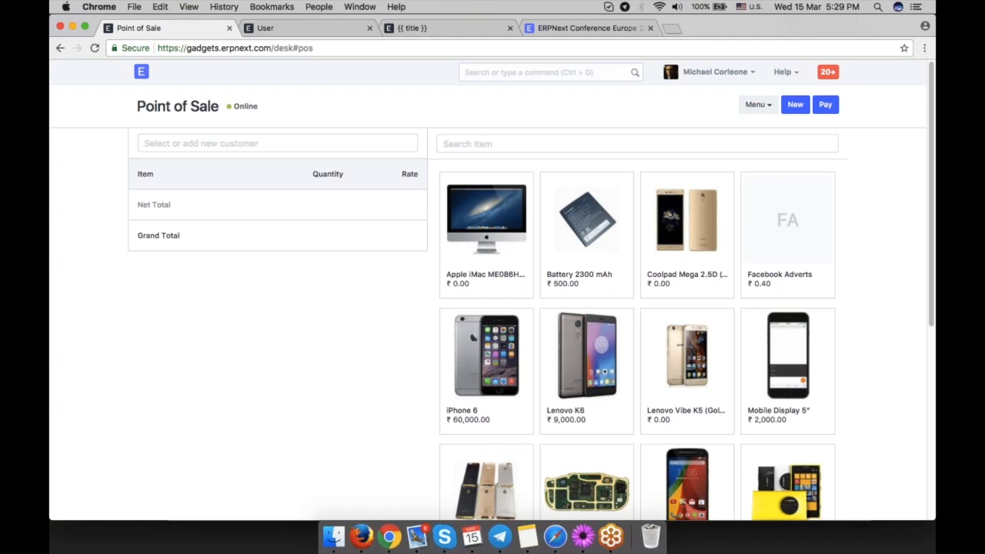
click(60, 49)
Open the Trial Balance report and review the account balances for Gadget Technologies.
scroll(607, 316, down, 3)
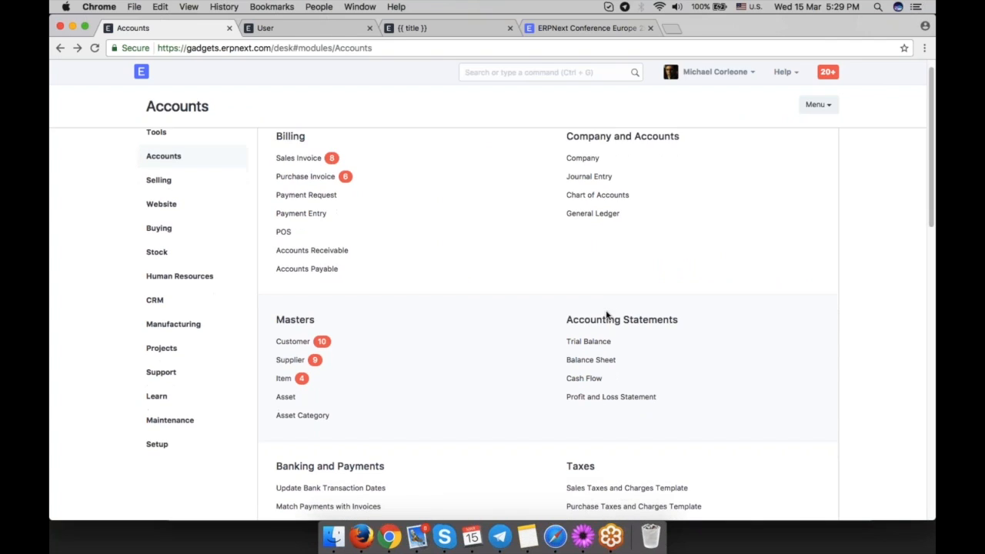
scroll(700, 308, up, 3)
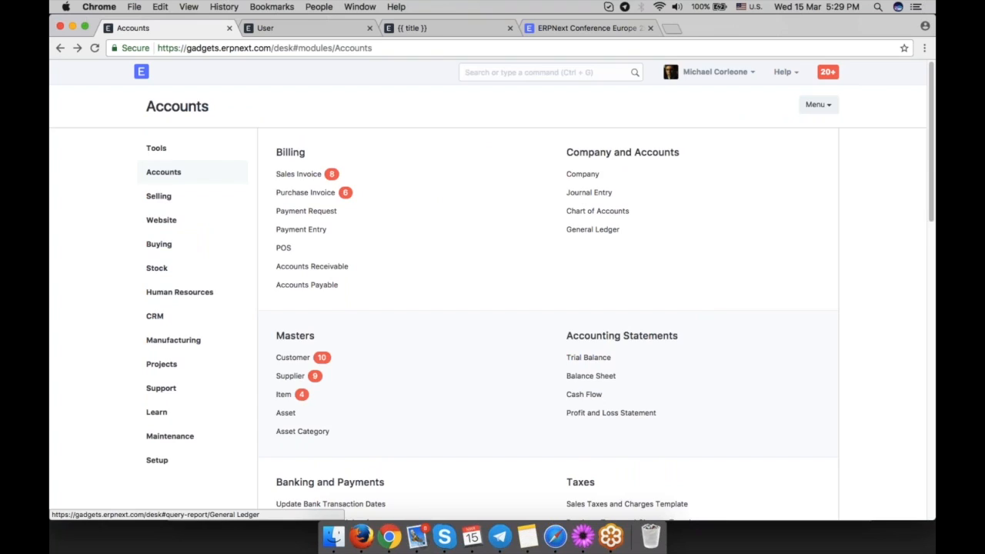
scroll(700, 277, down, 5)
click(589, 225)
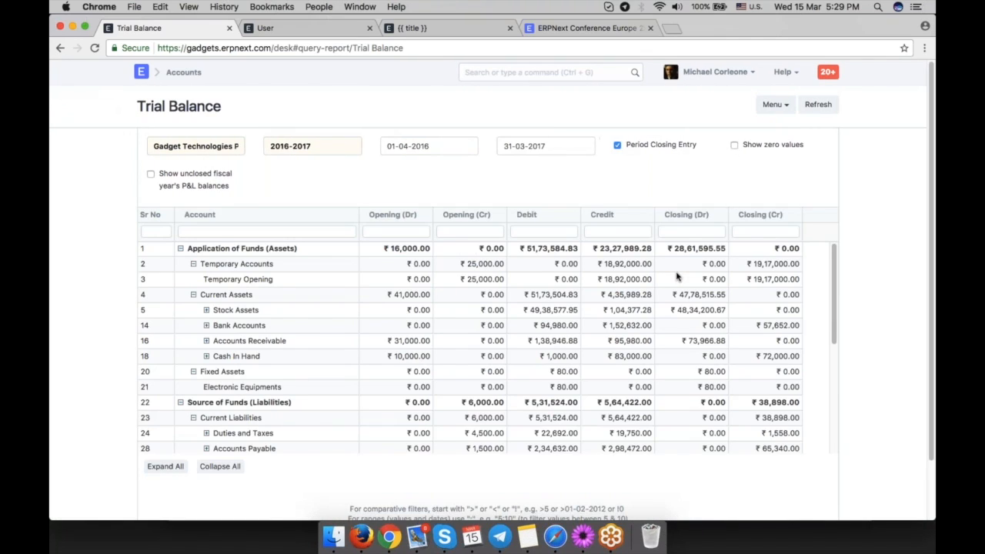
scroll(369, 336, down, 5)
scroll(369, 336, down, 2)
scroll(369, 336, up, 7)
Go back to the Accounts module and browse its list of setup options and reports.
click(60, 47)
scroll(752, 378, down, 3)
scroll(752, 378, down, 4)
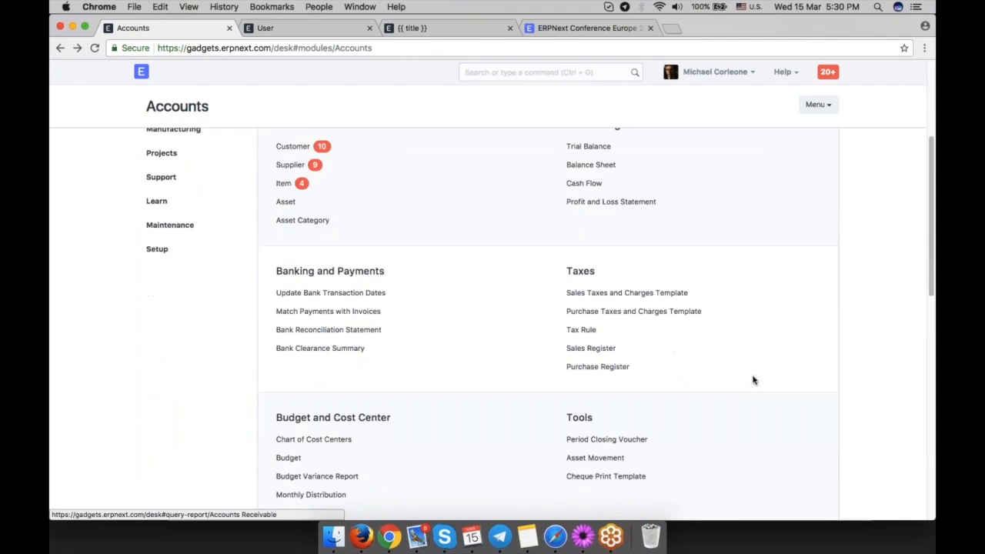
scroll(752, 379, down, 1)
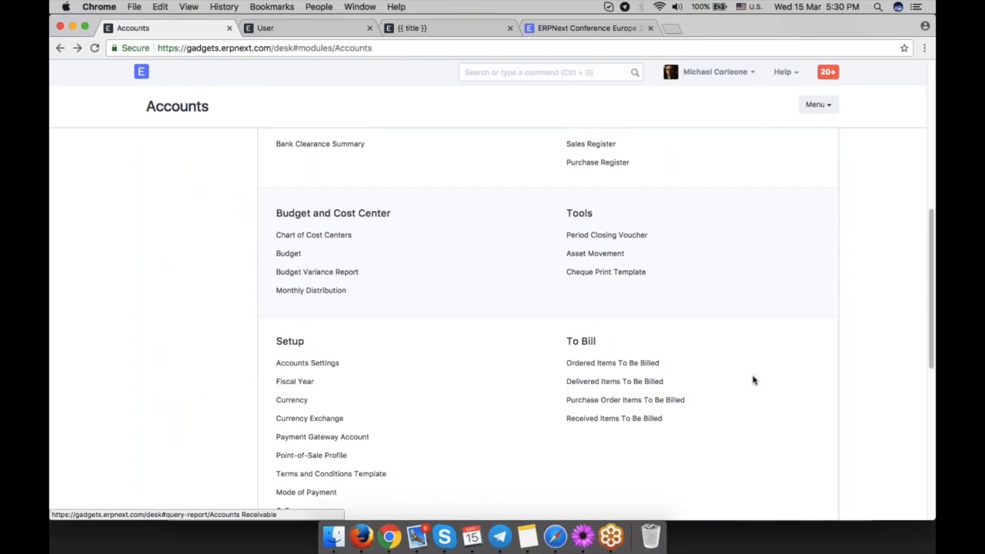
scroll(752, 379, up, 1)
scroll(752, 379, down, 5)
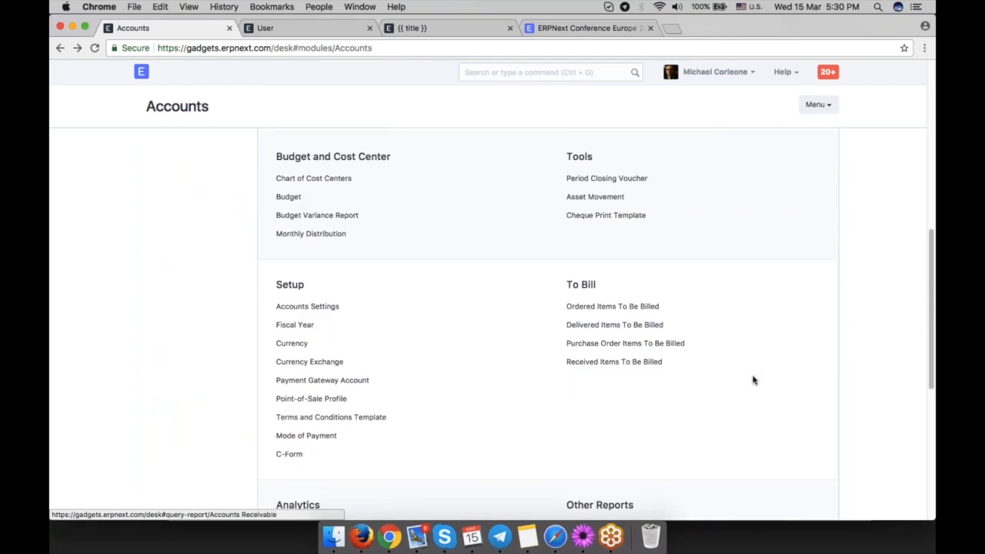
scroll(752, 379, down, 3)
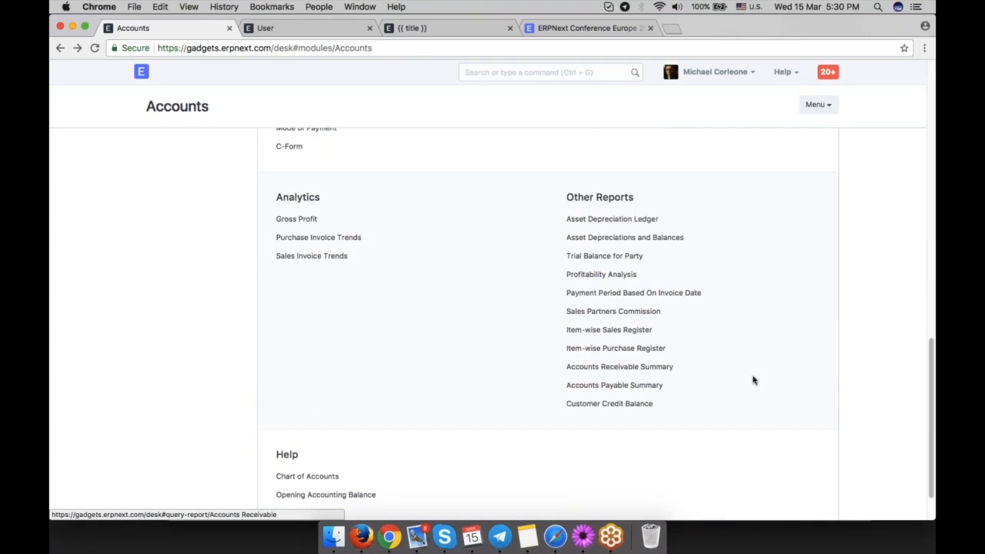
scroll(753, 379, down, 1)
scroll(751, 377, up, 3)
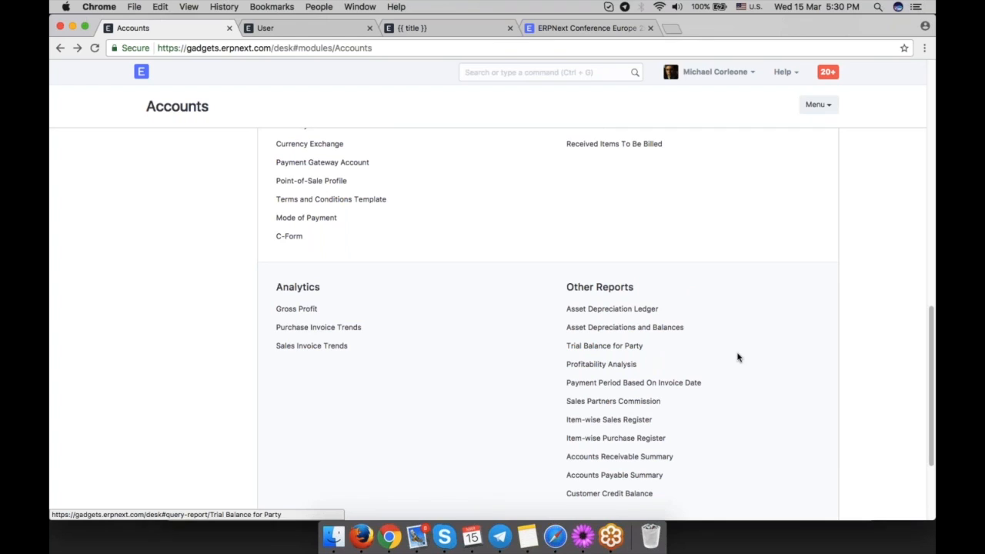
scroll(740, 356, up, 1)
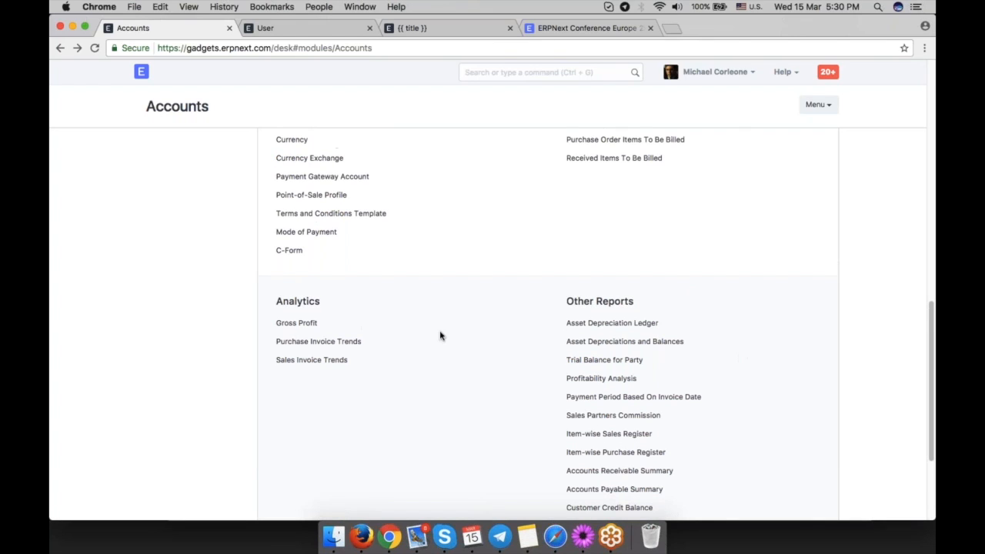
Open the Gross Profit report and examine its columns and Group By options.
click(296, 323)
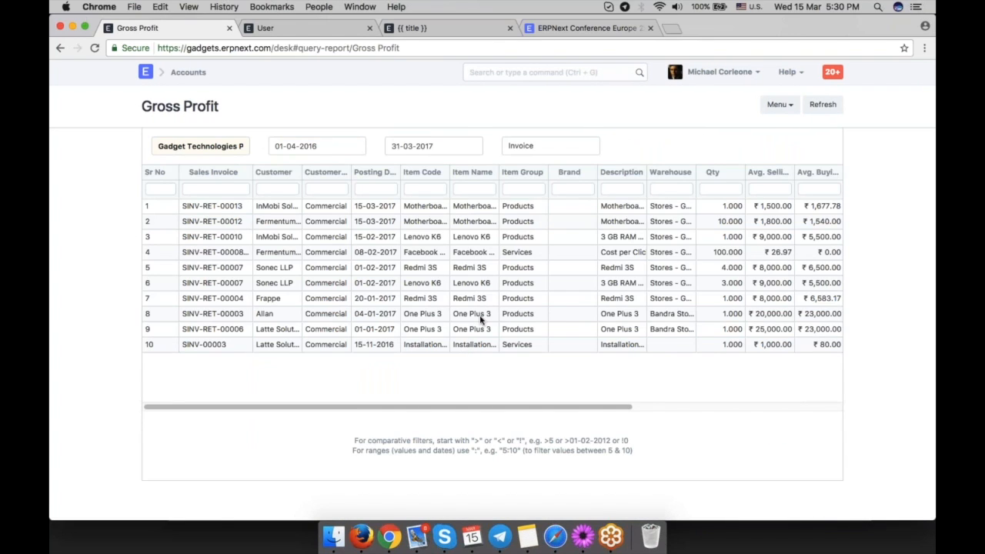
scroll(594, 280, right, 2)
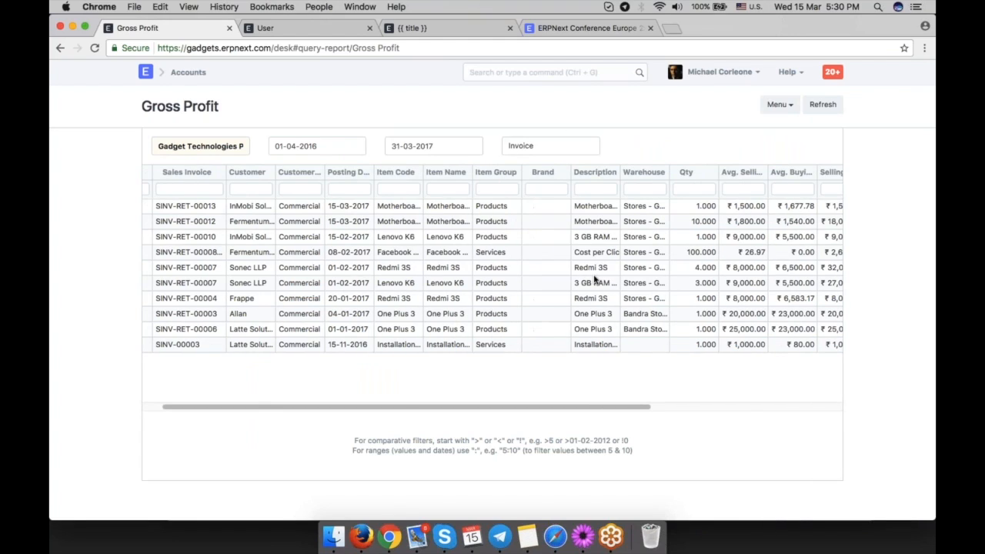
scroll(594, 280, right, 5)
click(558, 154)
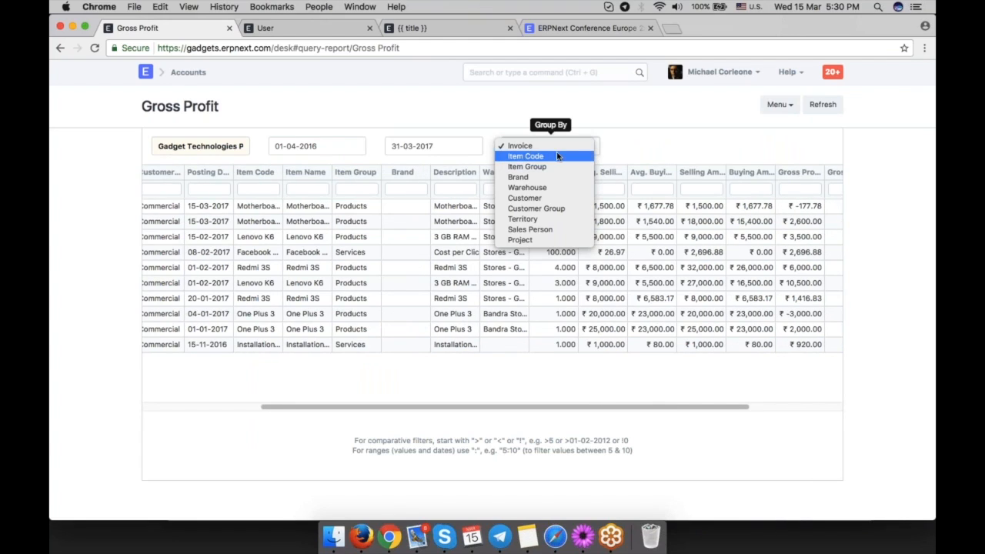
click(669, 141)
Return to the Accounts module page and browse its sections.
click(60, 47)
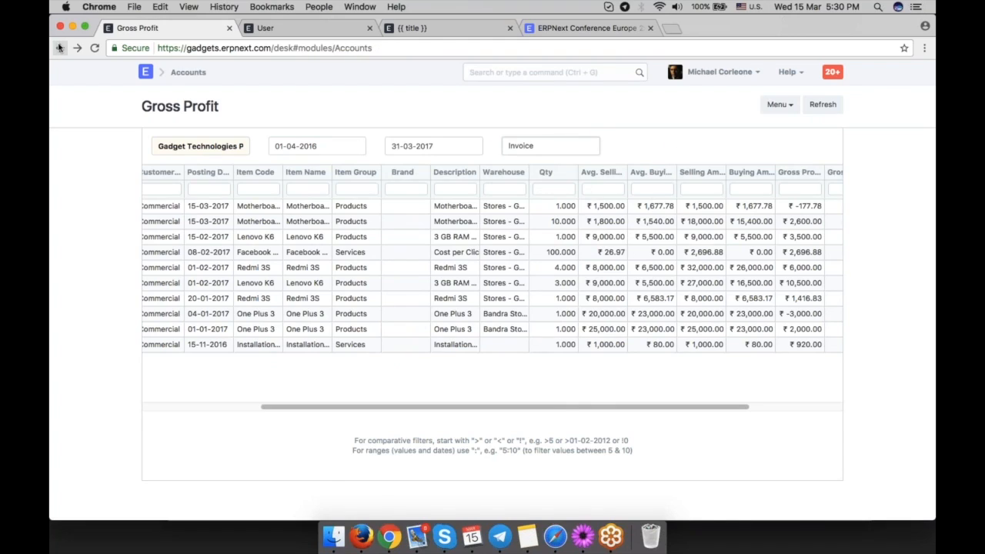
scroll(780, 362, down, 7)
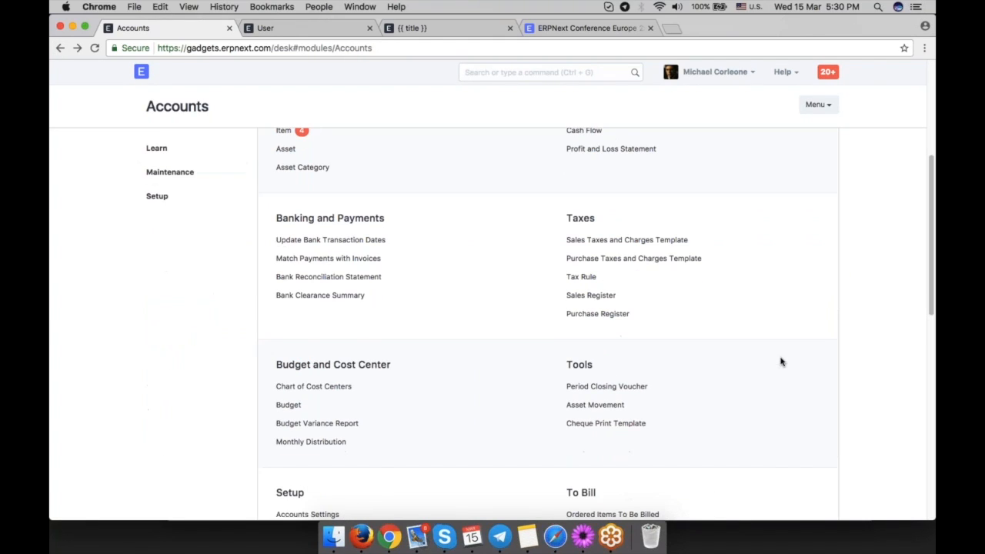
scroll(780, 362, up, 3)
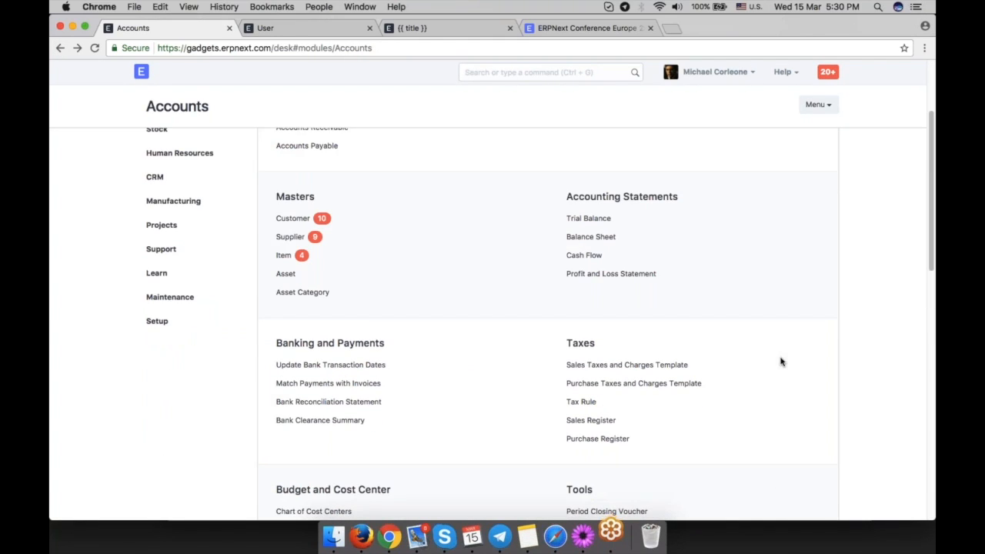
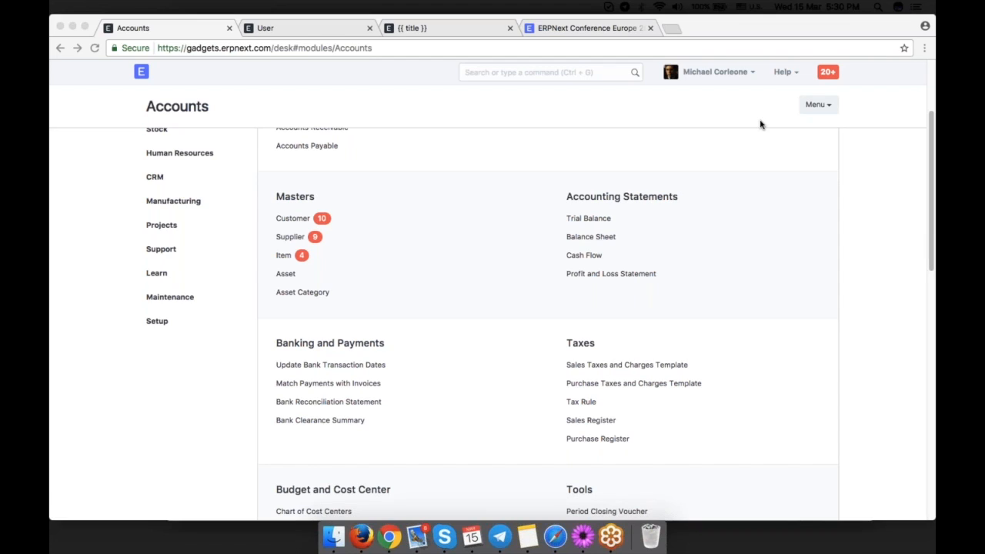
Open the Chart of Accounts and expand Expenses and Indirect Expenses to review their accounts.
scroll(873, 263, up, 4)
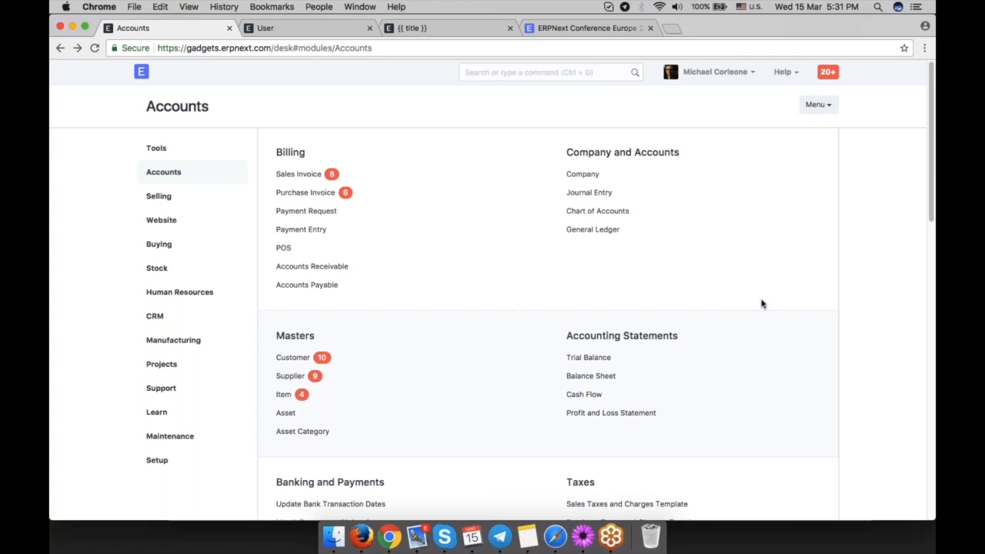
click(604, 211)
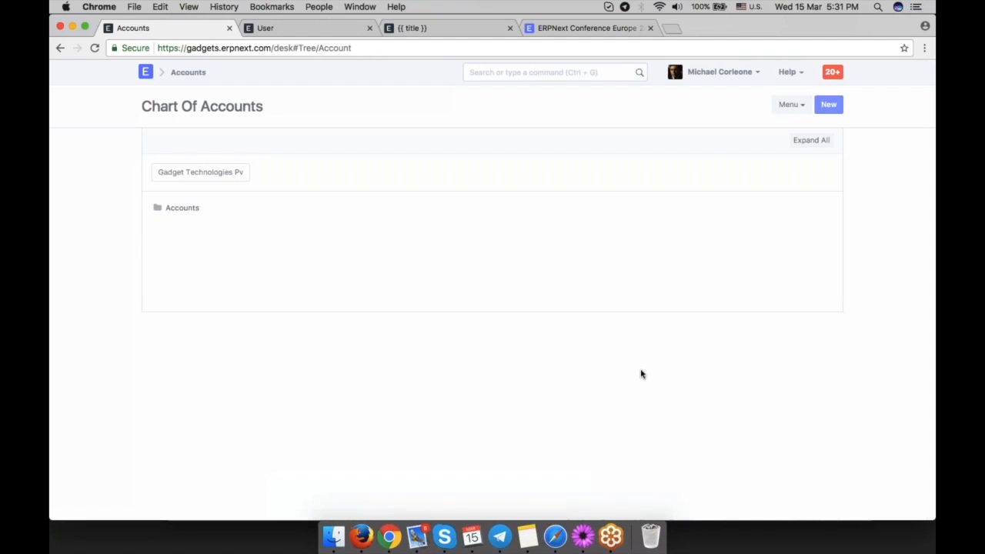
click(184, 284)
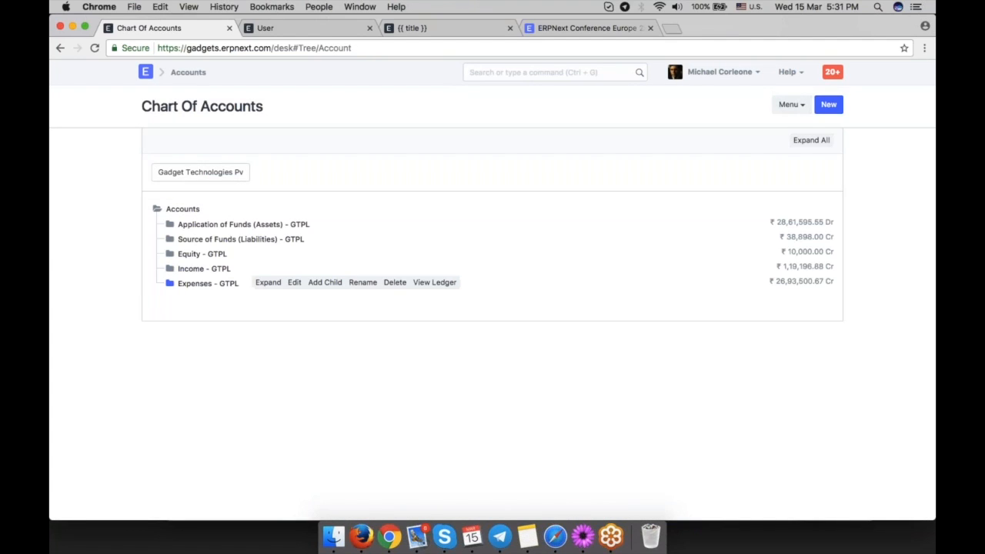
click(180, 315)
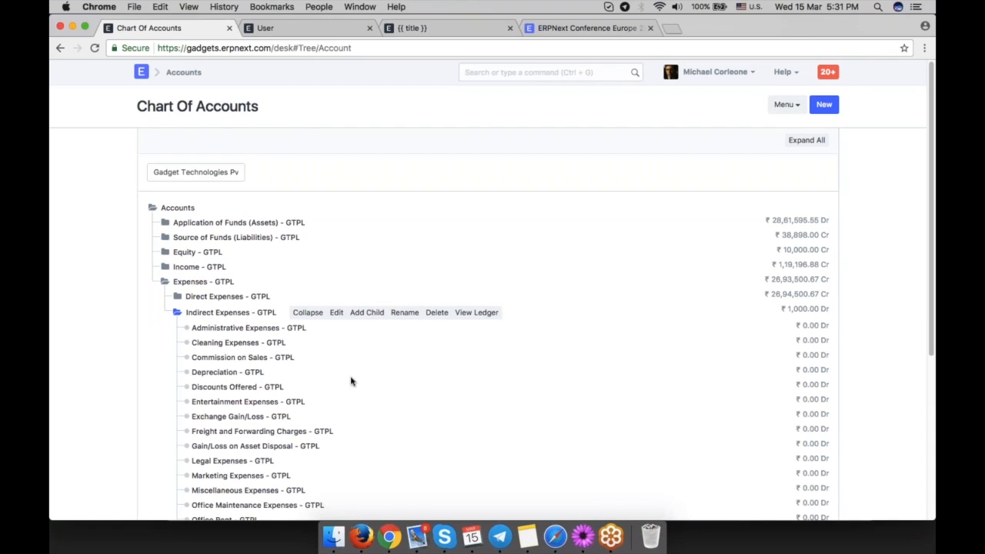
scroll(377, 372, down, 3)
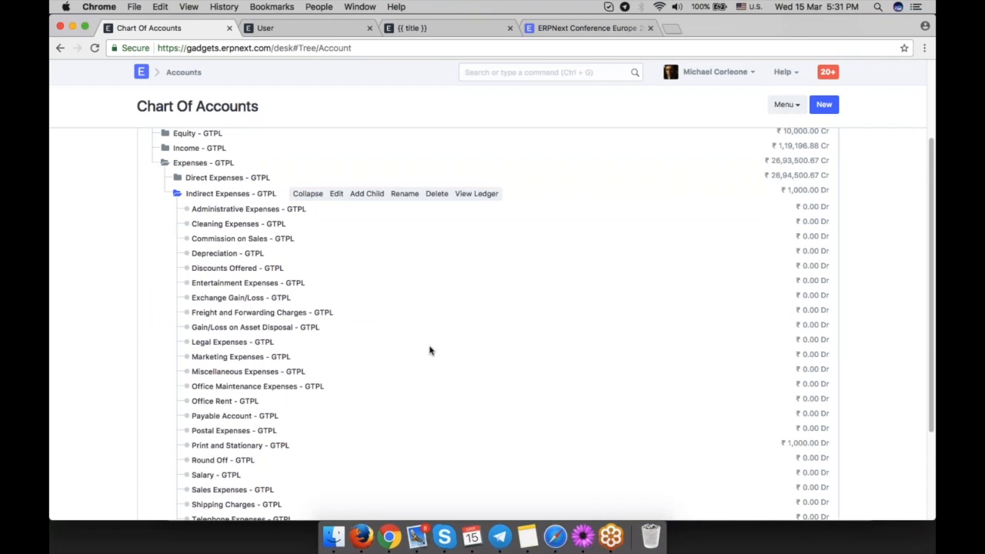
scroll(523, 362, down, 3)
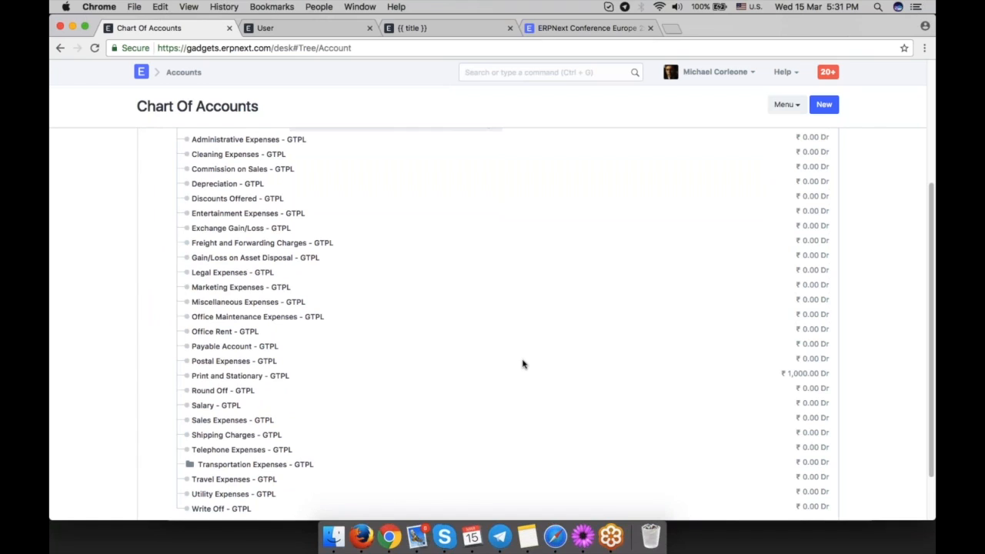
scroll(522, 363, up, 5)
Open the Chart of Cost Centers and expand the company's cost center tree.
click(561, 75)
text(c)
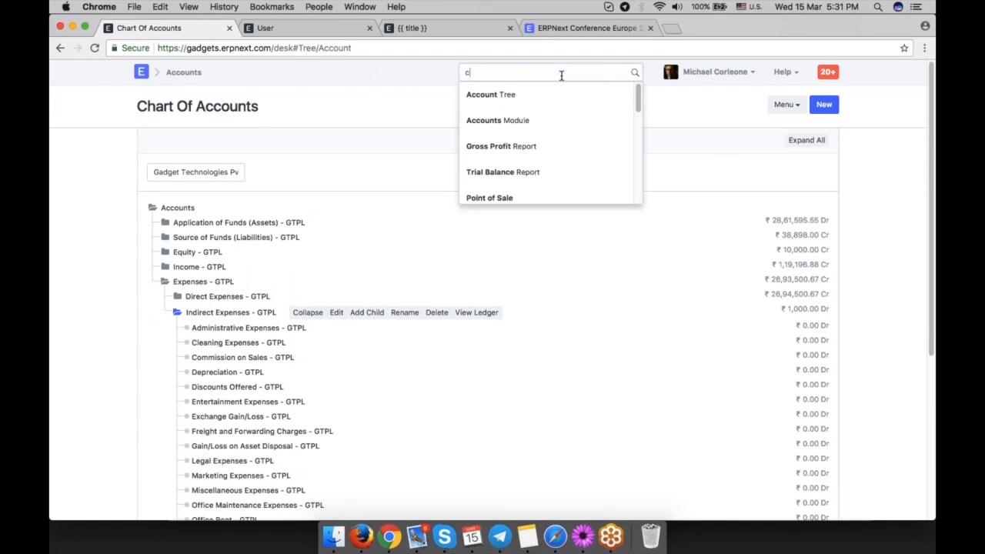
text(hart cos)
key(BackSpace)
key(BackSpace)
key(BackSpace)
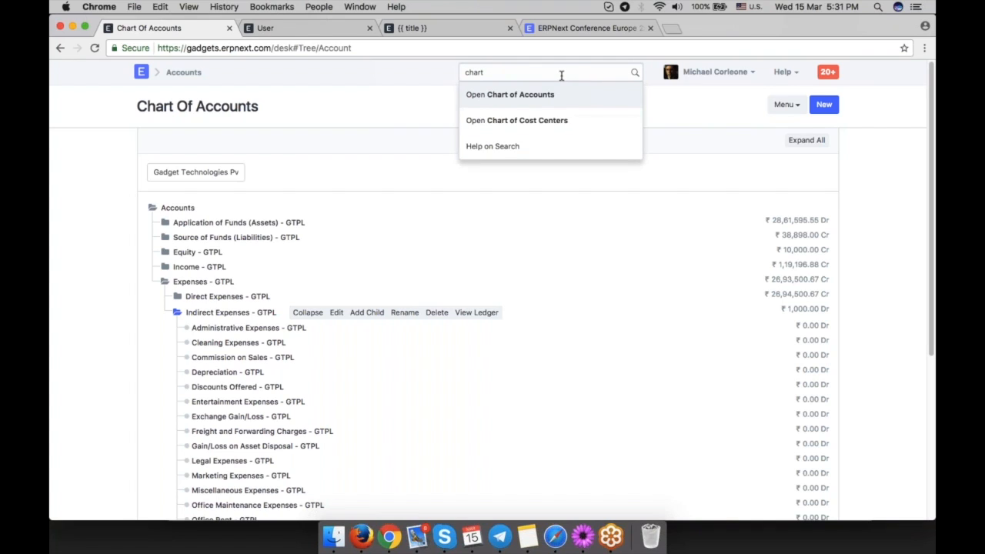
click(539, 120)
click(170, 225)
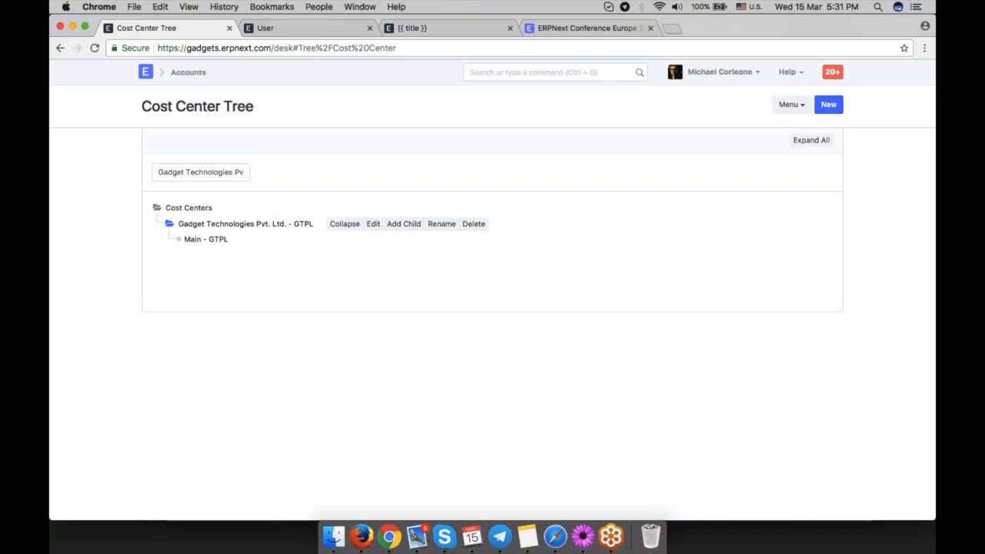
click(205, 239)
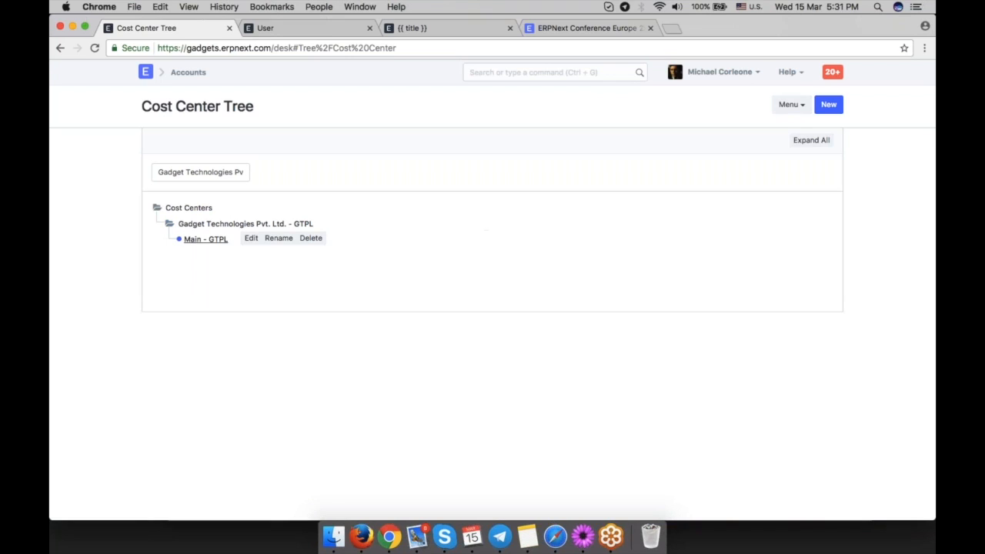
Add a child cost center named Mumbai under Gadget Technologies Pvt. Ltd.
click(306, 223)
click(410, 225)
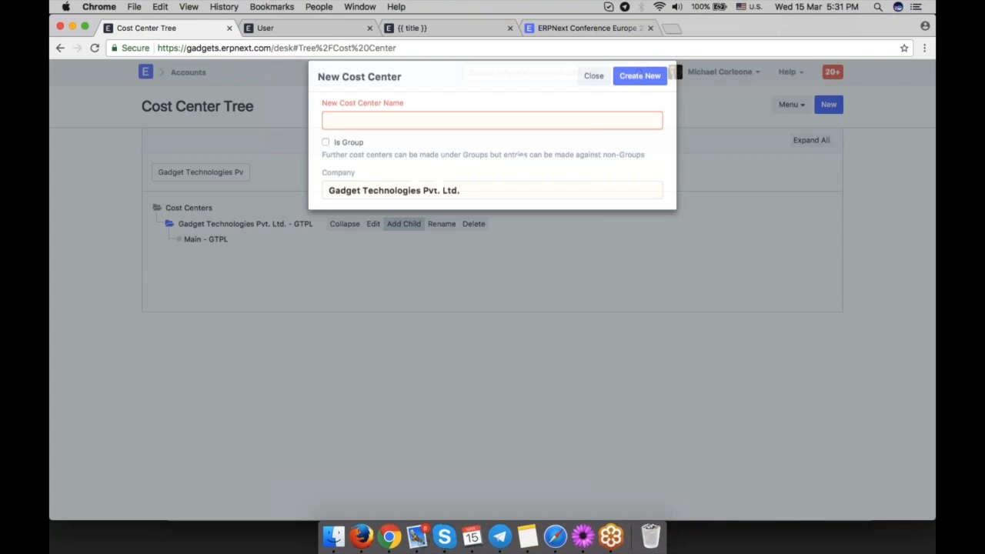
text(Mu)
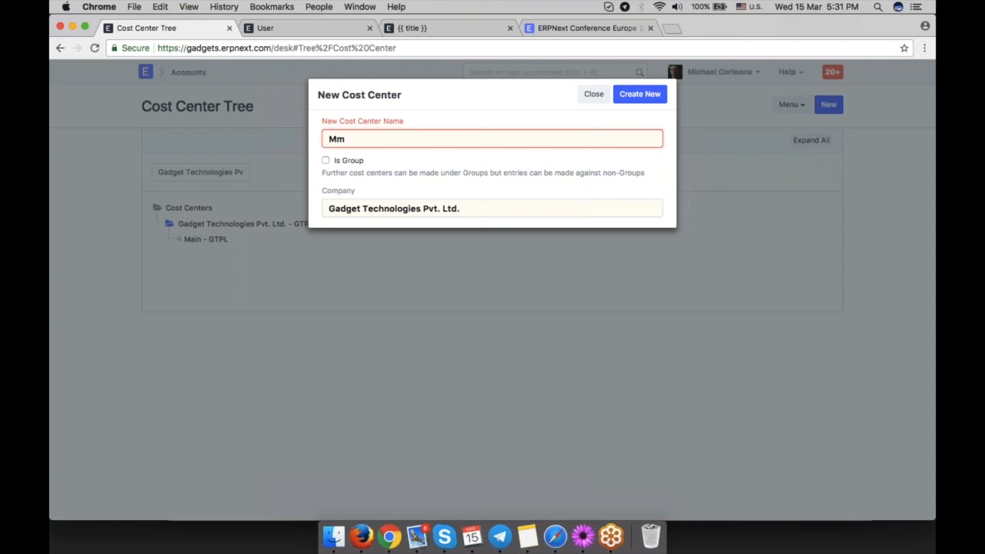
text(mbai)
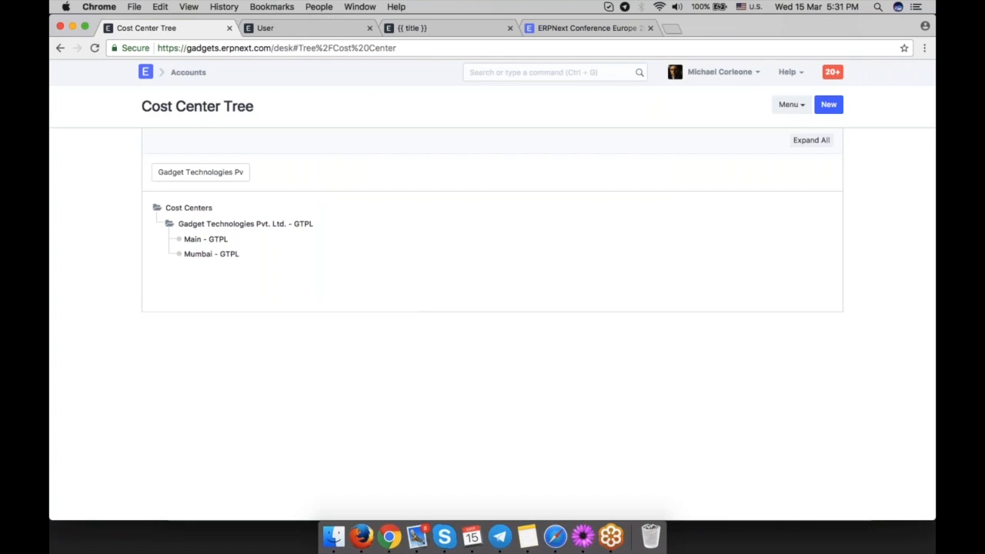
Open the Mumbai - GTPL cost center and create a new budget for it.
click(208, 256)
click(262, 253)
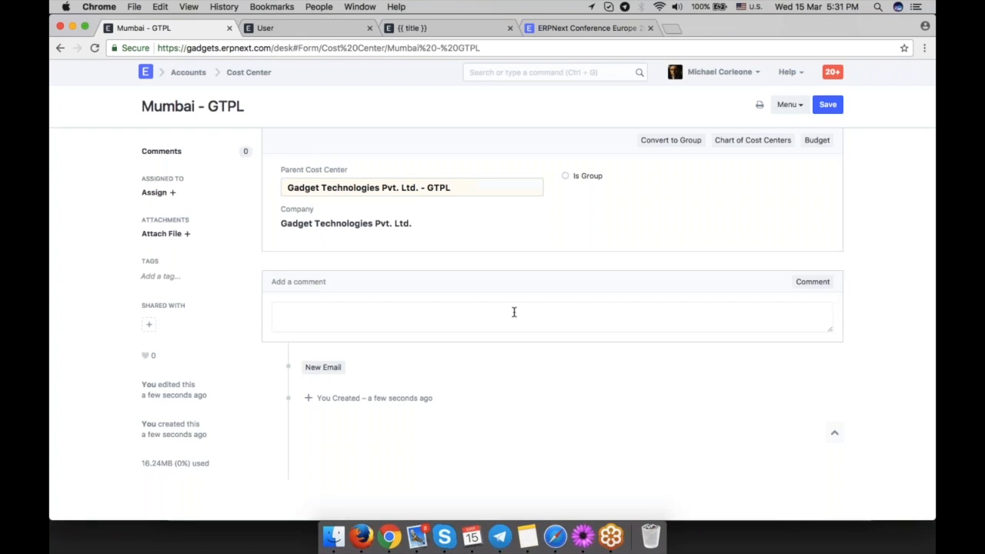
click(816, 140)
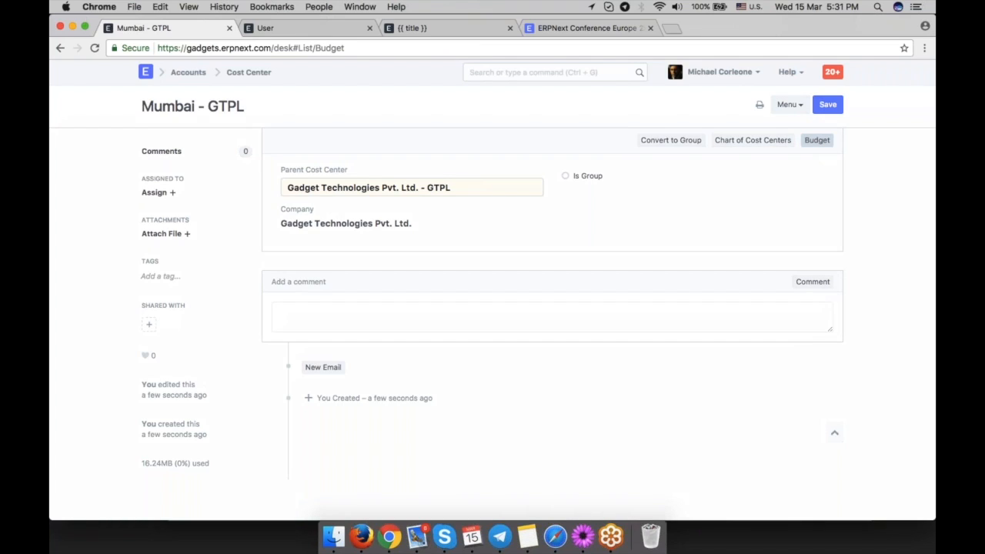
click(594, 303)
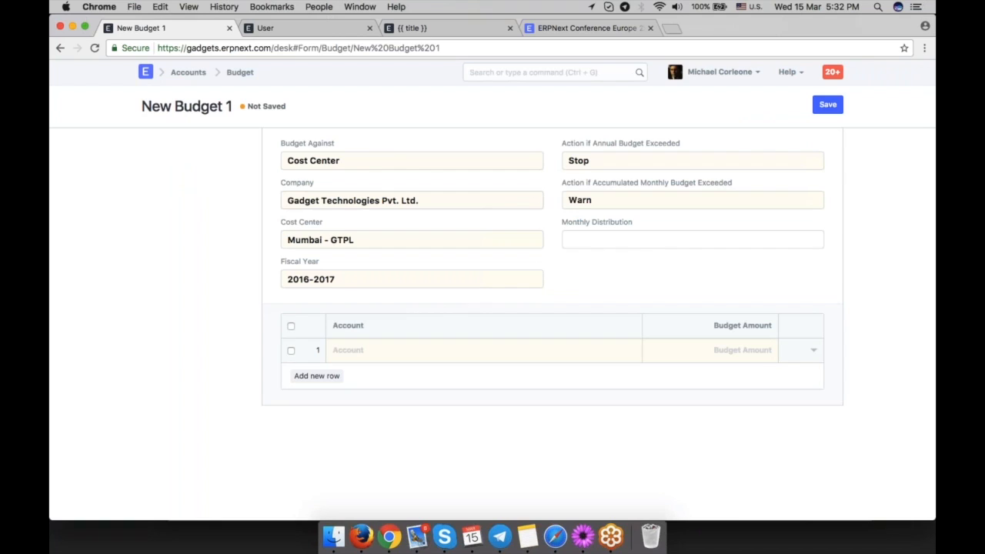
Add Administrative Expenses - GTPL with a budget amount of 1,000 to the budget and save it.
click(459, 350)
text(ad)
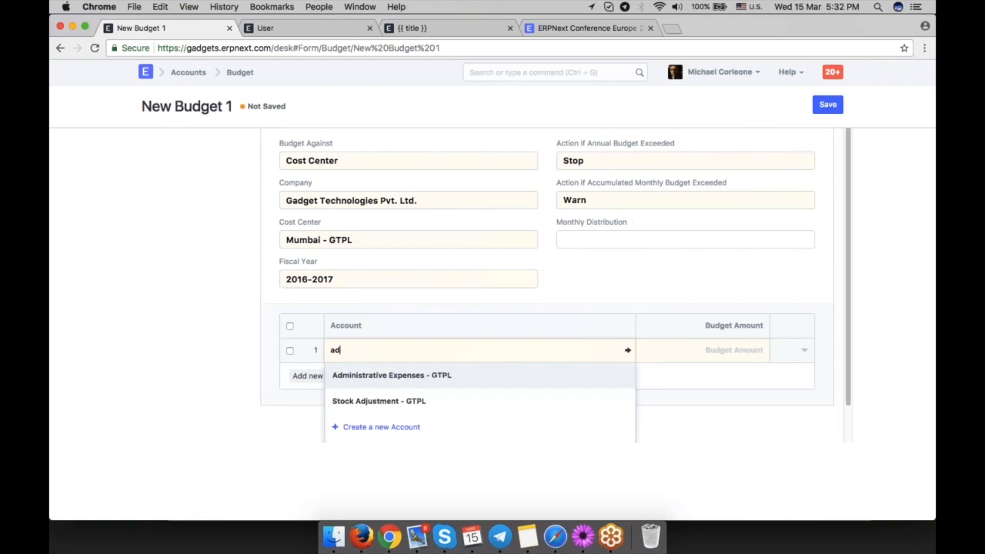
click(465, 373)
click(713, 351)
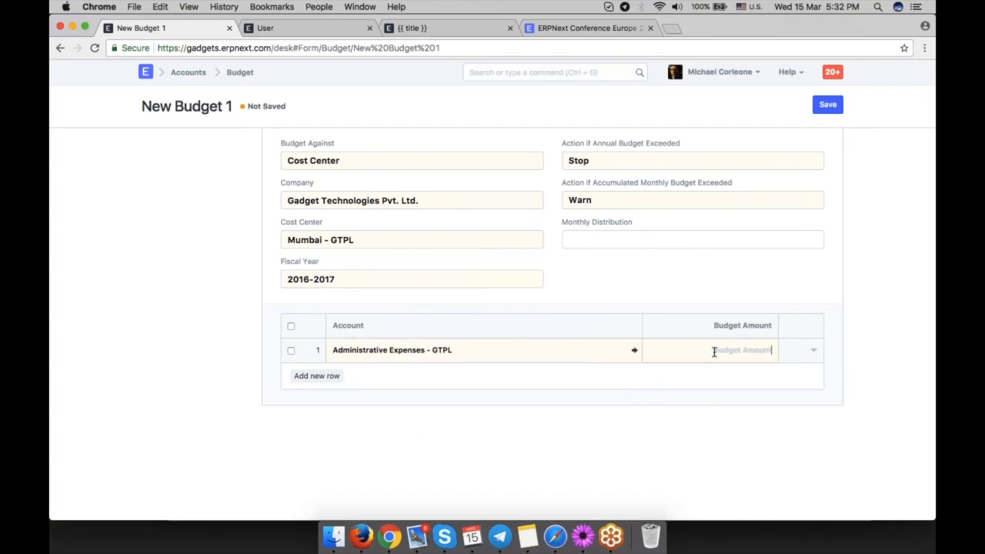
text(1----)
key(BackSpace)
key(BackSpace)
key(BackSpace)
key(BackSpace)
text(000)
click(762, 393)
key(ctrl+s)
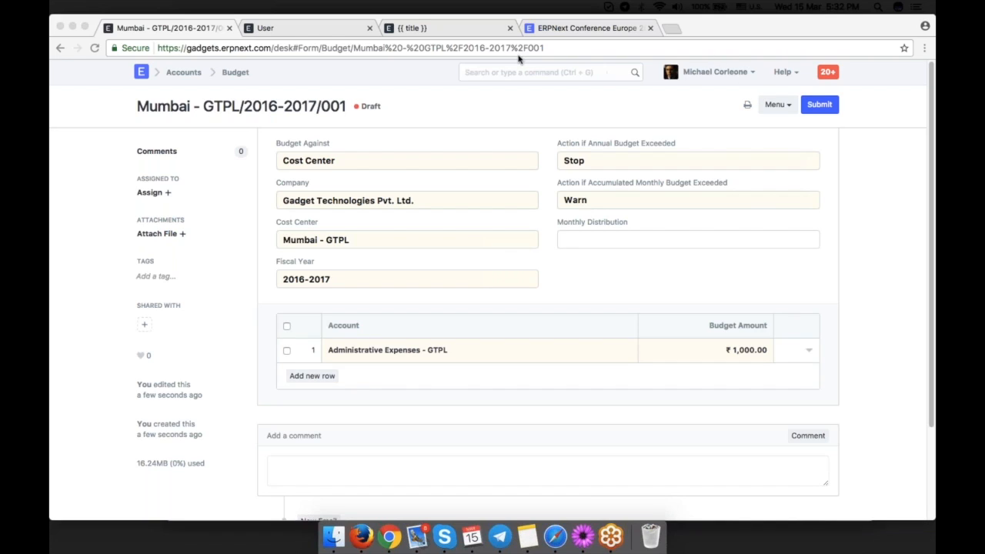
Create a new Payment Entry, pick the first listed customer as party, and set Account Paid To Standard Bank - GTPL.
click(411, 28)
click(308, 28)
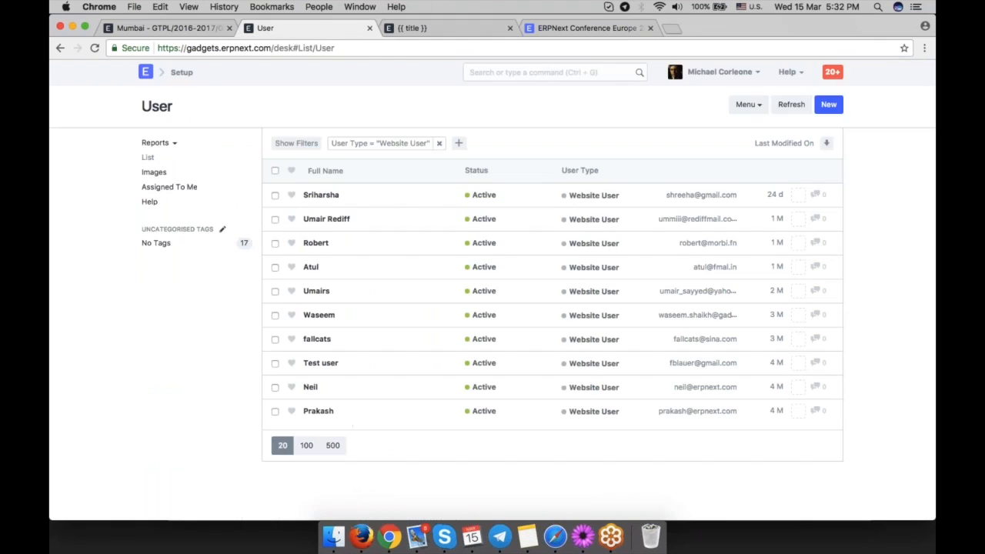
click(525, 73)
text(new paym)
key(Down)
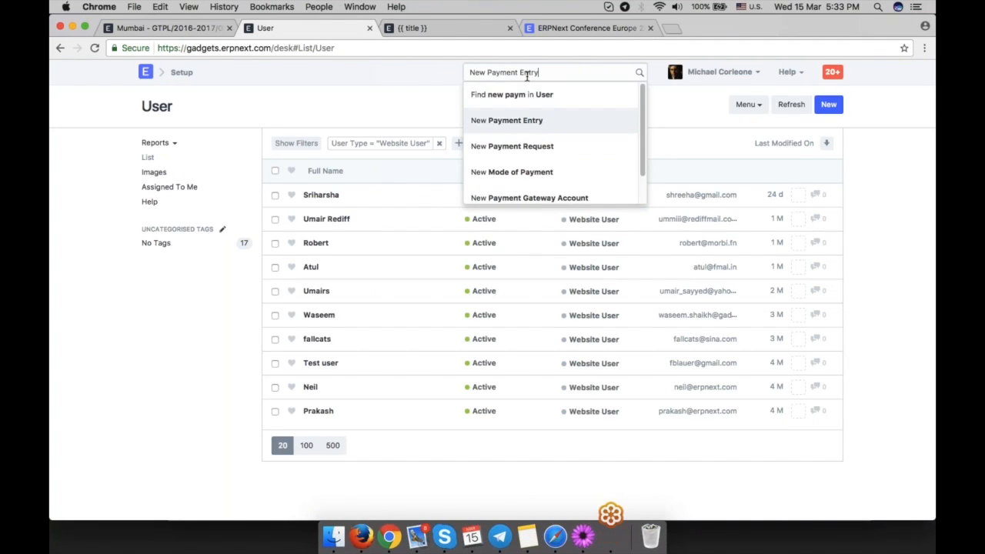
key(Return)
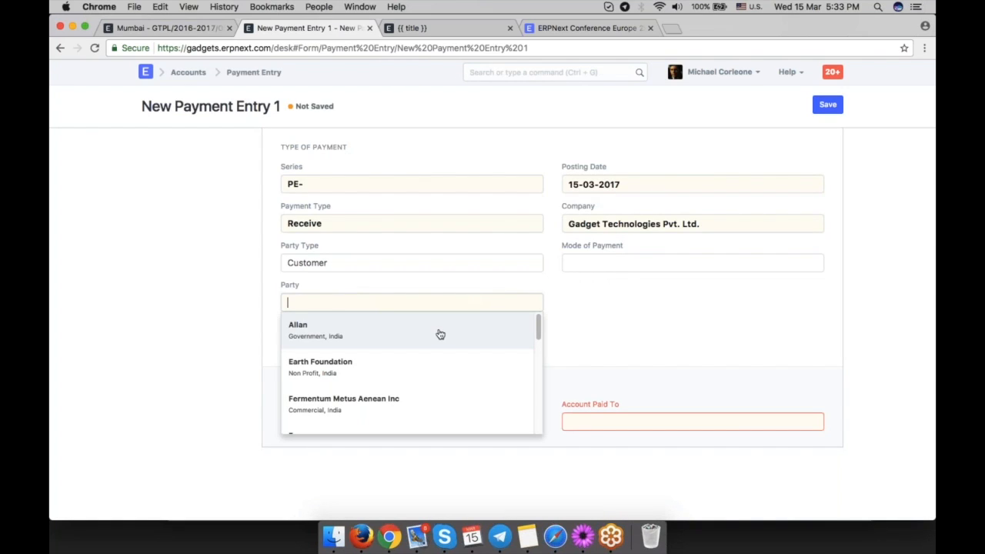
click(440, 331)
scroll(438, 334, down, 2)
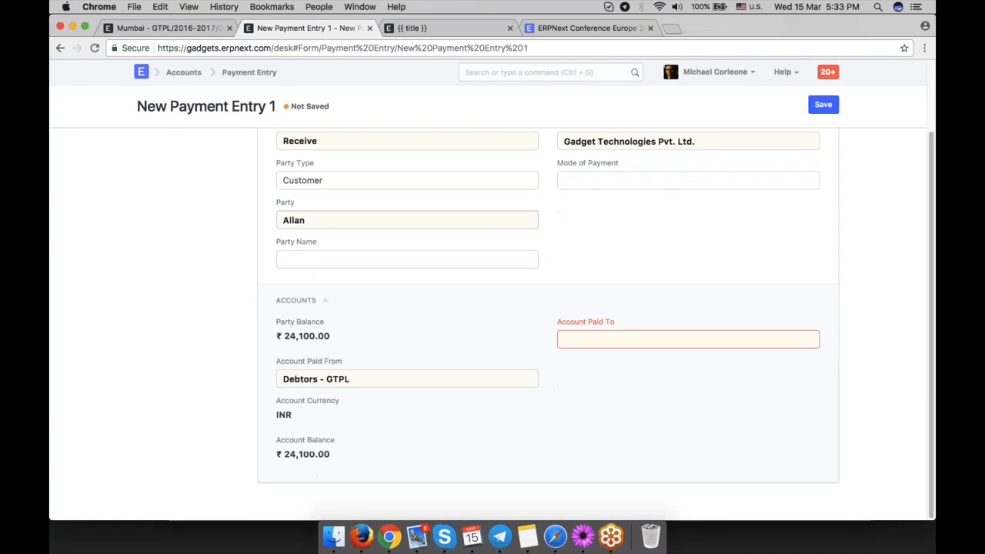
scroll(430, 282, down, 2)
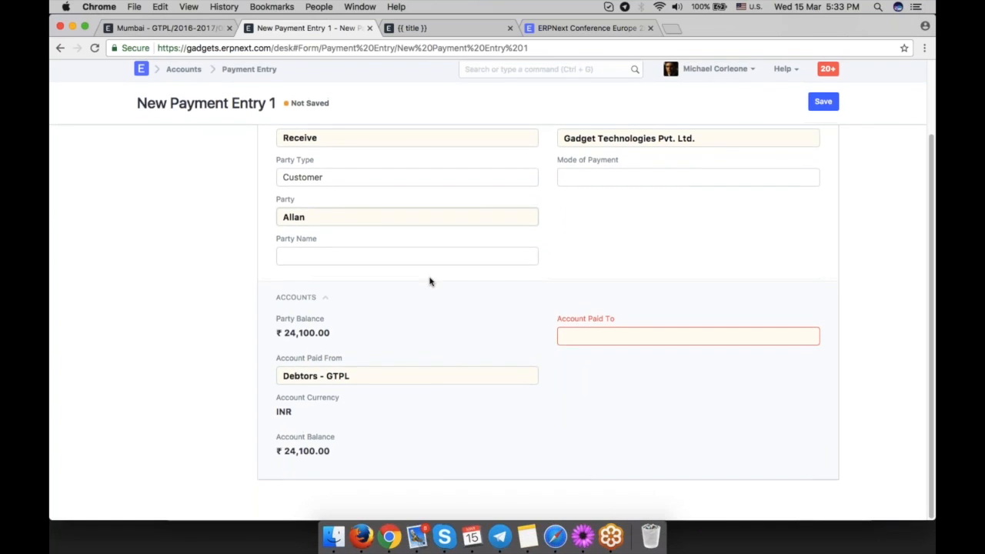
click(657, 338)
click(658, 360)
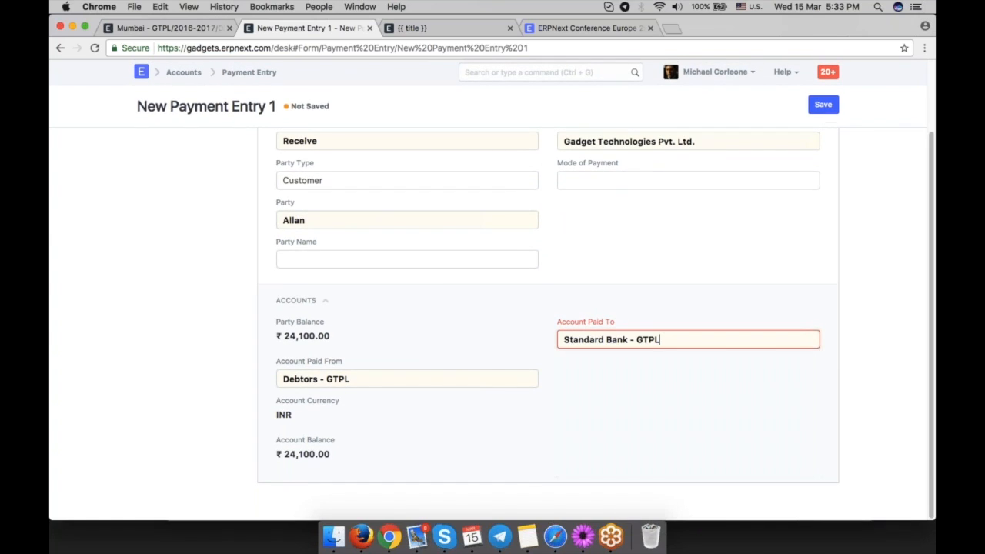
Try setting the paid amount to 25000, then undo the change.
scroll(524, 319, down, 3)
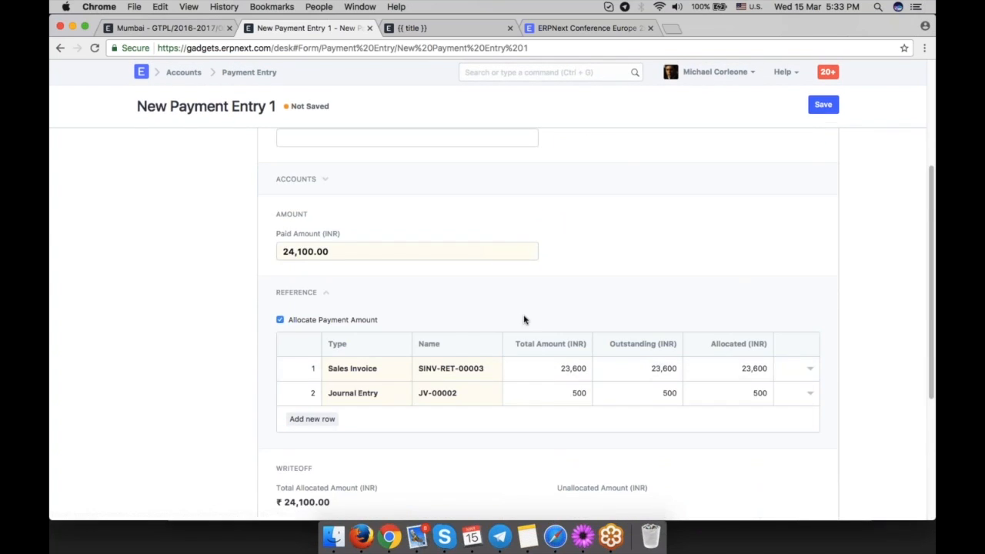
scroll(524, 319, down, 2)
click(385, 173)
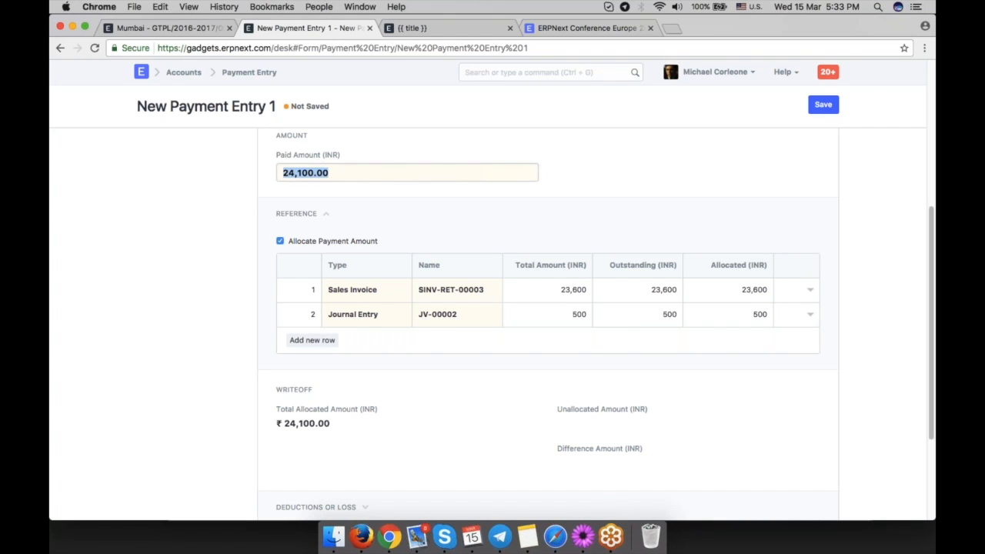
scroll(548, 323, down, 2)
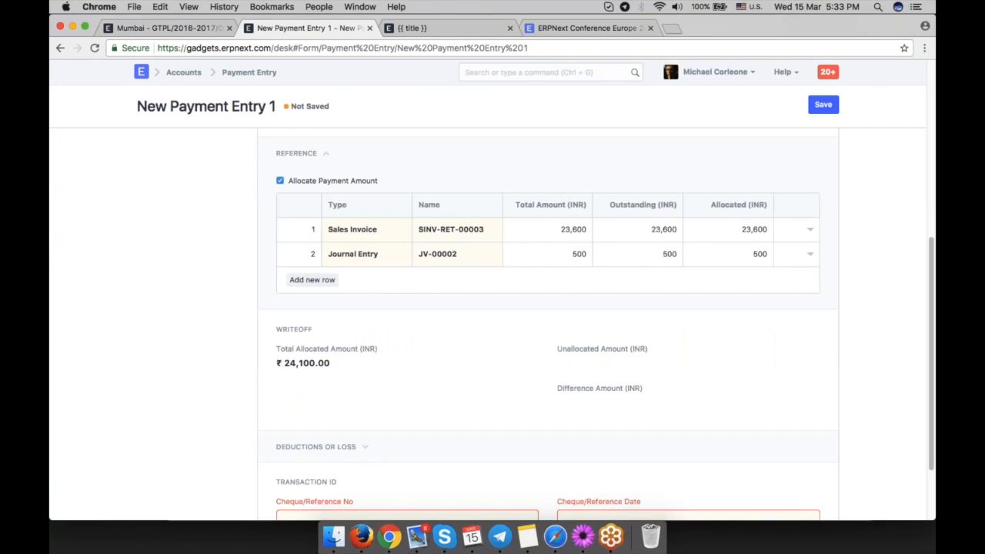
scroll(737, 285, down, 2)
scroll(737, 285, up, 3)
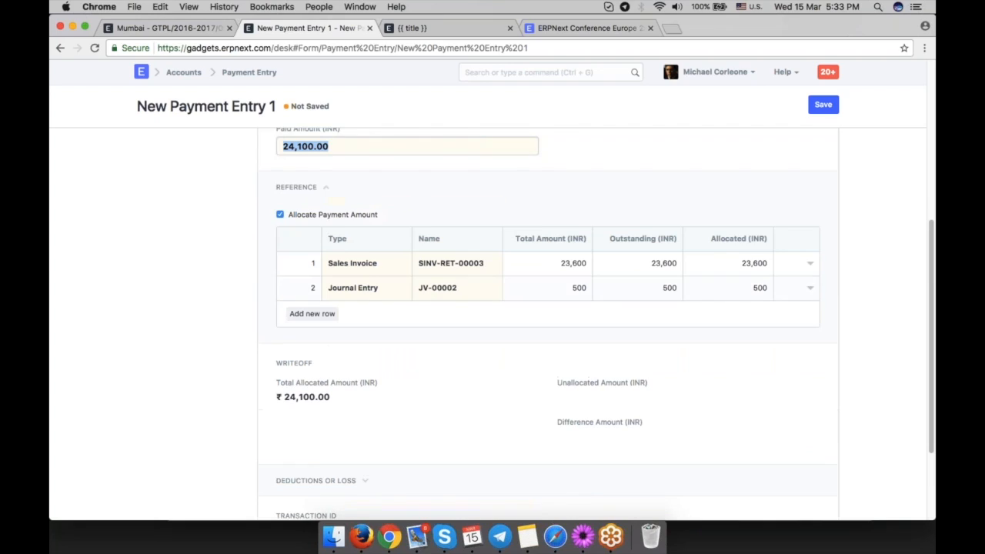
scroll(486, 204, up, 2)
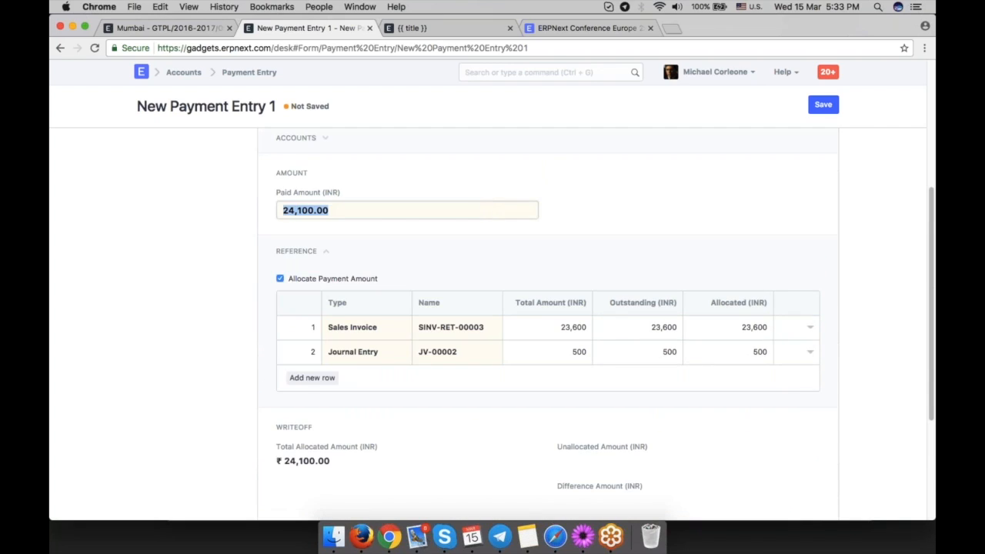
text(25000)
key(super+z)
Set the allocated amount for the JV-00002 journal entry reference row to 1000.
click(740, 351)
text(1)
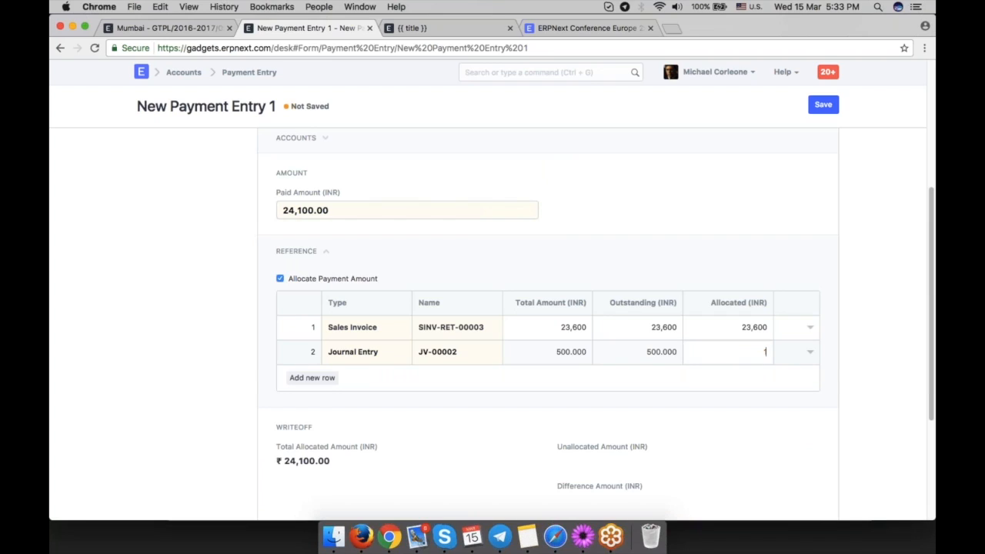
text(000)
click(837, 446)
Try to write off the difference amount on the payment entry.
scroll(837, 446, down, 4)
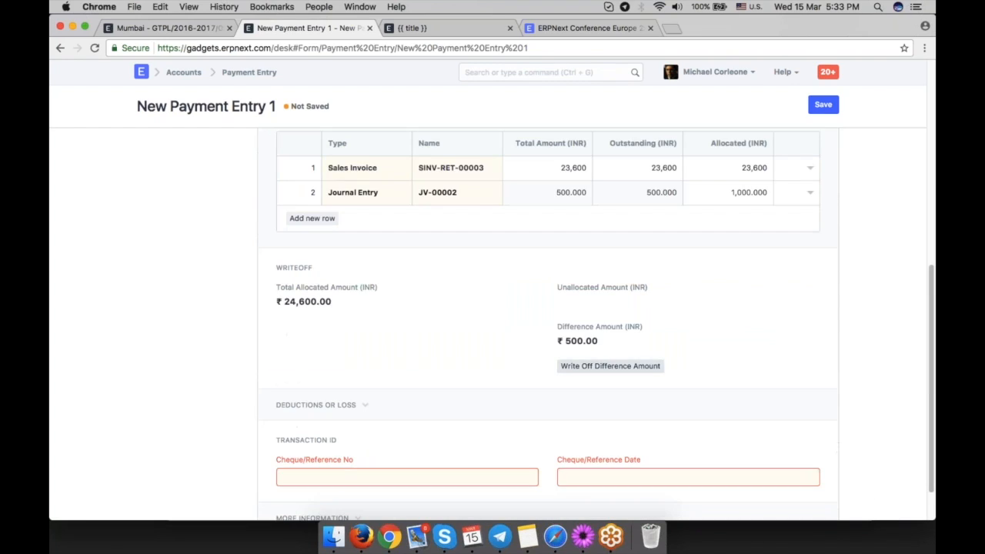
triple_click(581, 341)
scroll(580, 340, down, 2)
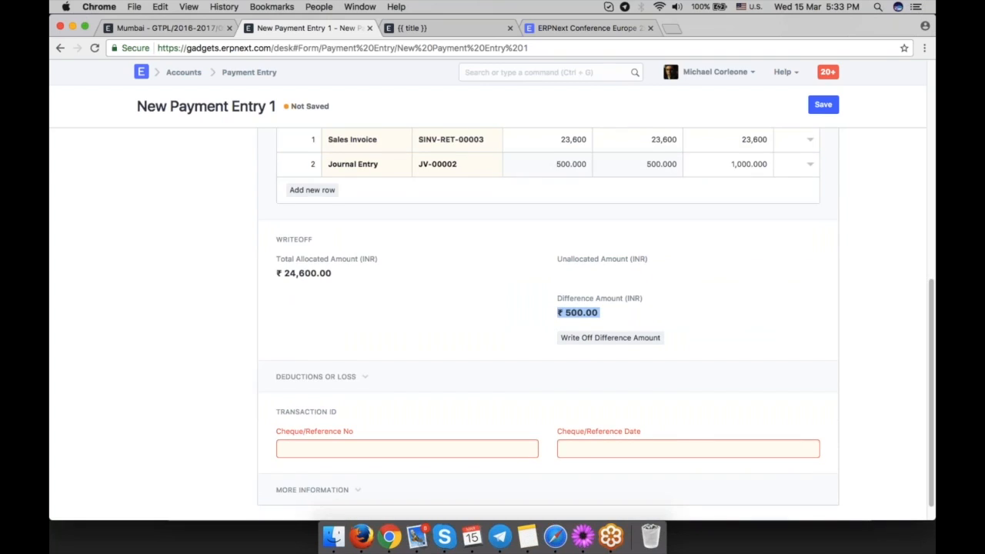
click(620, 316)
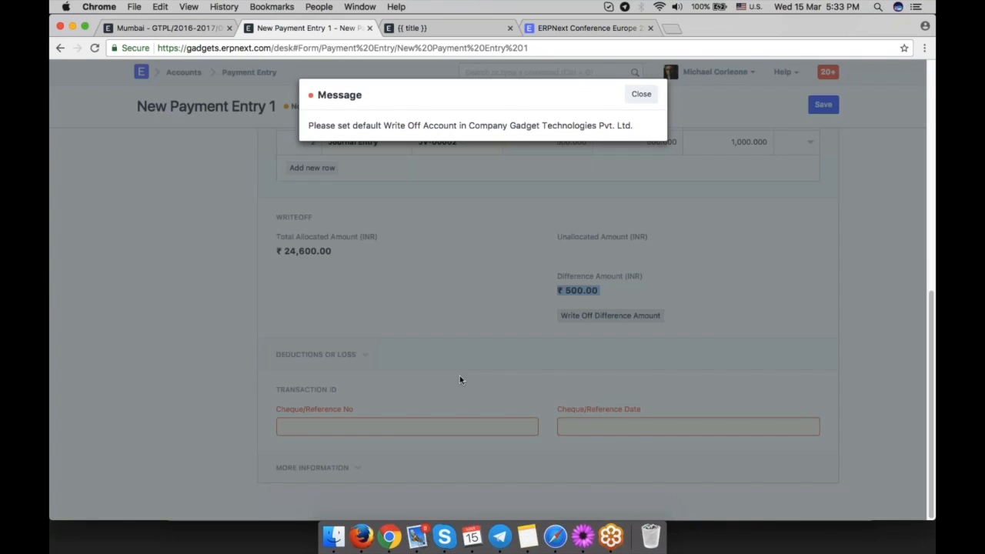
click(639, 95)
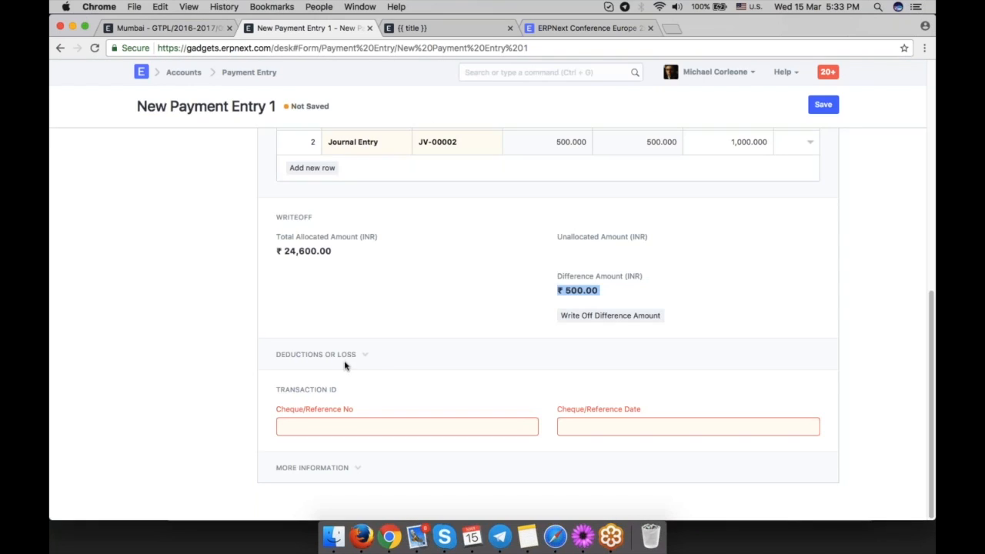
Add a deduction row with account Write Off - GTPL, cost center Main - GTPL and amount 500.
click(344, 359)
scroll(311, 415, down, 1)
click(311, 403)
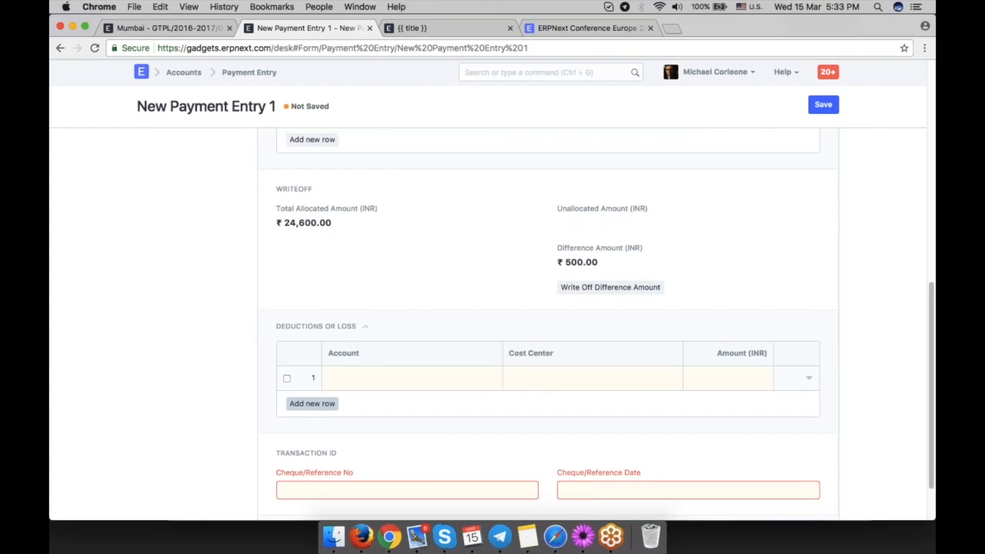
click(443, 377)
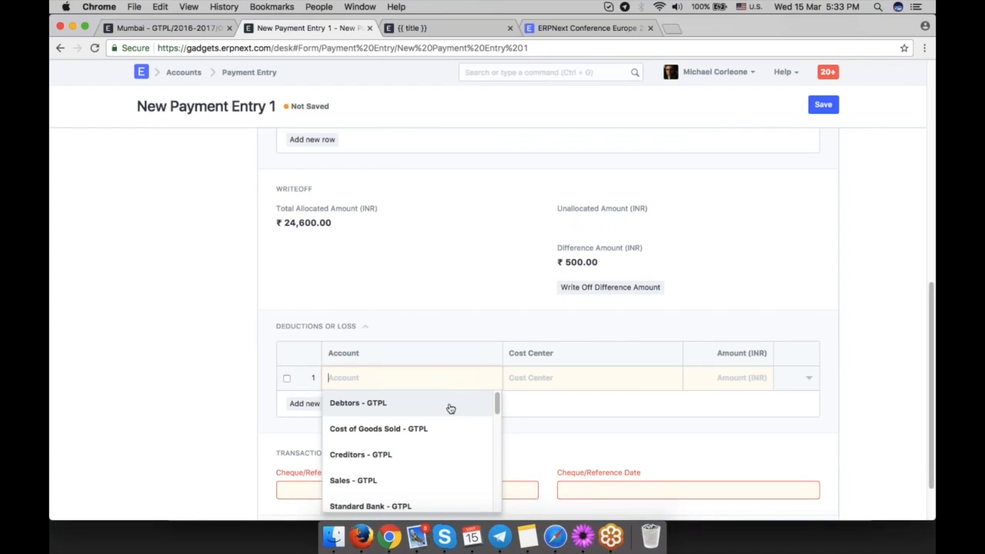
text(wri)
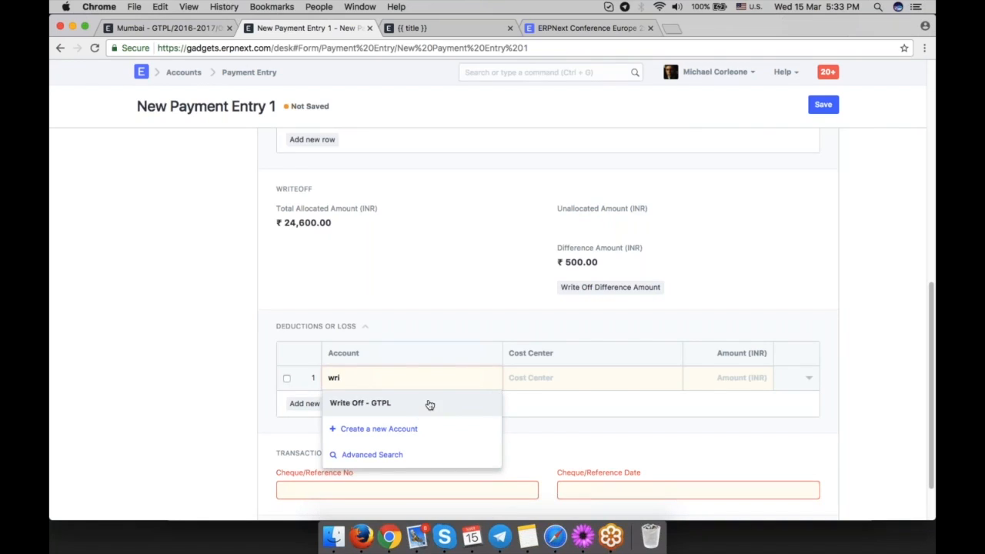
click(428, 404)
click(577, 381)
click(666, 404)
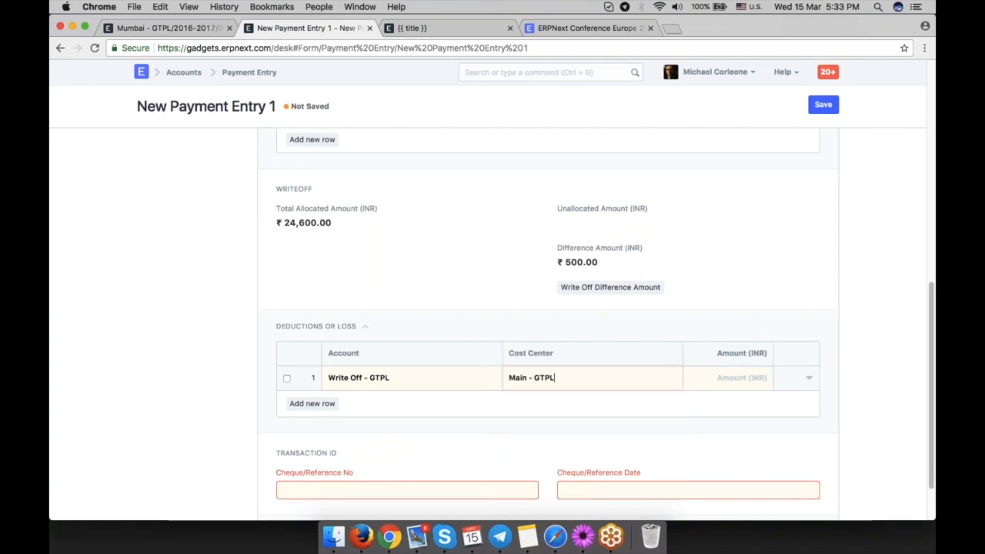
click(718, 380)
text(5-00)
key(BackSpace)
key(BackSpace)
key(BackSpace)
key(BackSpace)
text(500)
click(822, 416)
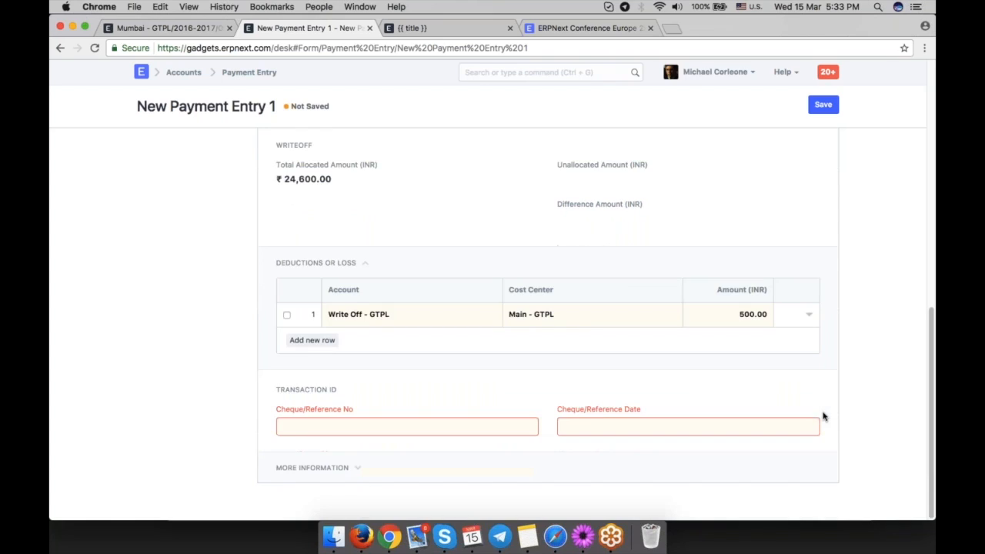
scroll(822, 416, up, 5)
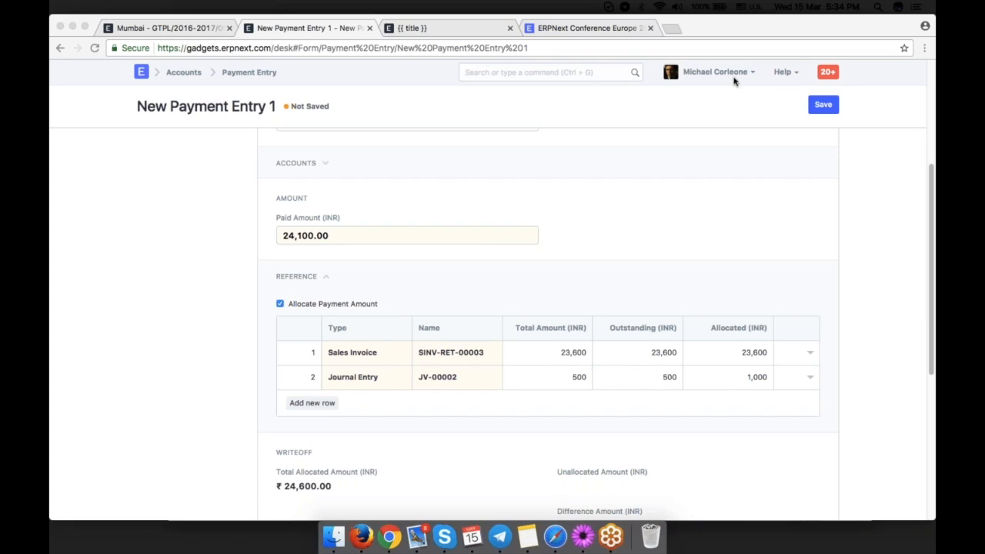
right_click(608, 218)
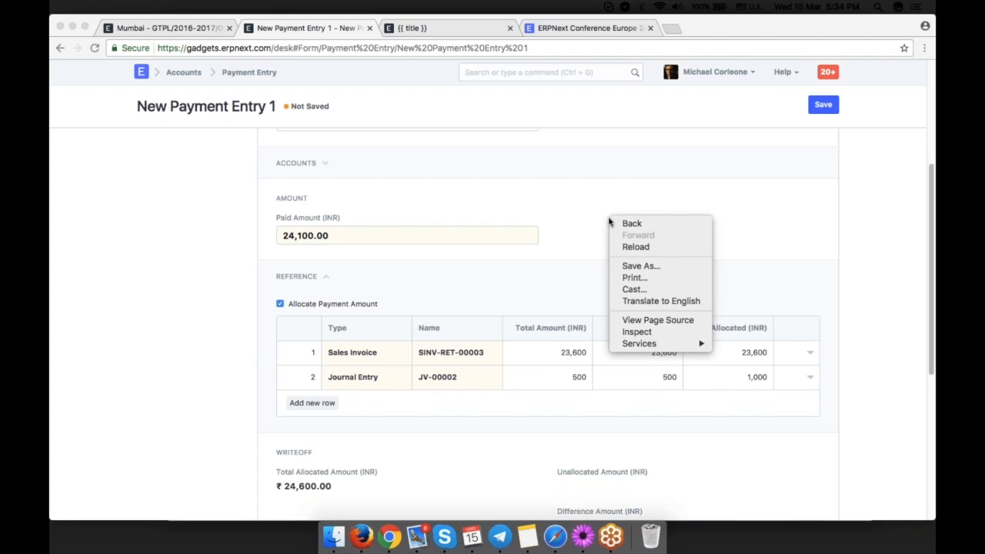
scroll(548, 208, up, 5)
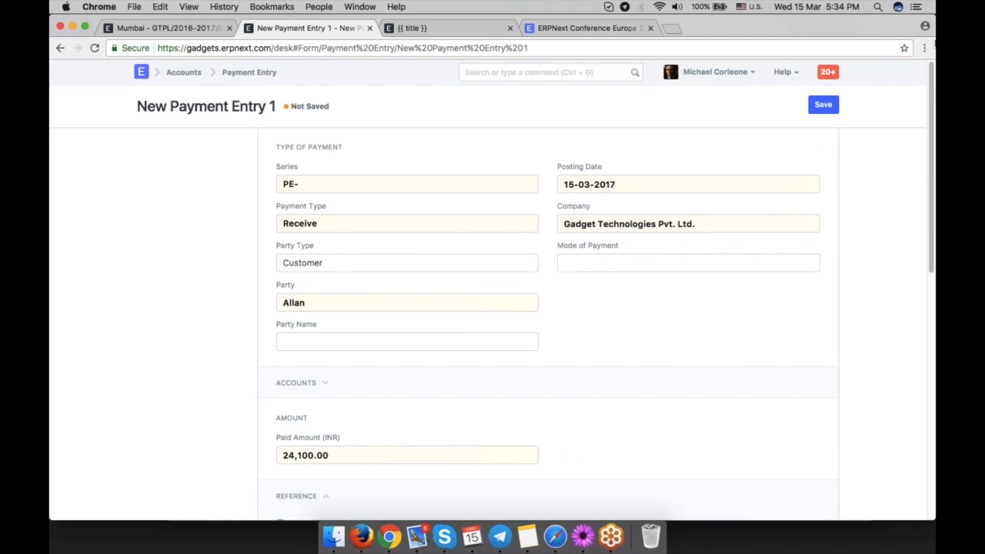
Open the Customer list and inspect the InMobi Solutions customer record.
click(627, 72)
text(customer)
key(Return)
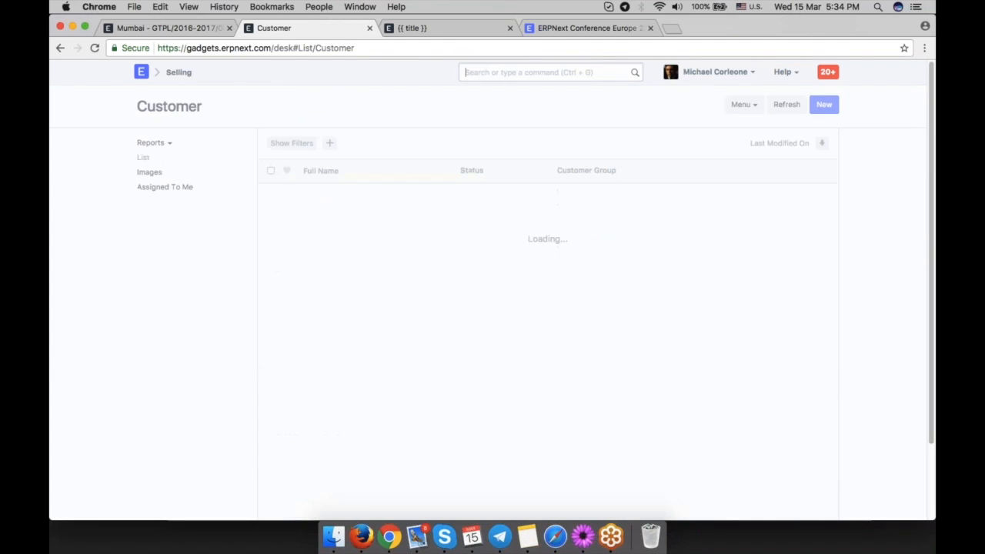
click(330, 194)
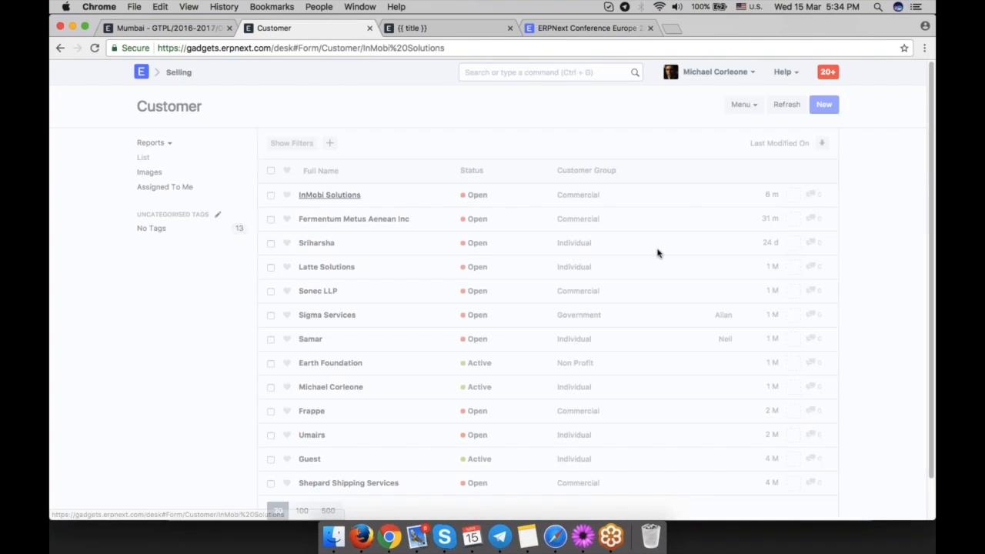
scroll(742, 344, down, 5)
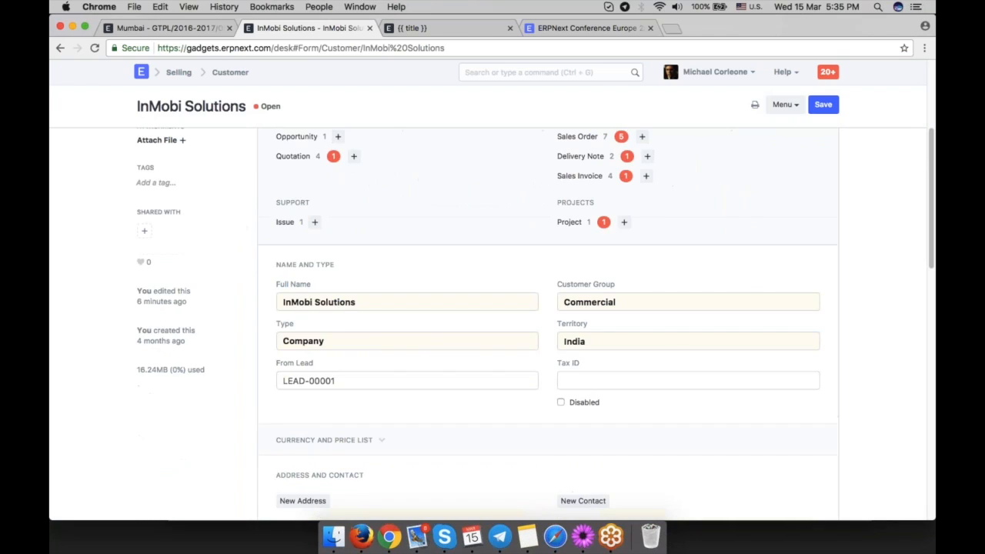
double_click(586, 341)
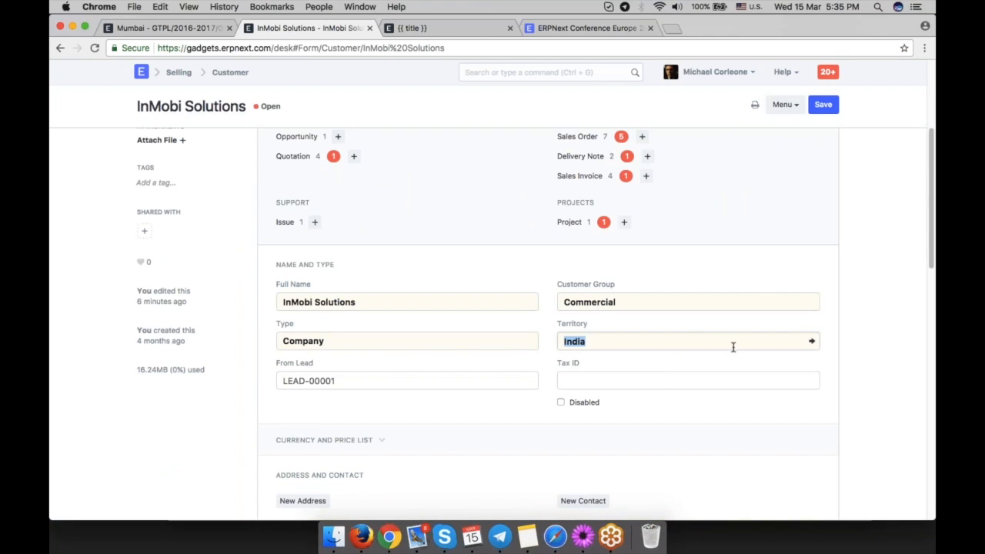
click(852, 373)
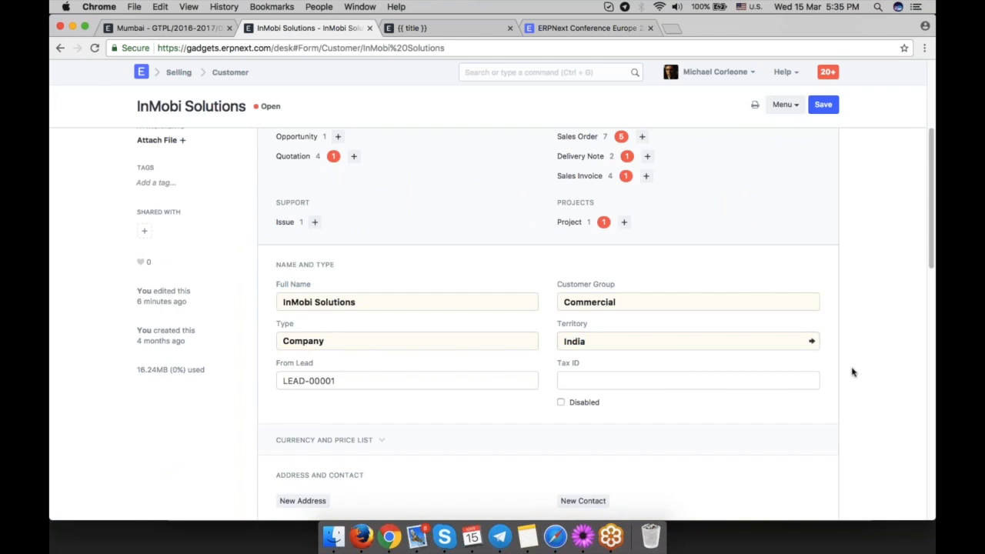
click(740, 340)
scroll(740, 340, down, 10)
click(62, 48)
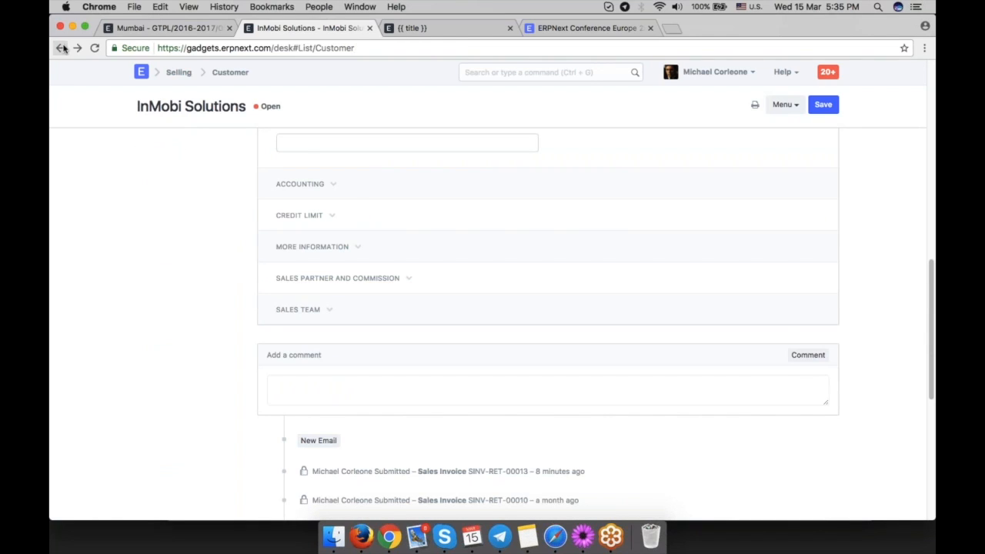
click(920, 61)
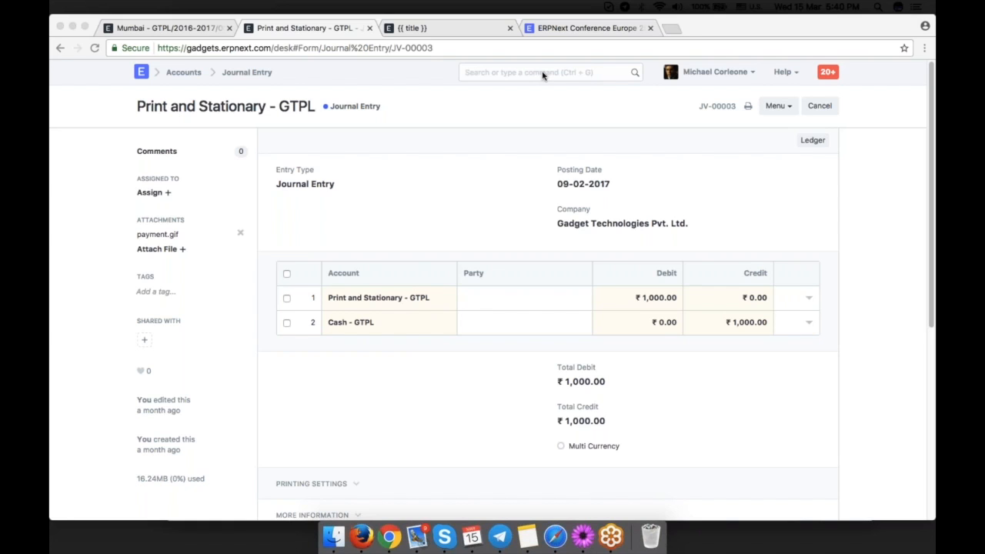
Create a new Payment Entry for customer Earth Foundation with Account Paid To Cash - GTPL.
click(543, 72)
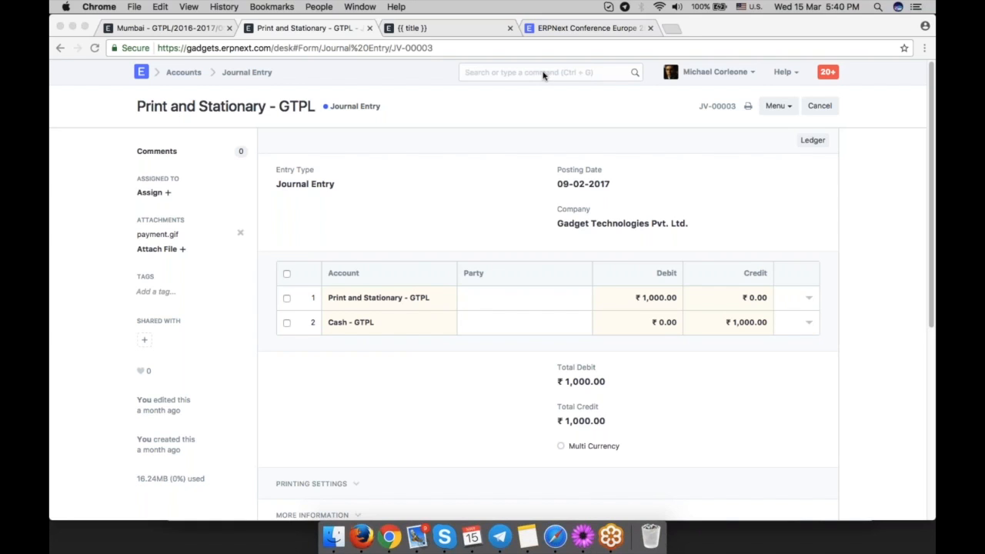
text(new paym)
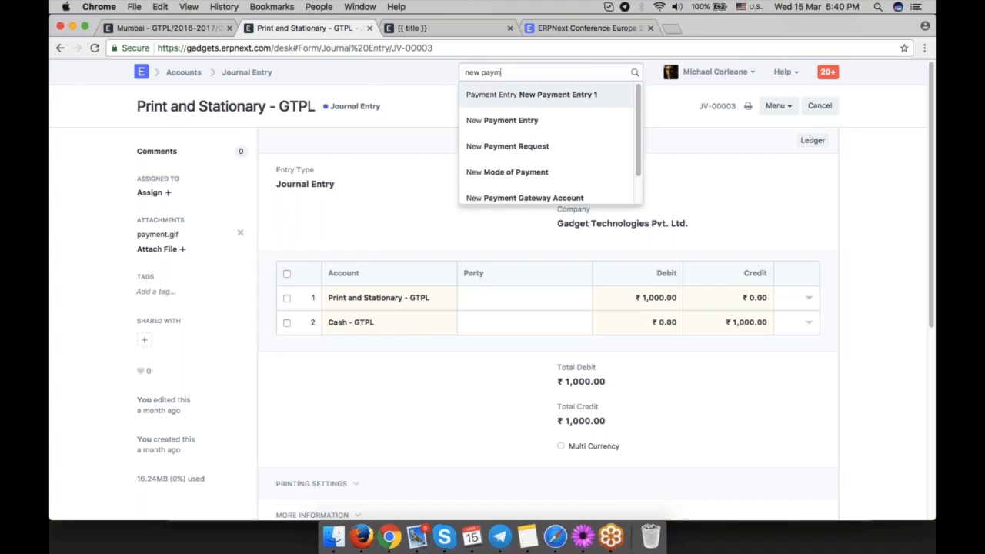
key(Down)
key(Return)
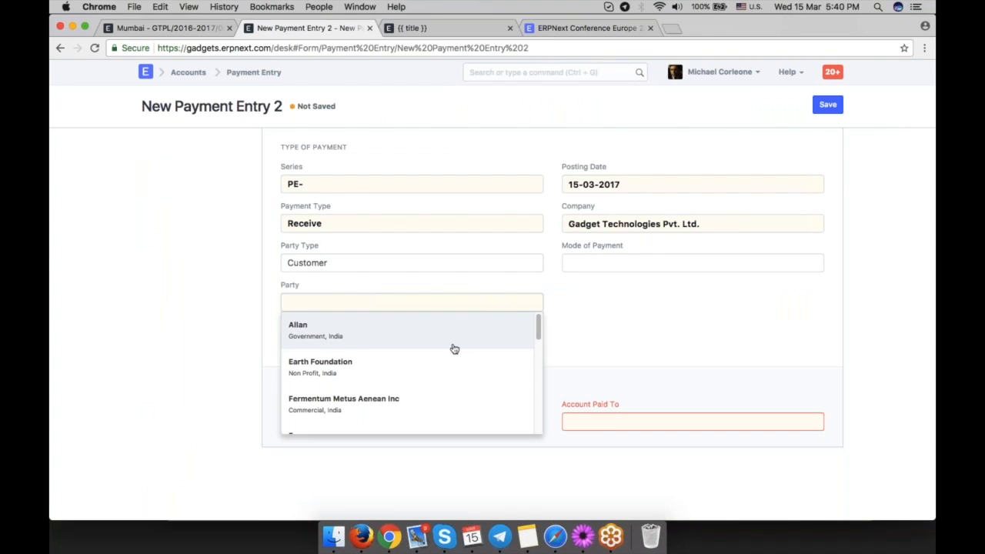
click(454, 366)
scroll(677, 338, down, 2)
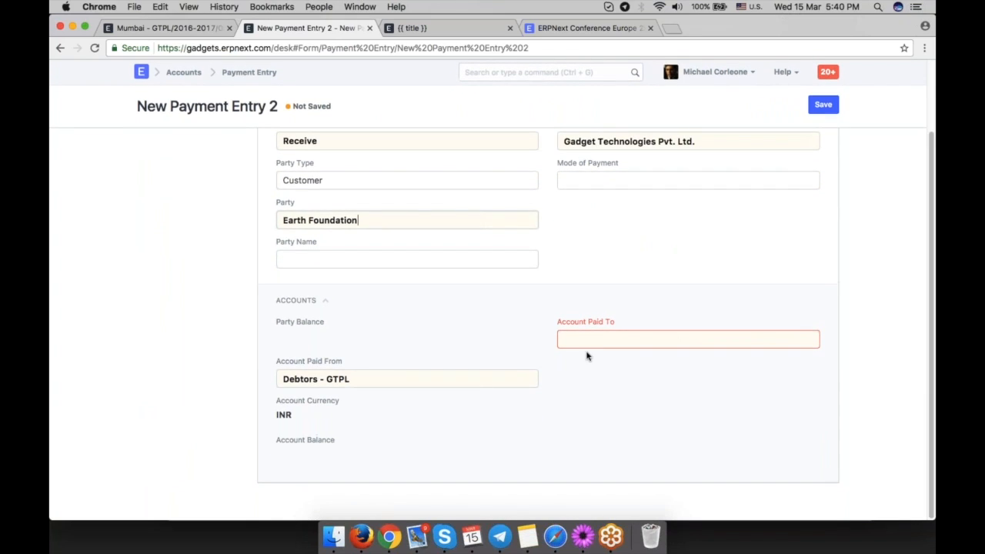
click(616, 386)
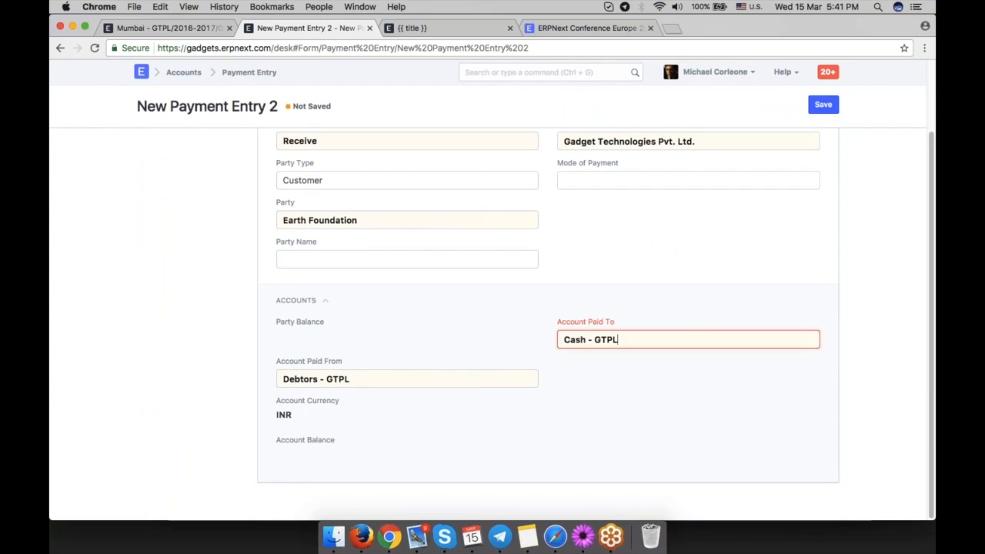
Set the paid amount to 1000 and enter cheque/reference number 1234567 with reference date 15-03-2017.
click(461, 376)
text(1000)
click(530, 339)
scroll(615, 361, down, 5)
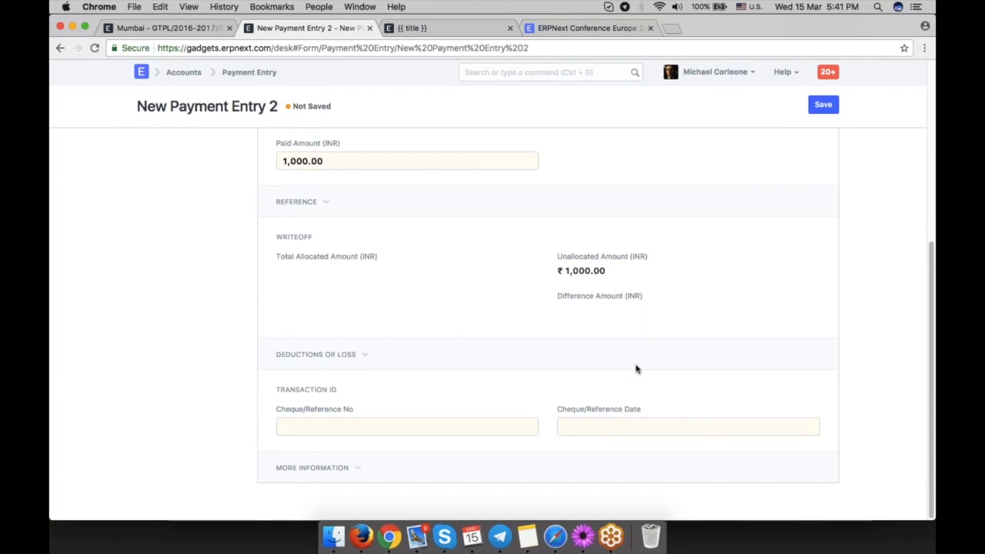
click(396, 425)
text(1234567)
click(629, 368)
click(661, 357)
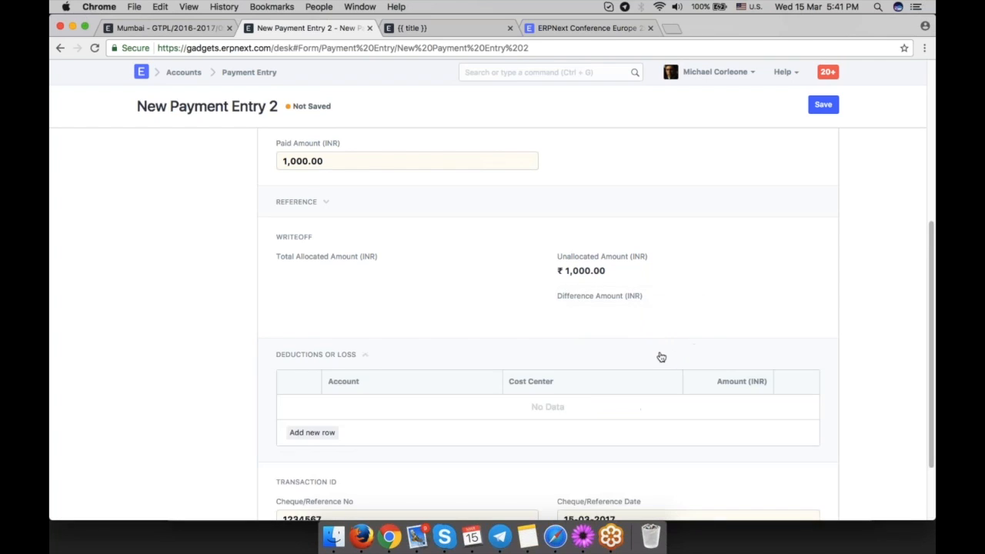
Save and submit the Earth Foundation payment entry.
scroll(660, 357, up, 5)
key(ctrl+s)
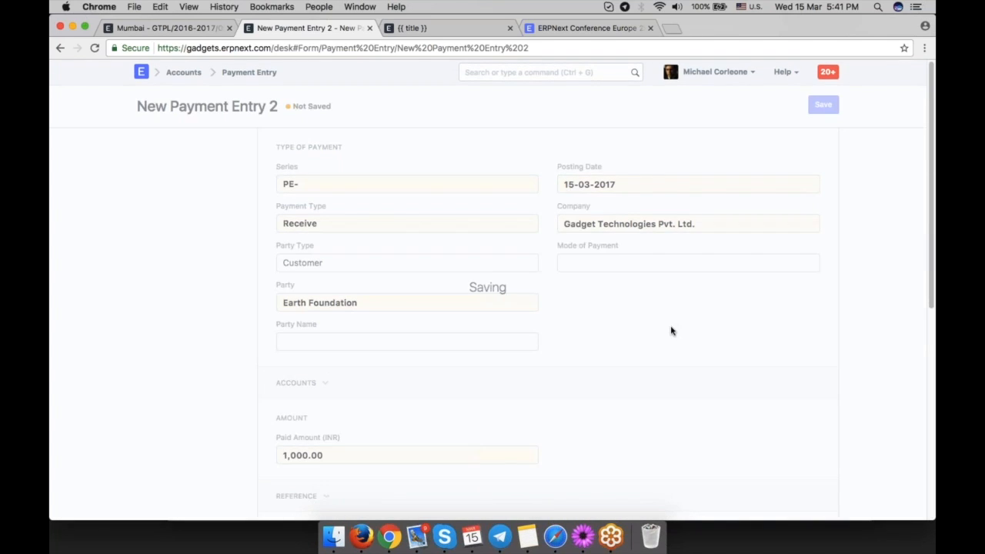
scroll(668, 321, down, 3)
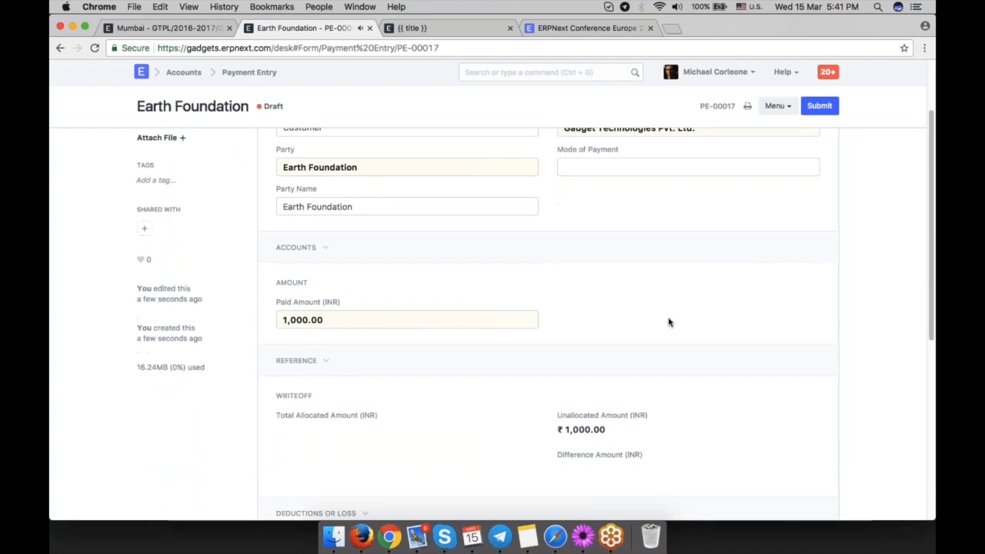
scroll(668, 321, down, 3)
scroll(666, 299, up, 5)
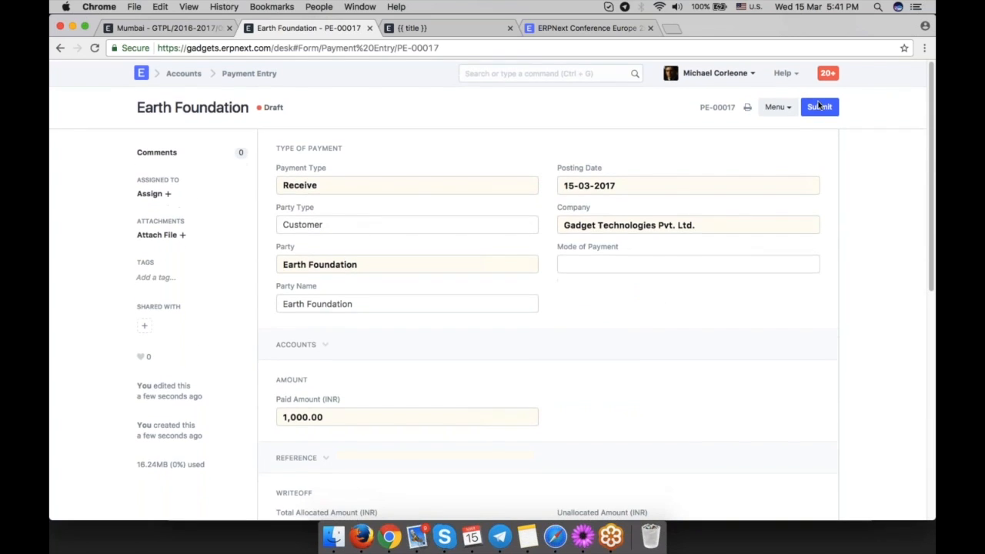
click(830, 108)
click(644, 94)
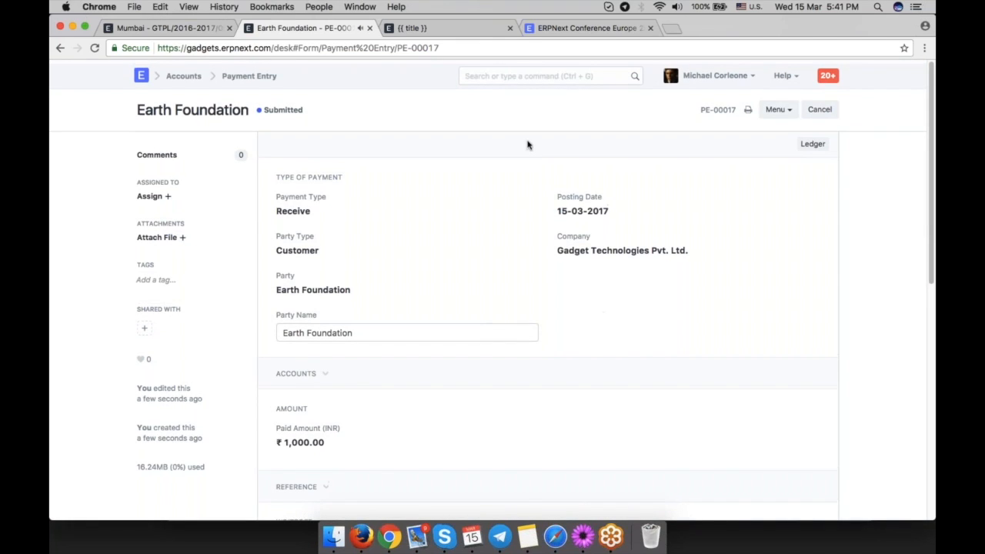
Create a new Sales Invoice for customer Earth Foundation with payment due date 15-03-2017.
click(538, 71)
text(mew)
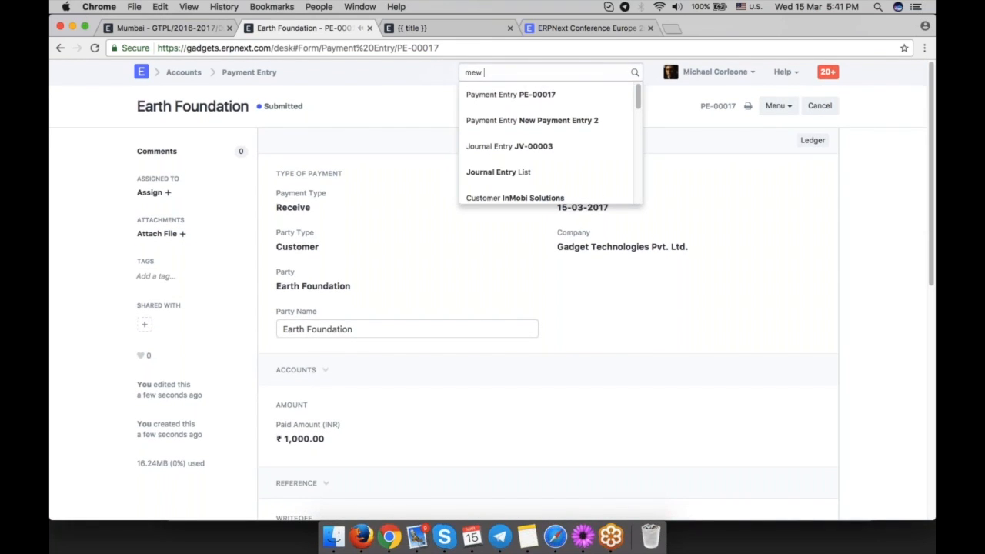
key(BackSpace)
key(BackSpace)
key(BackSpace)
text(new inv)
key(Down)
key(Up)
key(Return)
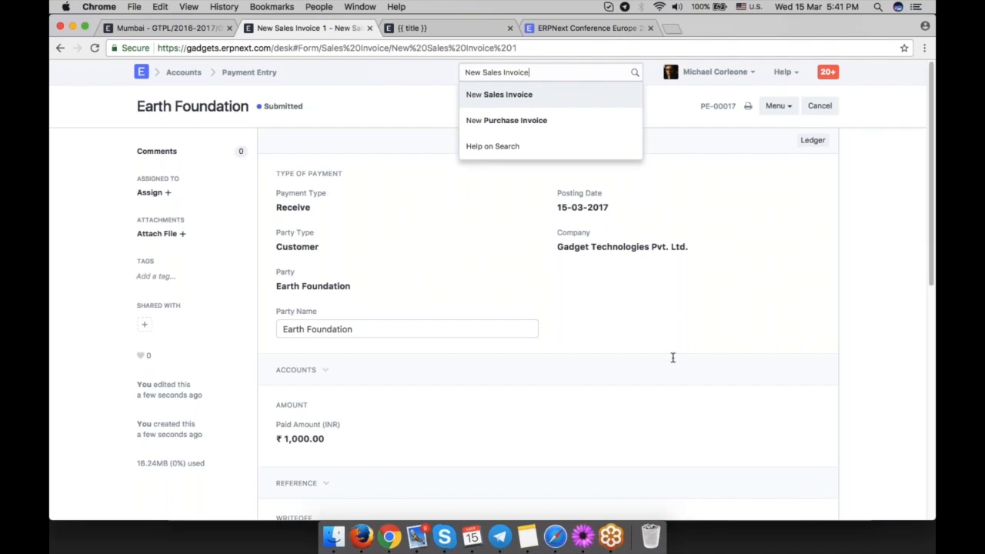
text(ea)
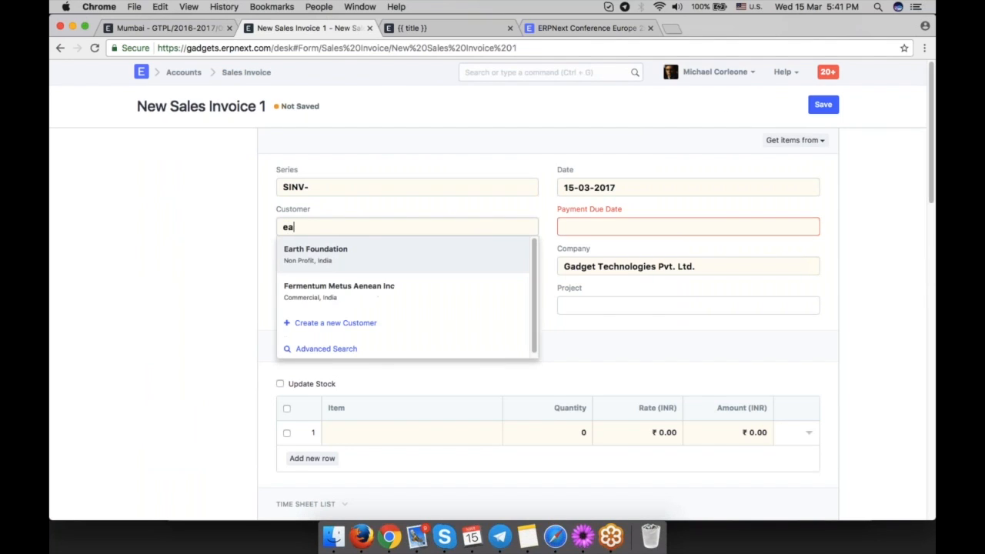
click(373, 254)
click(564, 226)
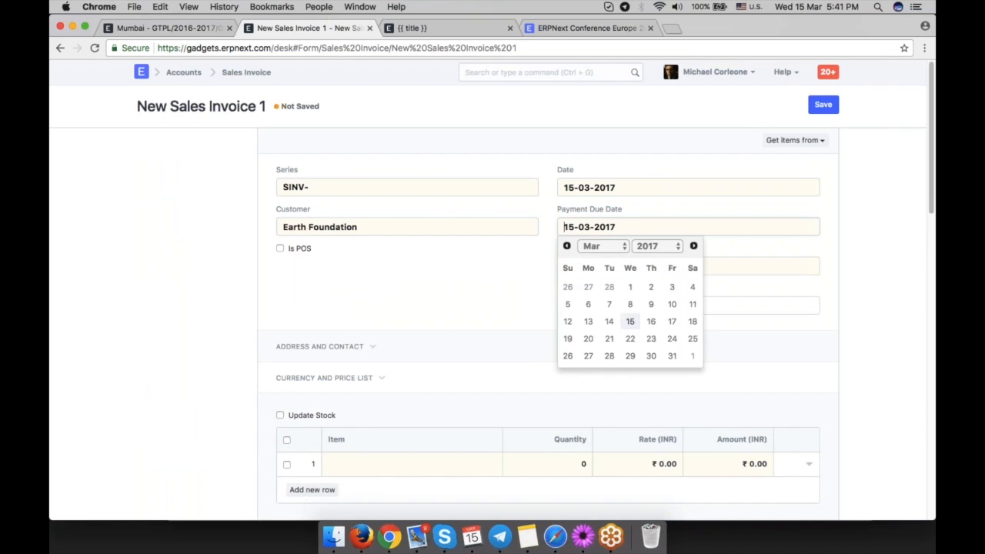
Add an item row named advance payment with quantity 1 and rate 1000.
scroll(454, 231, down, 5)
click(454, 224)
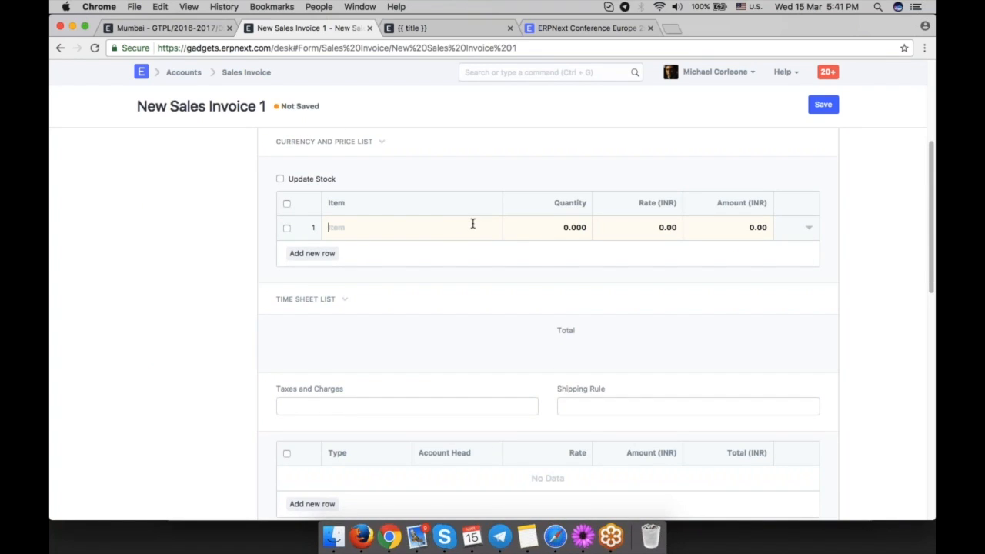
click(539, 228)
text(1)
click(660, 228)
text(1)
text(000)
scroll(661, 231, down, 15)
scroll(666, 318, up, 15)
key(super+s)
click(666, 319)
click(806, 369)
click(677, 260)
text(advance payment)
key(super+a)
key(super+c)
click(384, 458)
key(super+v)
key(super+s)
click(637, 94)
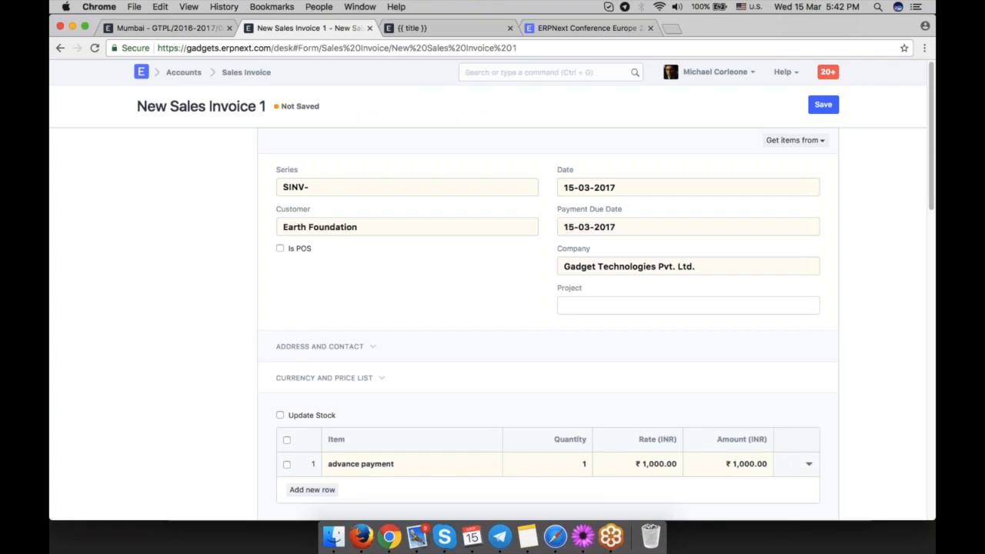
Set the item row's income account to the sales account.
click(809, 464)
scroll(540, 349, down, 9)
click(386, 209)
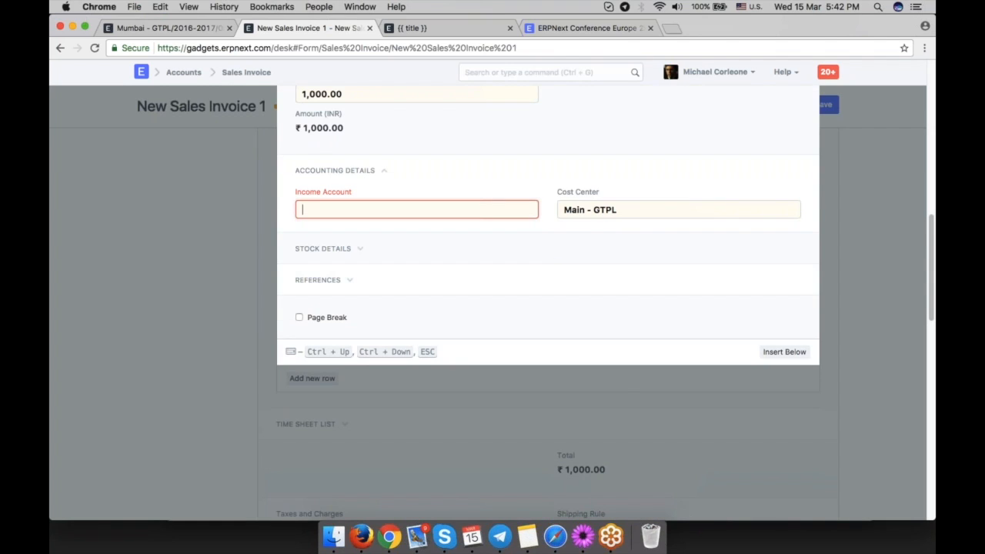
text(sale)
click(442, 231)
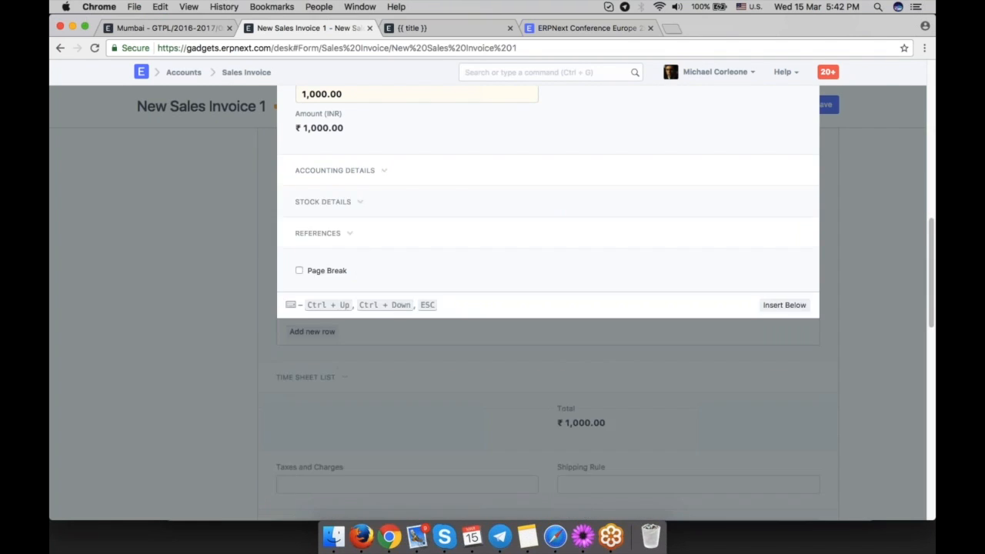
Save the new sales invoice using the SINV-RET- naming series after dismissing the duplicate-name message.
key(ctrl+s)
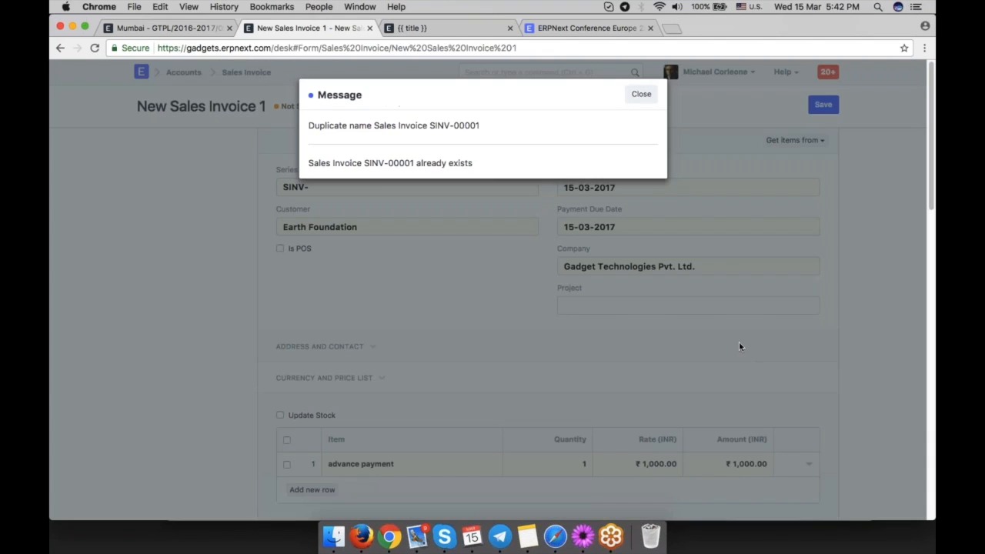
click(641, 94)
click(439, 194)
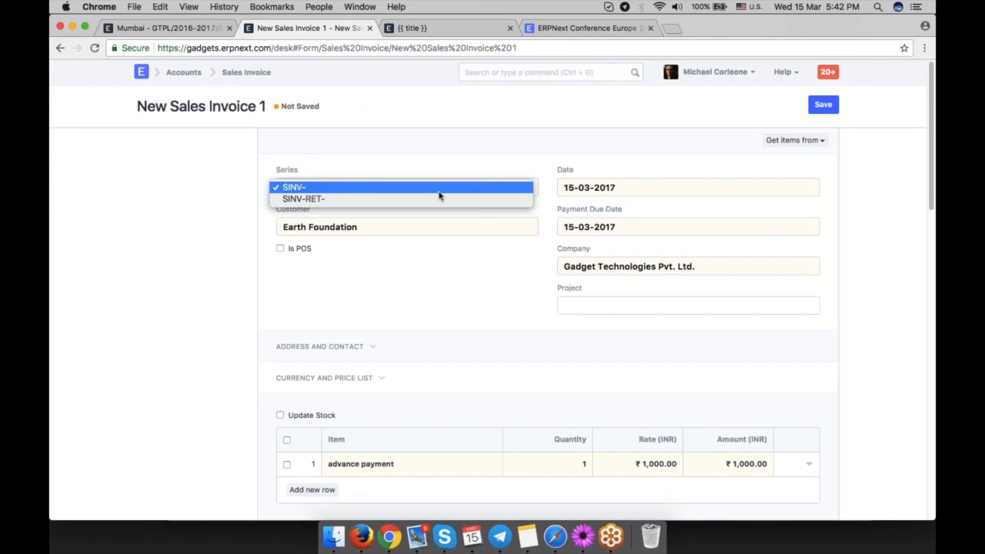
click(439, 202)
key(ctrl+s)
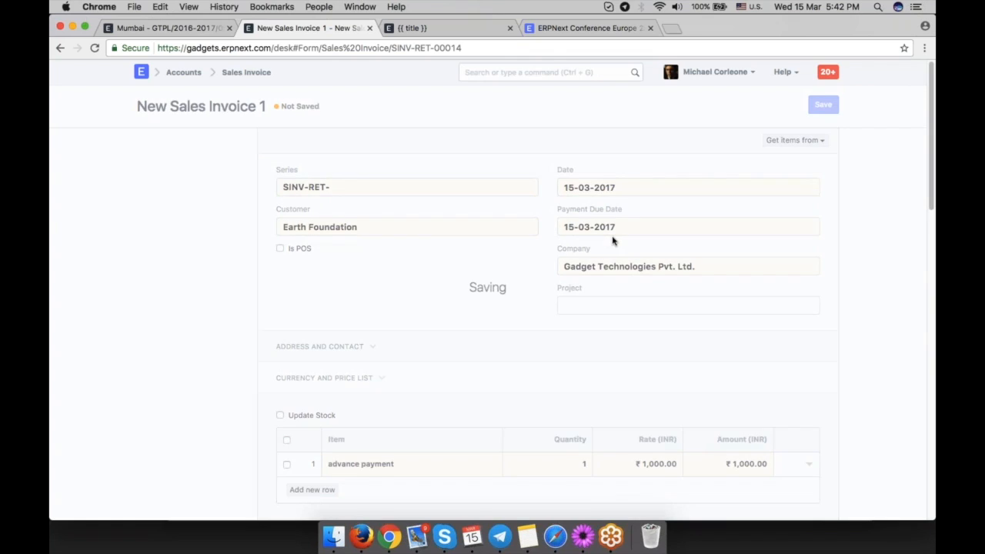
Open the Advance Payments section and fetch the advances received from the customer.
scroll(612, 240, down, 10)
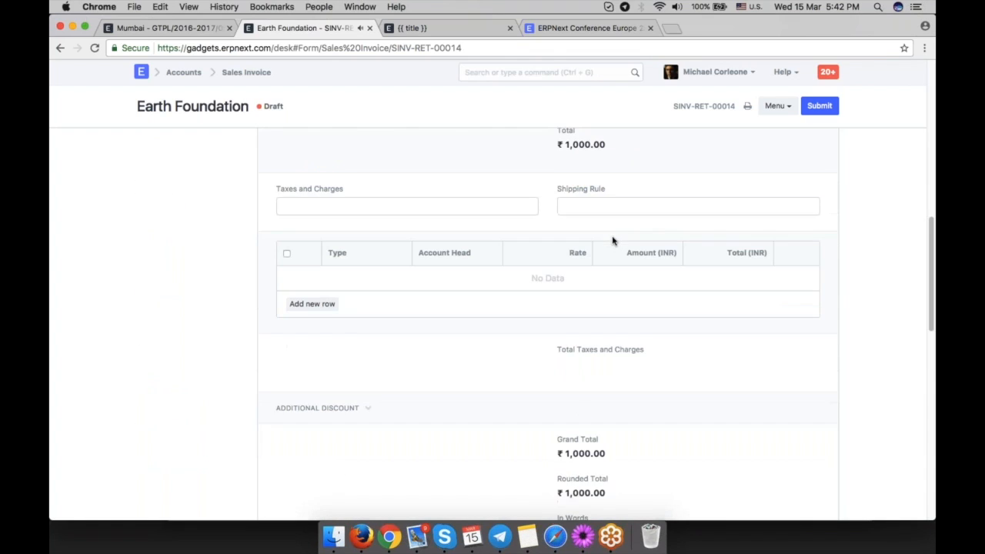
scroll(548, 323, down, 10)
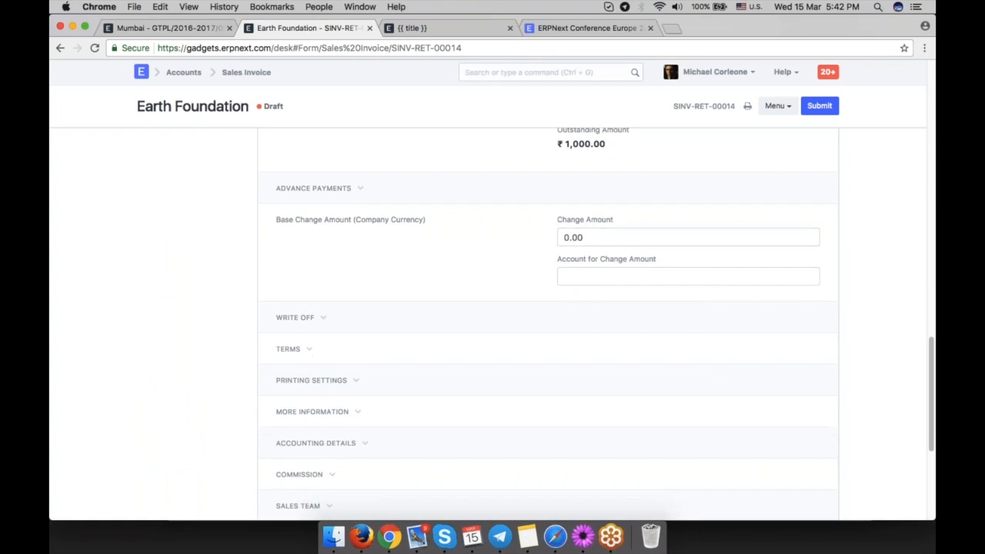
scroll(420, 197, up, 3)
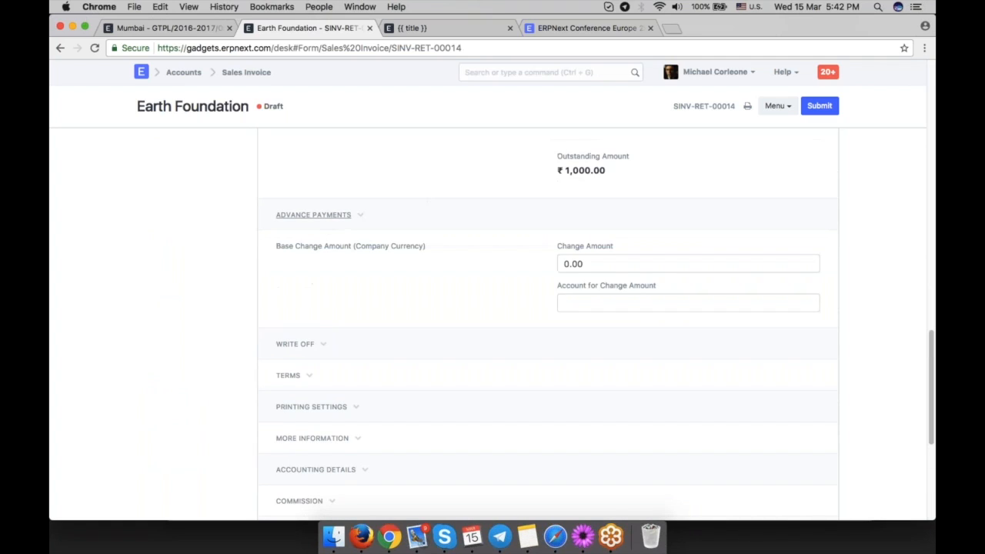
click(313, 215)
click(338, 236)
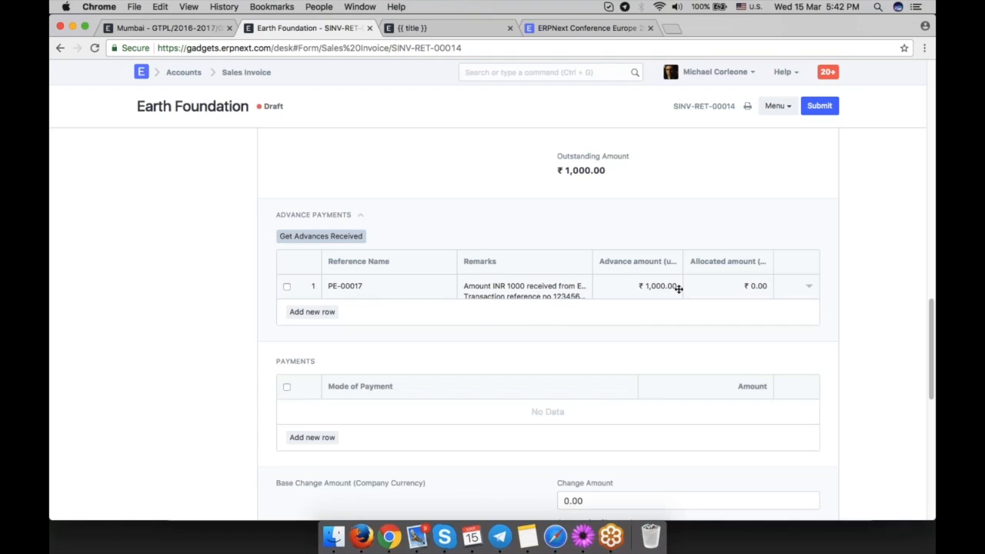
Set the allocated amount of the PE-00017 advance row to 1,000.
click(738, 287)
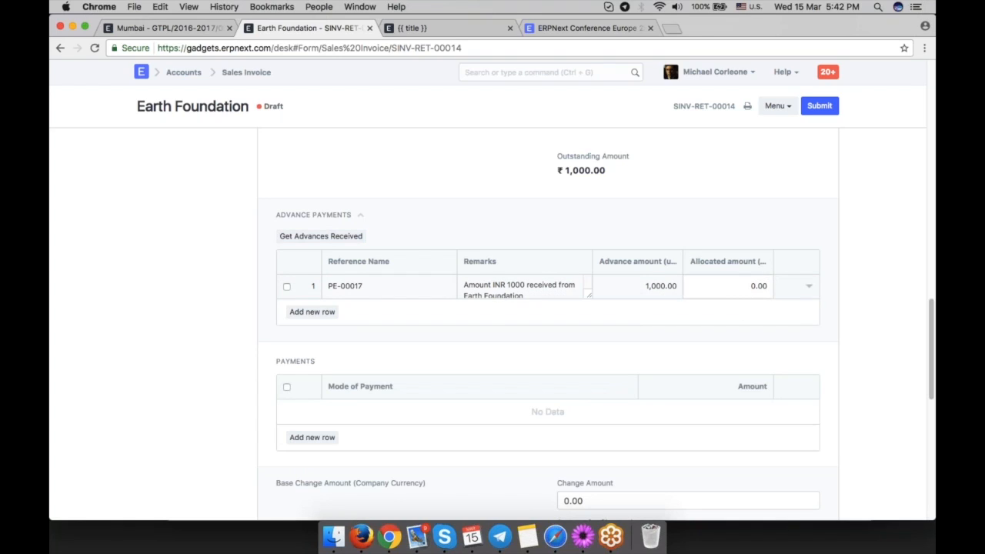
click(742, 286)
text(5)
text(0)
key(BackSpace)
key(BackSpace)
text(1)
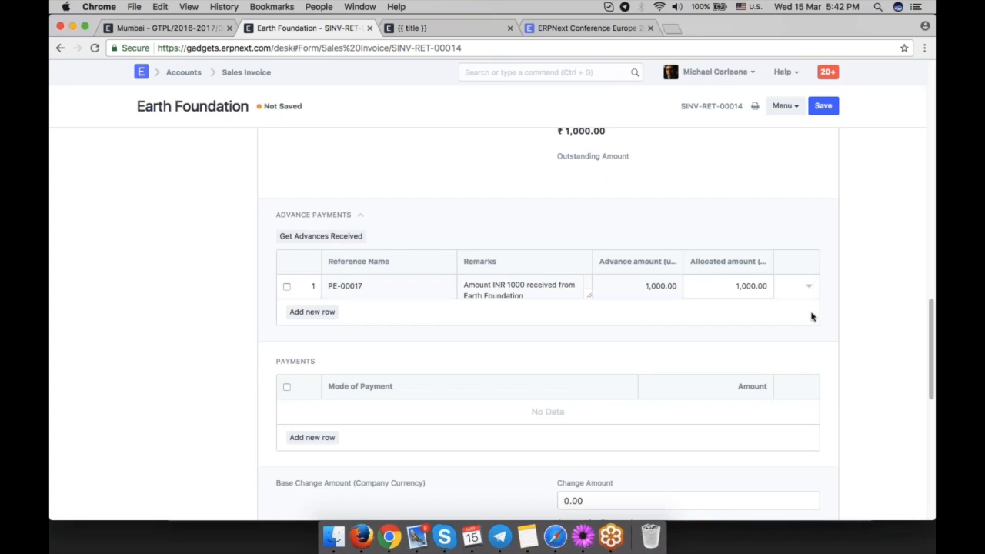
Save and submit the Earth Foundation sales invoice.
key(ctrl+s)
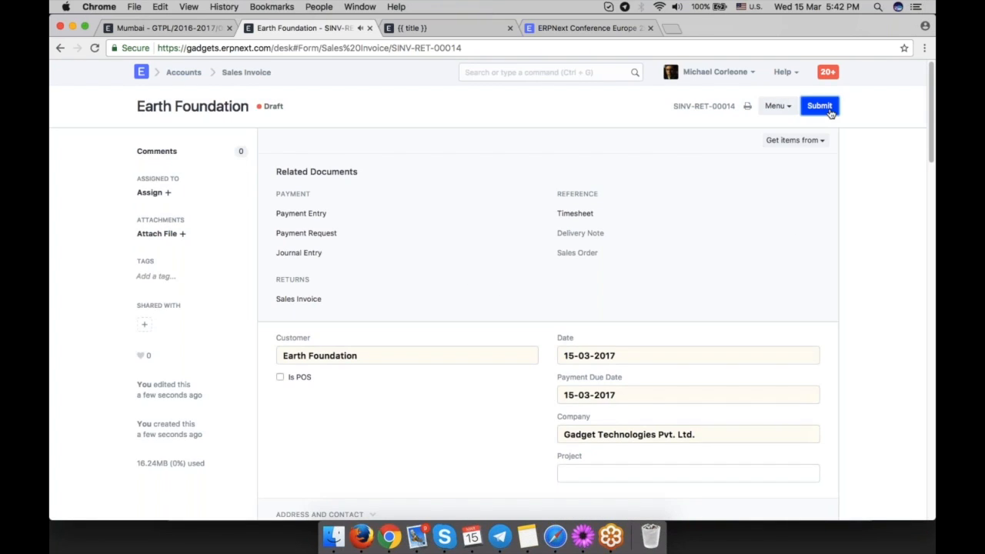
click(820, 108)
click(645, 89)
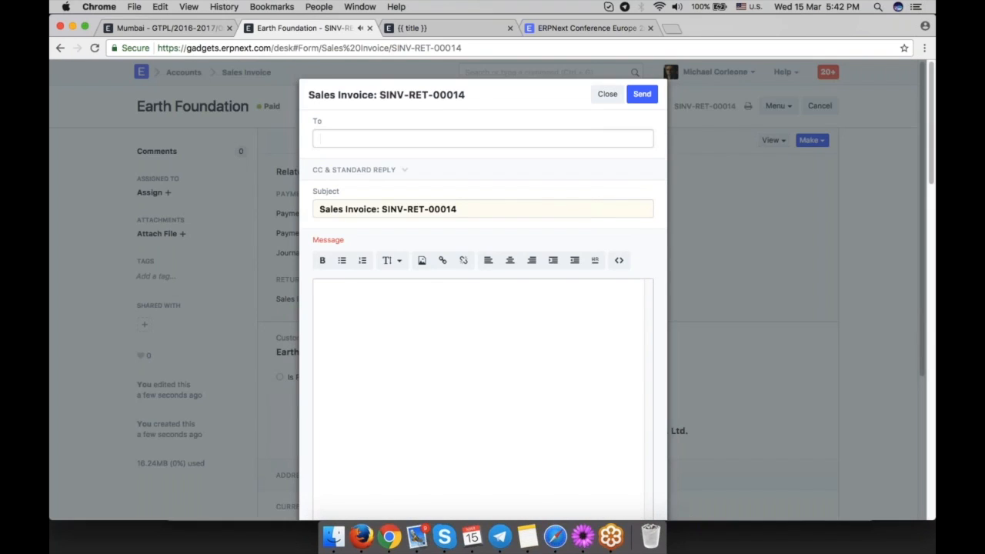
key(Escape)
Review the submitted invoice's status, totals and allocated advance payment.
double_click(275, 105)
click(276, 105)
scroll(493, 307, down, 5)
scroll(548, 323, down, 5)
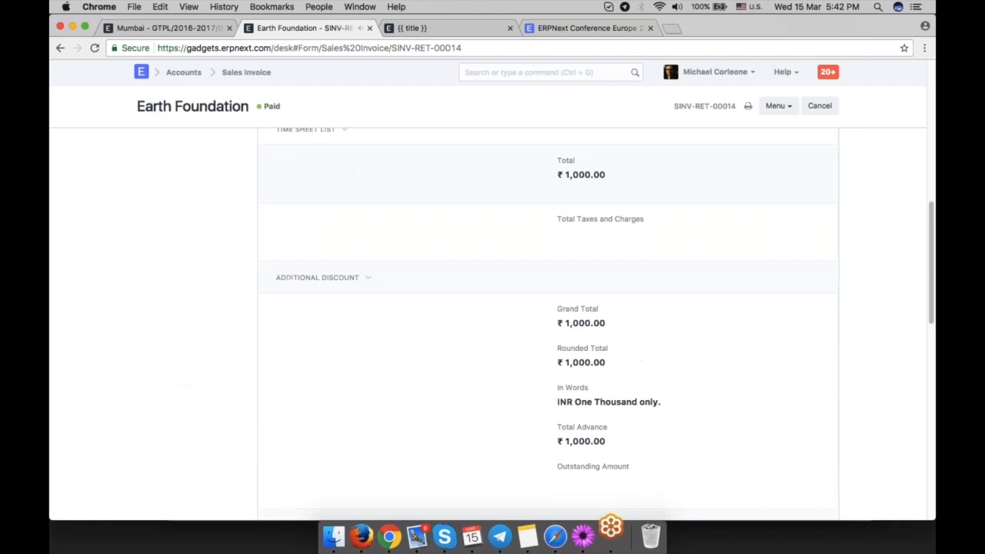
scroll(651, 383, down, 4)
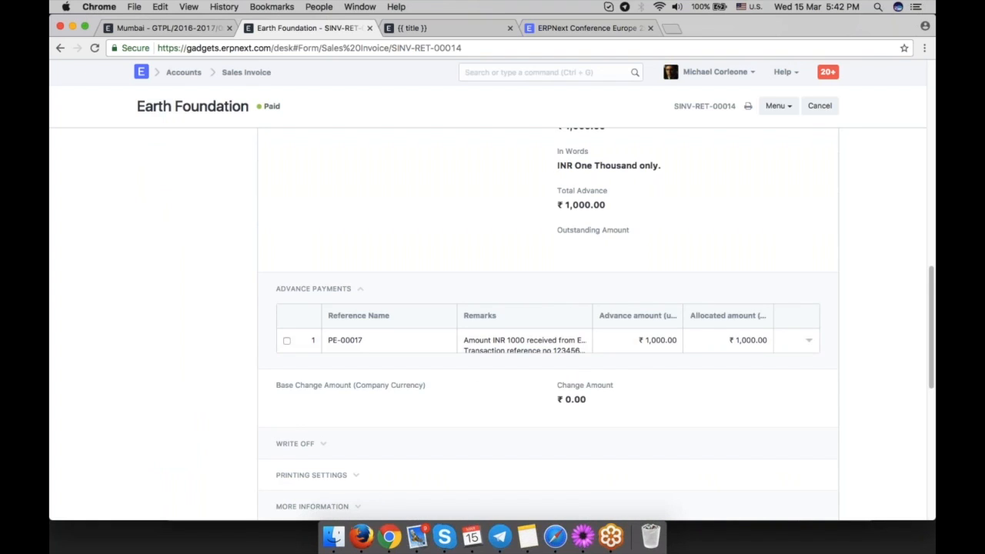
scroll(920, 208, up, 10)
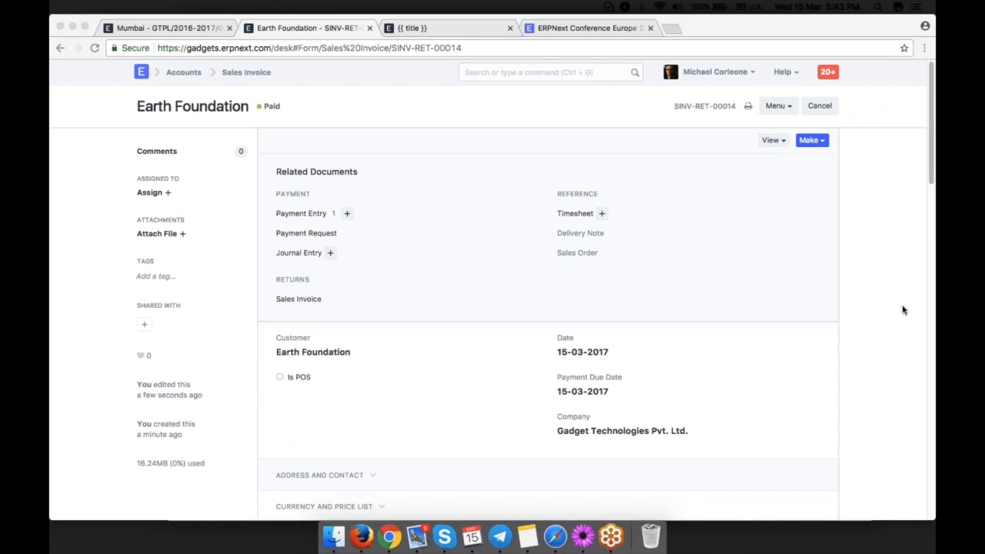